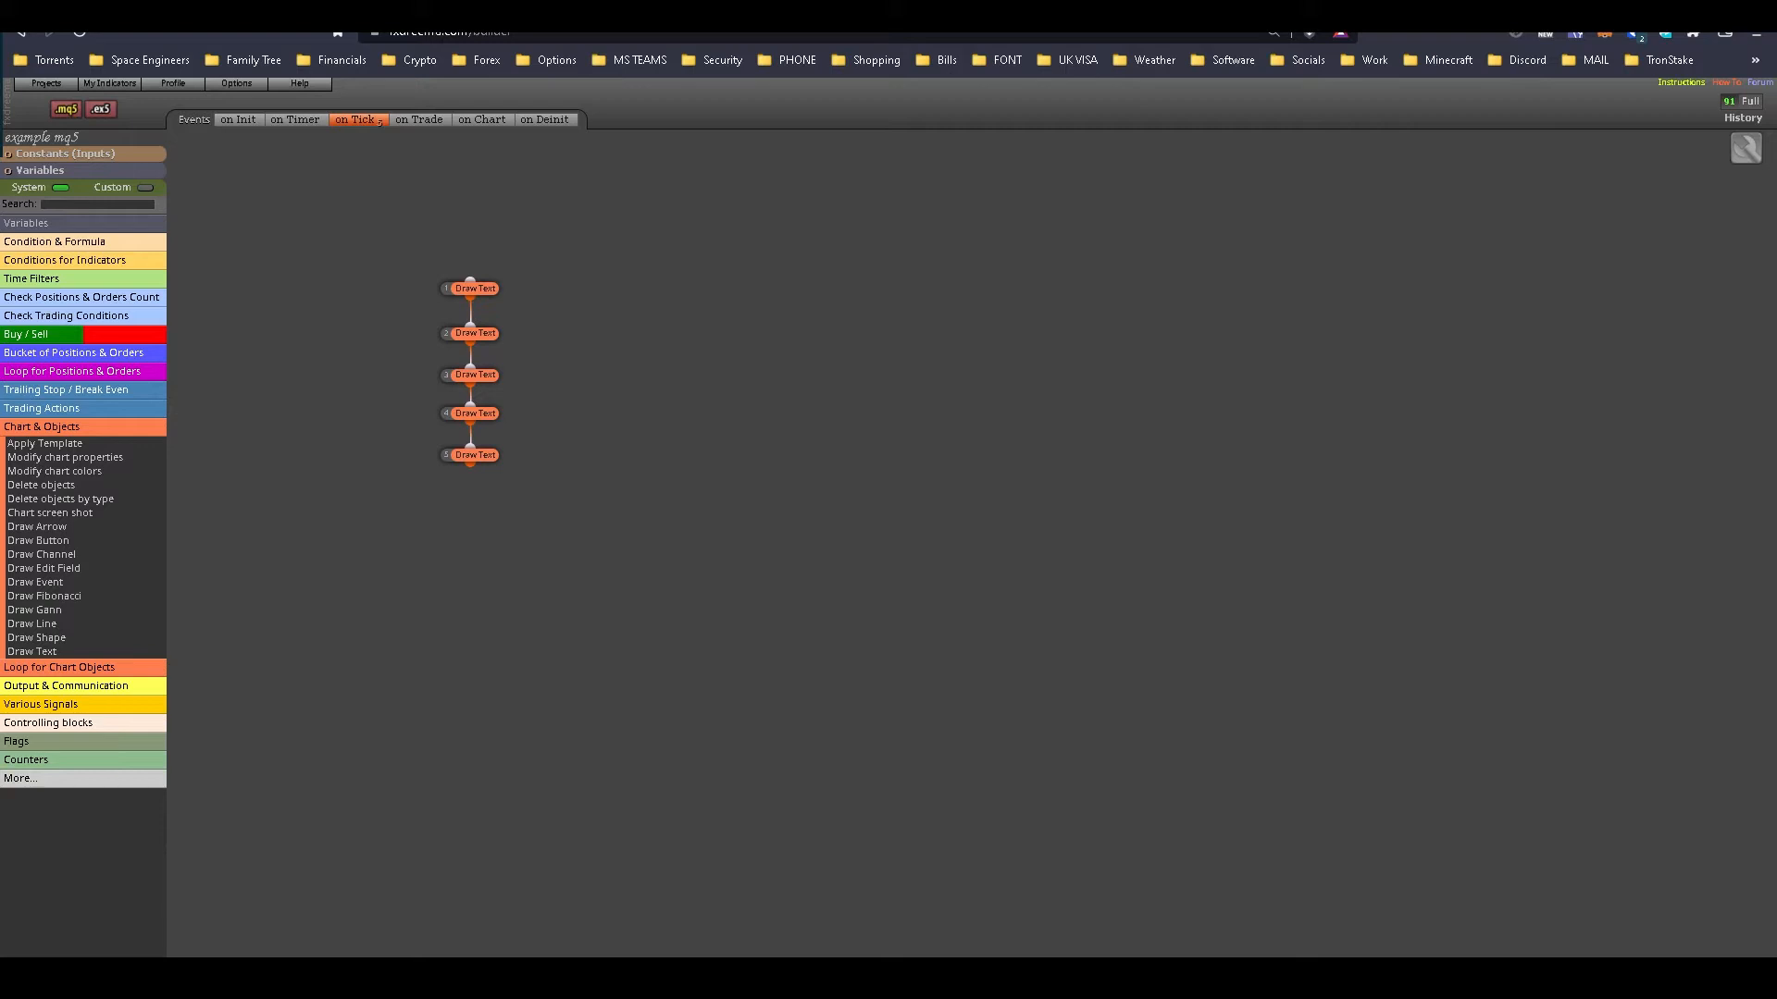
Step: Open the custom indicators organiser and view the saved parameter definition of PZ Reversal Fractals MT5
left_click(109, 82)
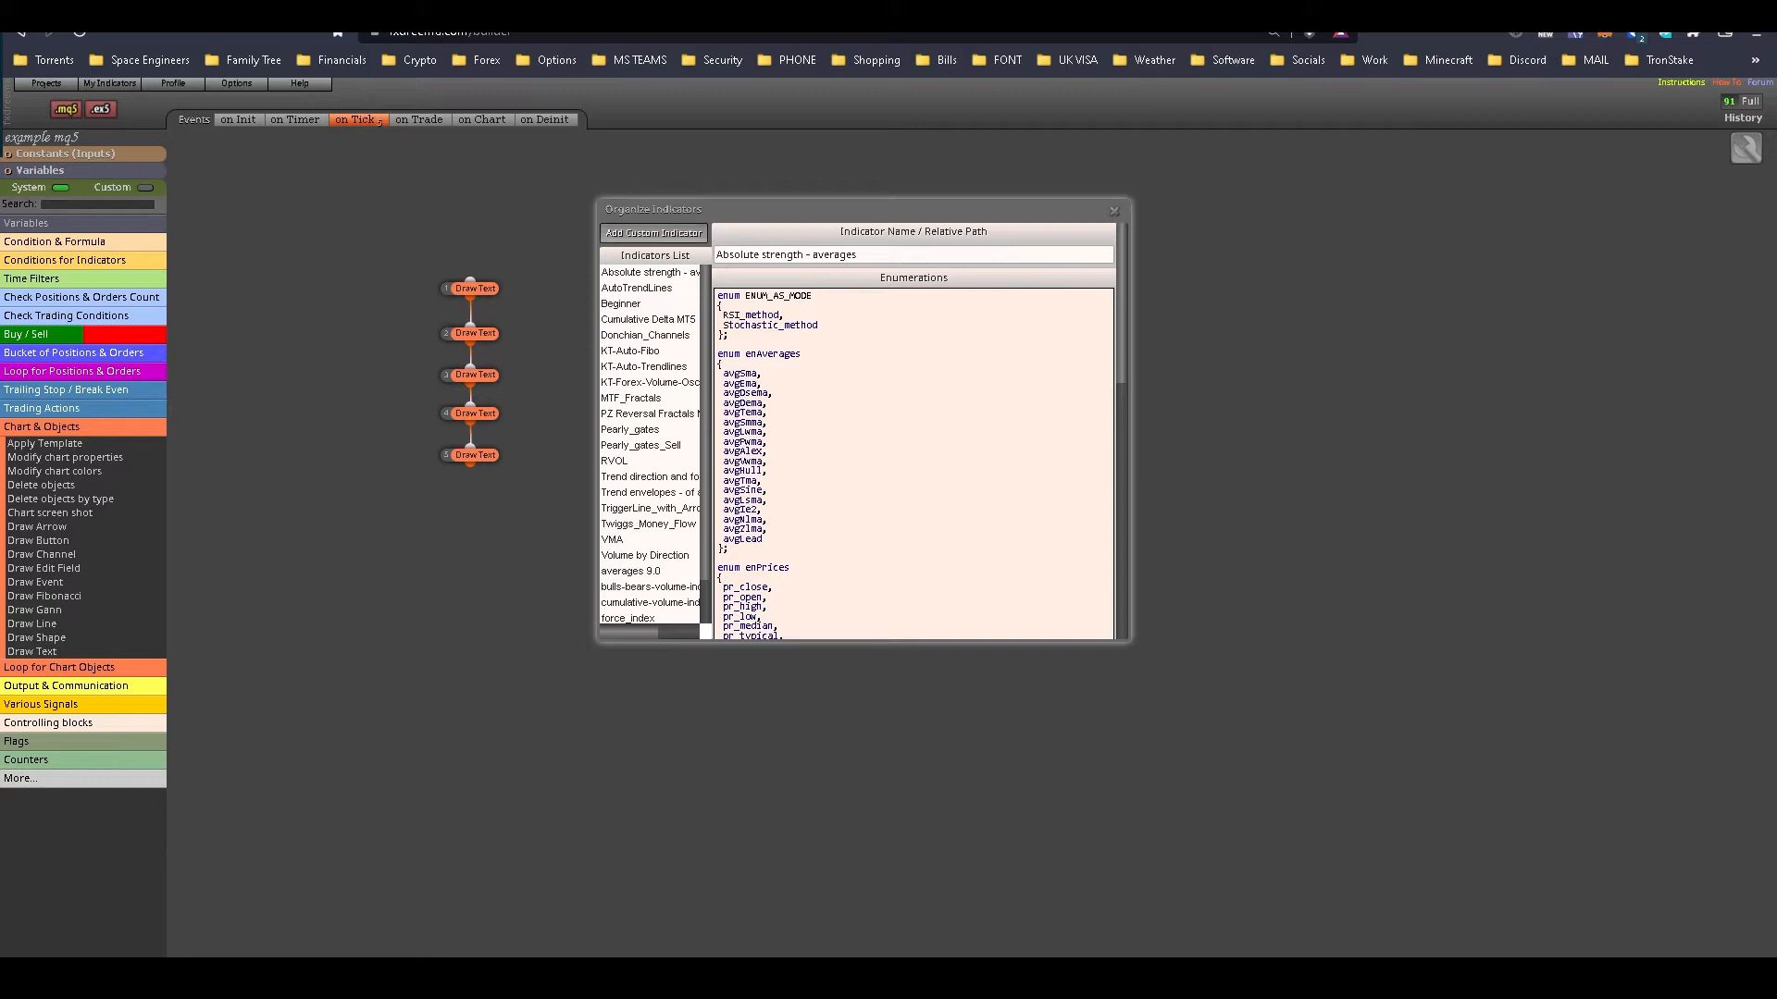
left_click(653, 233)
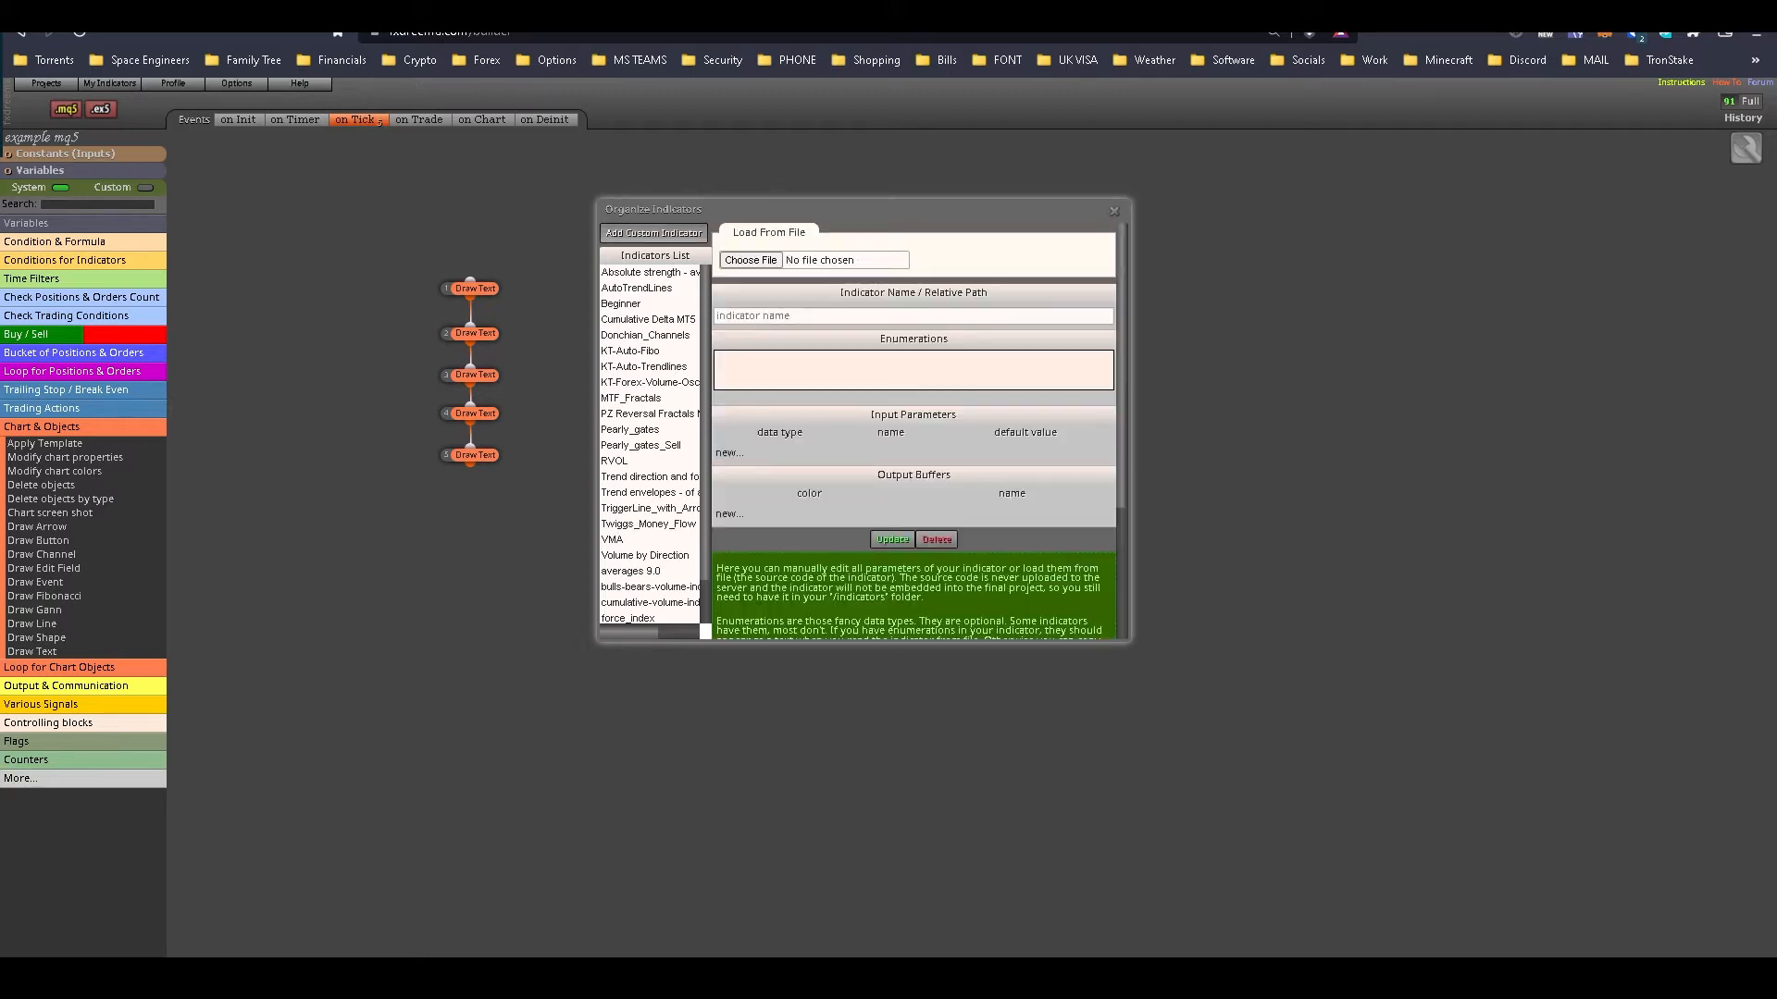
scroll(649, 444, "down", 1)
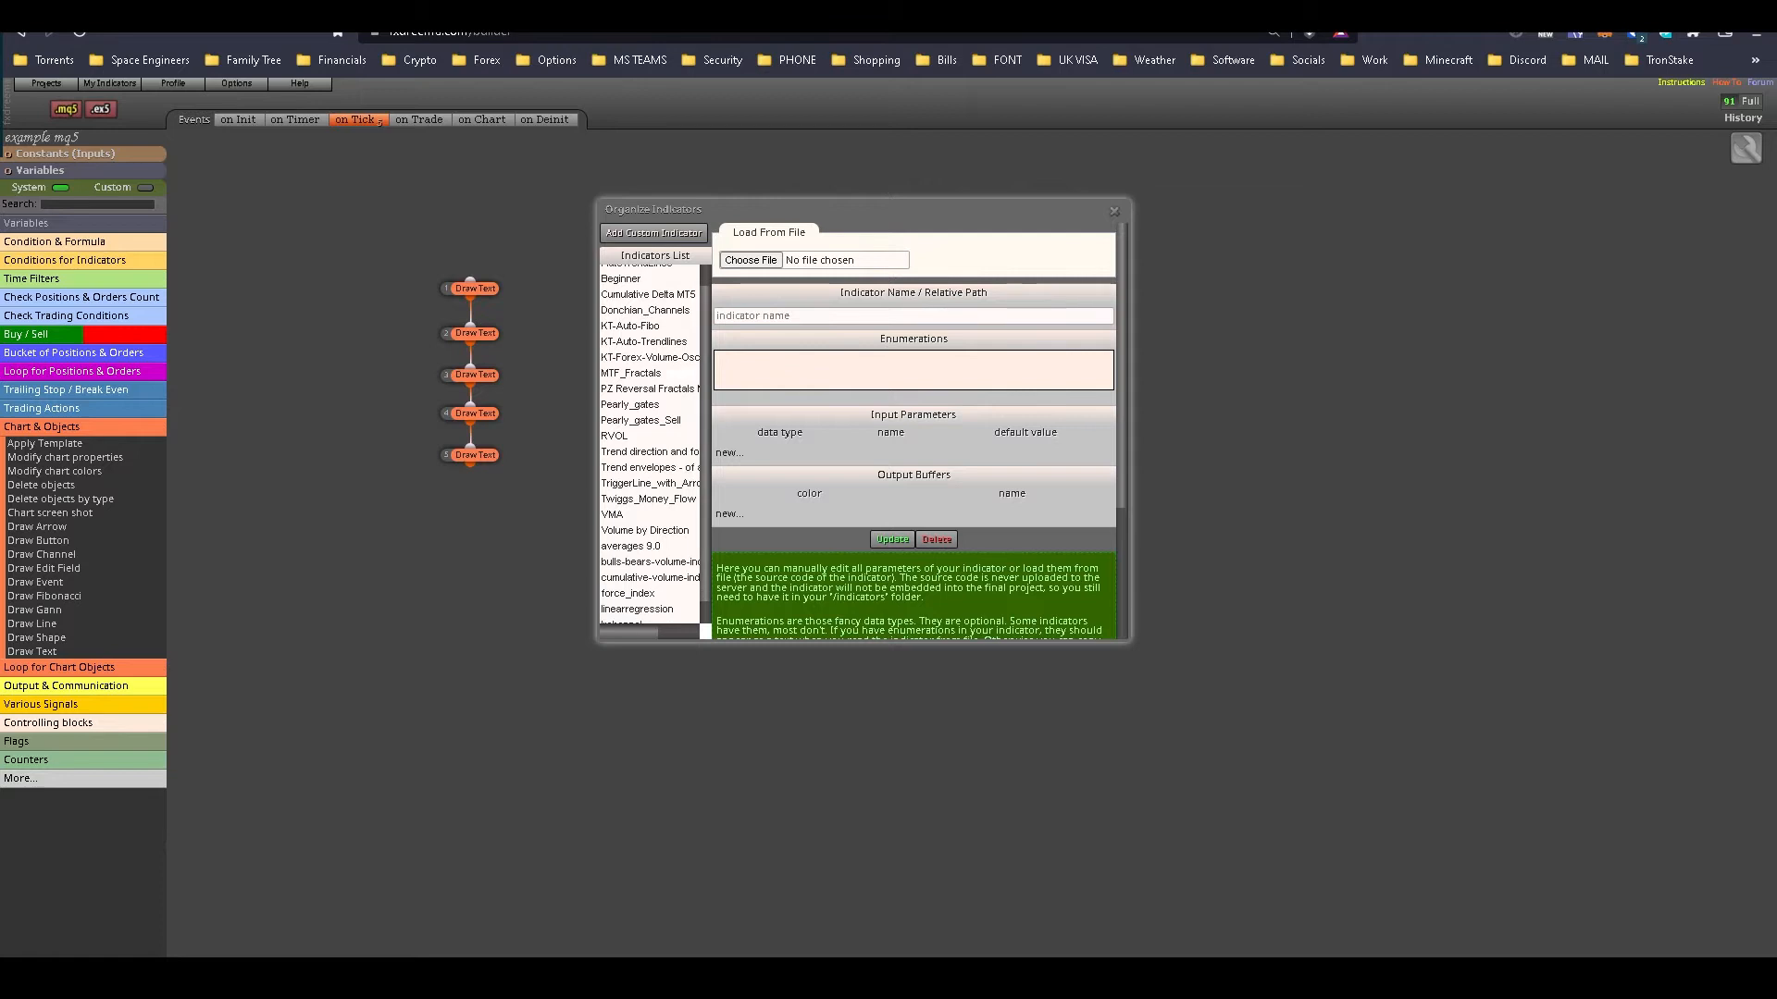
left_click(650, 389)
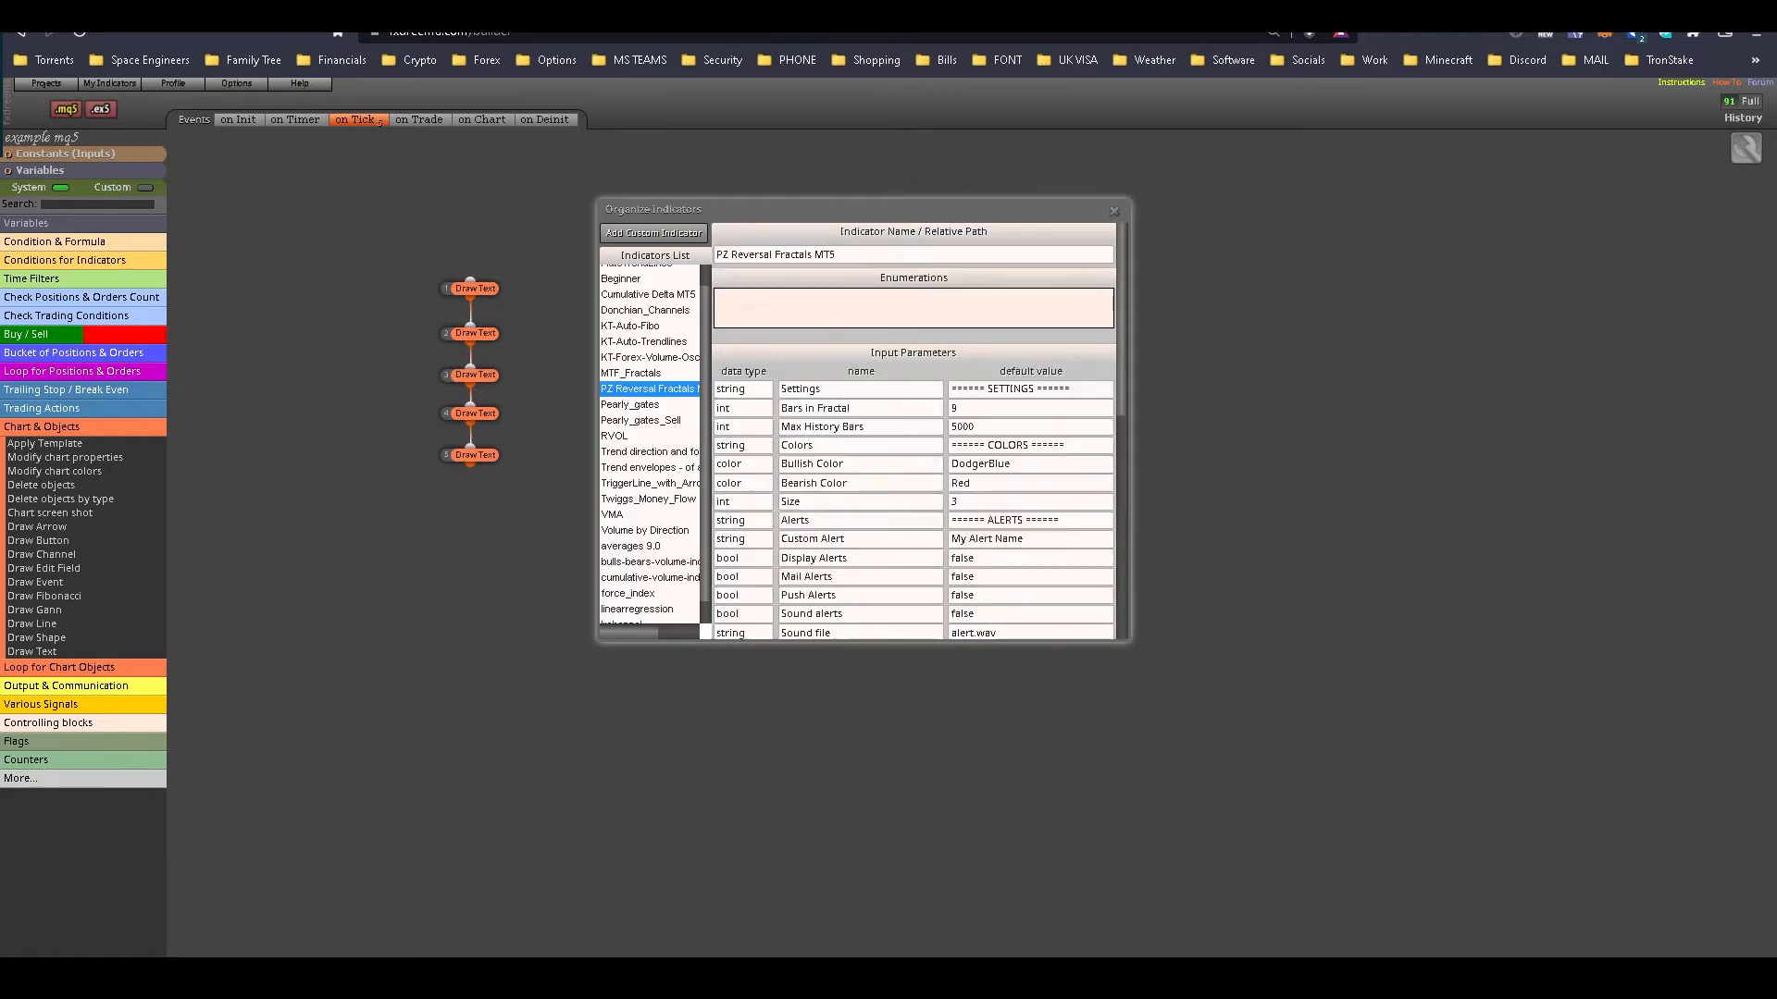
Step: Arrange the fxDreema builder beside the MetaTrader 5 chart, keeping the indicator organiser dialog fully in view
left_click_drag(861, 209, 522, 176)
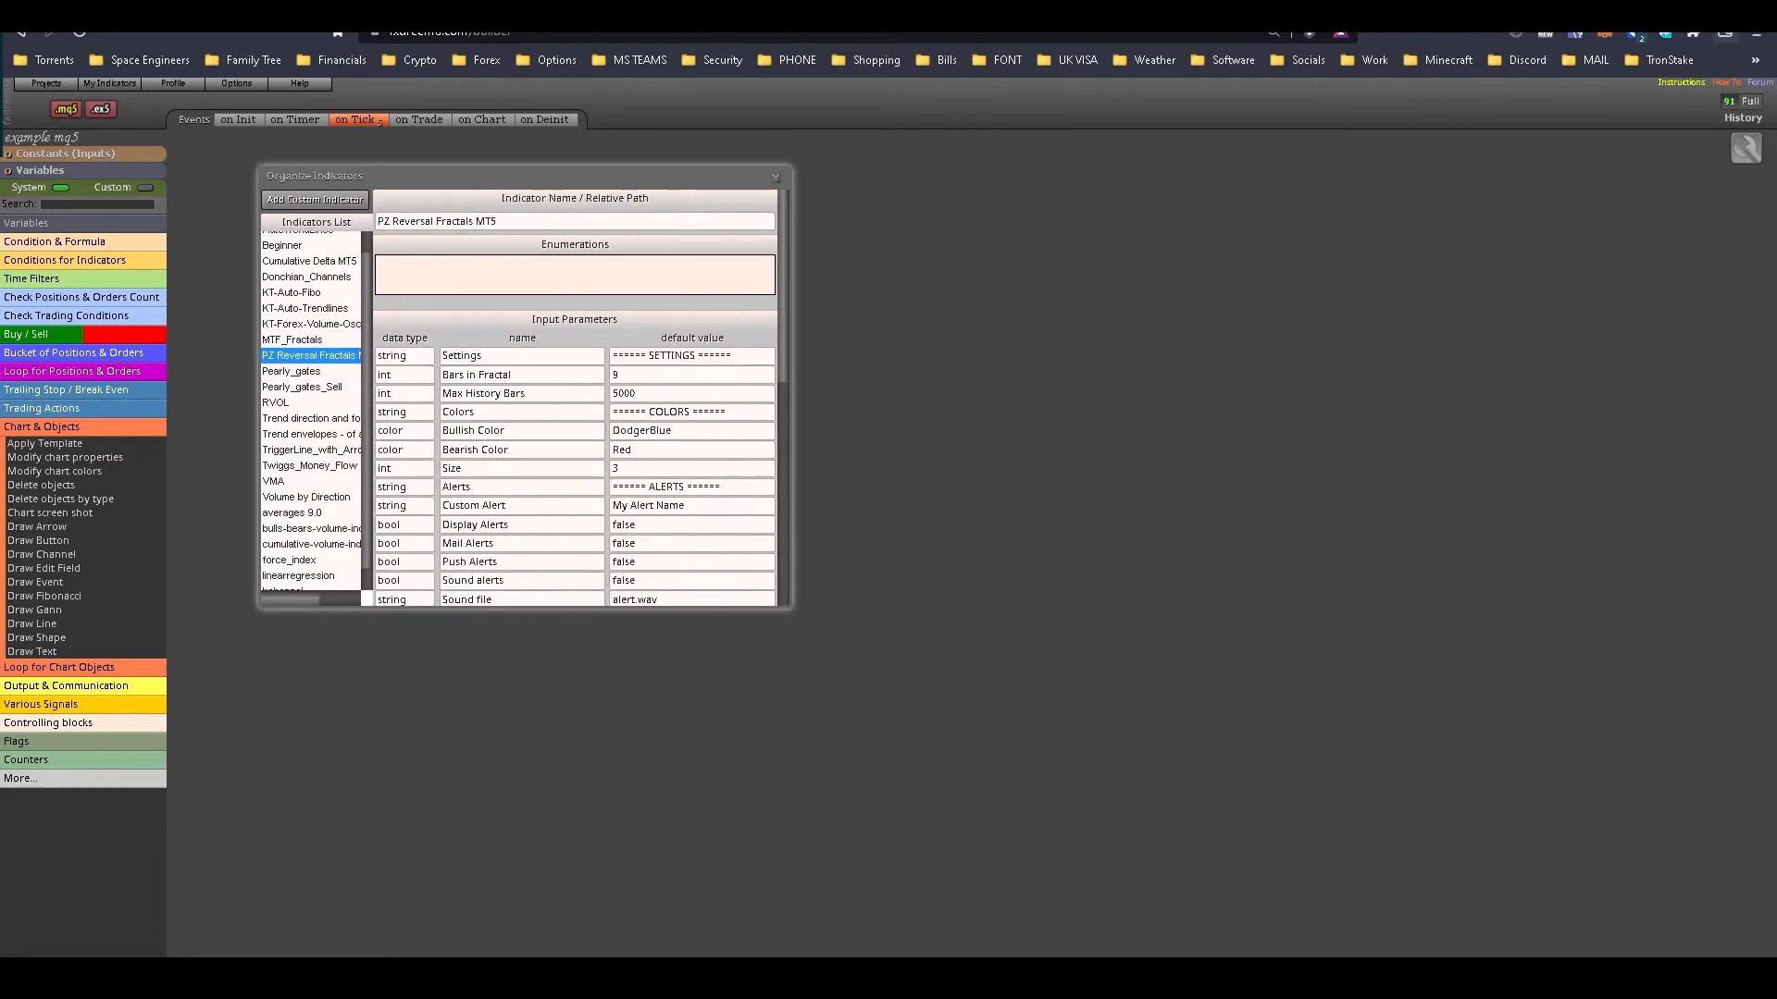
left_click(1713, 11)
left_click_drag(937, 4, 2, 166)
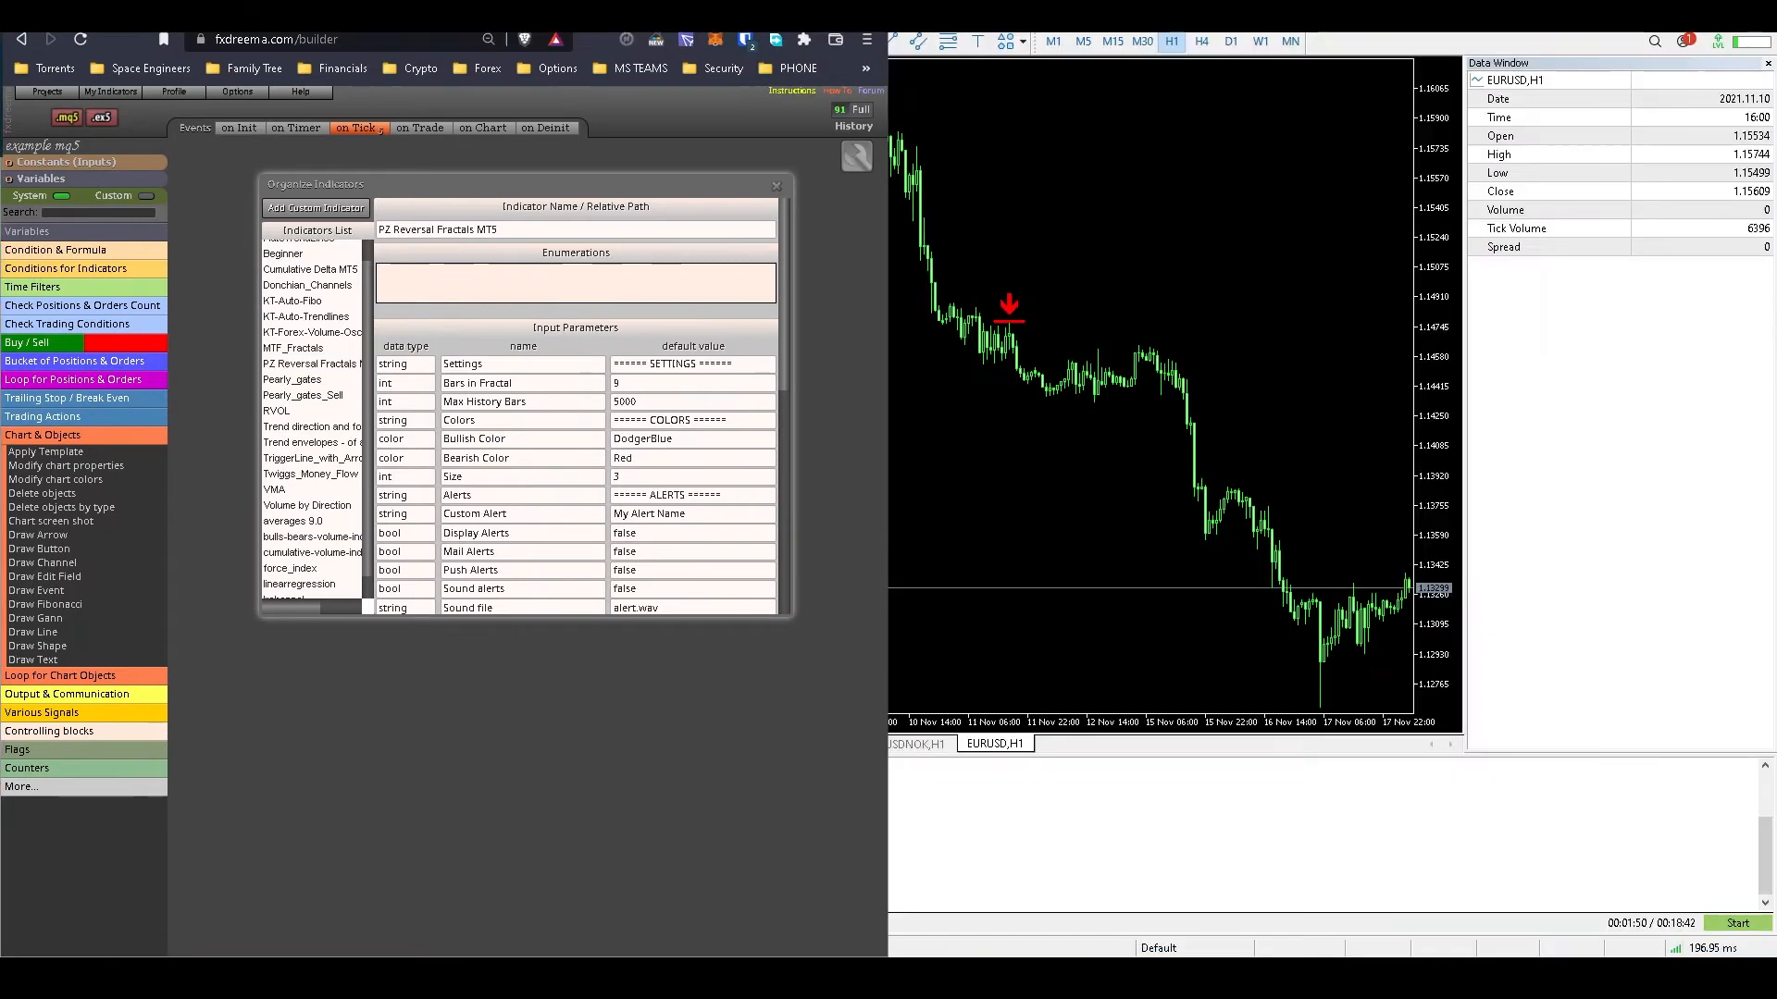
left_click_drag(445, 184, 377, 217)
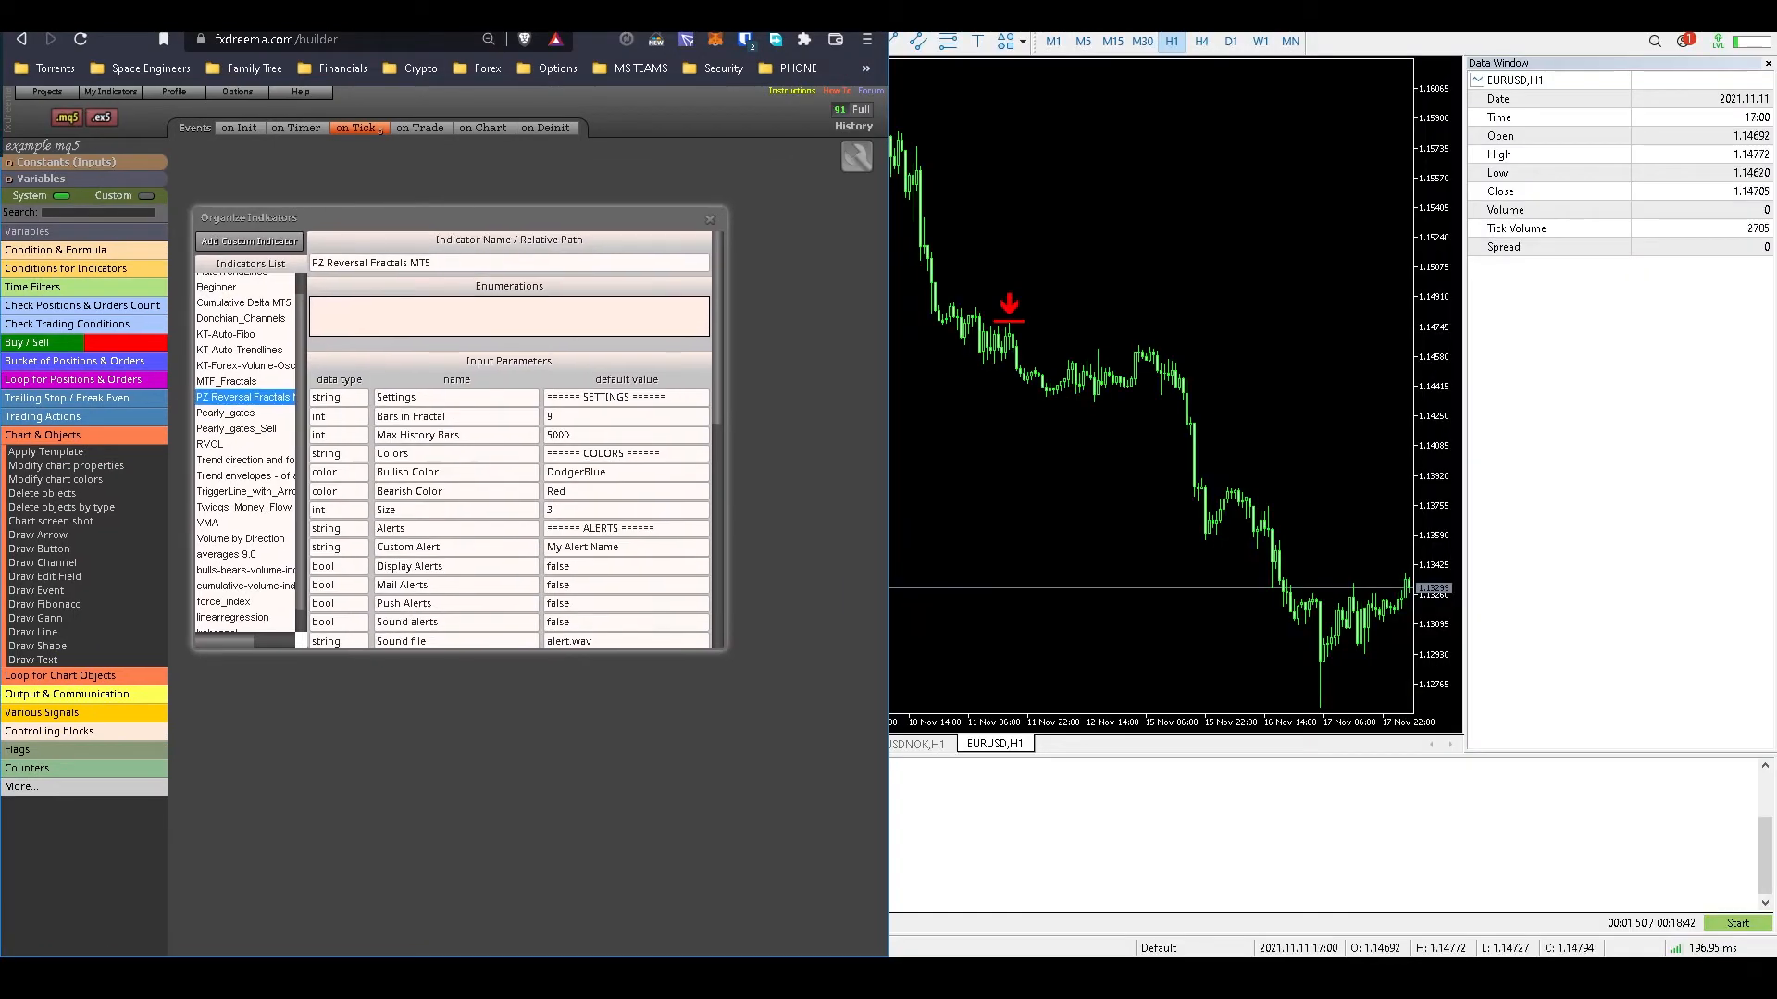
Step: In MetaTrader 5, open the input properties of PZ Reversal Fractals MT5 from the EURUSD H1 chart and set the dialog aside
right_click(1102, 239)
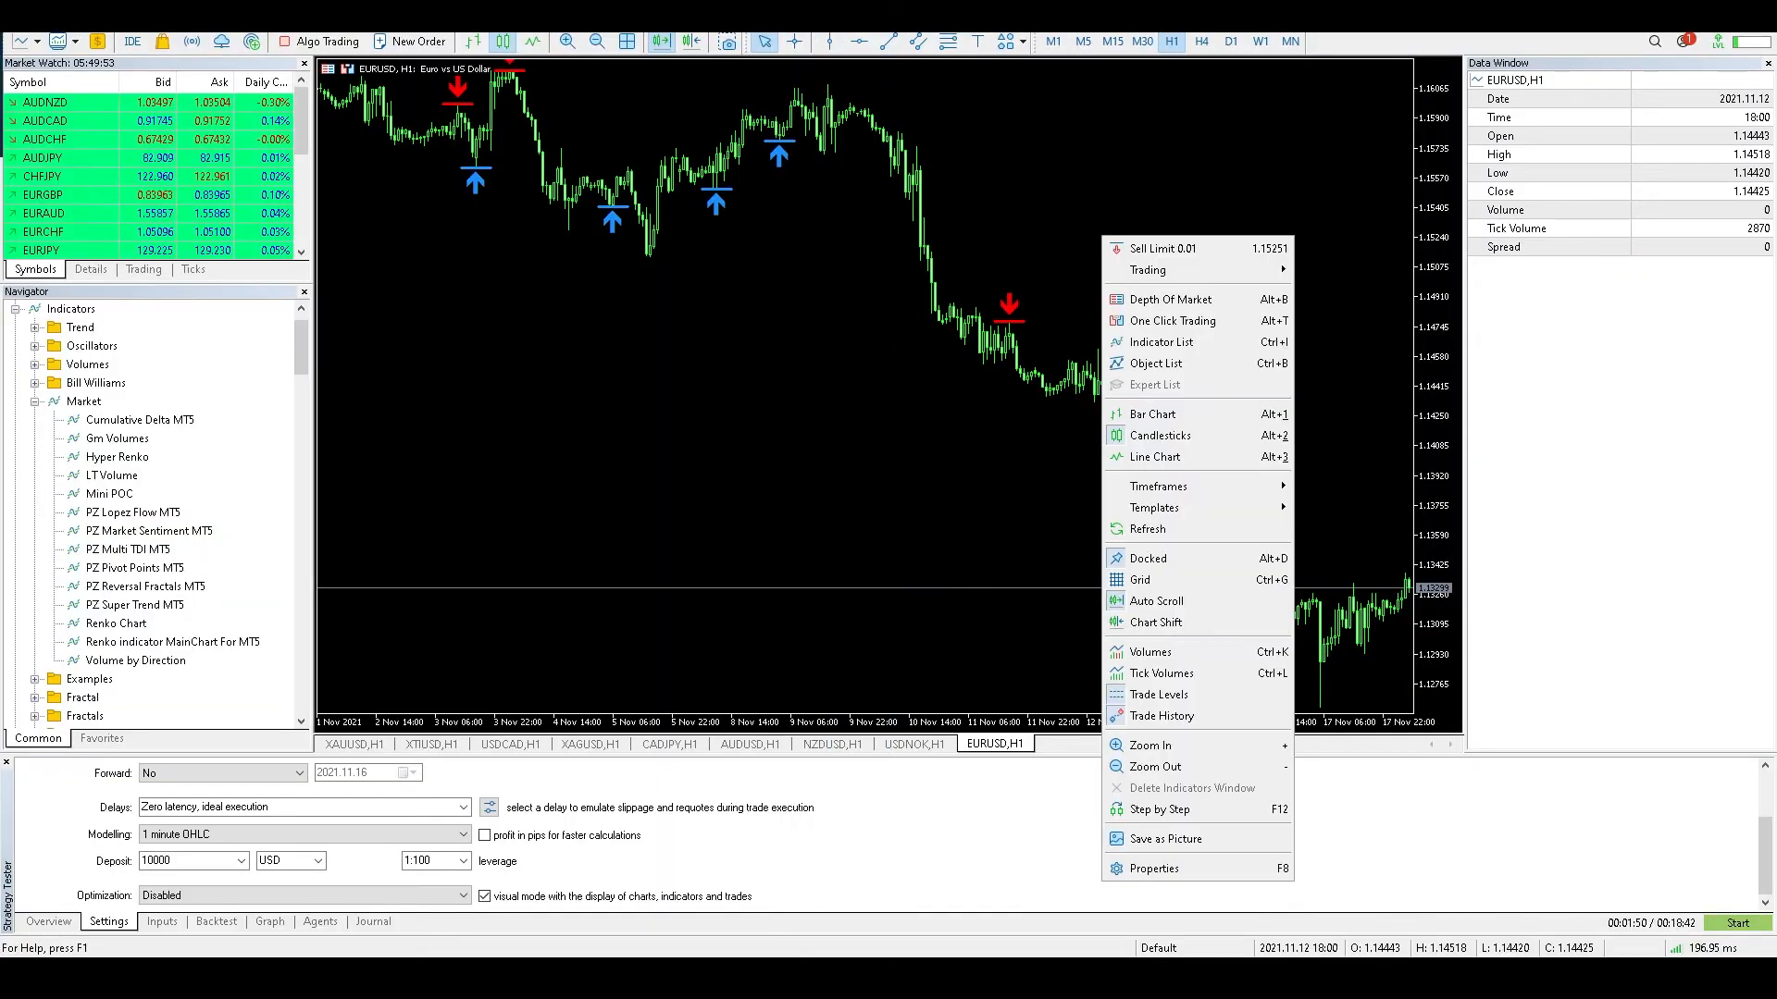
right_click(997, 314)
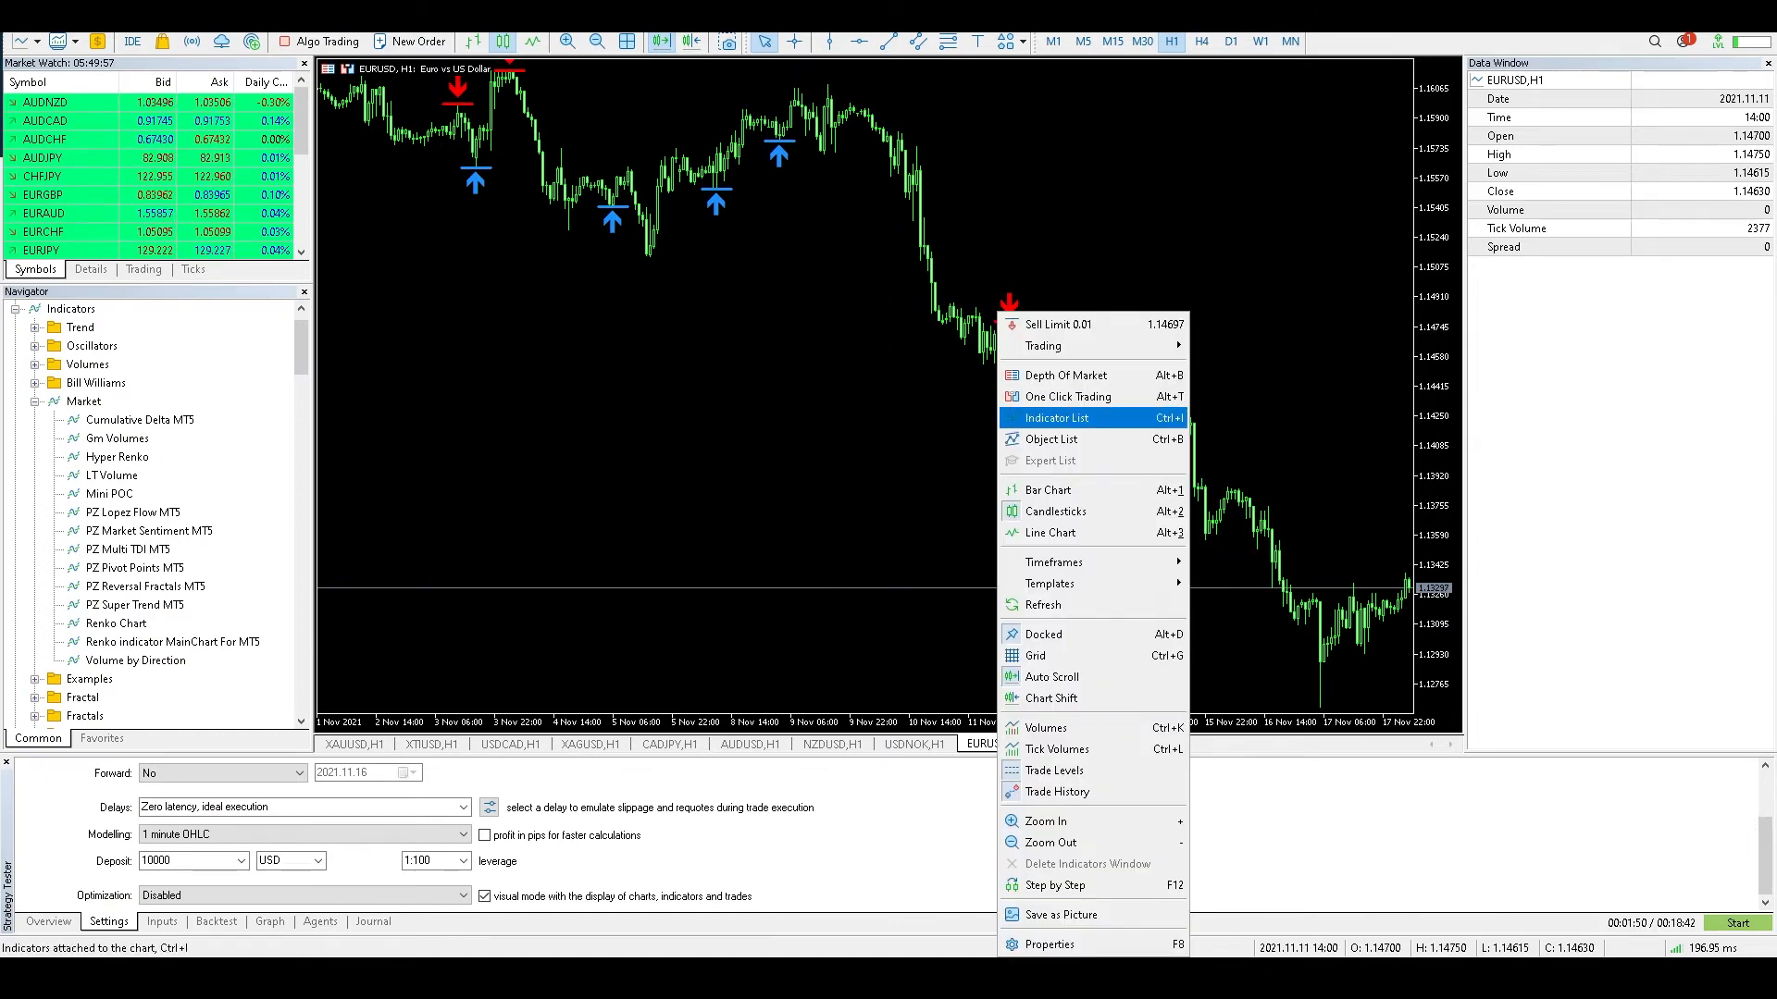
left_click(1064, 417)
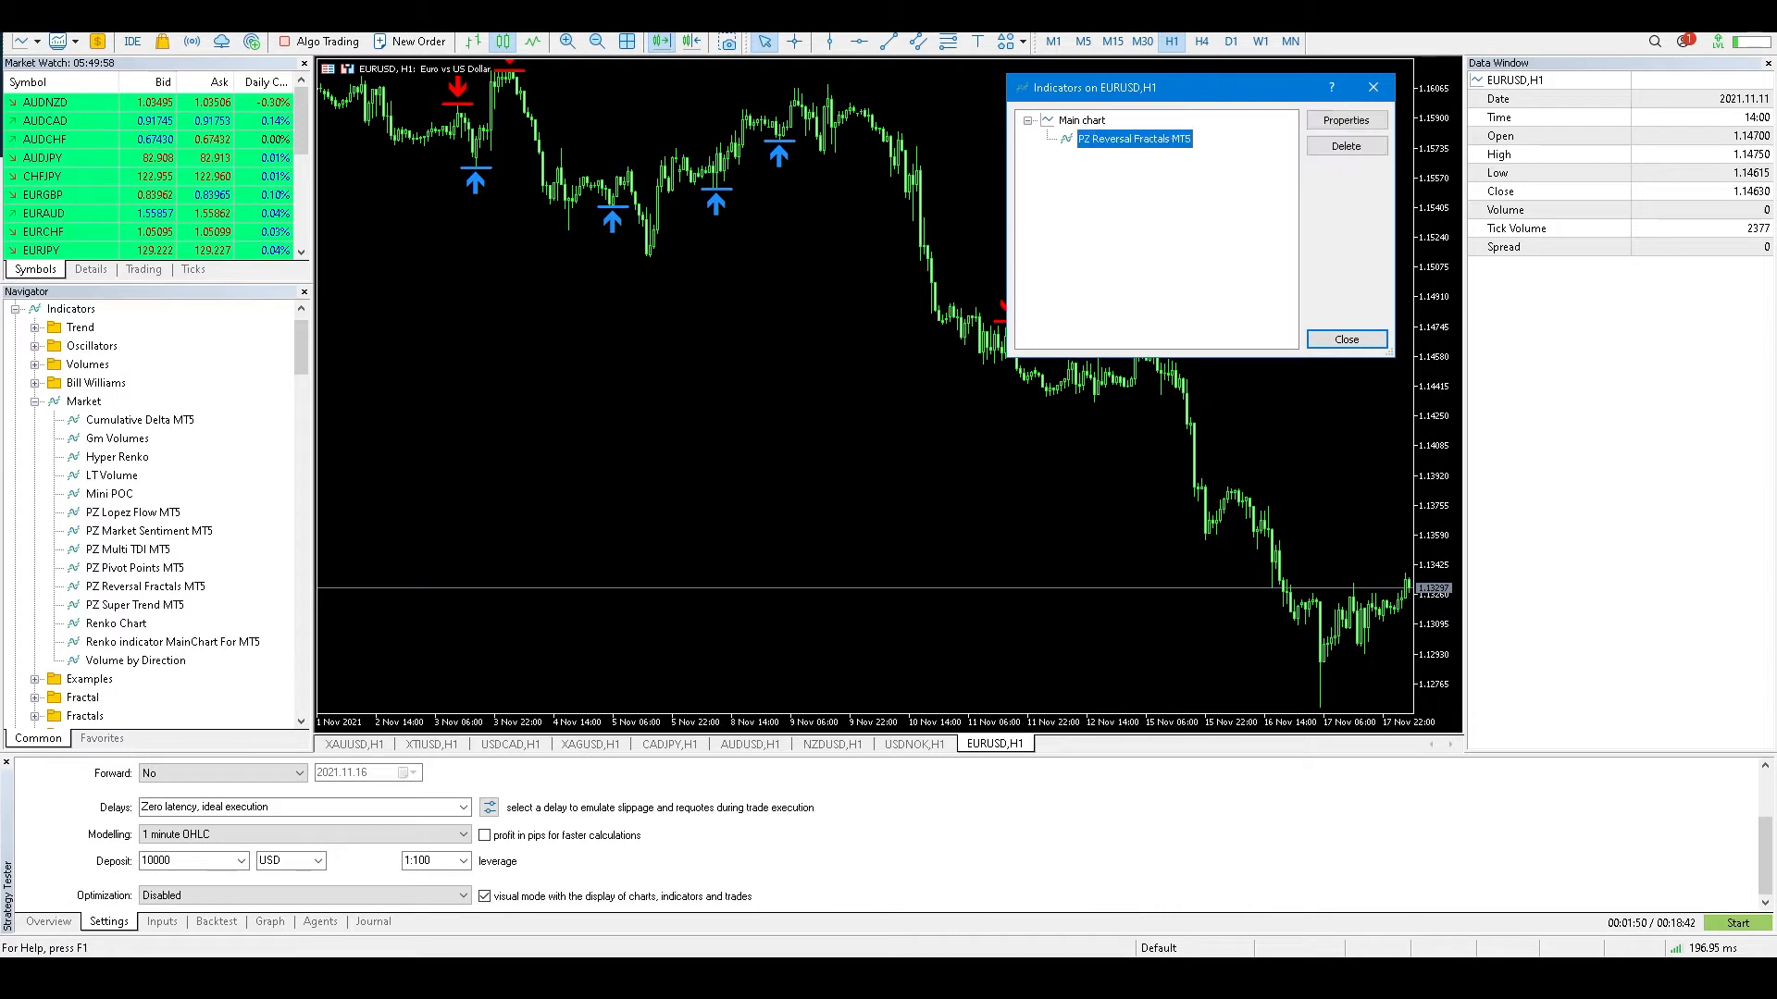
left_click(1346, 120)
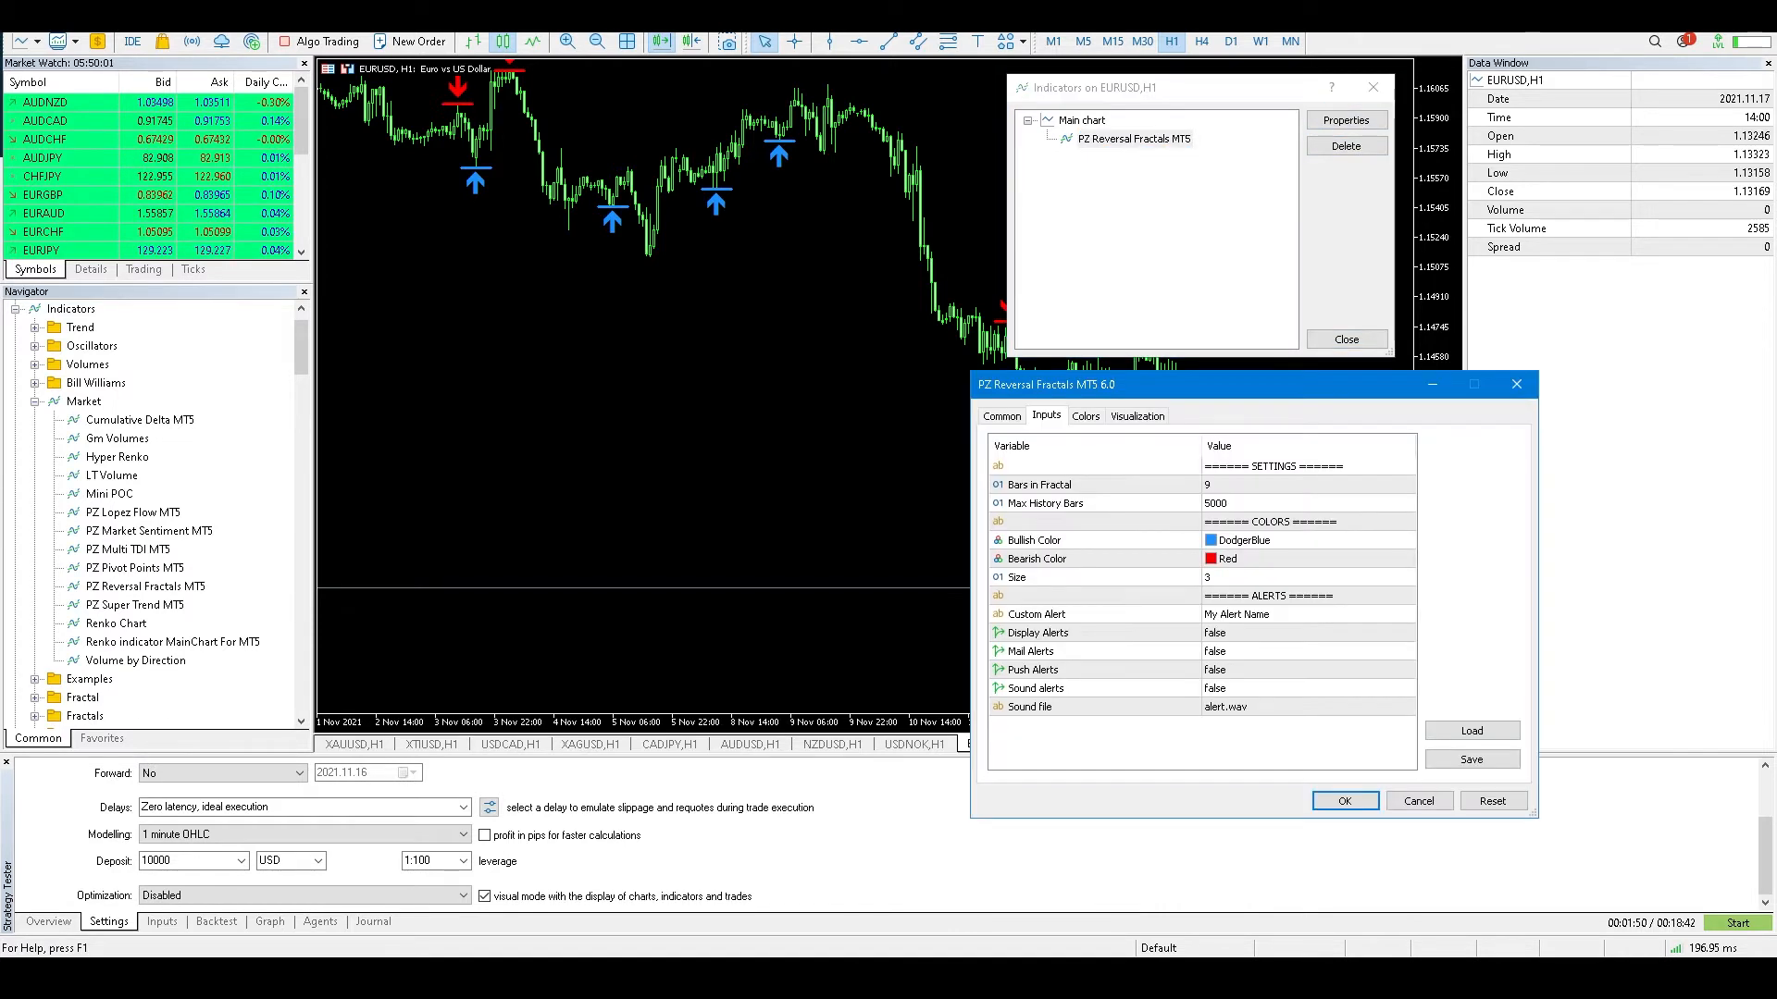
left_click_drag(1355, 384, 1563, 174)
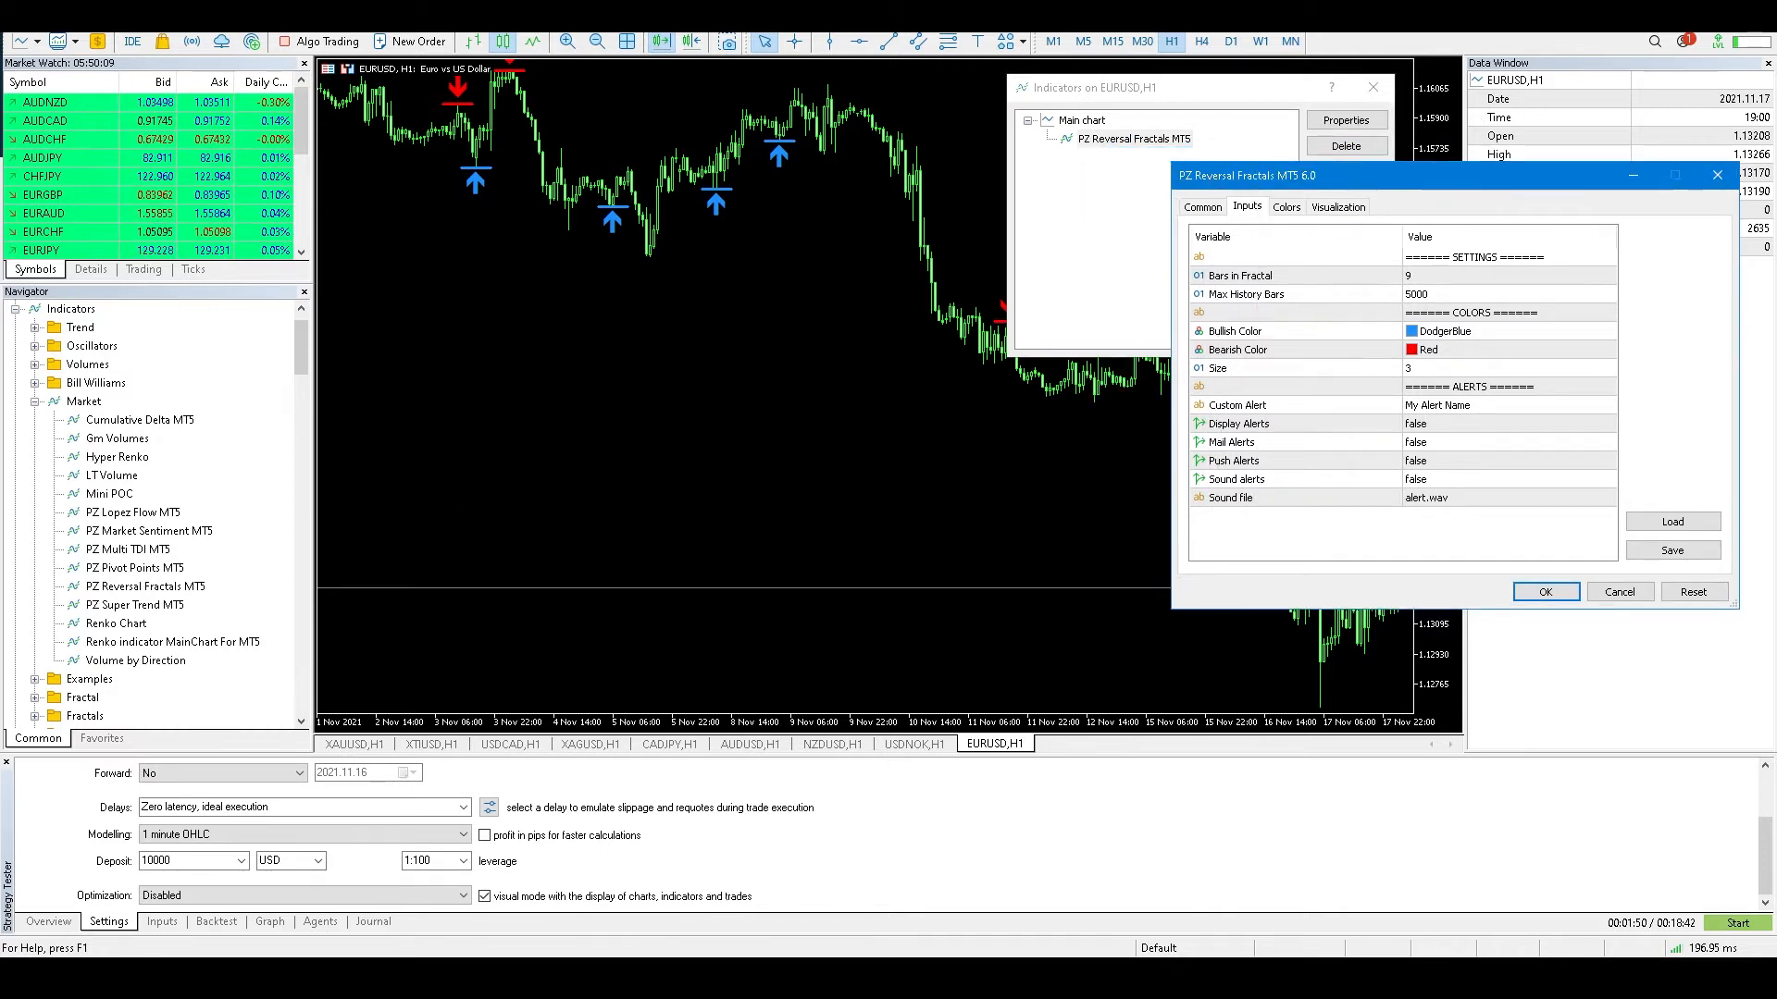
Step: Switch back to fxDreema and add four blank input parameter rows to the new PZ Reversal Fractals MT5 entry
key("alt+Tab")
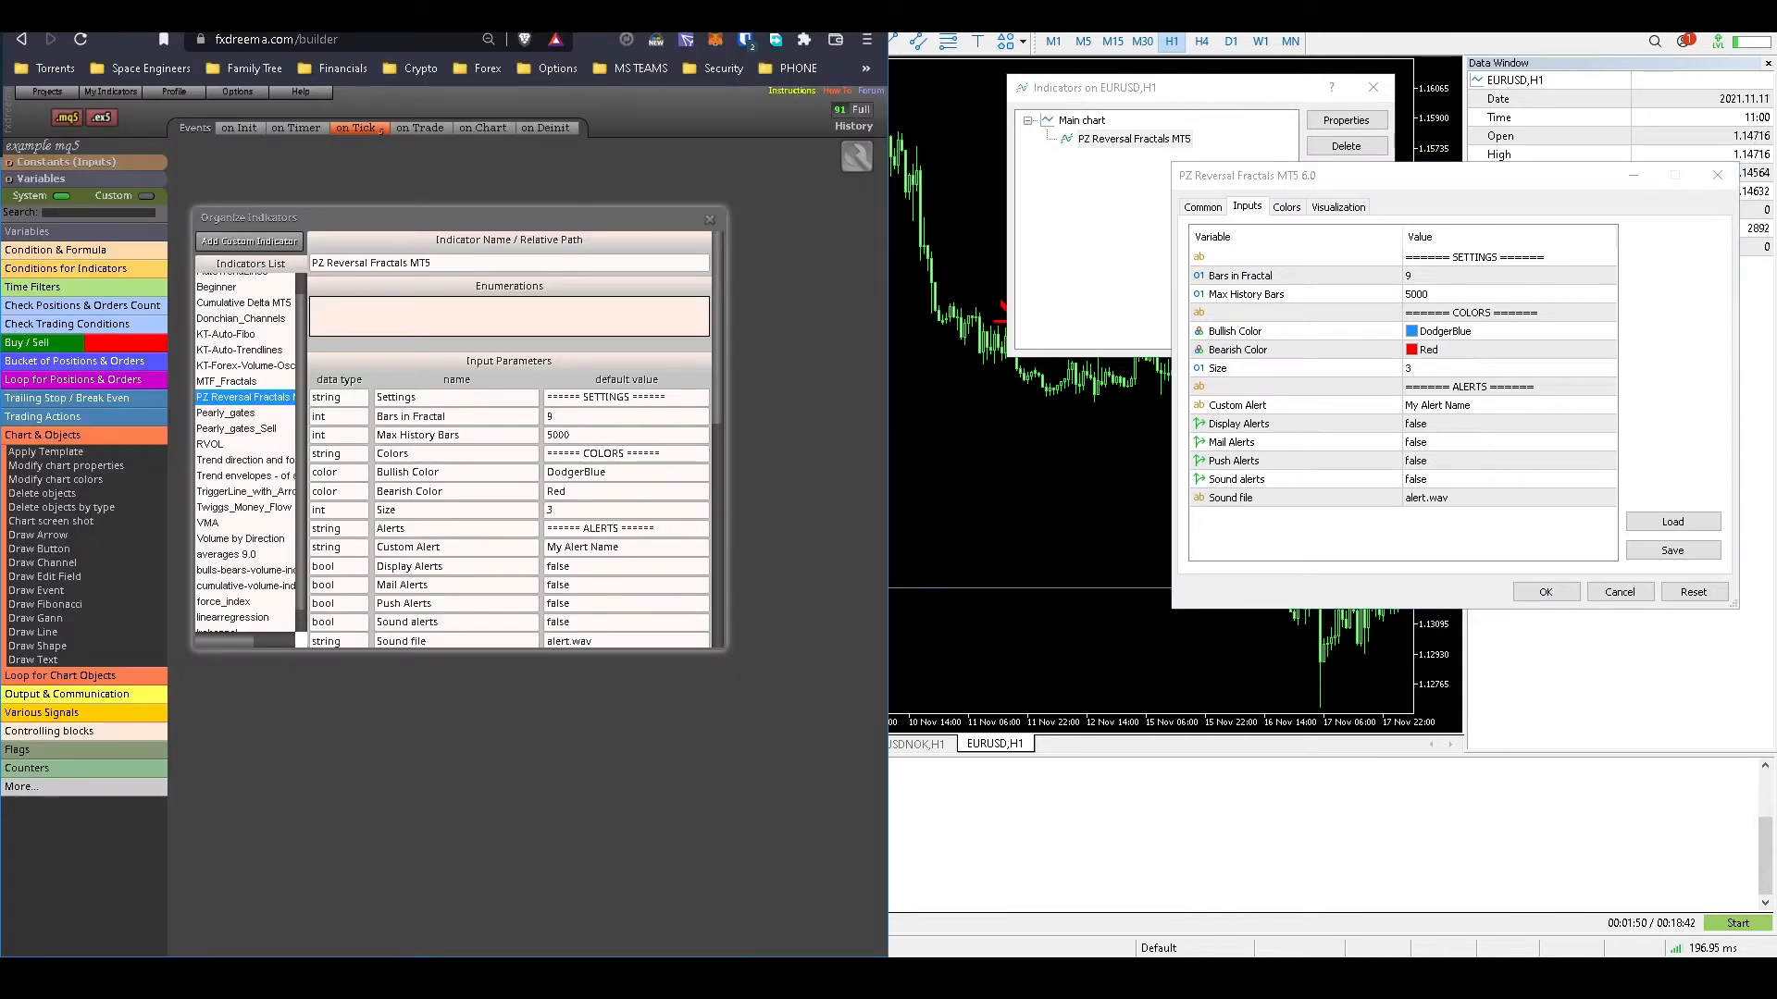
left_click_drag(444, 218, 573, 207)
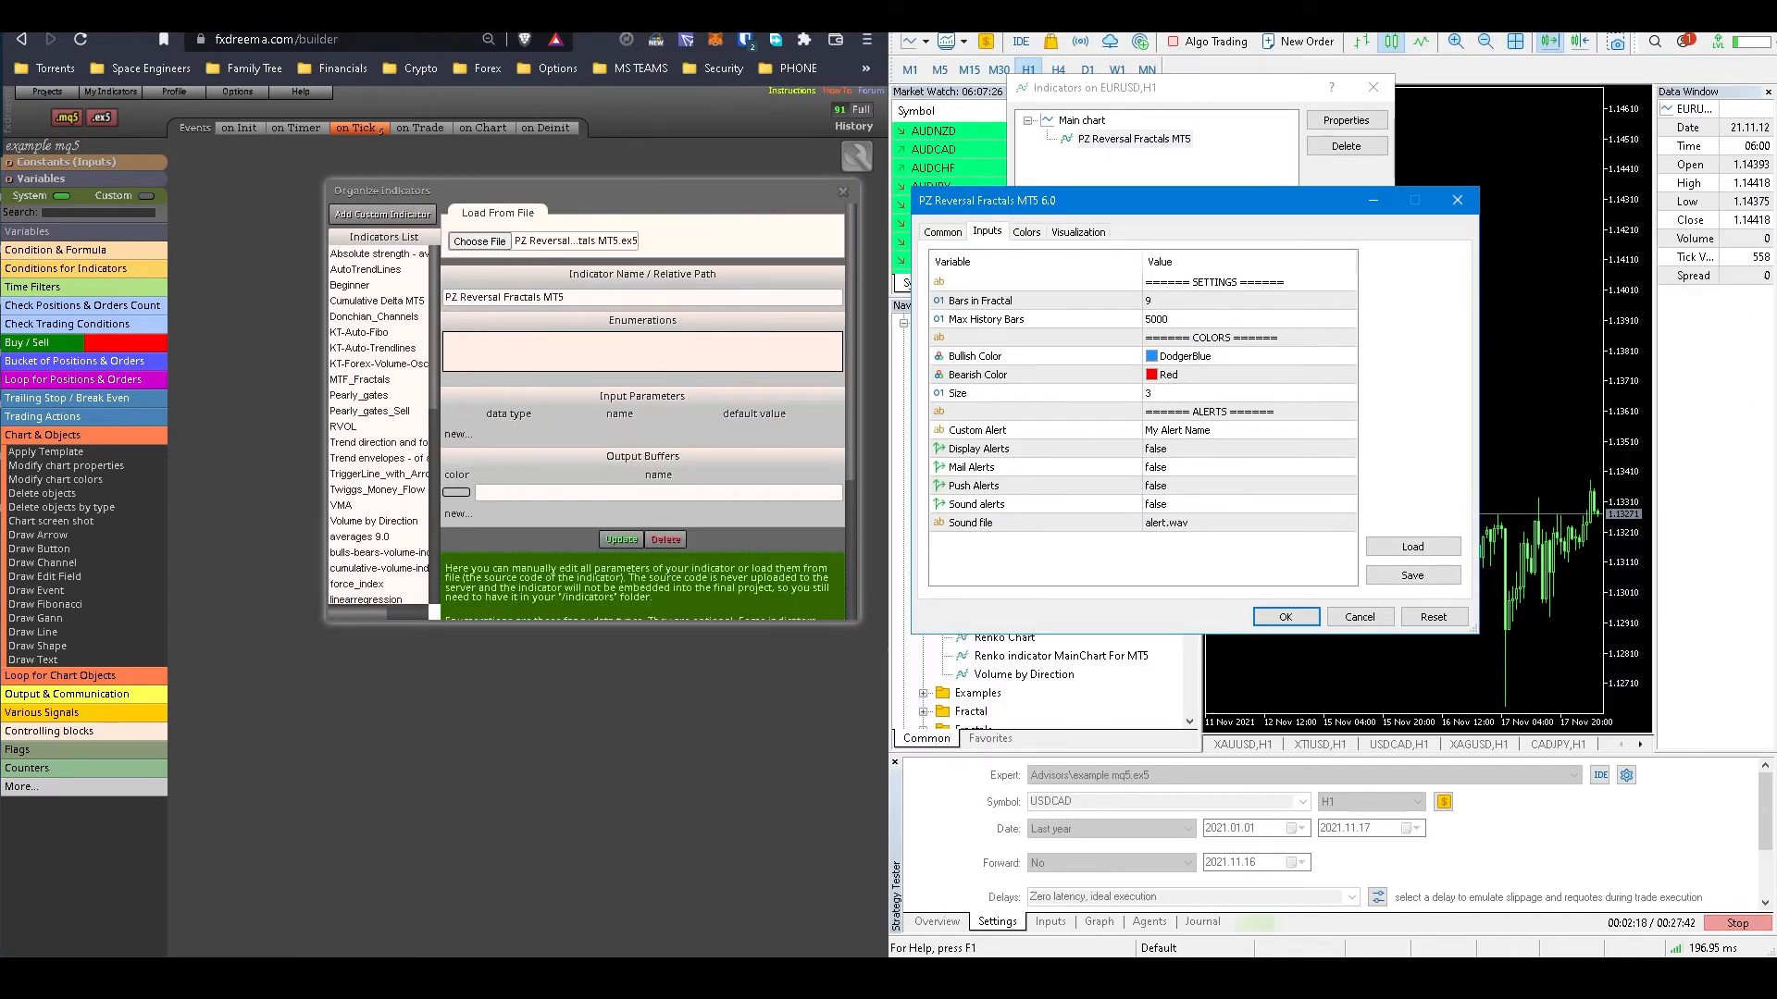
scroll(643, 398, "down", 2)
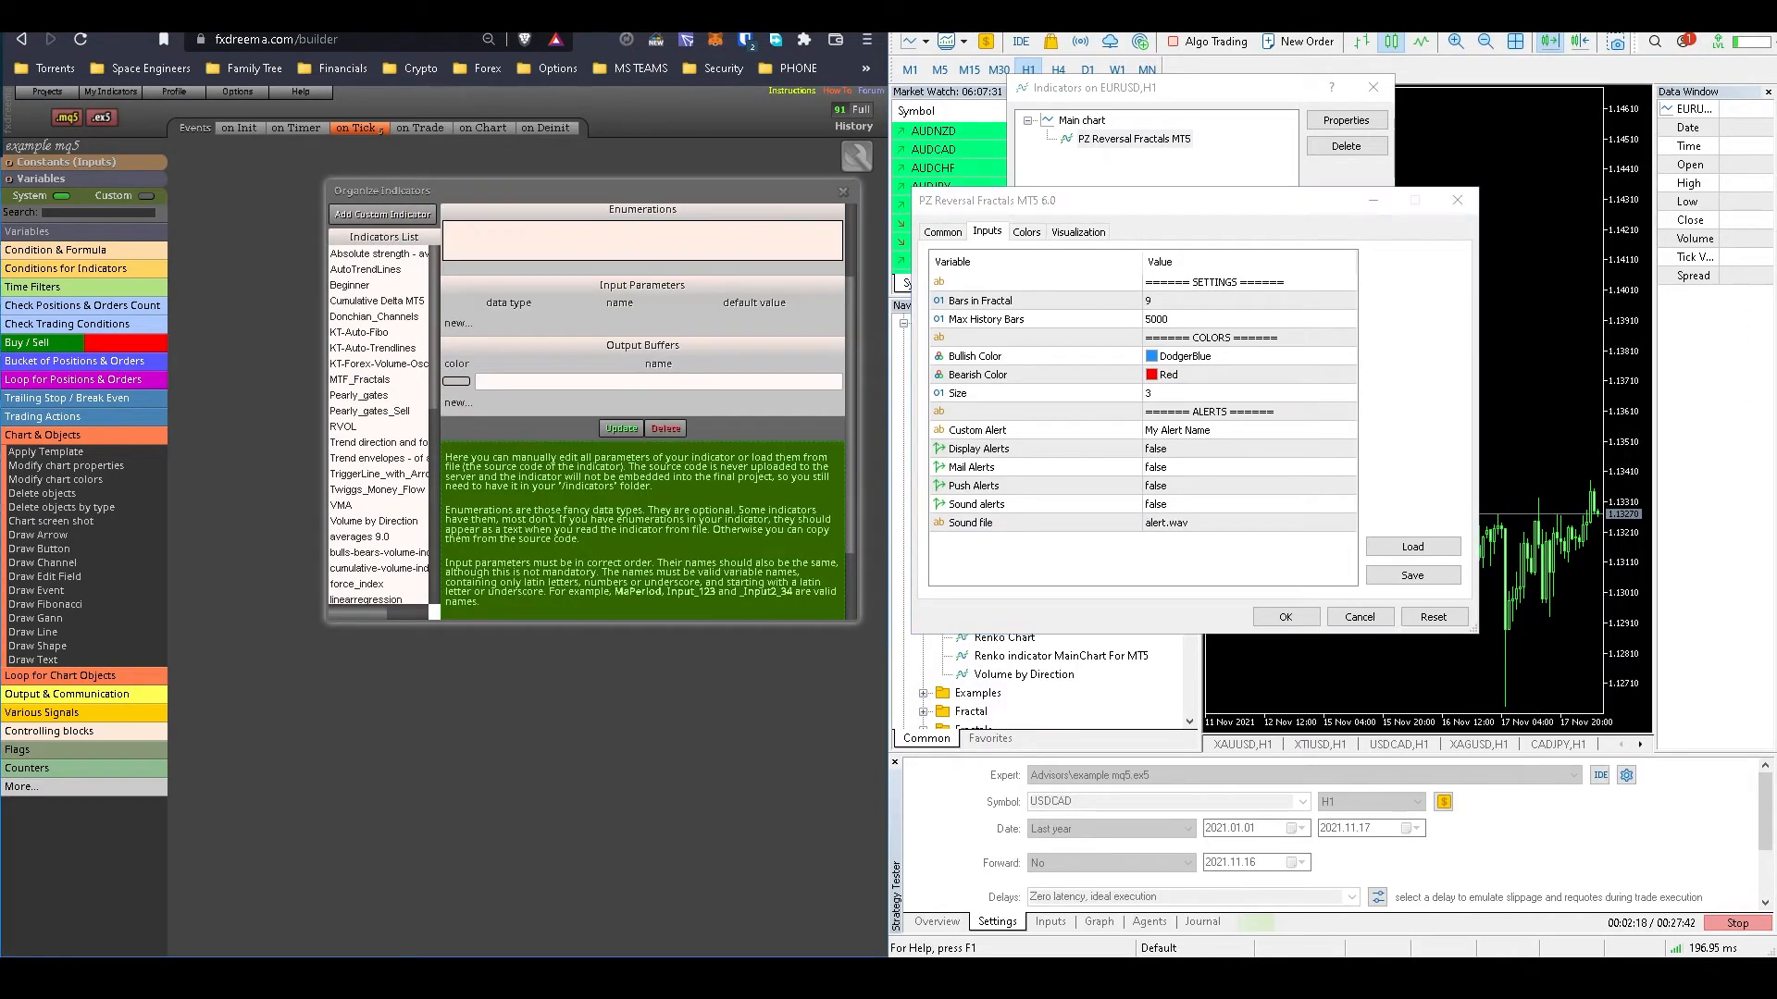
left_click_drag(576, 191, 593, 171)
left_click(475, 303)
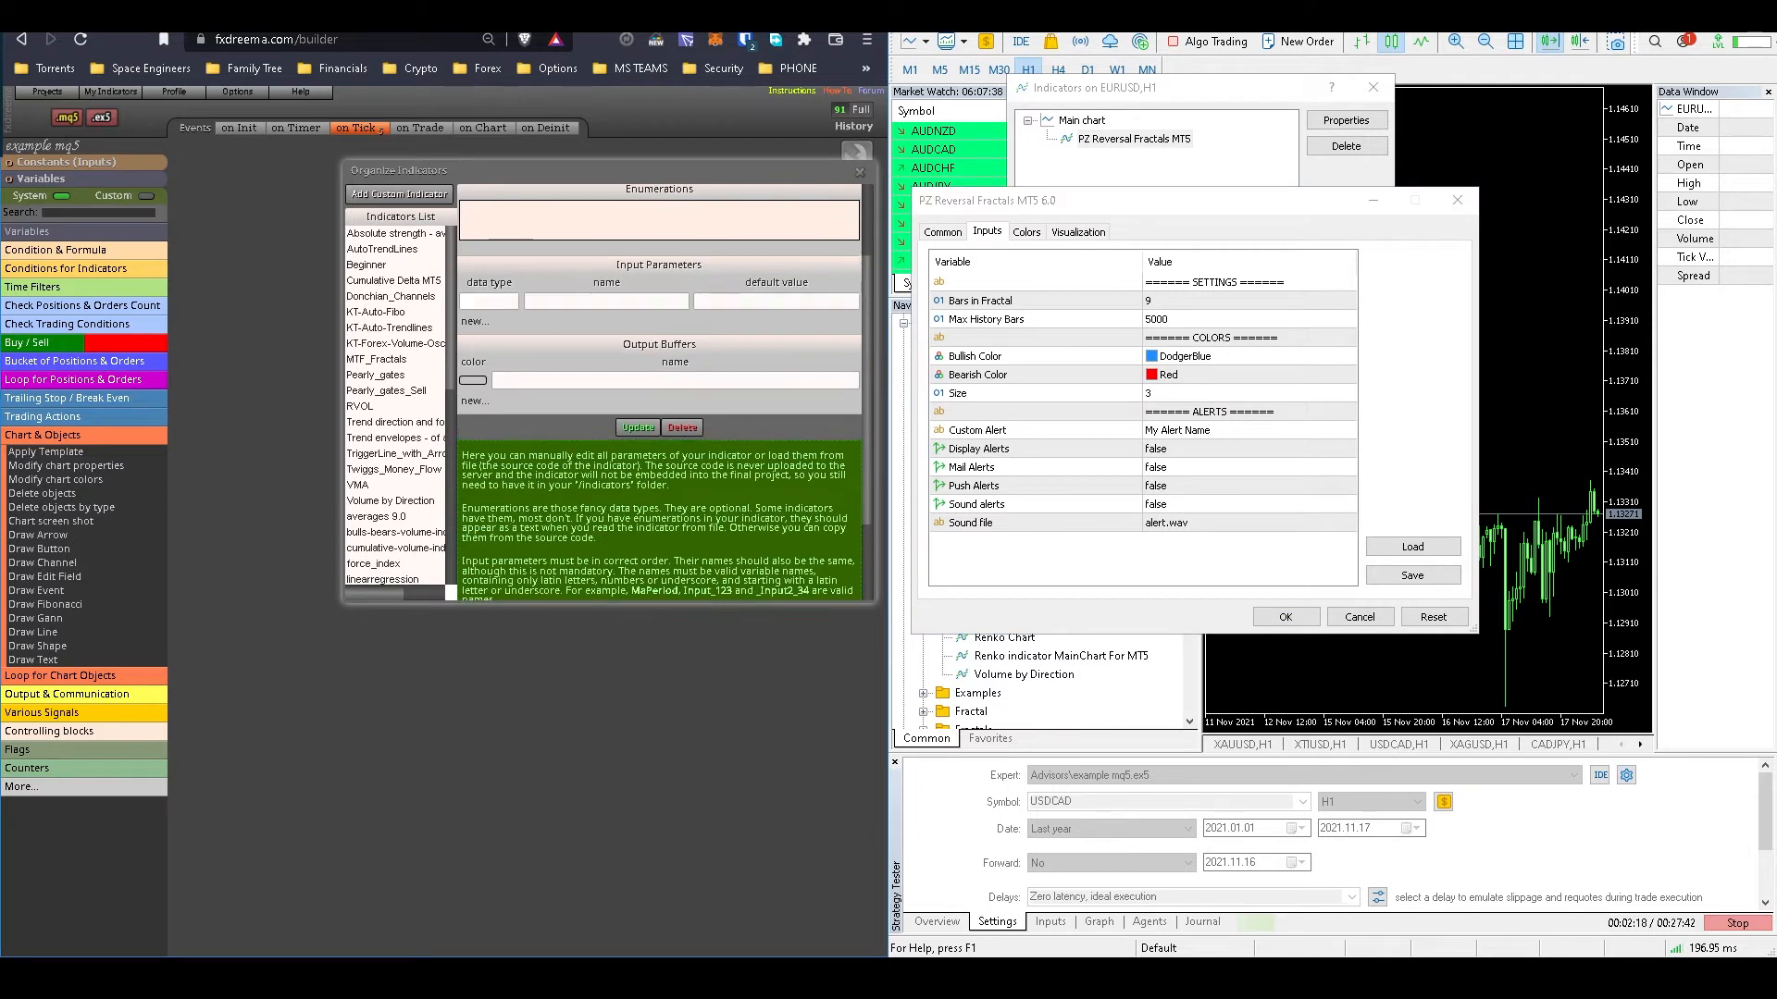
left_click(475, 321)
left_click(475, 341)
left_click(475, 359)
Step: Define the first parameter as a string named Settings, with the SETTINGS header text copied from the MetaTrader inputs as default
left_click(488, 302)
type("string")
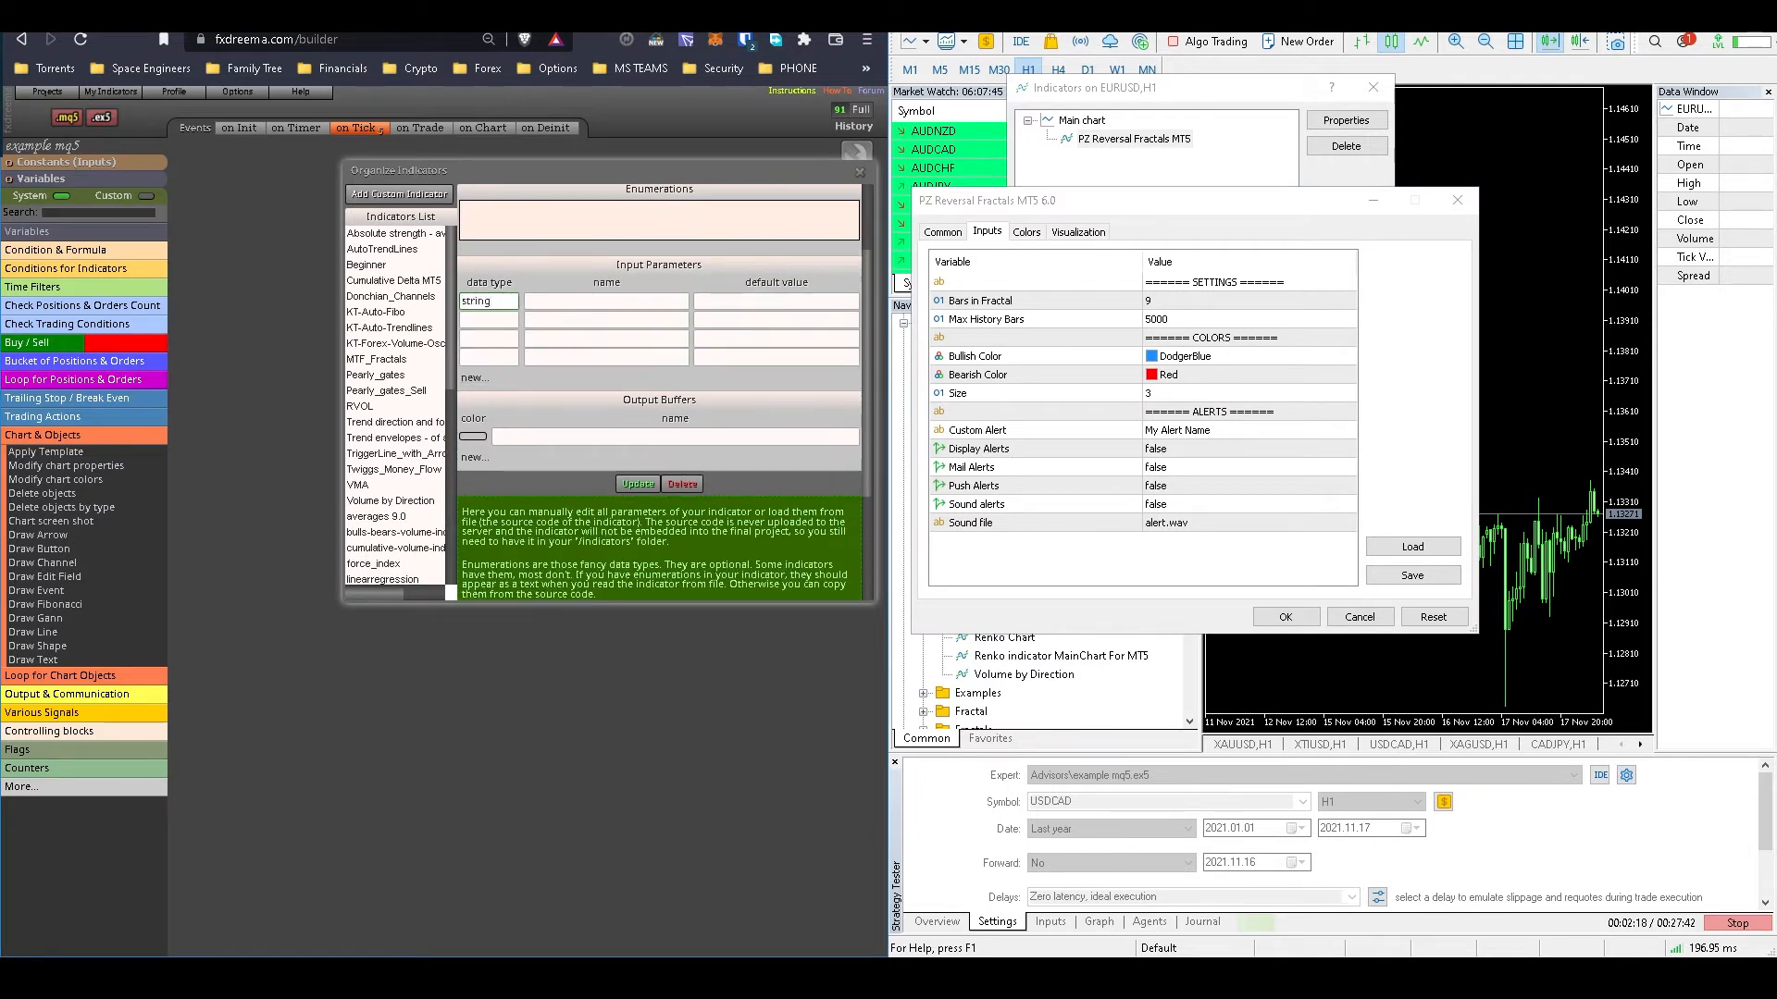
key("Tab")
type("Settings")
key("Tab")
double_click(1215, 282)
key("ctrl+c")
left_click(776, 302)
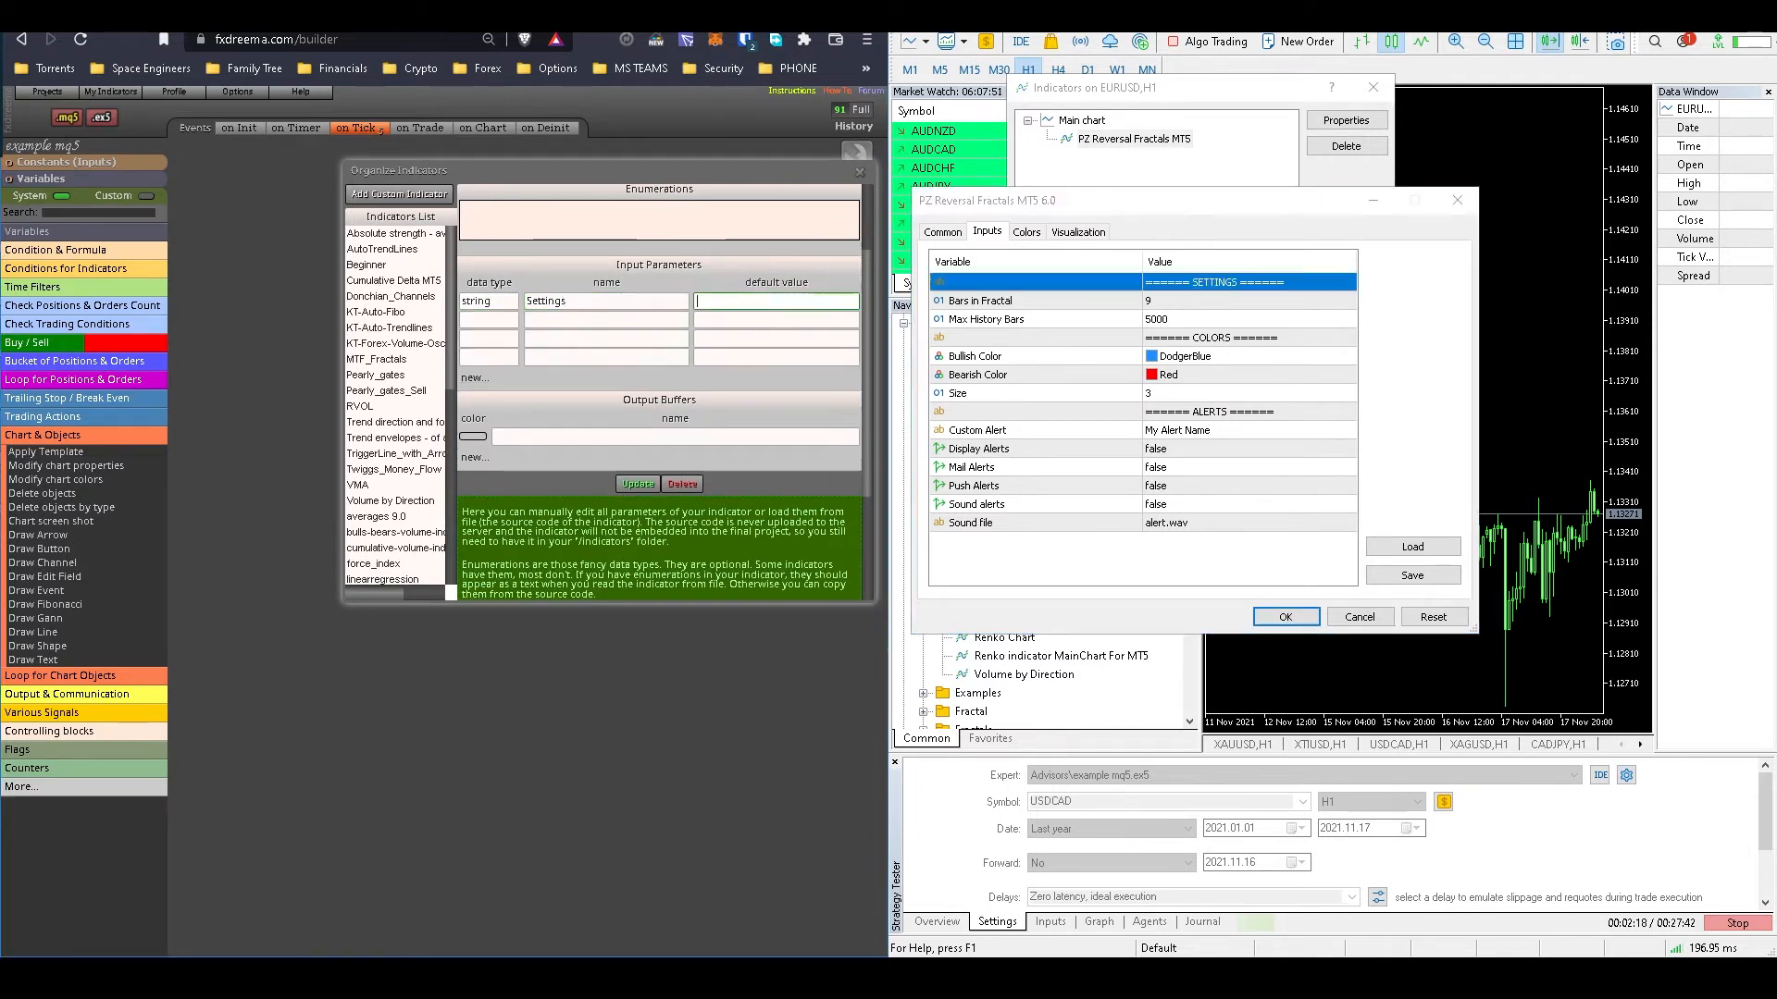
key("ctrl+v")
Step: Define the second input parameter as an int named Bars in Fractal with default value 9
key("Tab")
type("int")
key("Tab")
type("Ba")
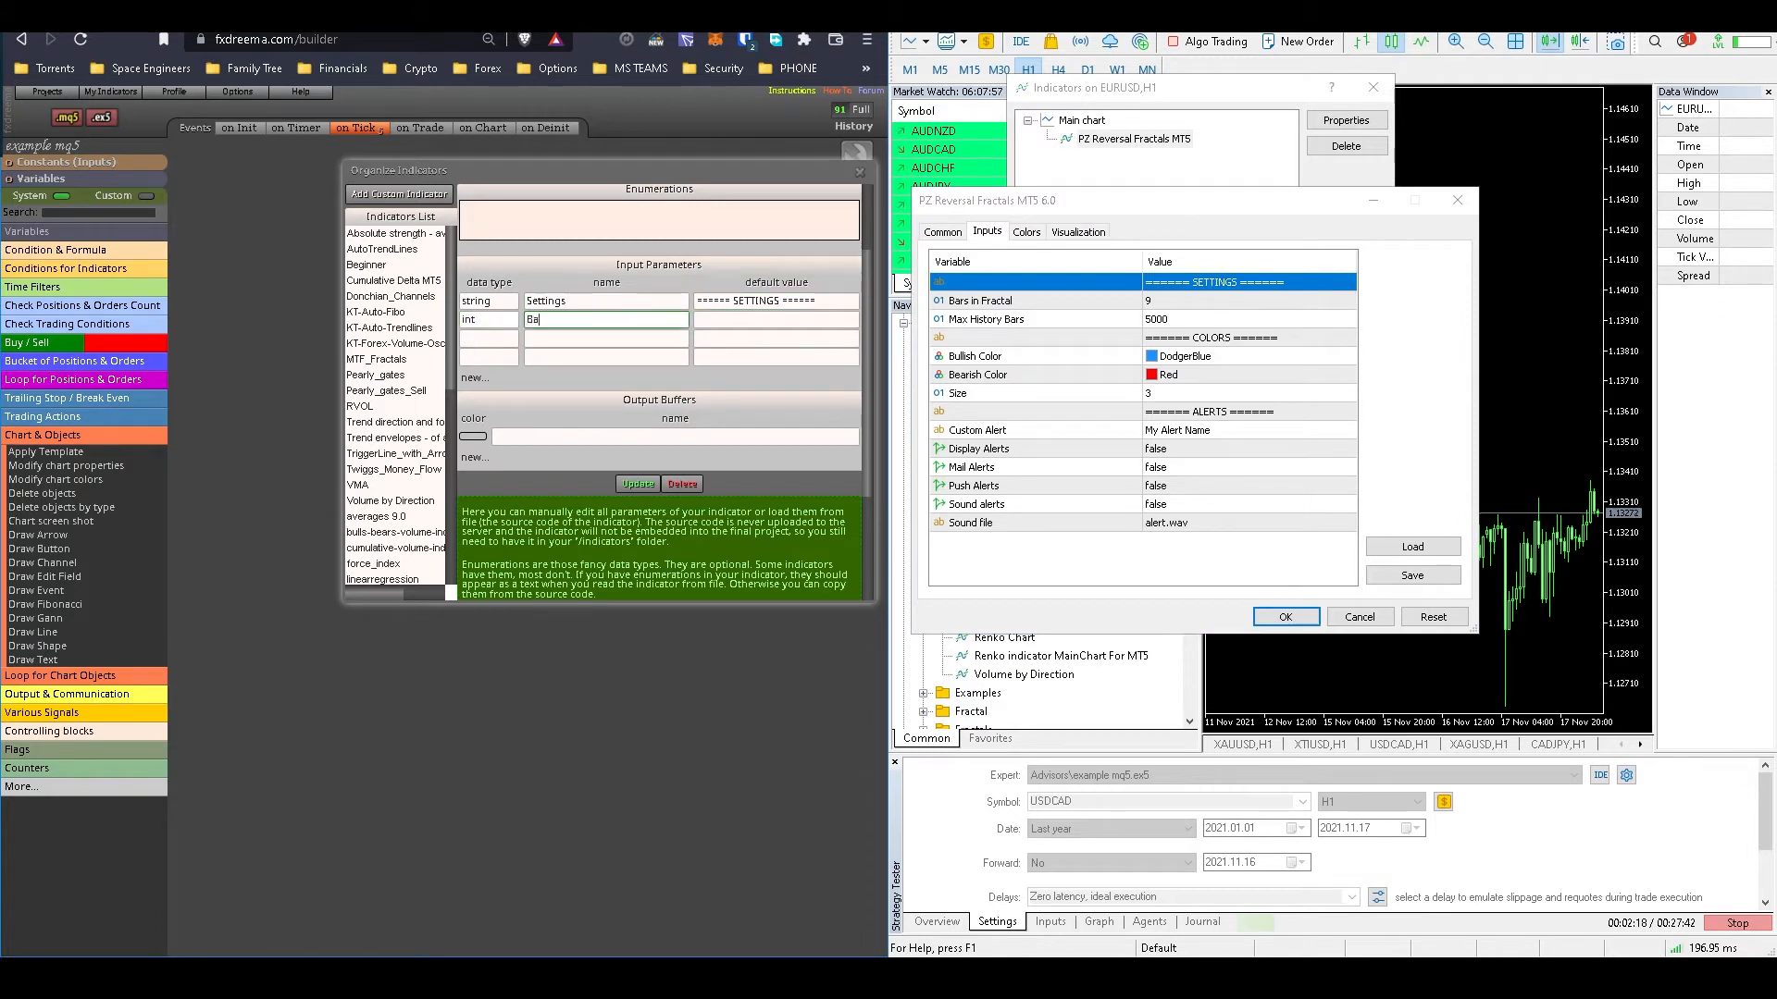
type("rs in Fractal")
key("Tab")
type("9")
Step: Define the third input parameter as an int named Max History Bars with default value 5000
key("Tab")
type("int")
key("Tab")
type("Max History Ba")
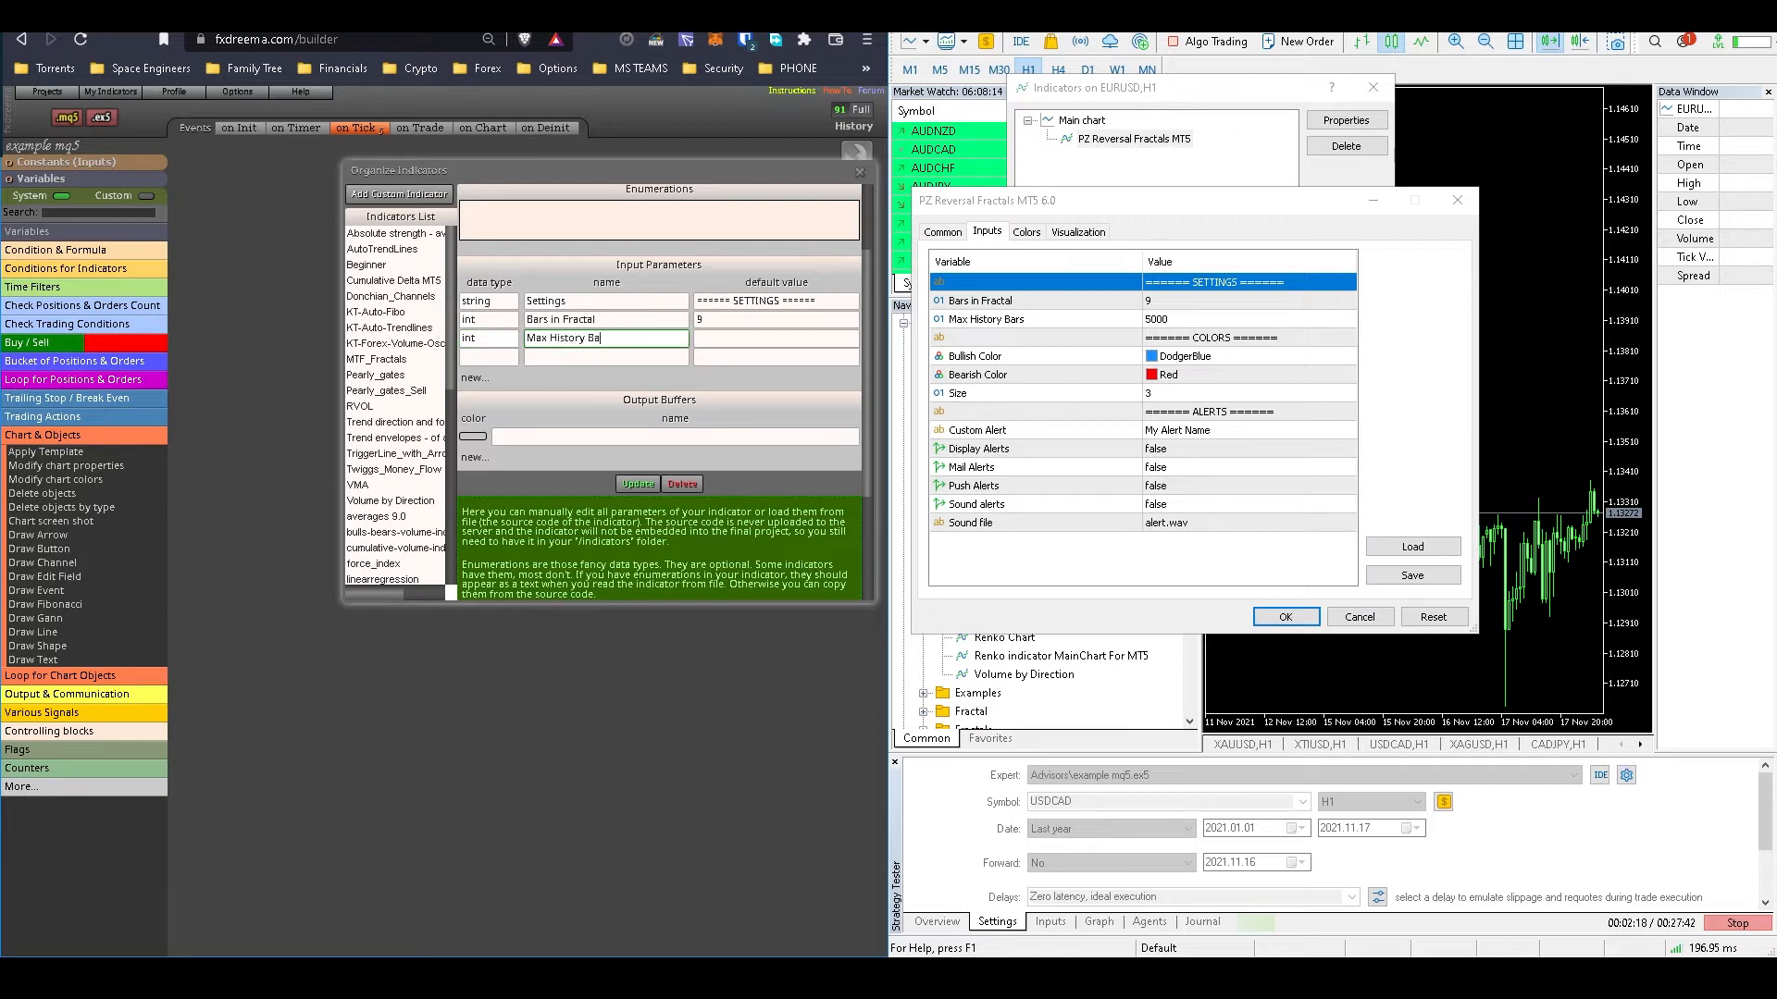
key("Tab")
type("5000")
Step: Define the fourth parameter as a string named Colors, with the COLORS header text copied from the MetaTrader inputs as default
key("Tab")
type("string")
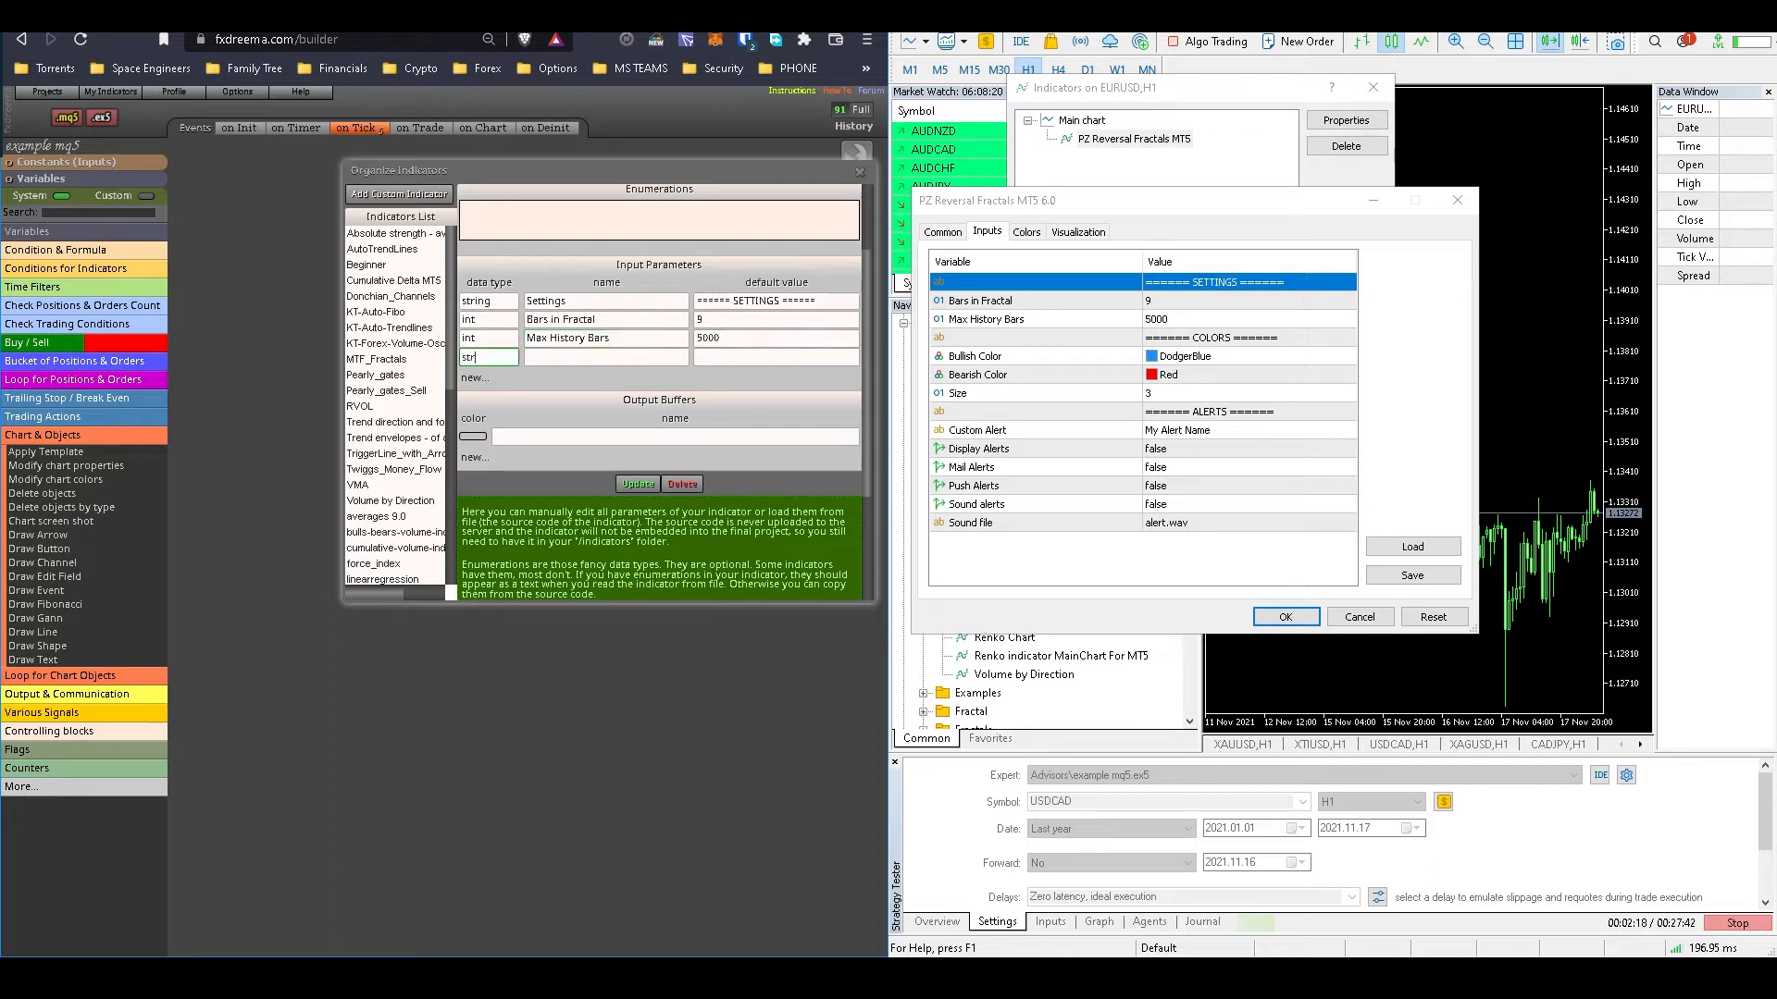
key("Tab")
type("Colors")
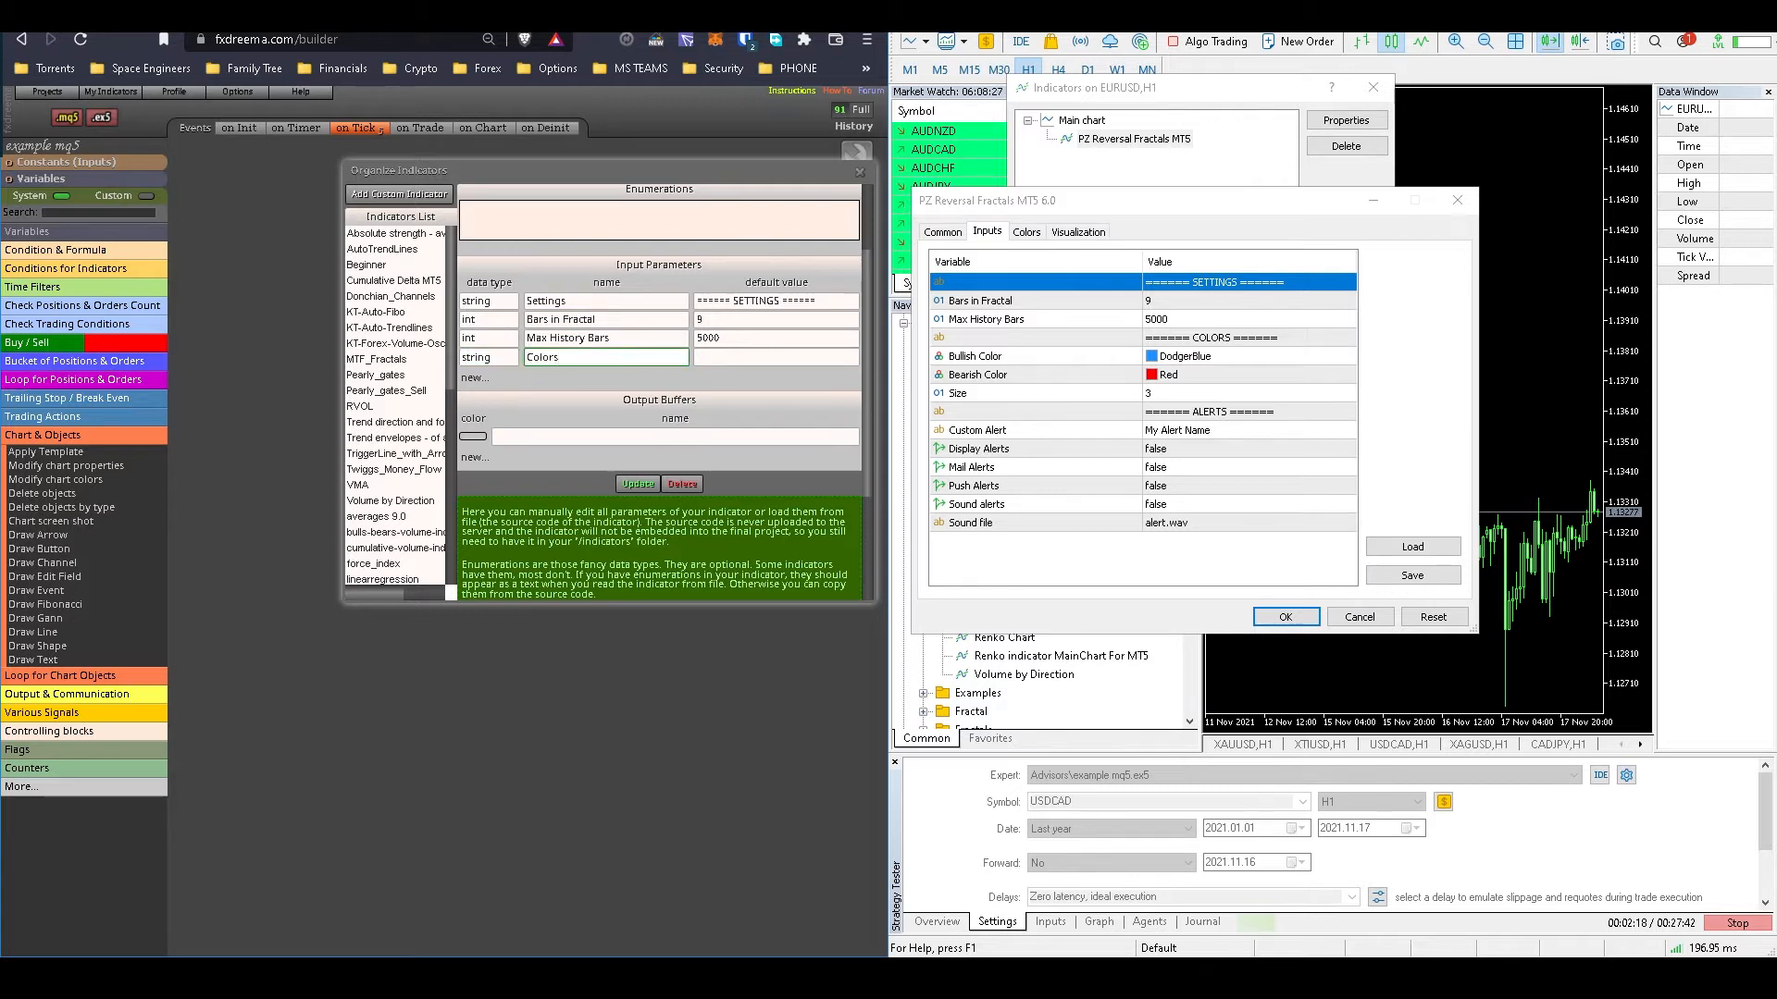
double_click(1211, 338)
key("ctrl+c")
left_click(775, 357)
key("ctrl+v")
Step: Add four more blank input parameter rows below the Colors parameter
left_click(474, 378)
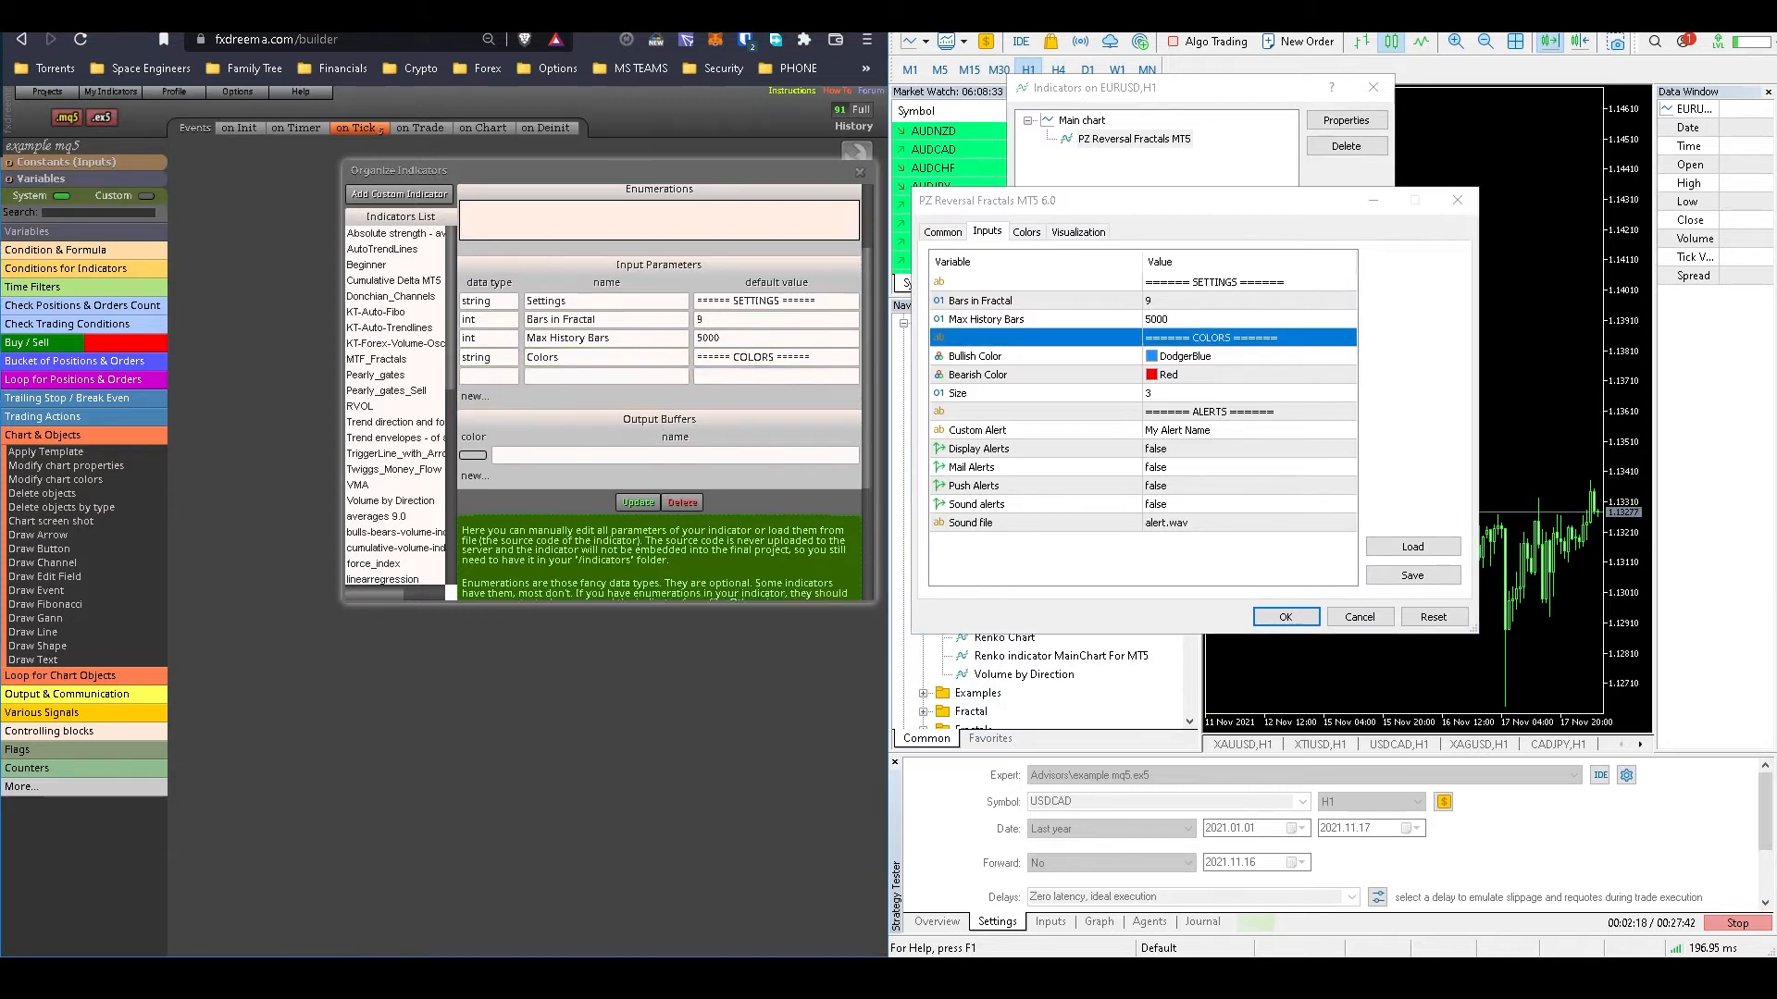
left_click(474, 397)
left_click(475, 416)
left_click(475, 434)
Step: Define the fifth input parameter as a color named Bullish Color with default value DodgerBlue
left_click(488, 376)
type("color")
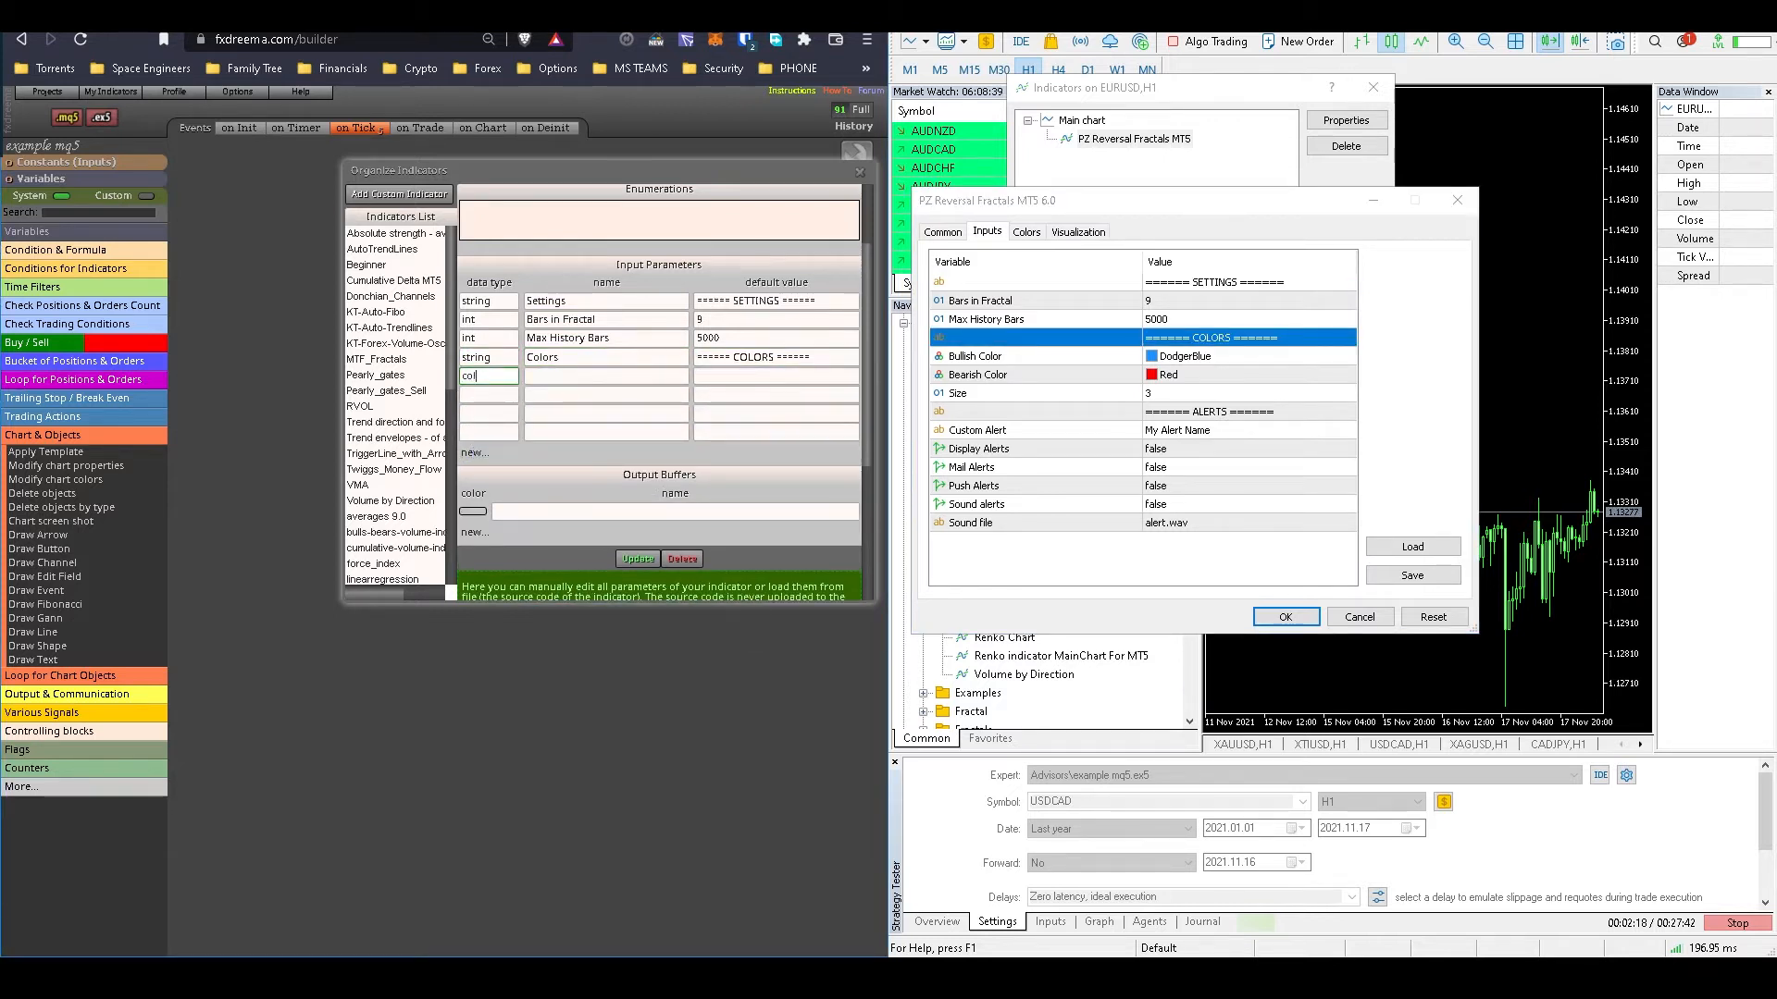
key("Tab")
type("Bullish C")
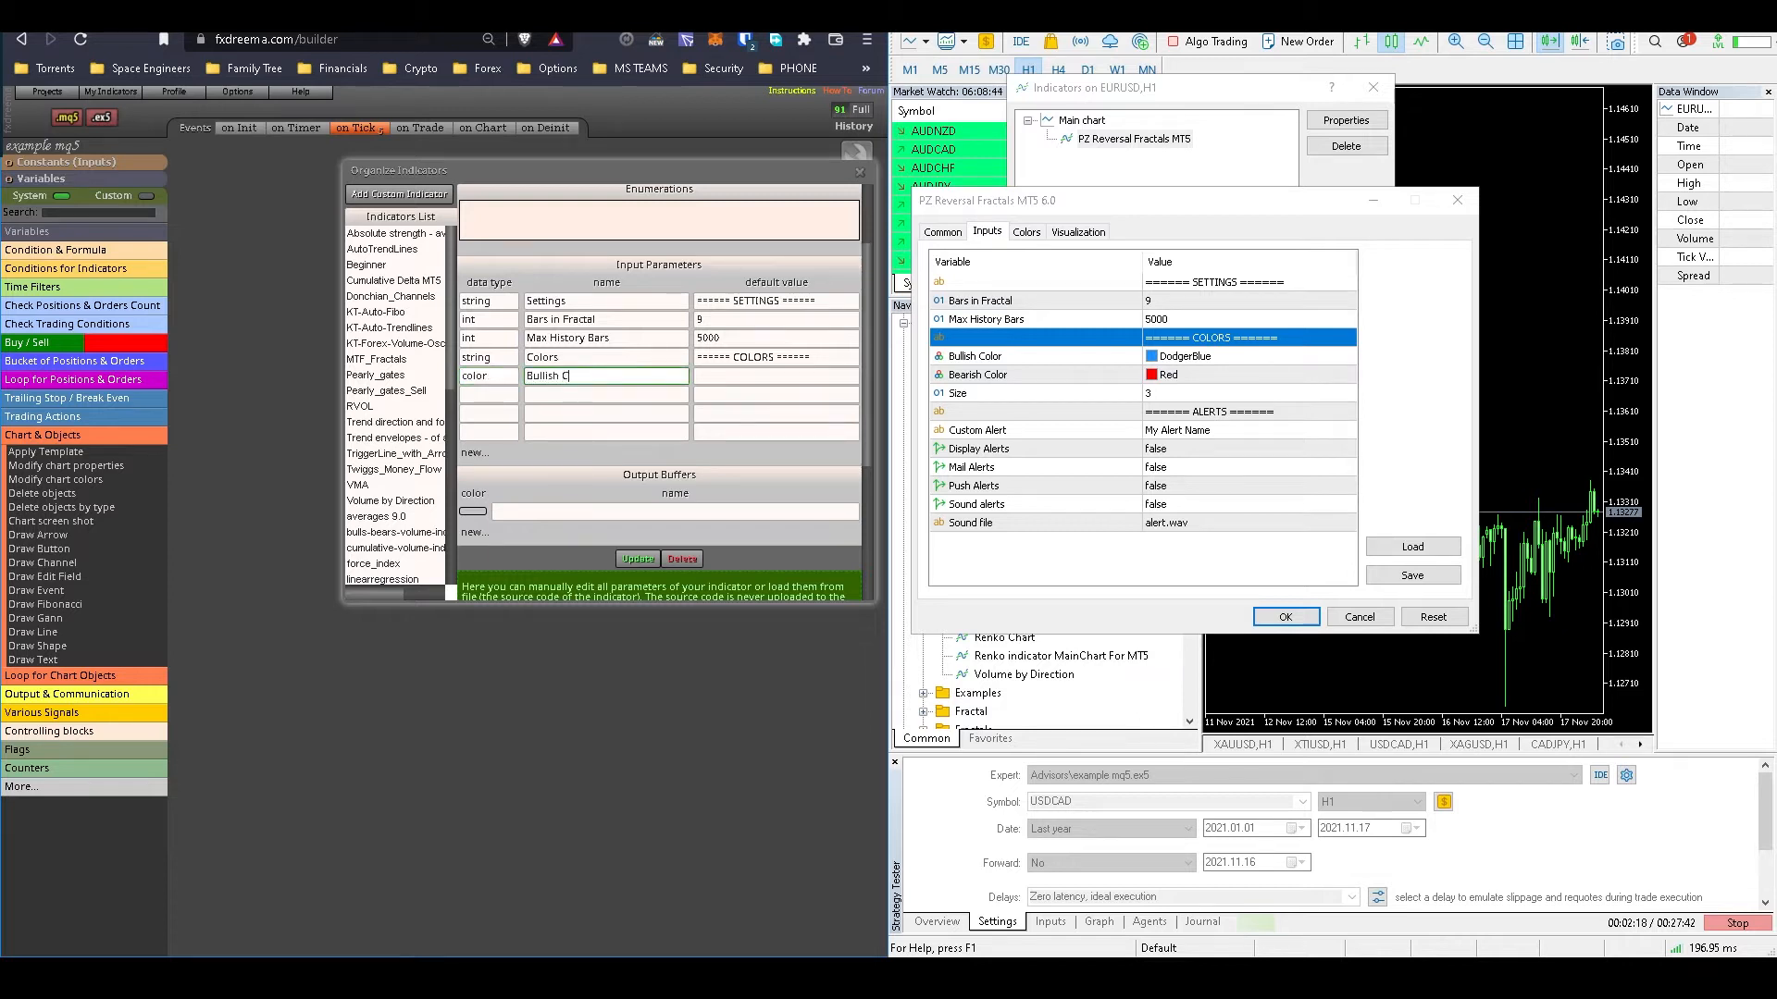
type("olor")
key("Tab")
type("DodgerBl")
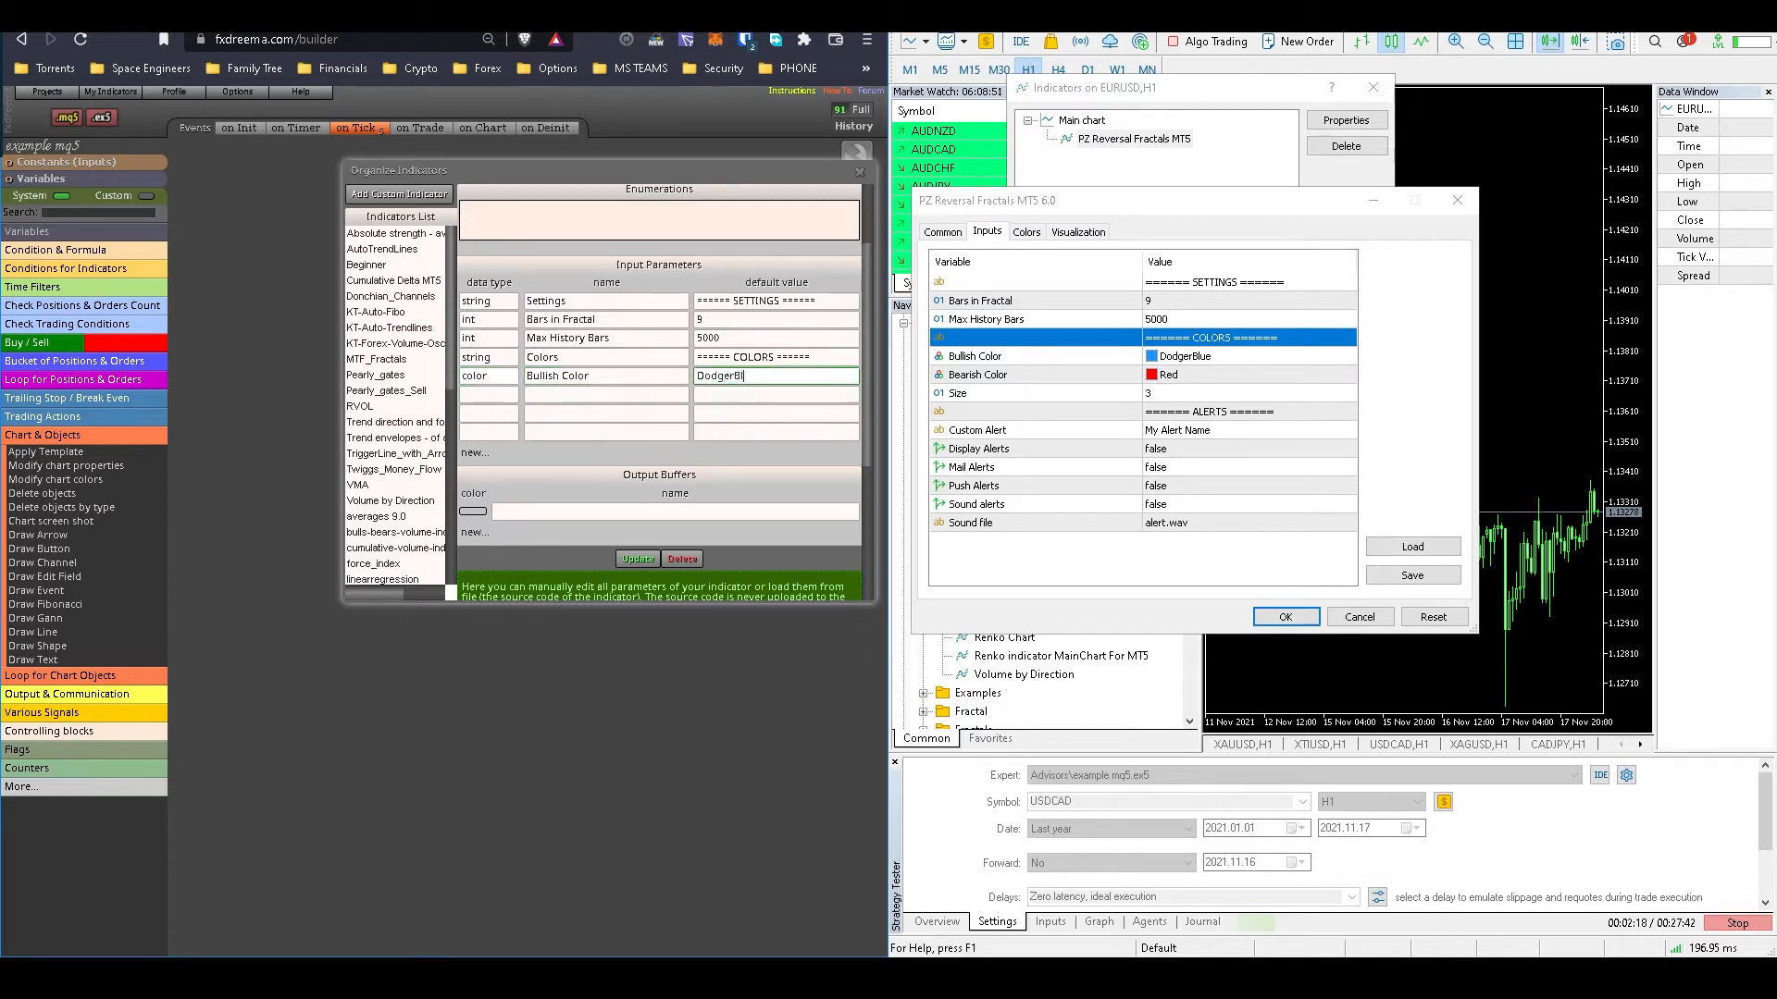
type("ue")
Step: Define the sixth input parameter as a color named Bearish Color with default value Red
key("Tab")
type("color")
key("Tab")
type("Be")
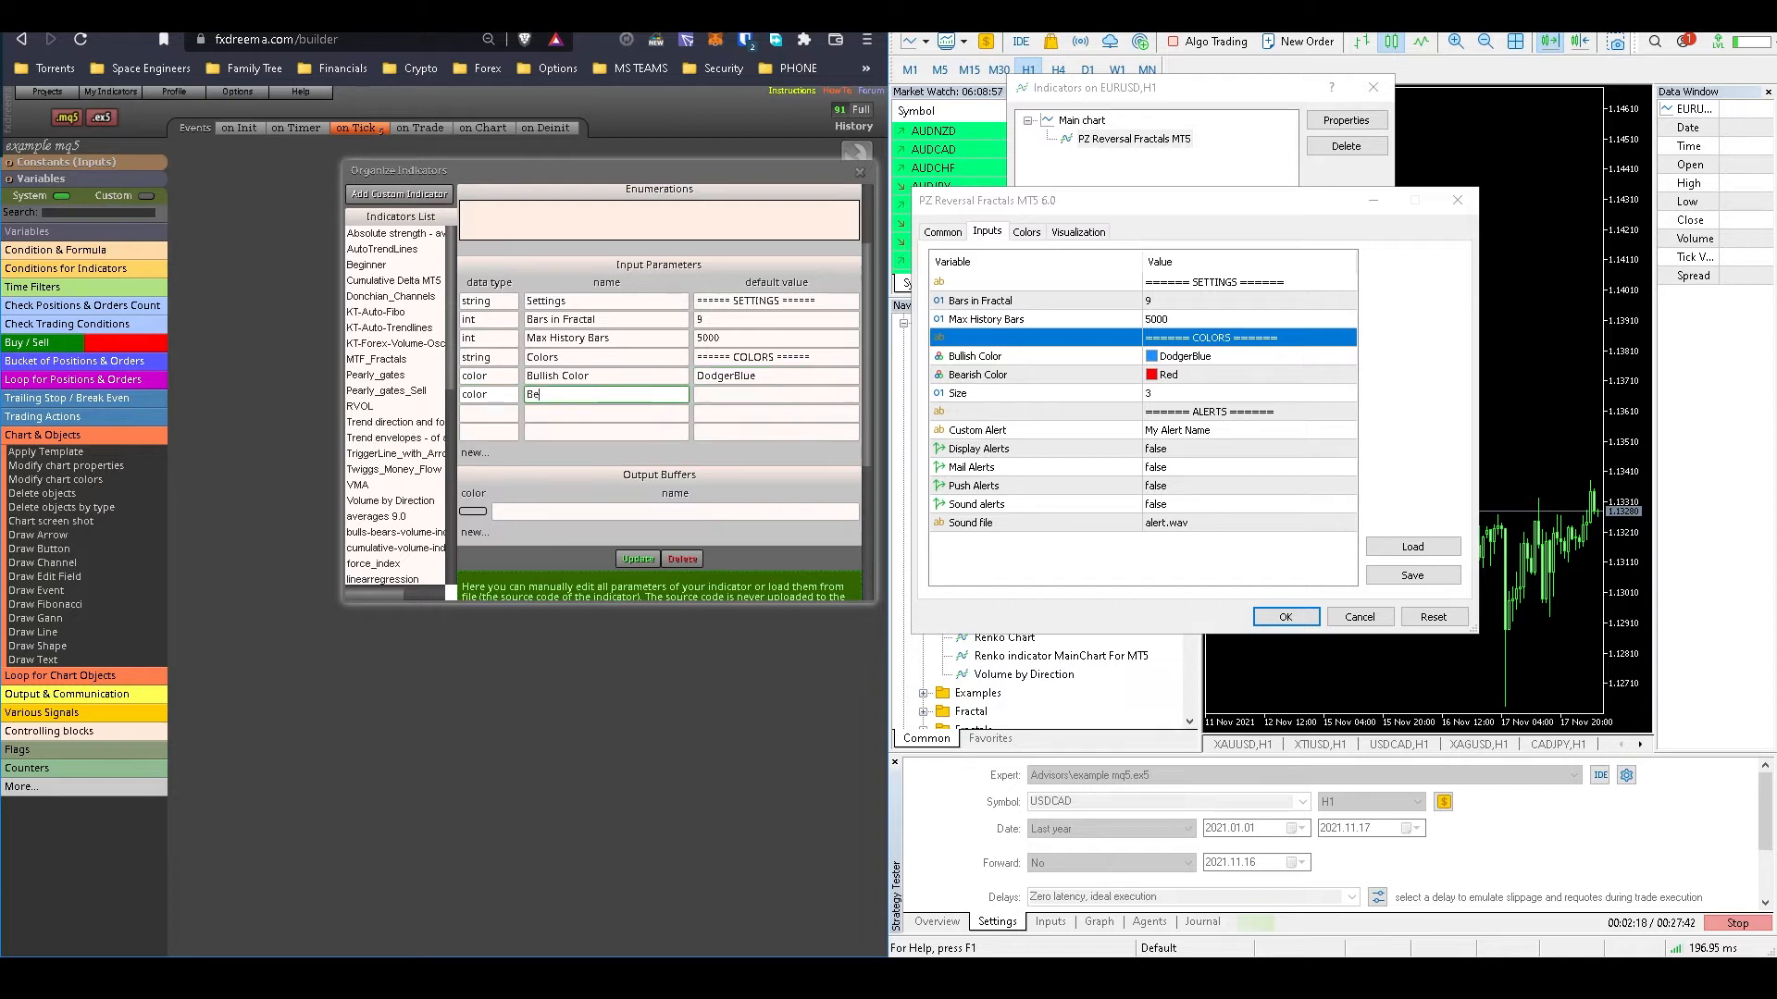
type("arish Color")
key("Tab")
type("Red")
Step: Define the seventh input parameter as an int named Size with default value 3
key("Tab")
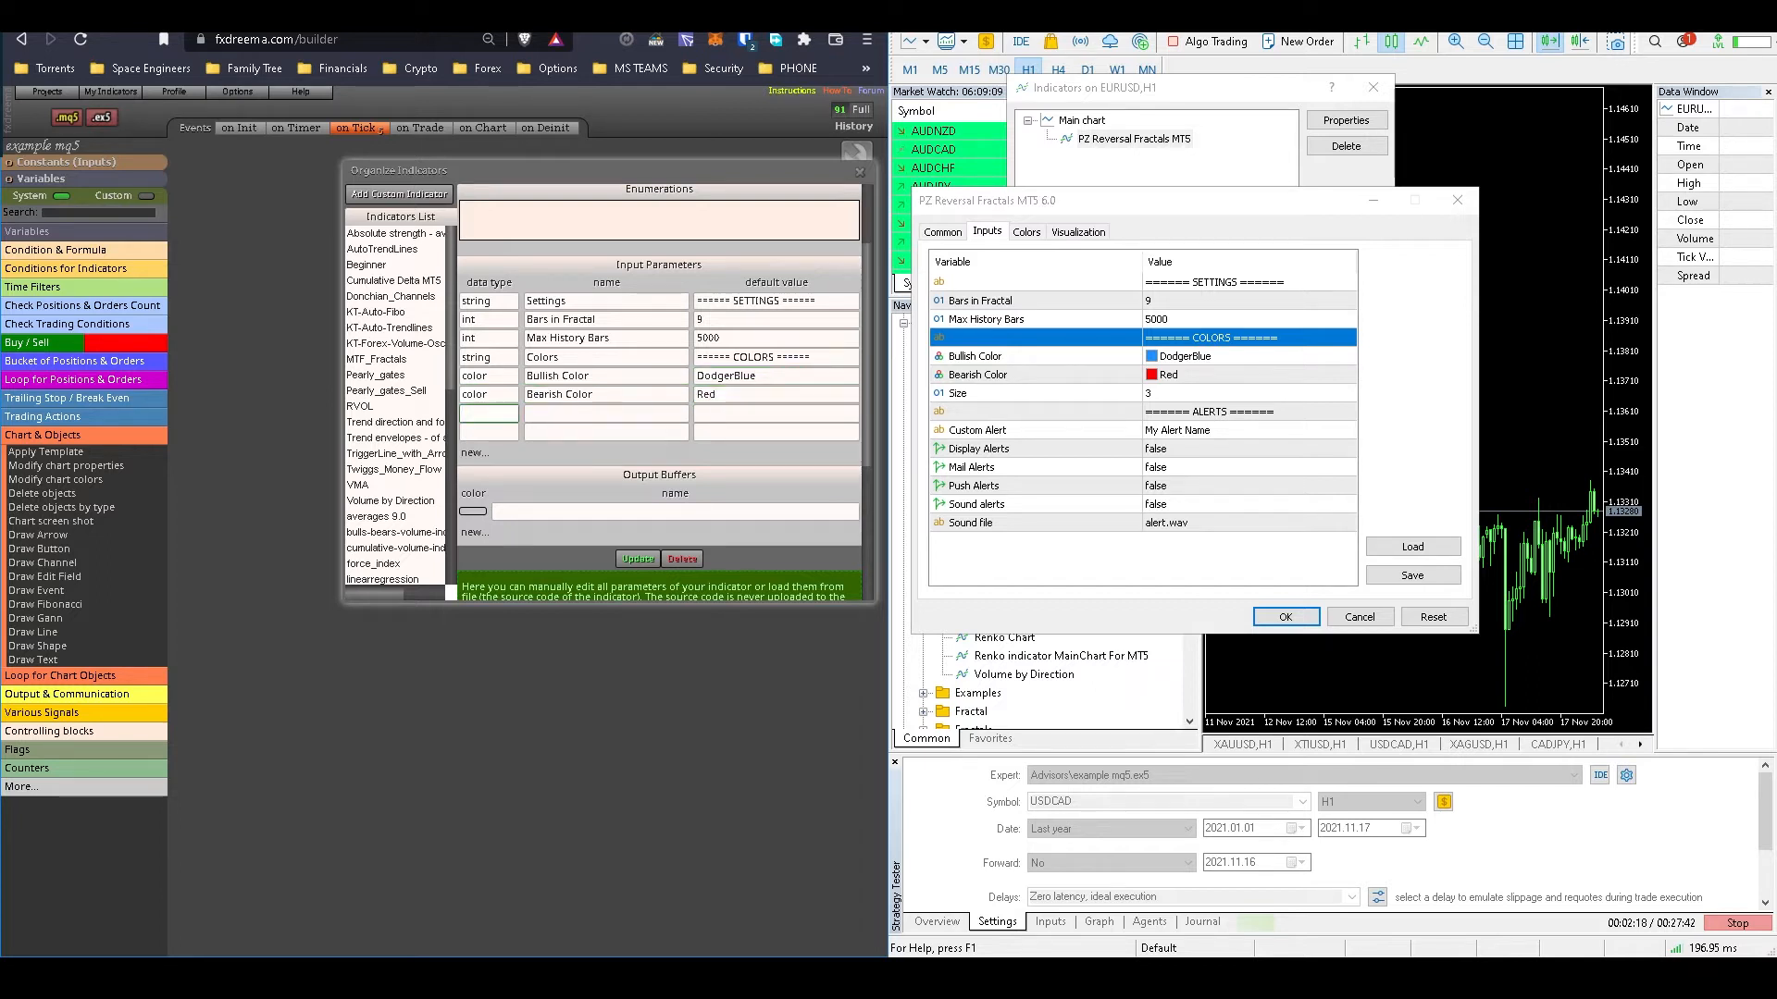
type("int")
key("Tab")
type("Size")
key("Tab")
type("3")
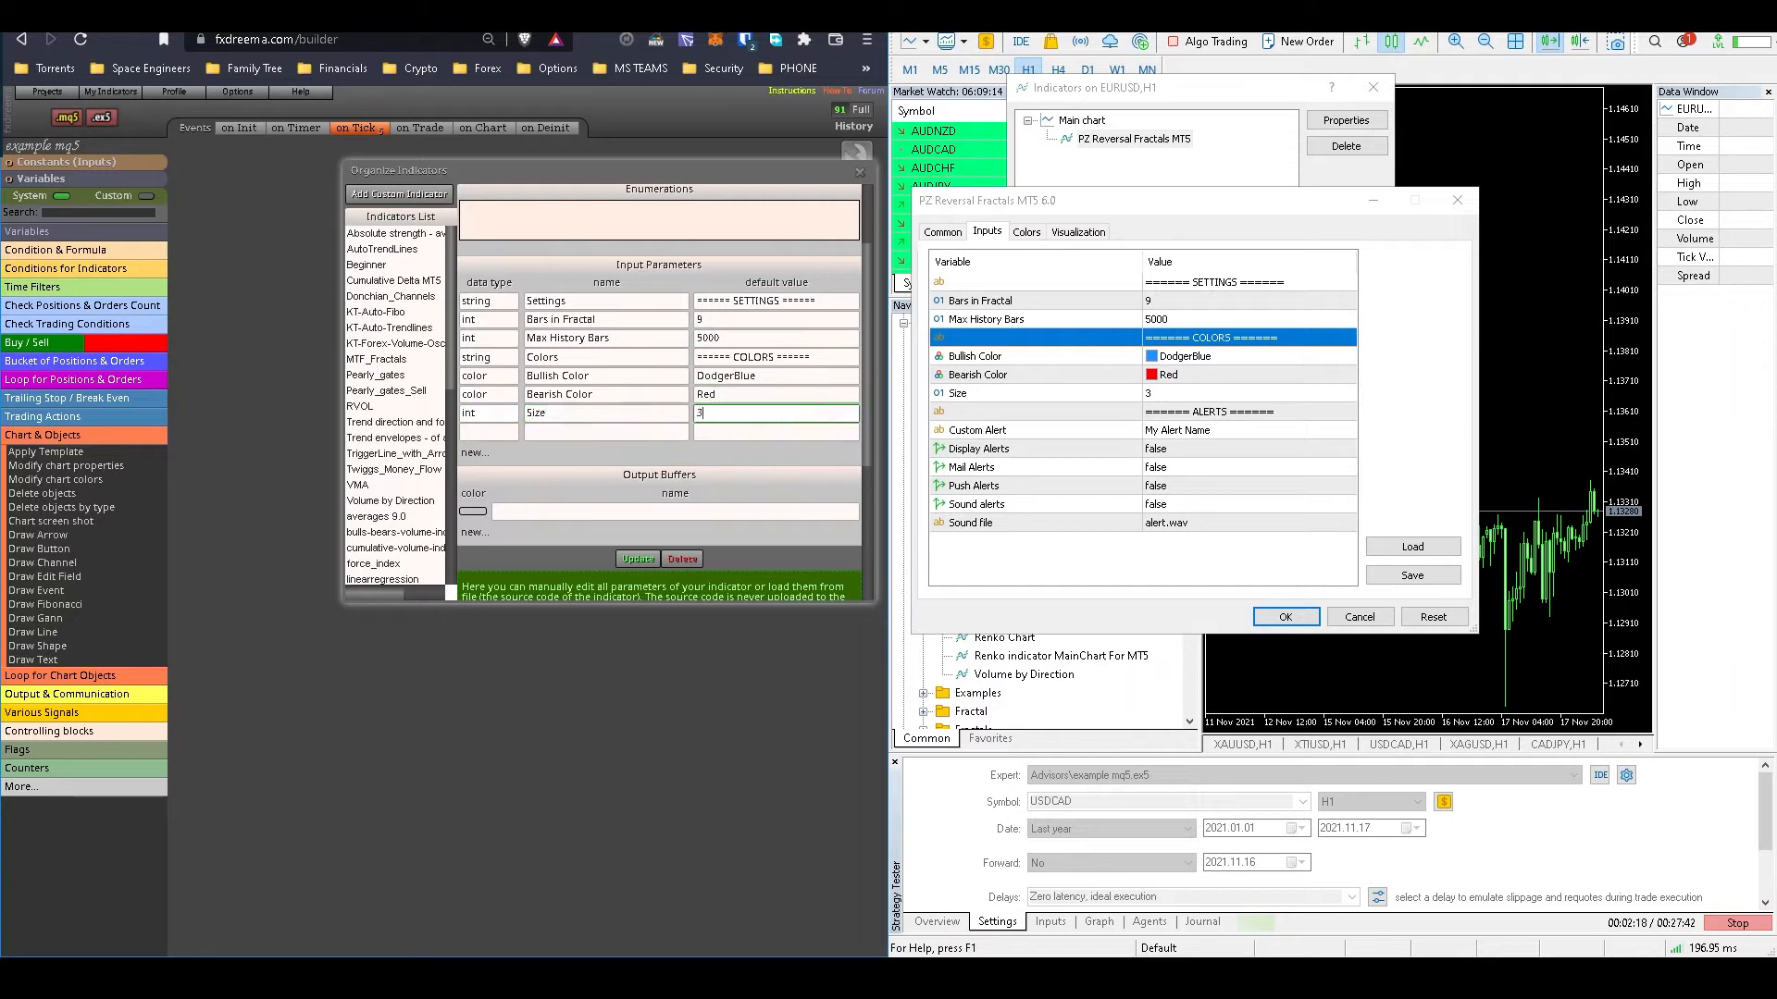
Step: Define the eighth parameter as a string named Alerts, with the ALERTS header text copied from the MetaTrader inputs as default
key("Tab")
type("string")
key("Tab")
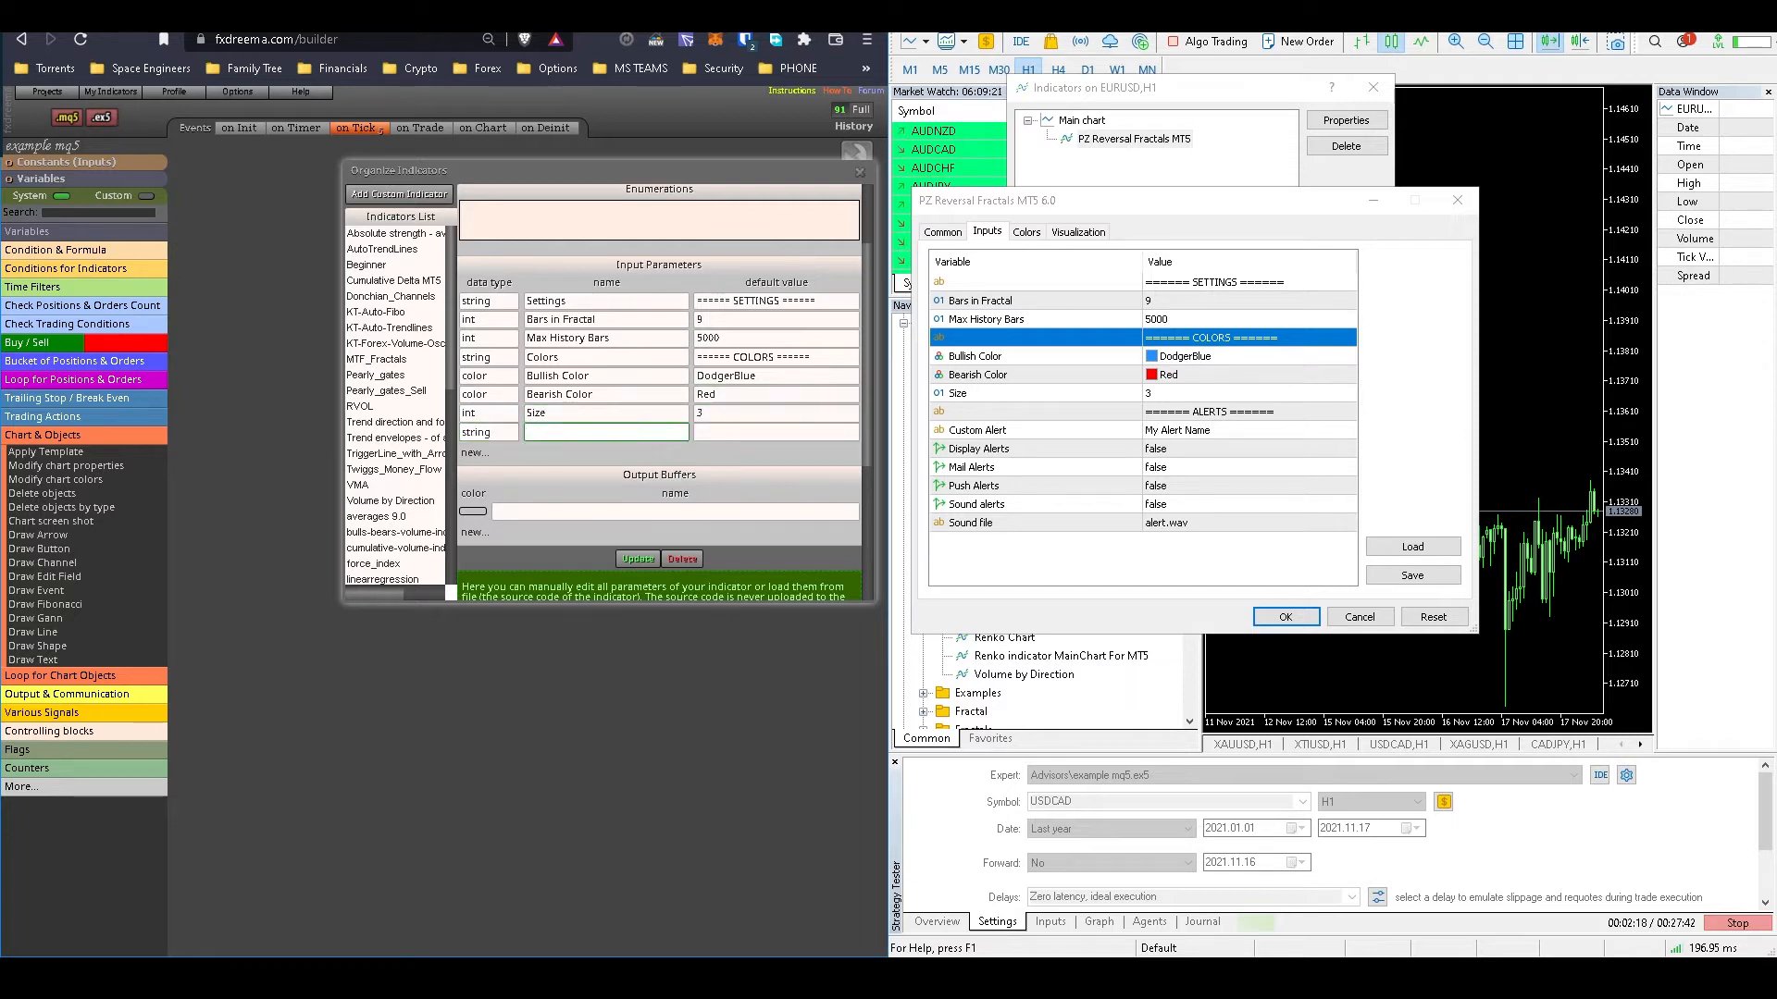
type("Alerts")
key("Tab")
double_click(1209, 412)
key("ctrl+c")
left_click(775, 432)
key("ctrl+v")
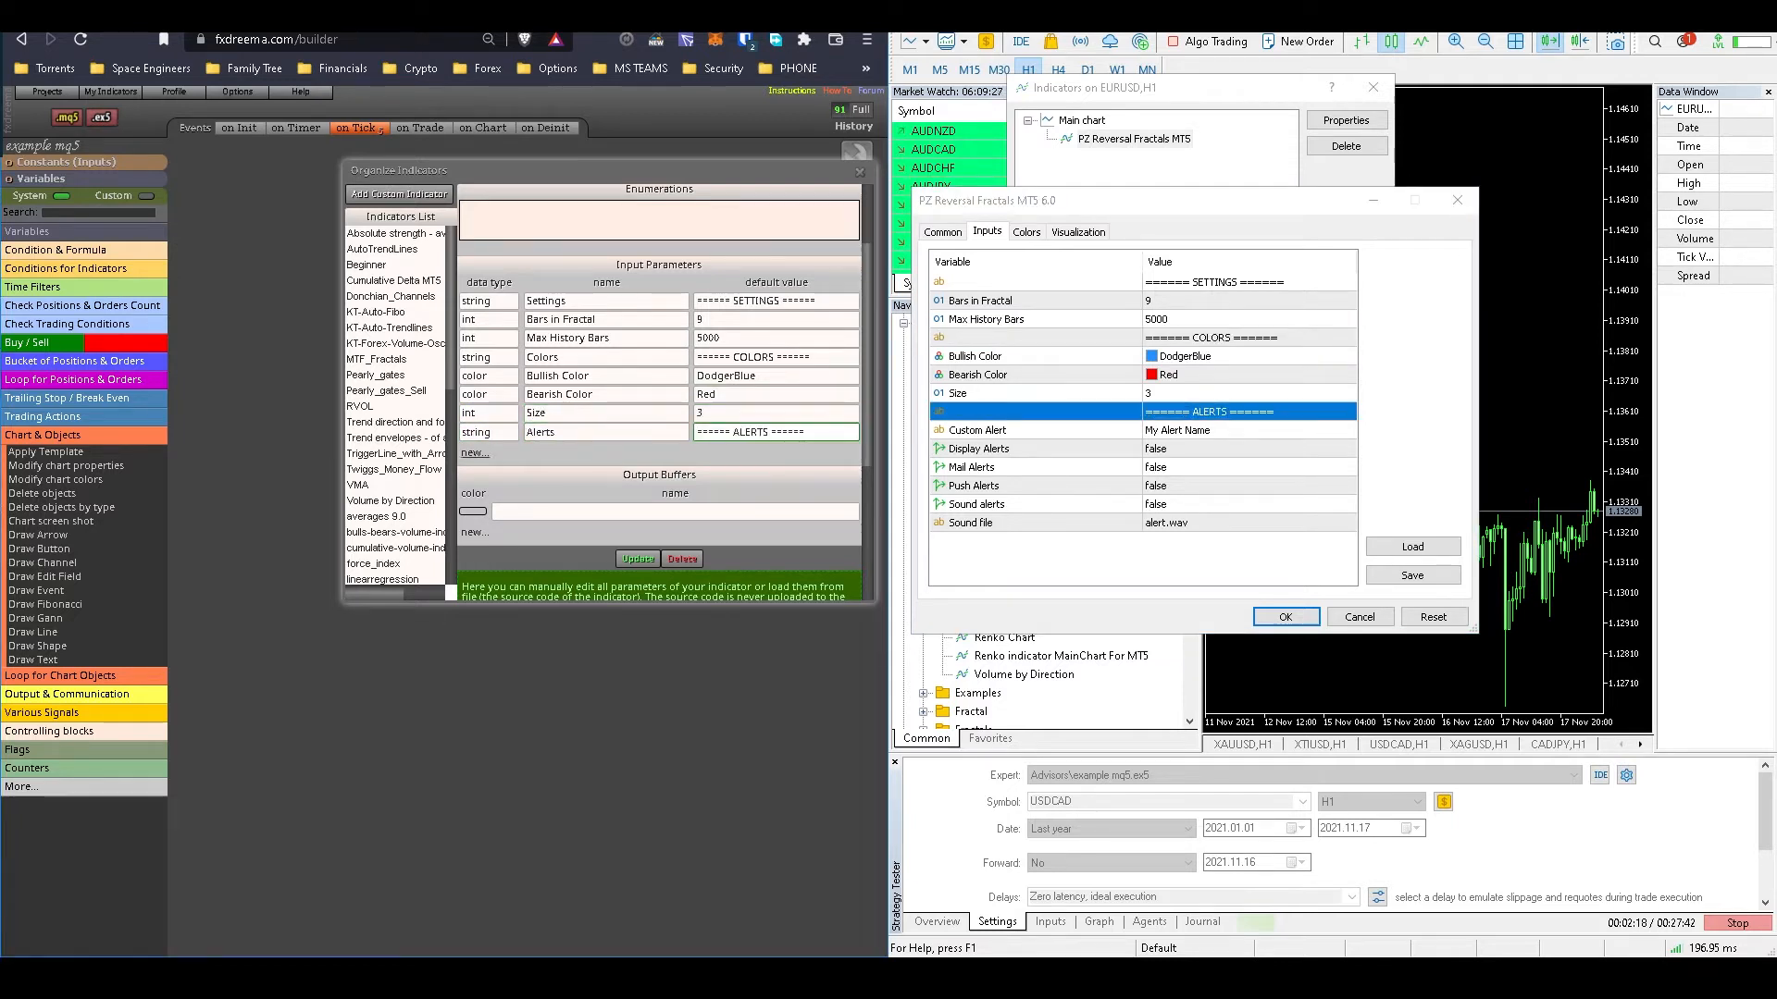
Step: Add five more parameter rows and define the first one as a string named Custom Alert with default value My Alert Name
key("Tab")
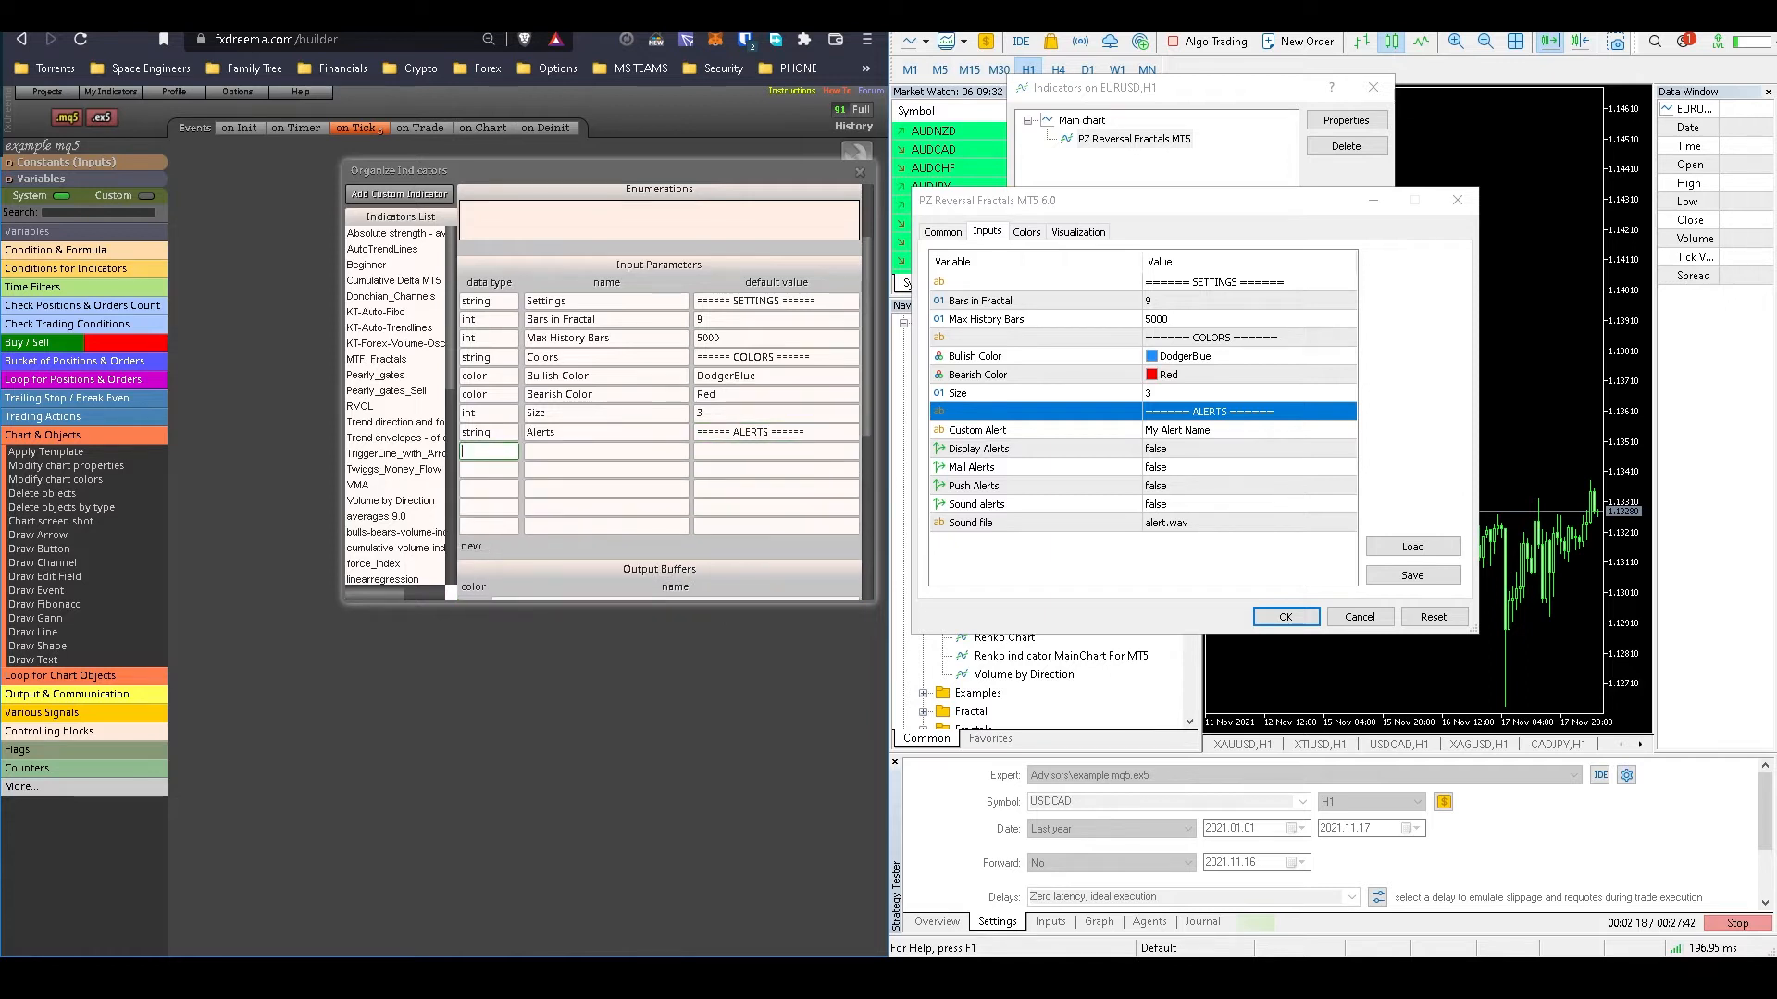
type("string")
key("Tab")
type("Custom Alert")
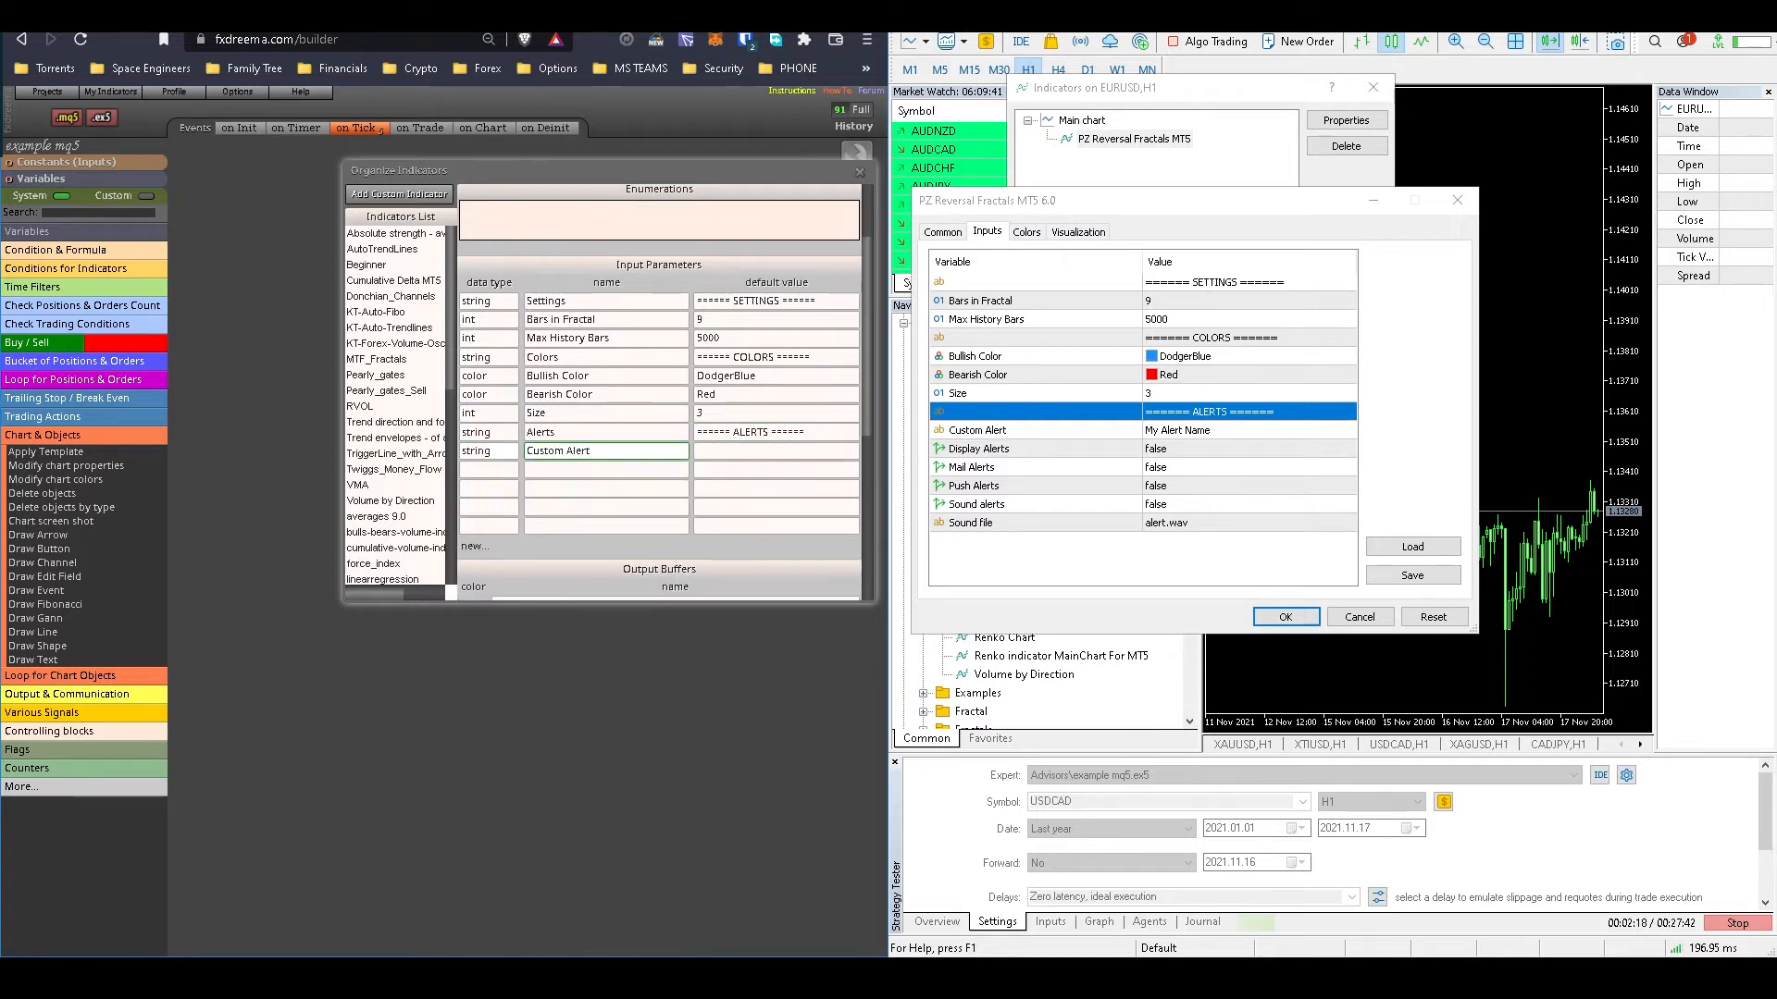
key("Tab")
type("My ")
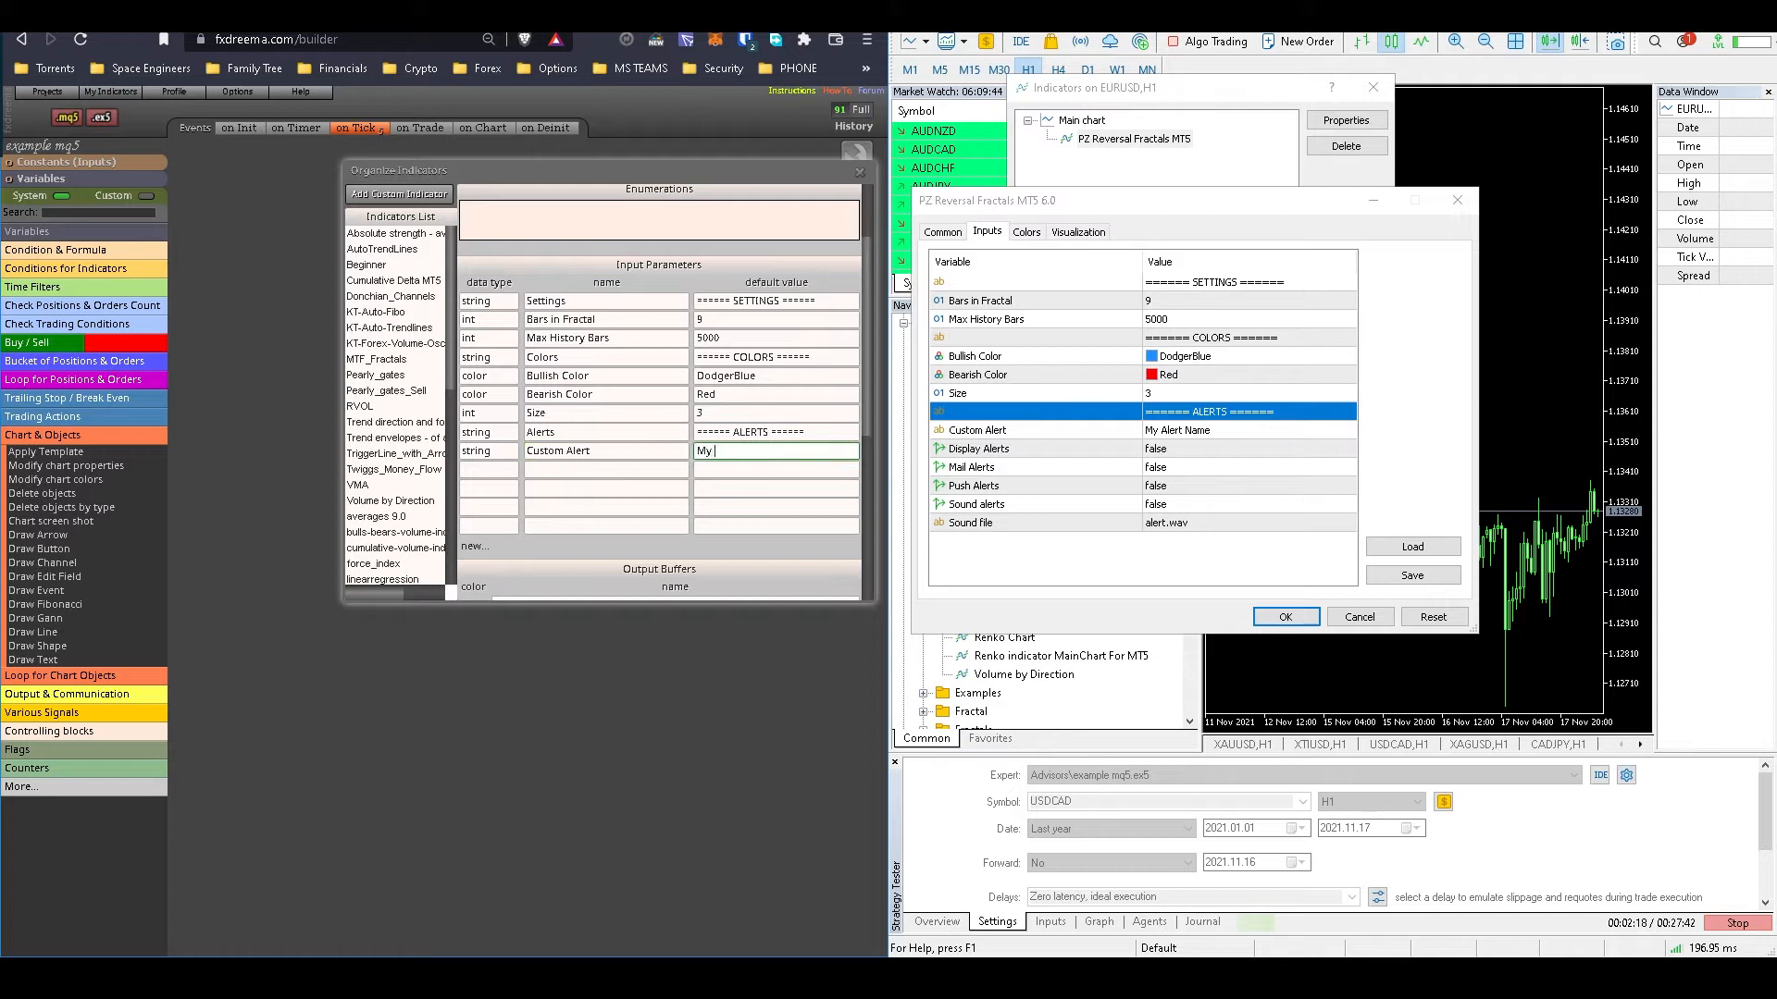
type("Alert Name")
key("Tab")
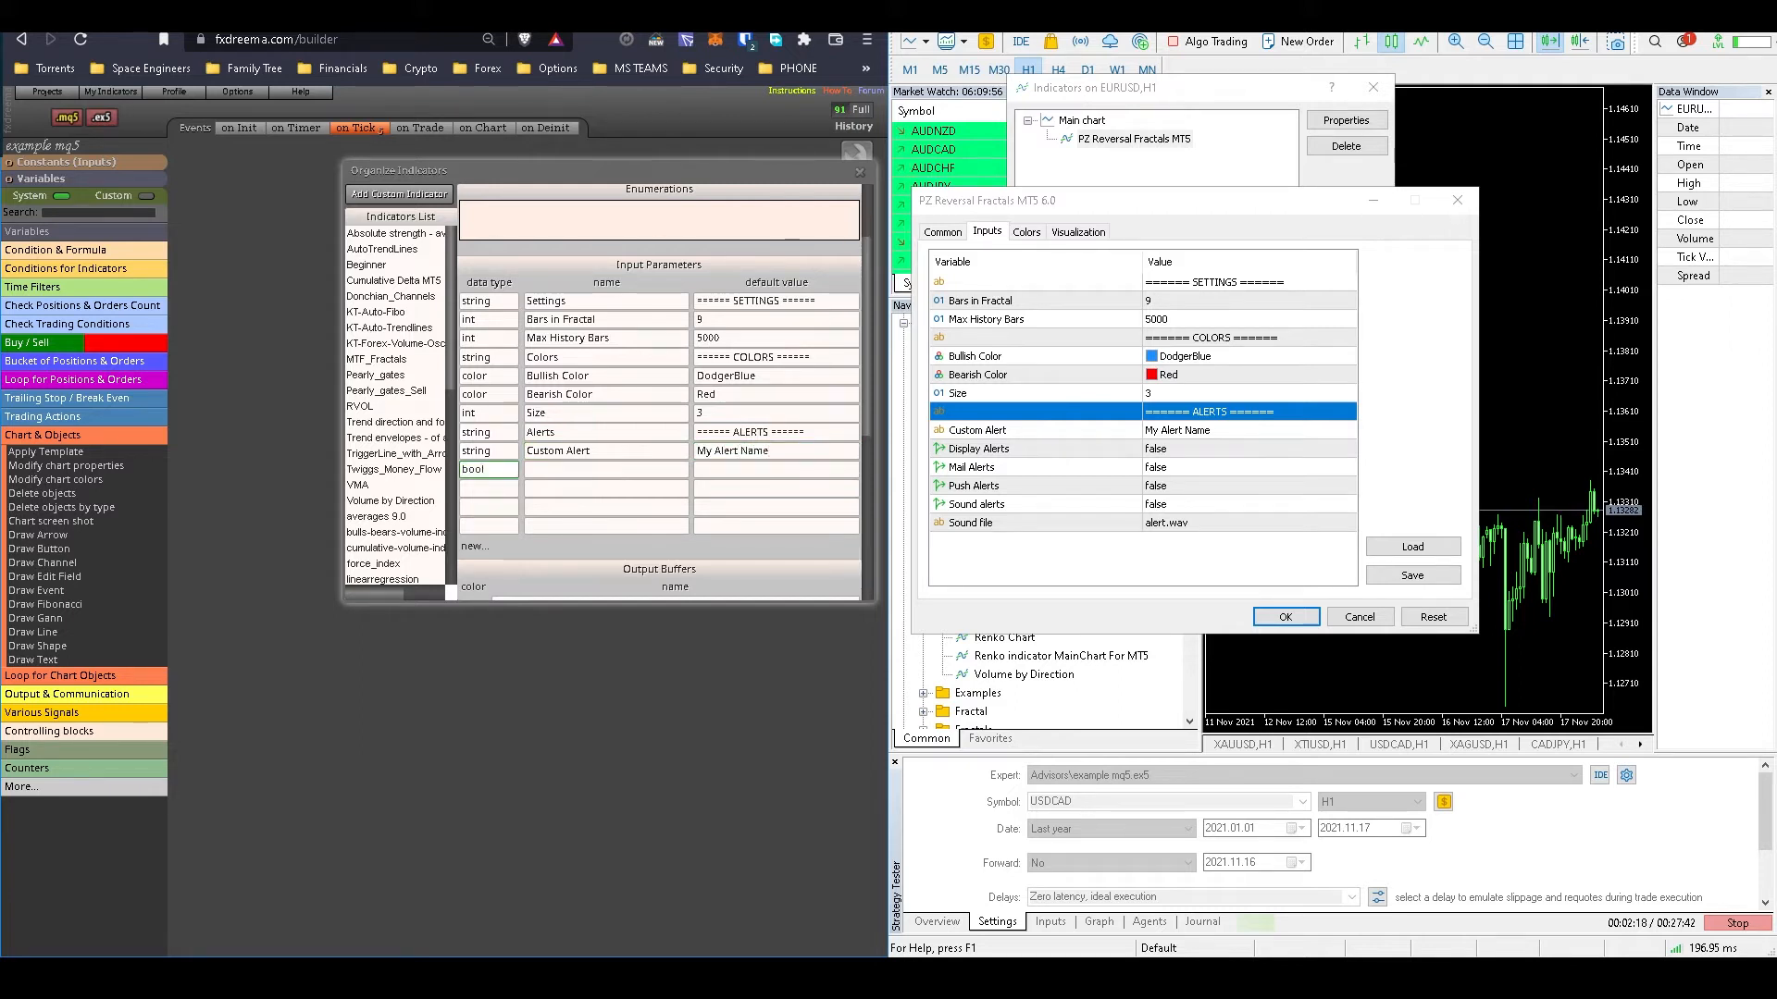
Step: Set the data type of the remaining three blank parameter rows to bool
left_click(489, 489)
key("ctrl+v")
left_click(489, 507)
key("ctrl+v")
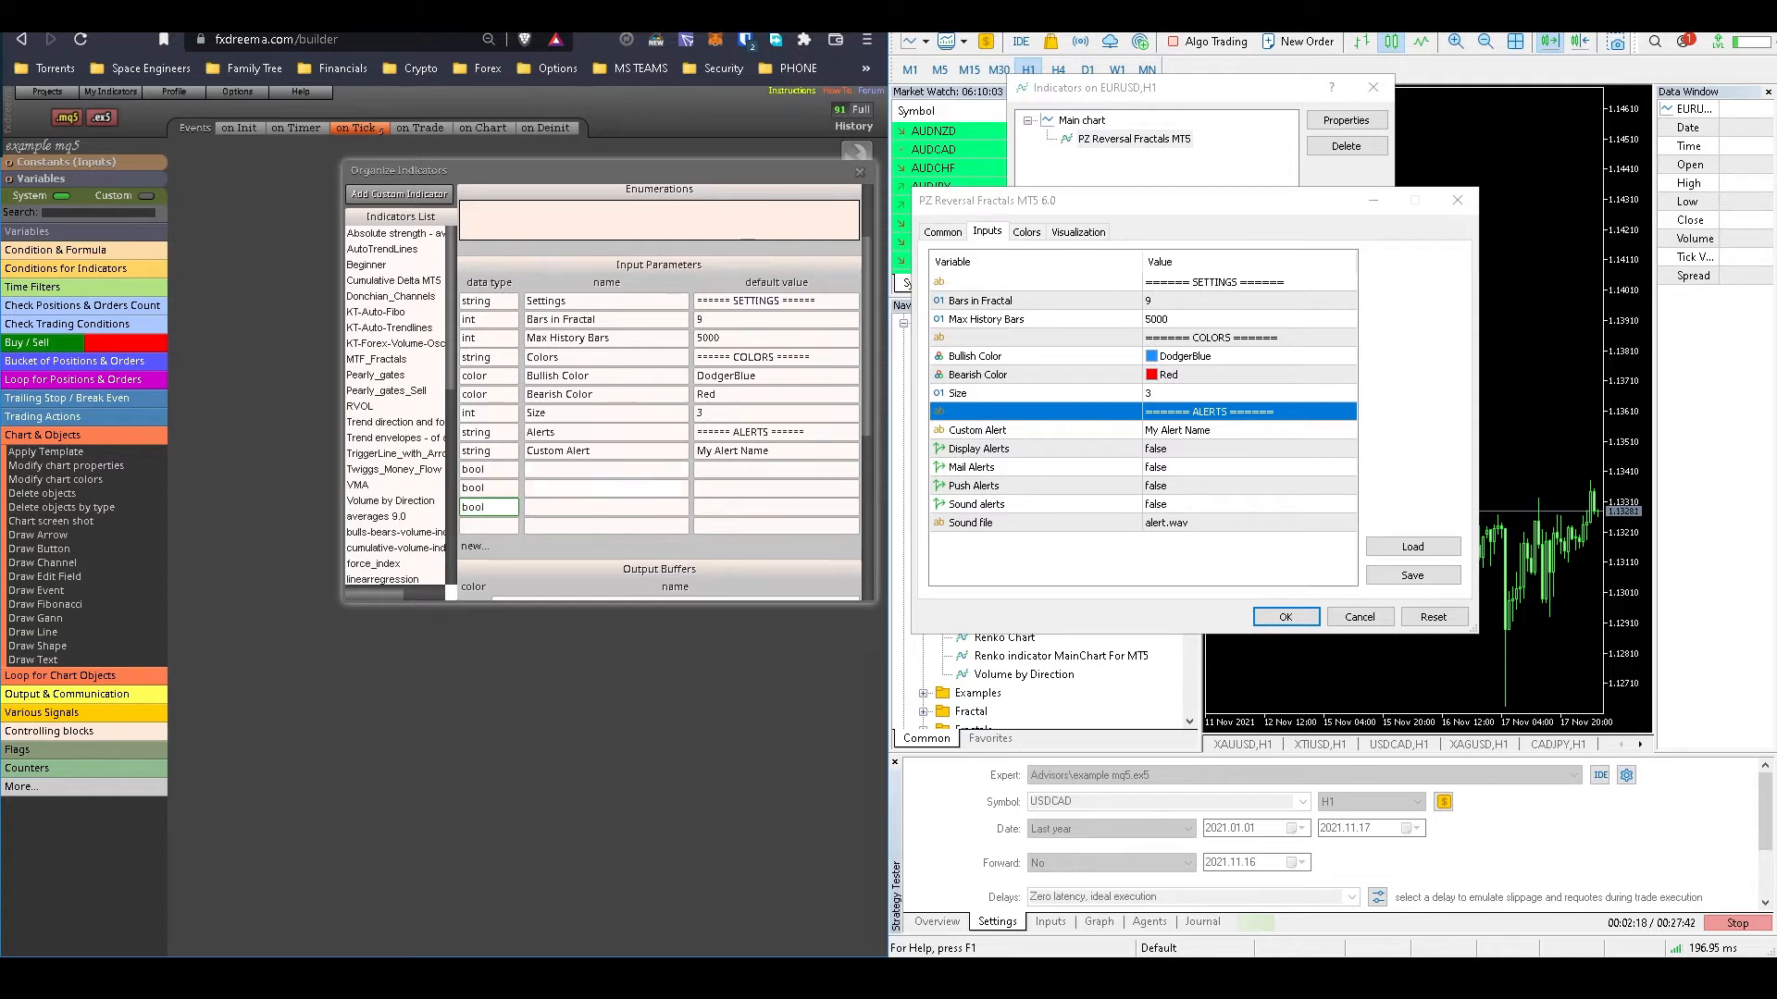
left_click(489, 526)
key("ctrl+v")
Step: Name the four bool parameters Display Alerts, Mail Alerts, Push Alerts and Sound Alerts, in that order
left_click(606, 470)
type("Display ")
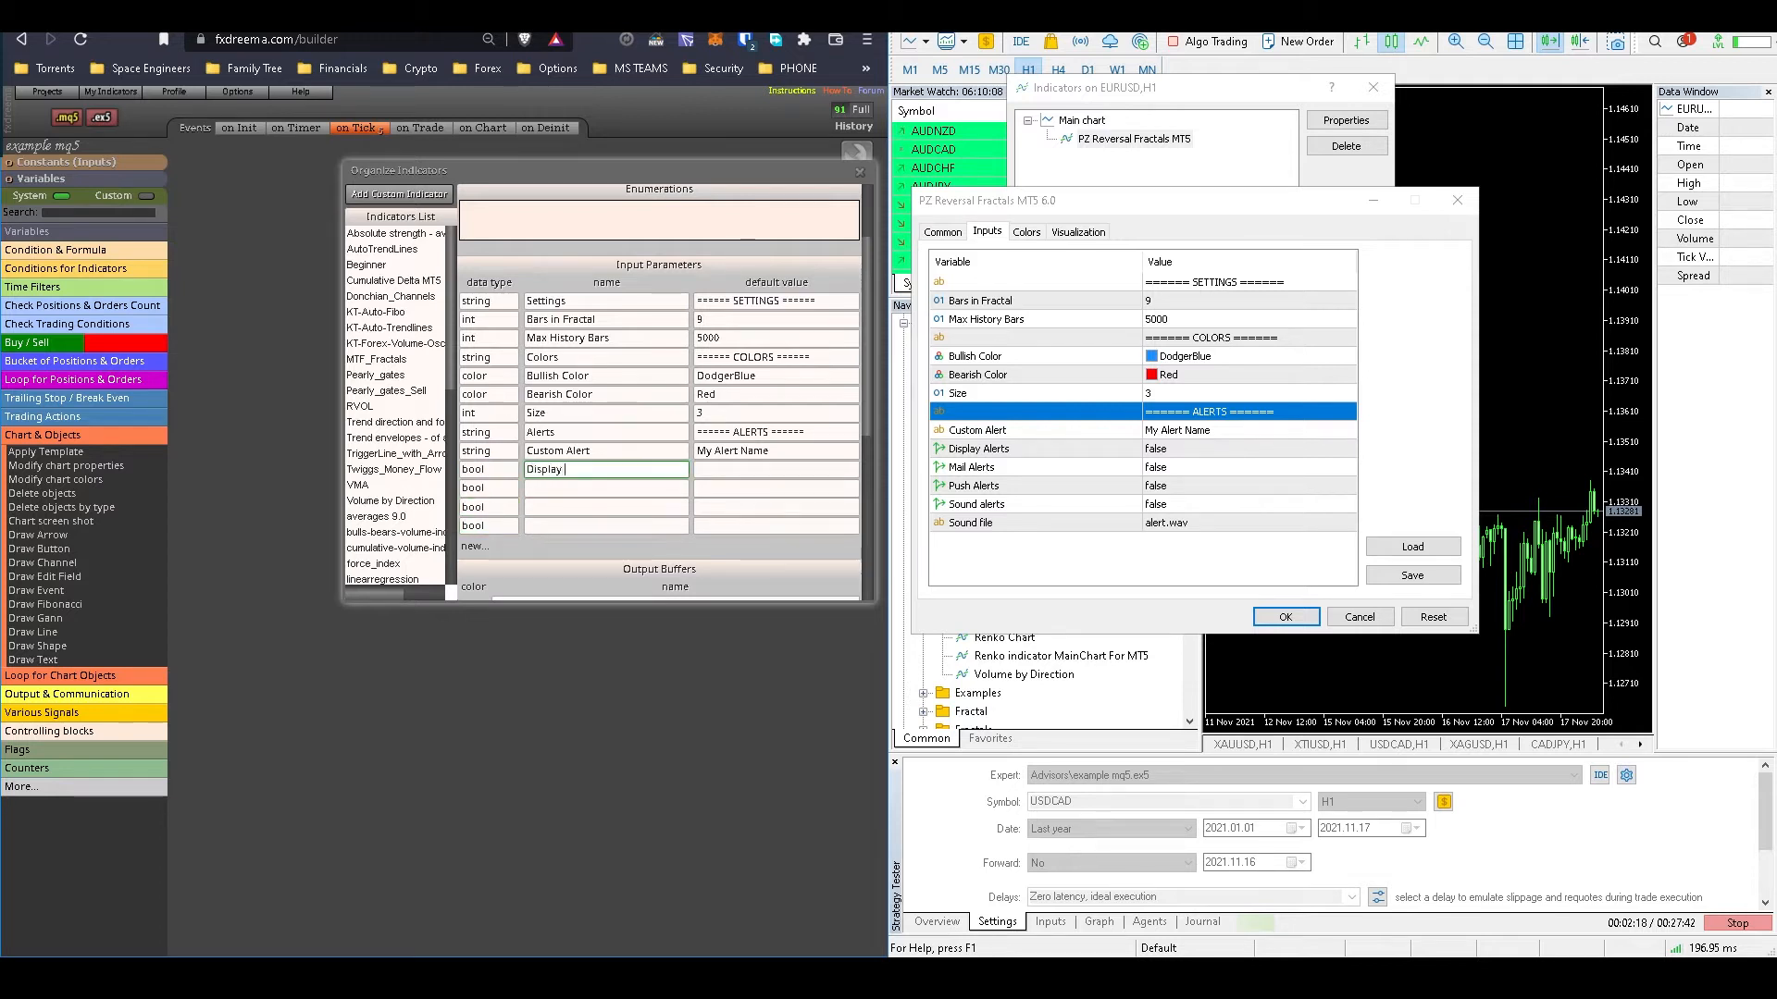
type("Alerts")
left_click(606, 489)
type("Mail Alerts")
left_click(606, 507)
type("Push Alerts")
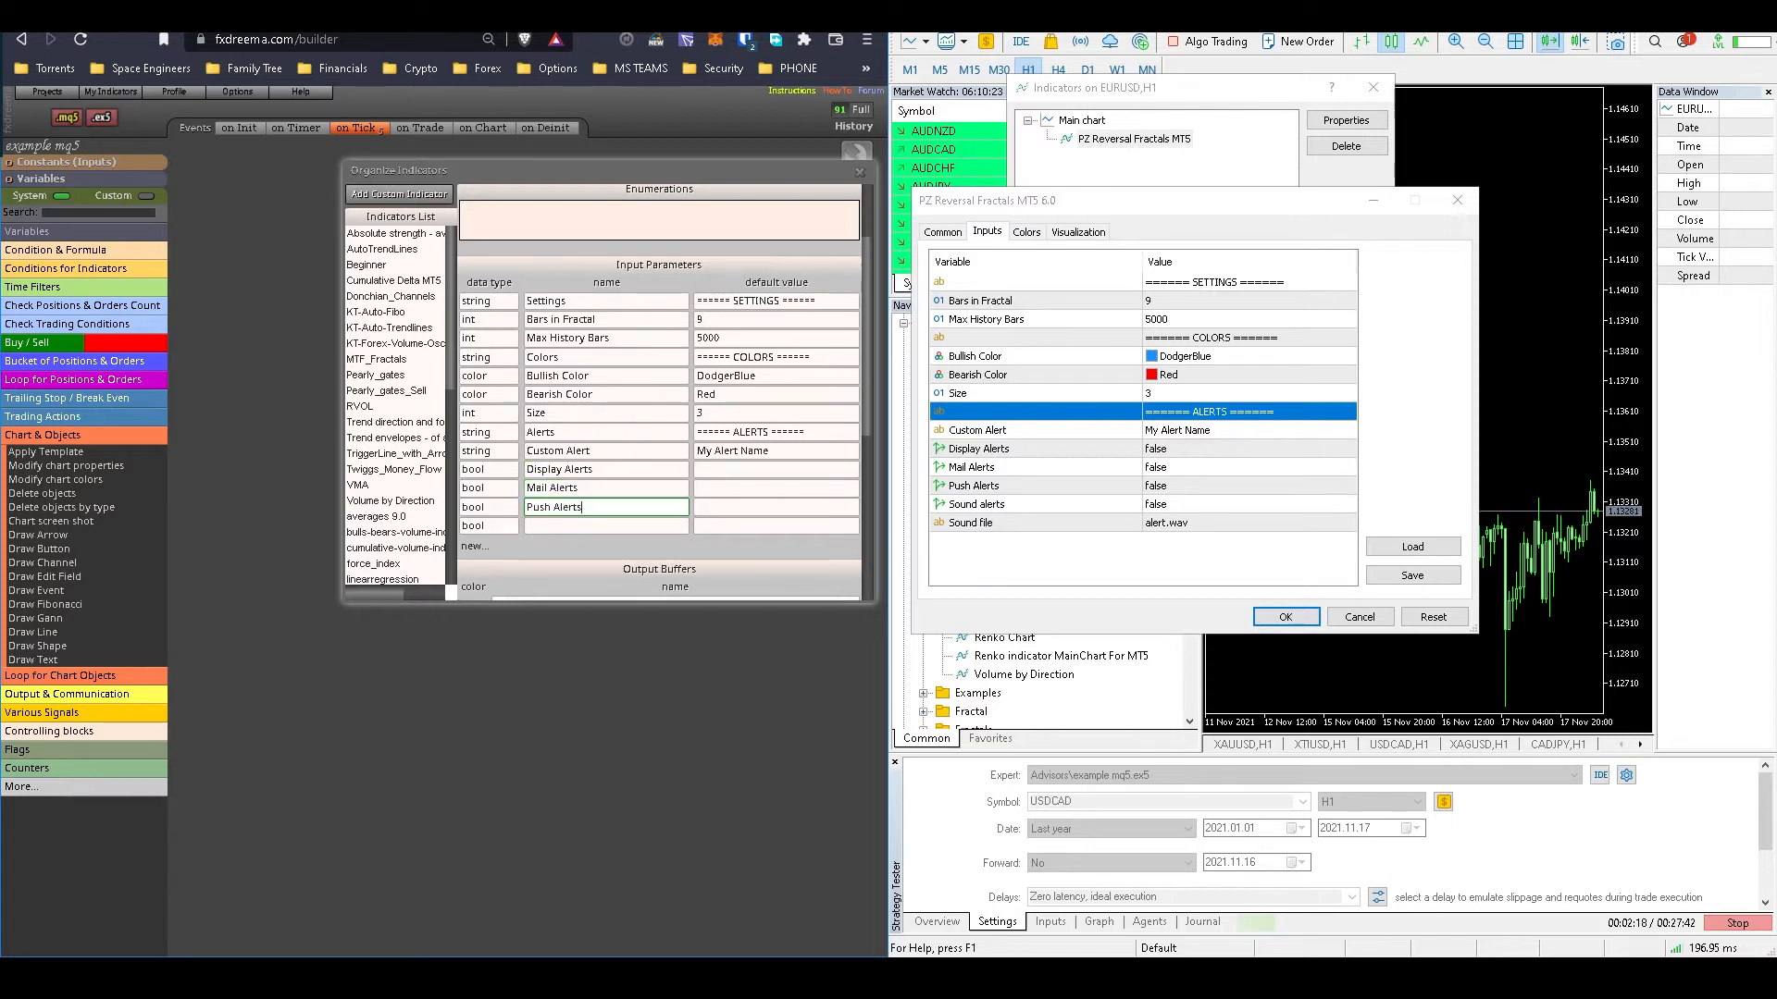
left_click(606, 526)
type("Sound Alerts")
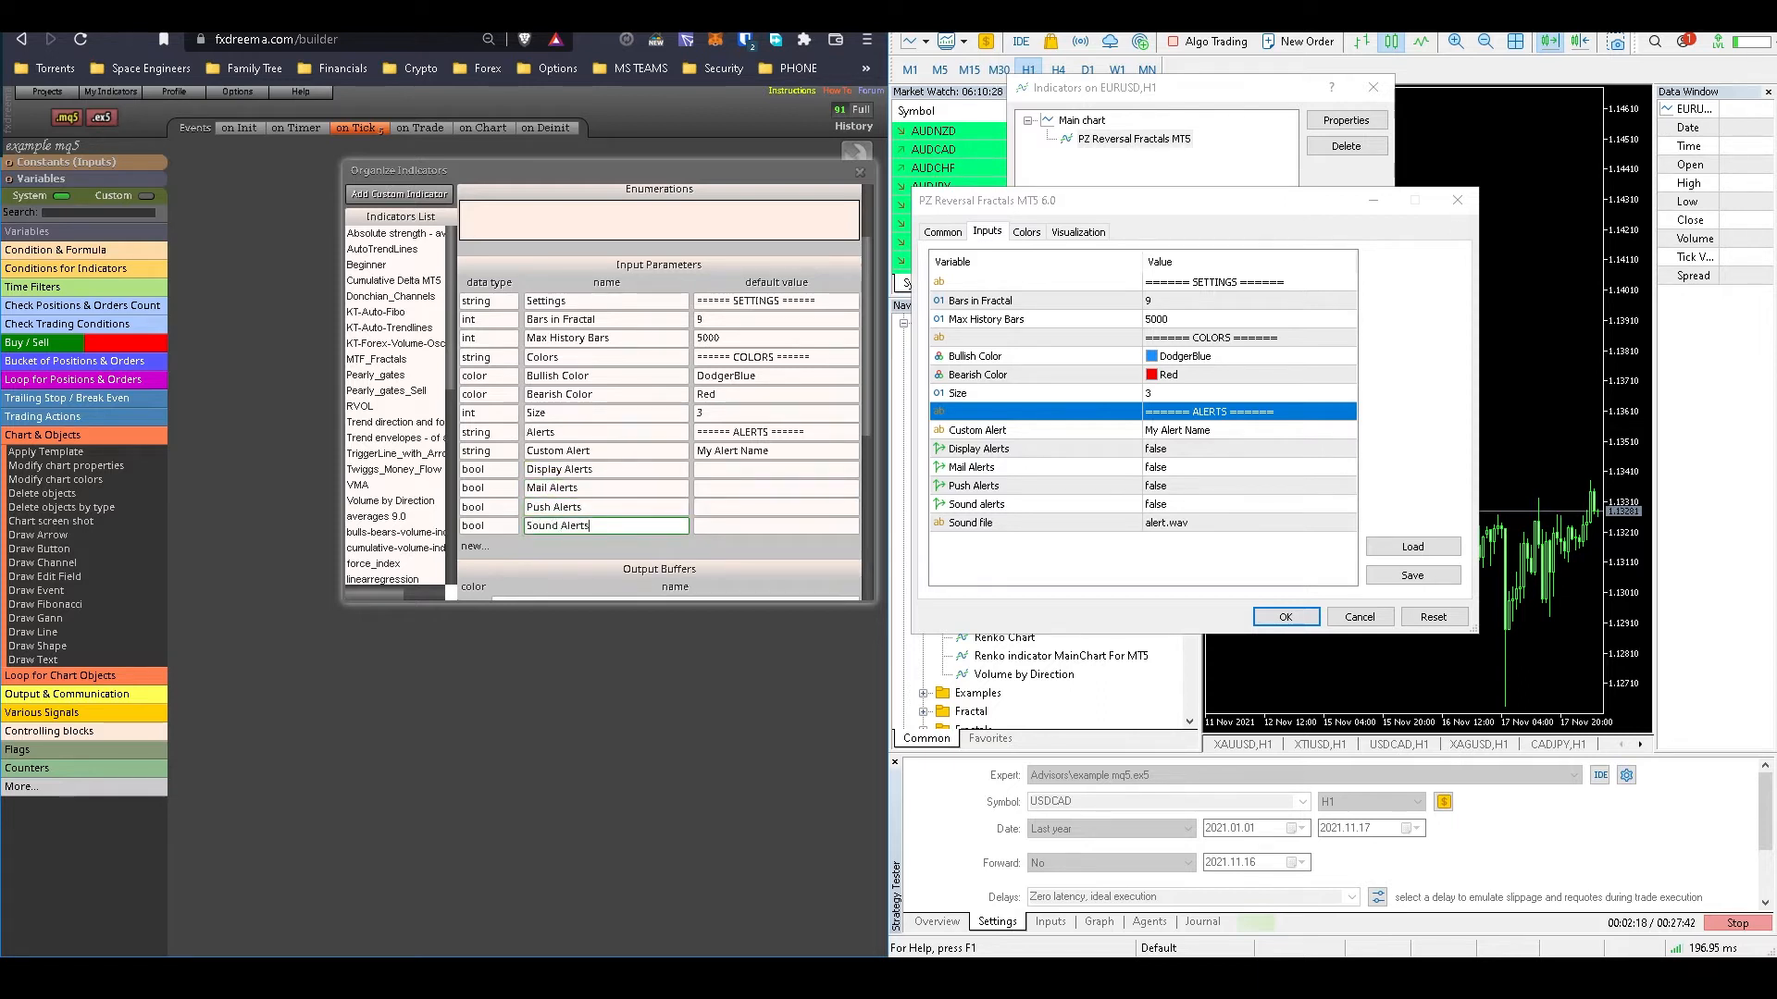
Step: Set the default value of all four bool alert parameters to false
left_click(775, 470)
type("false")
key("ctrl+a")
key("ctrl+c")
left_click(775, 489)
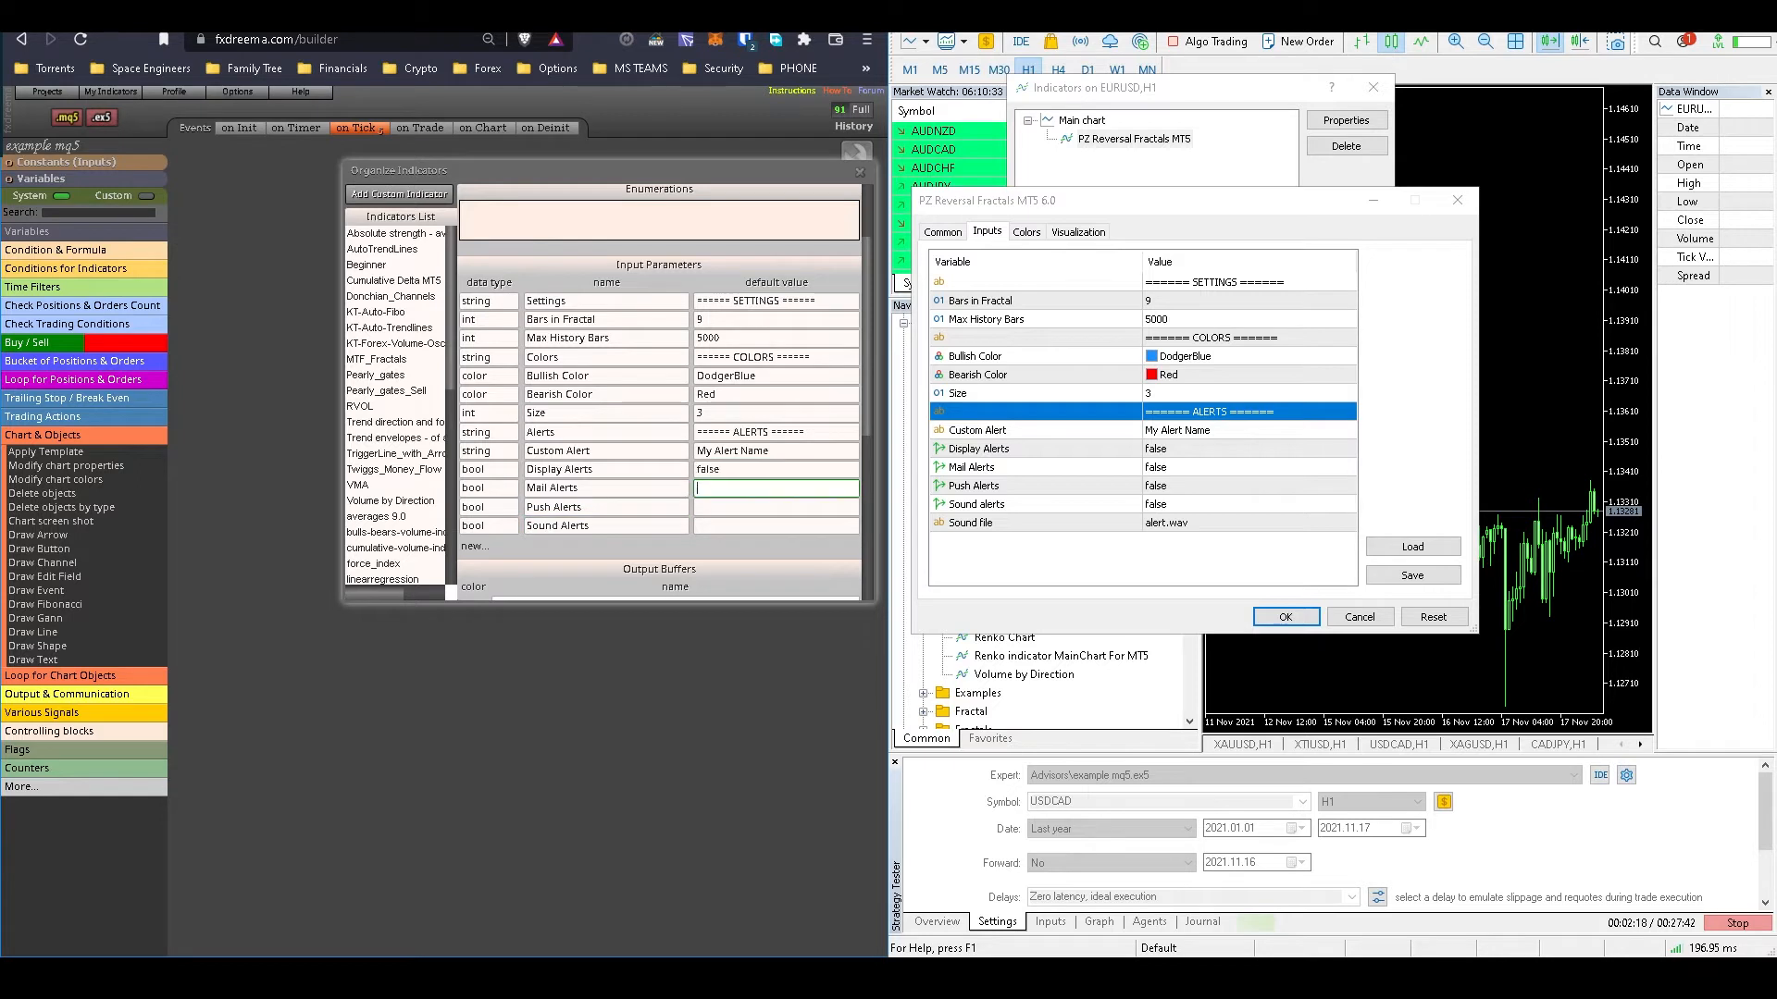
key("ctrl+v")
left_click(776, 508)
key("ctrl+v")
left_click(776, 526)
Step: Define the last input parameter as a string named Sound file with default value alert.wav
left_click(488, 544)
type("string")
key("Tab")
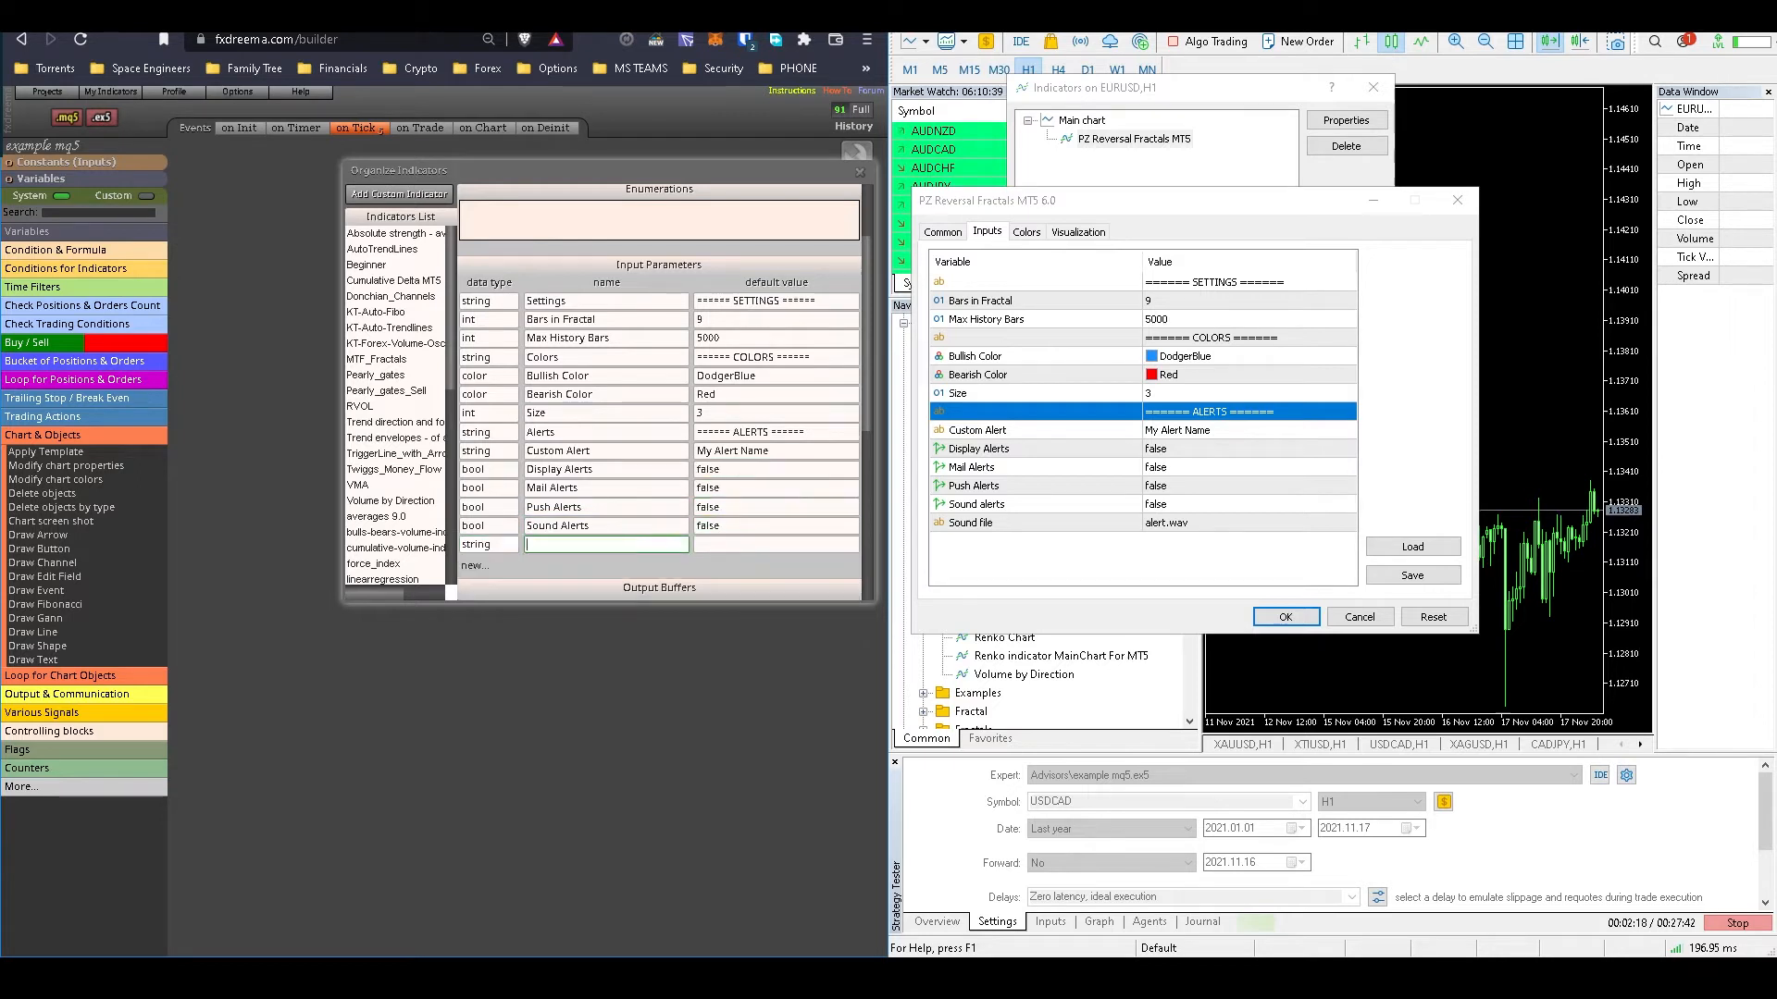
type("Sound file")
key("Tab")
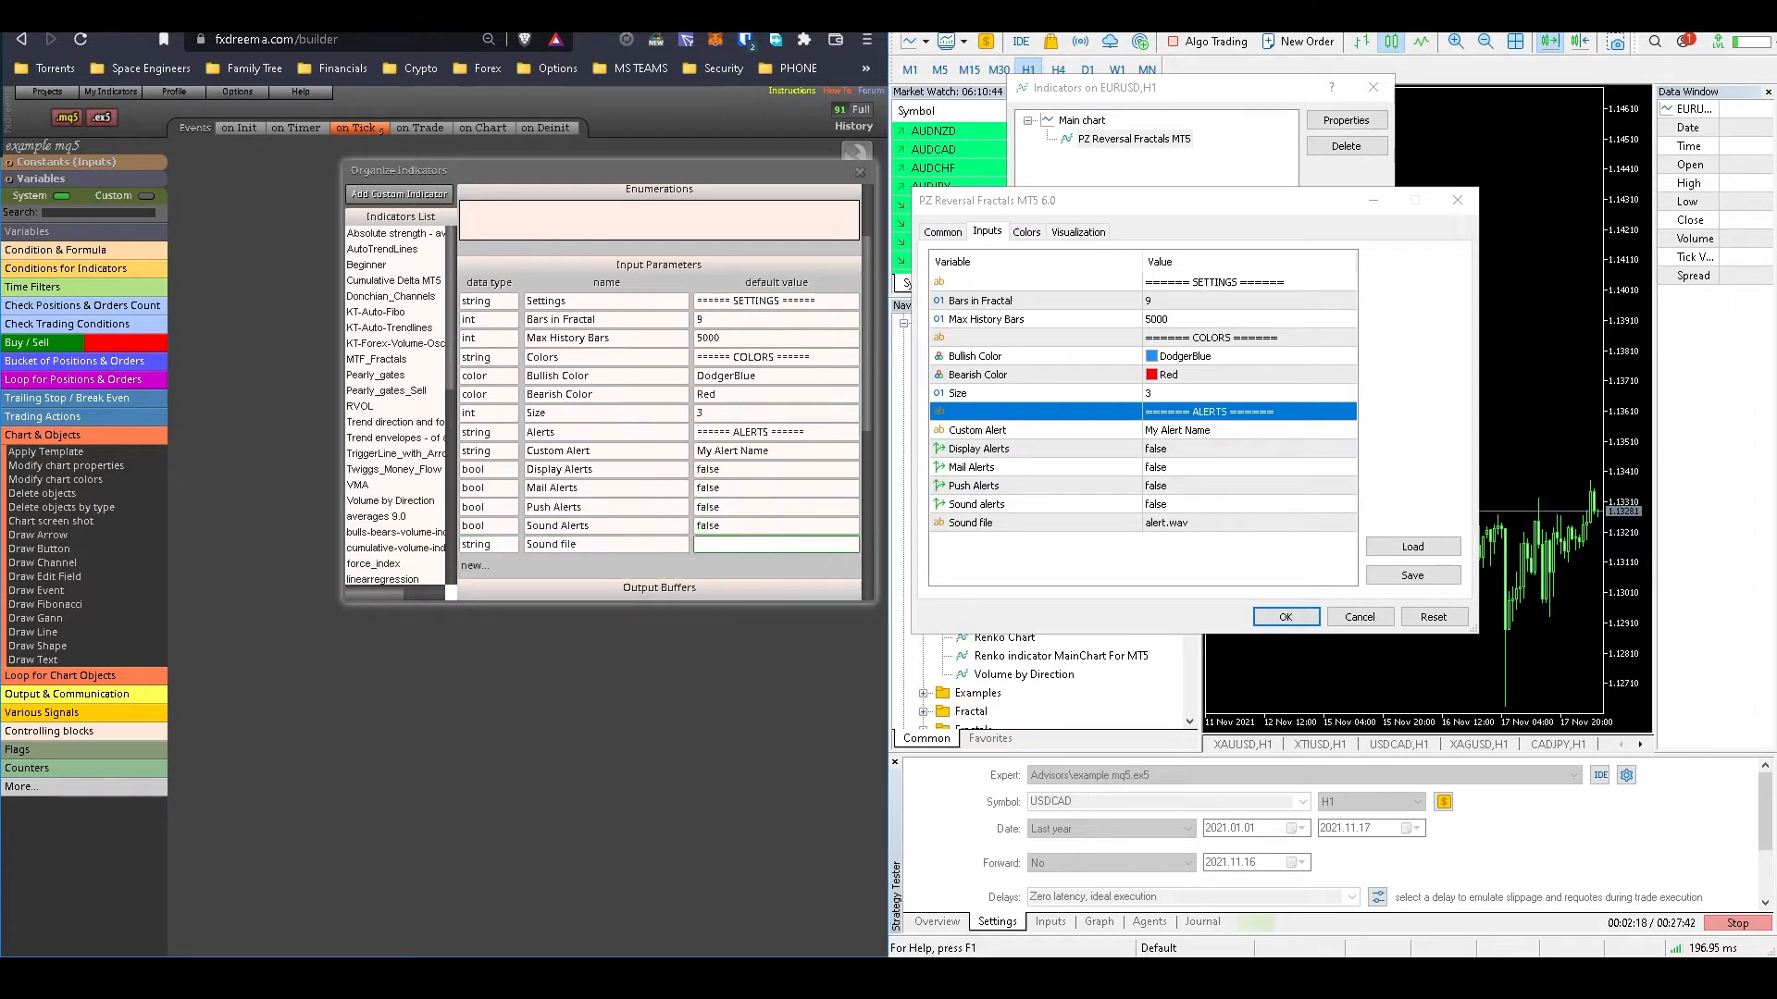
type("alert.wav")
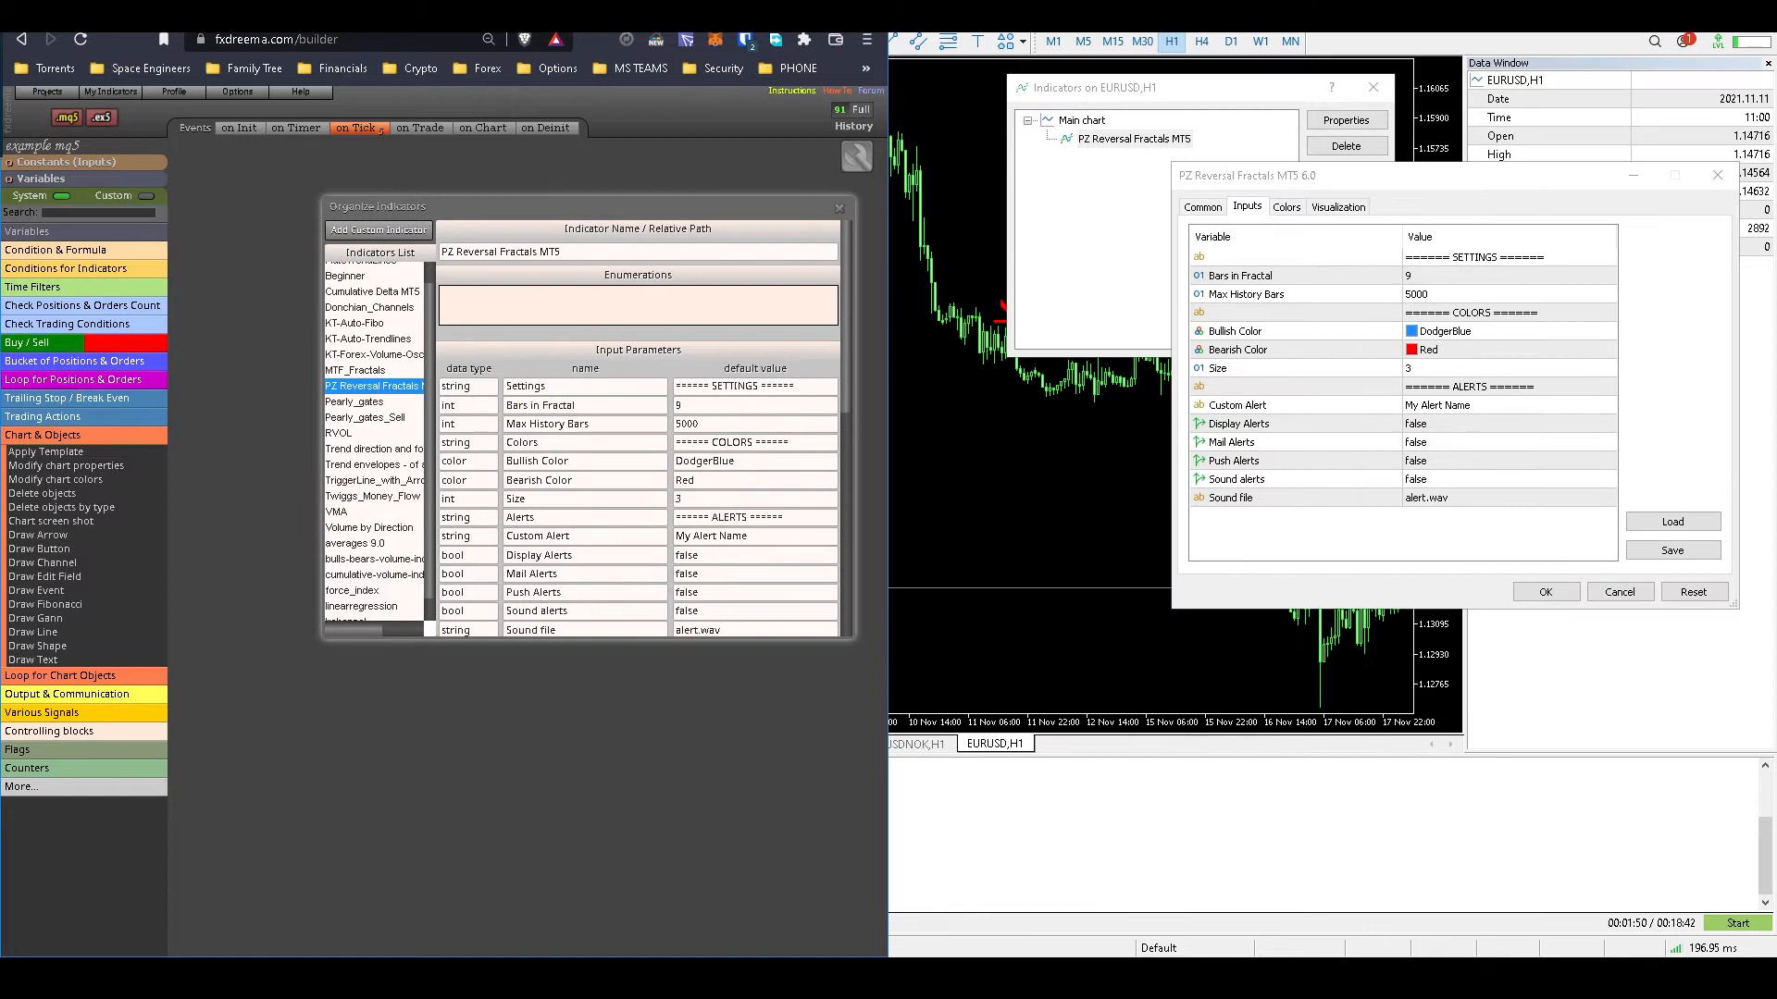
Step: Compare the completed fxDreema input parameter list with the indicator's inputs in MetaTrader 5
left_click_drag(1385, 176, 1239, 201)
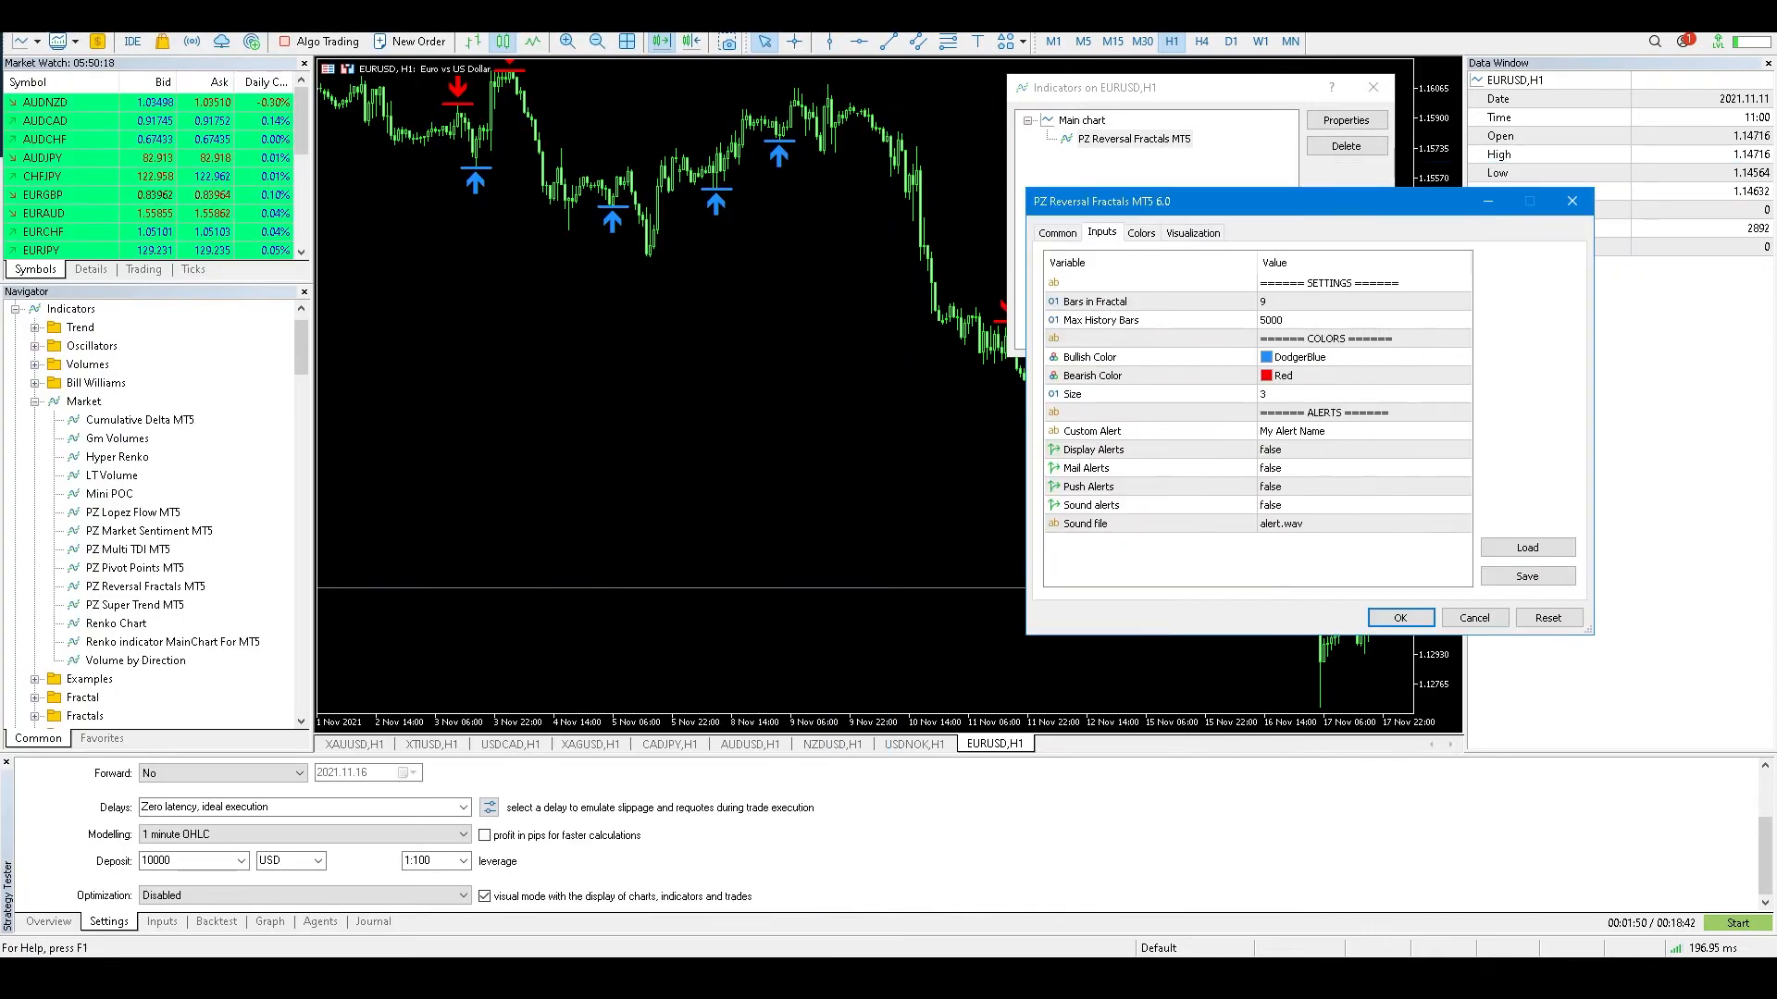
key("alt+Tab")
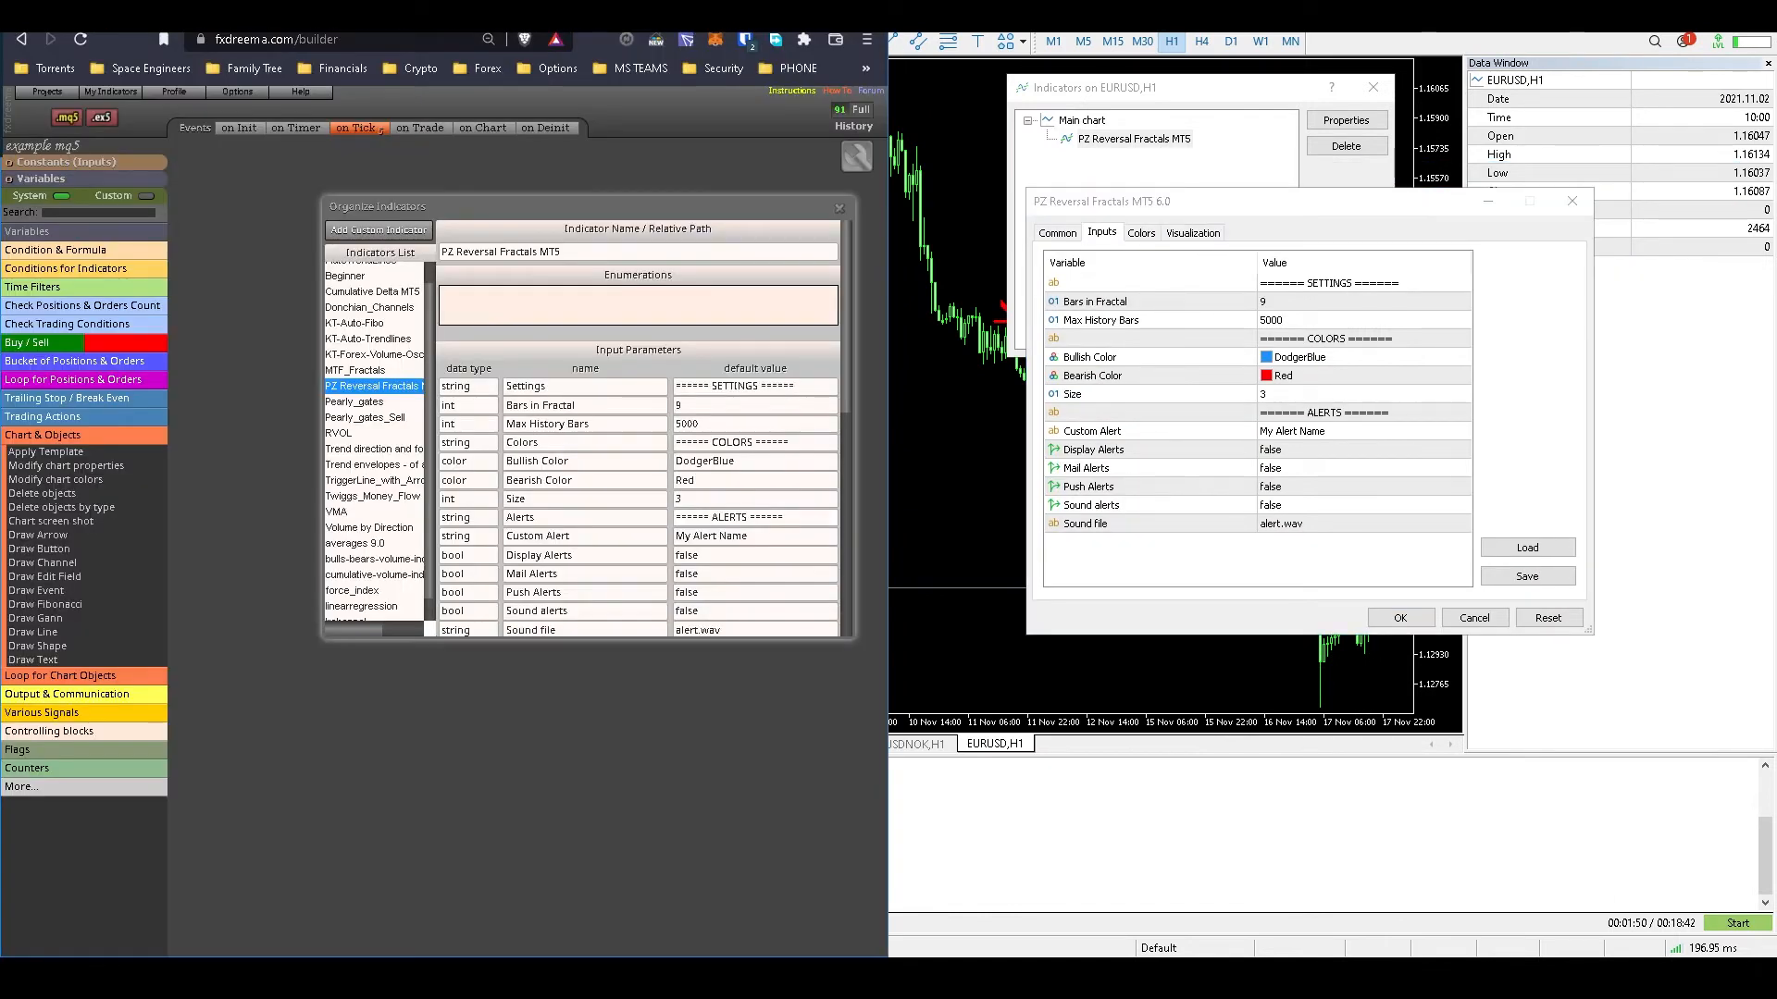
left_click_drag(588, 206, 597, 192)
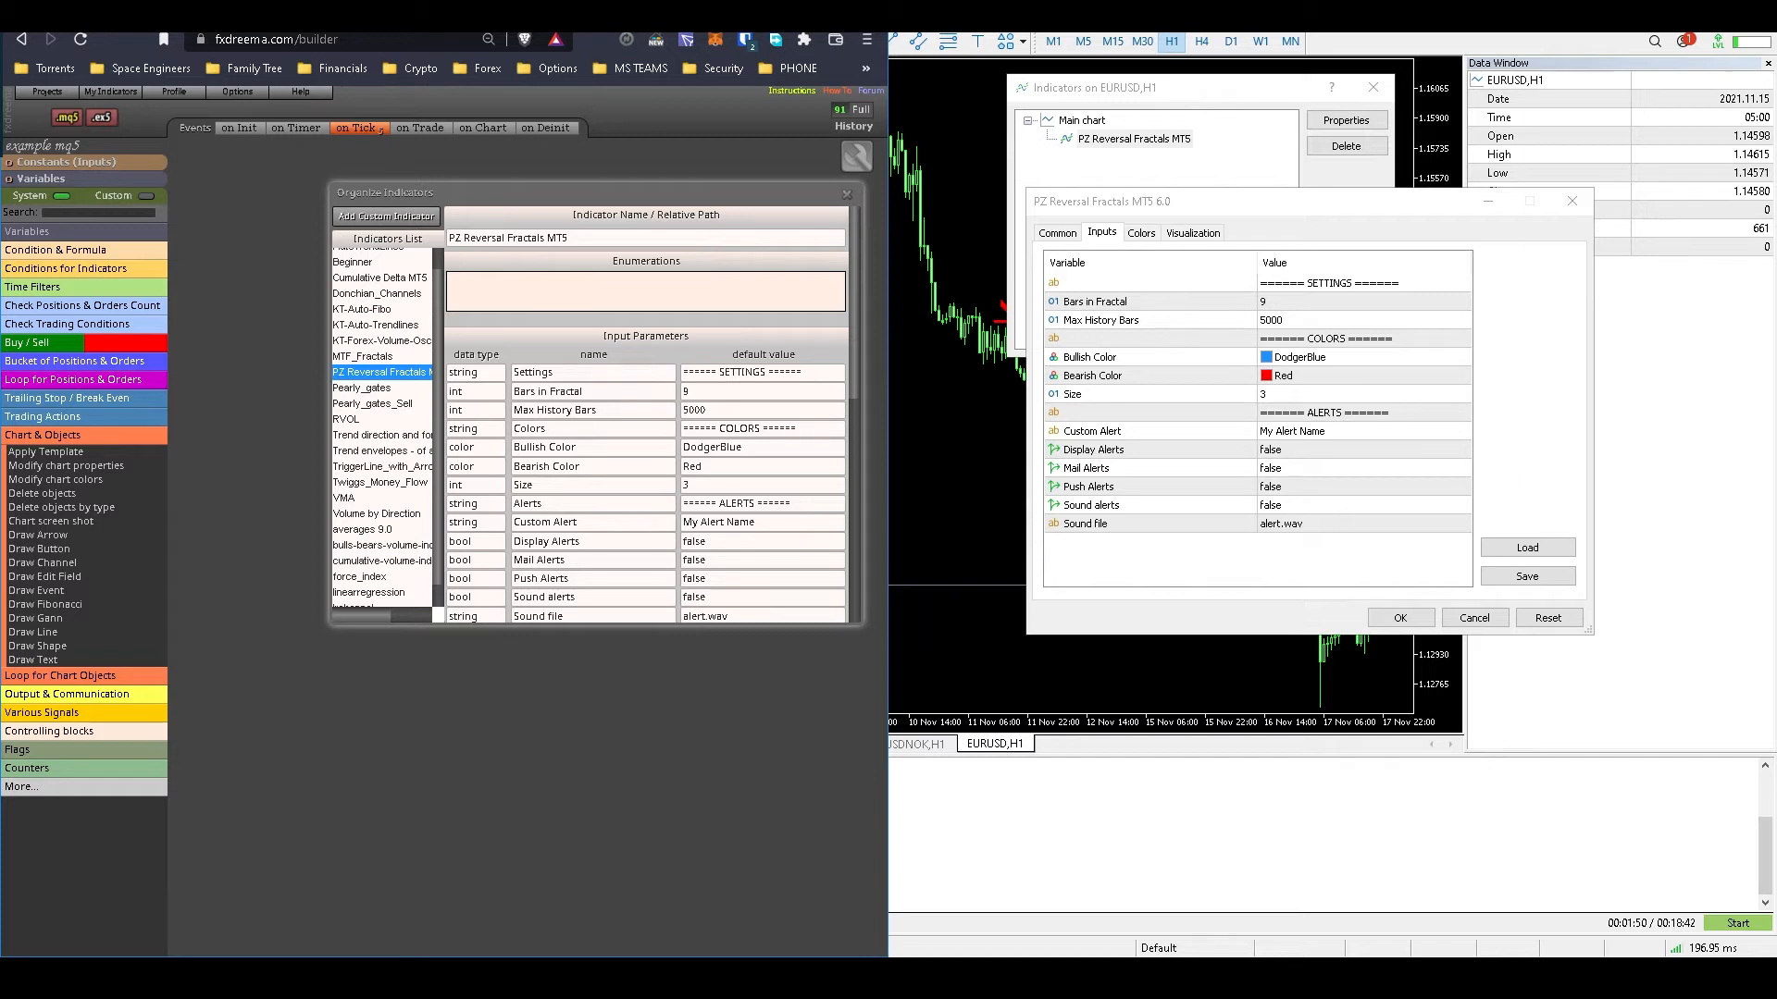
left_click_drag(592, 192, 588, 155)
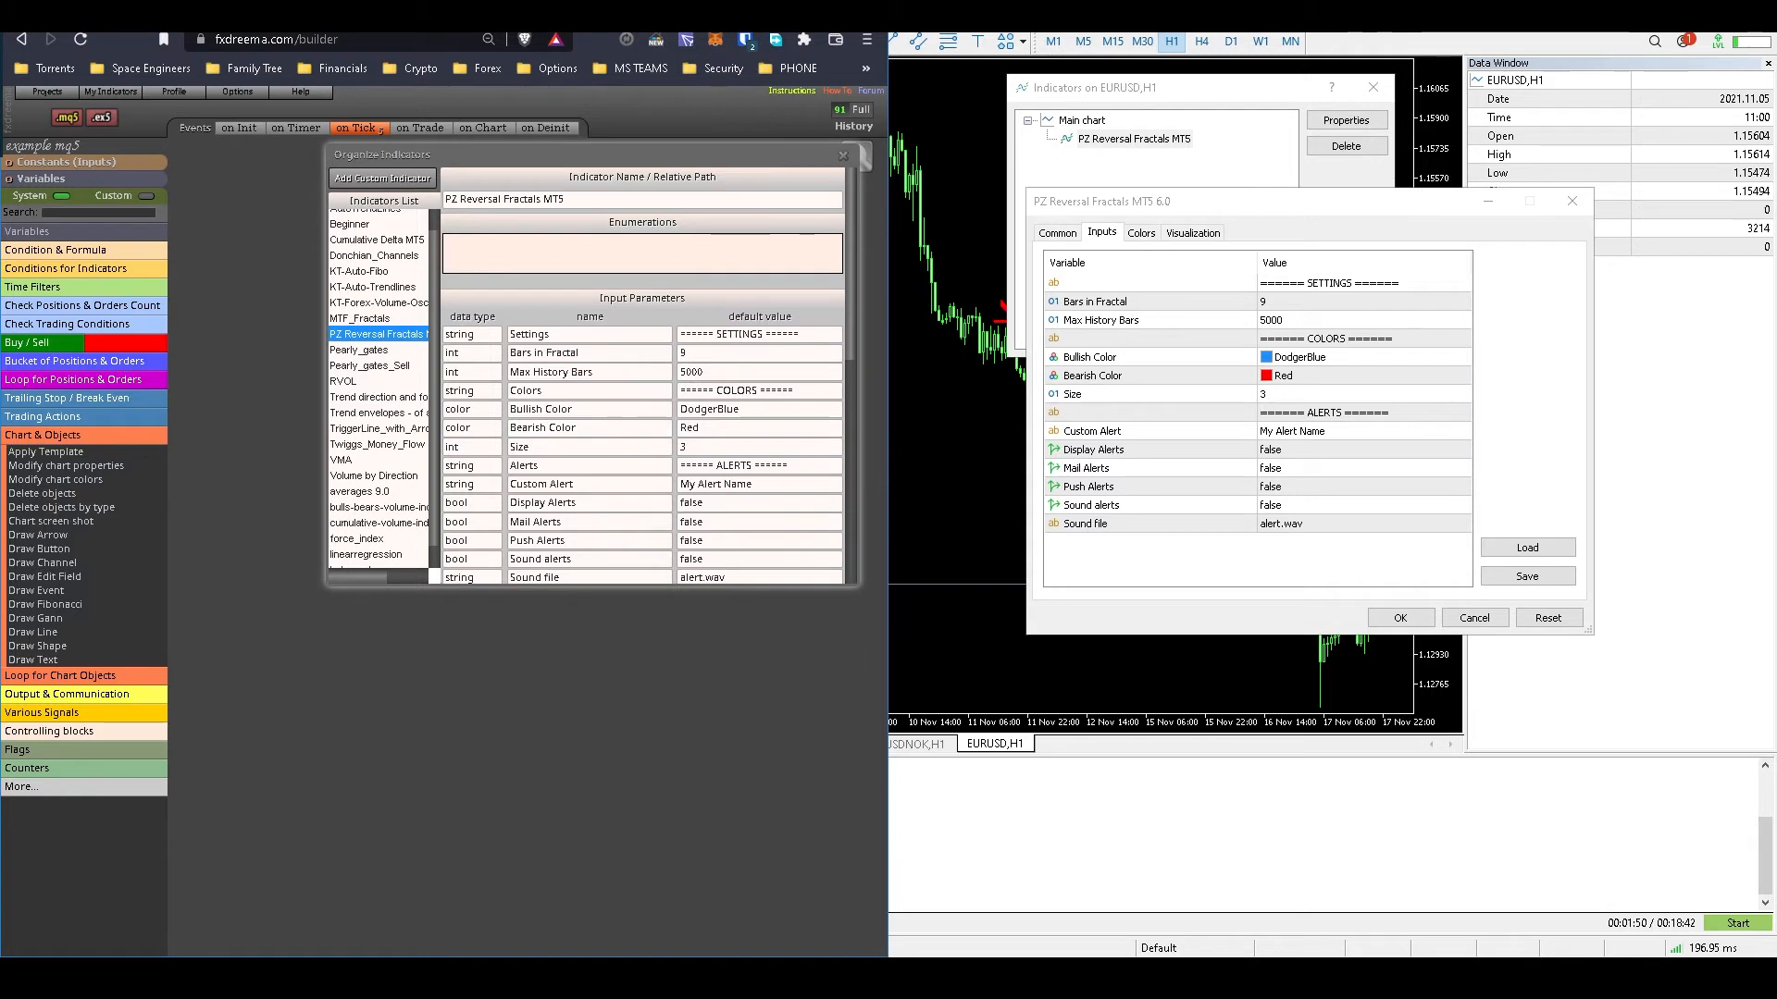
left_click_drag(592, 155, 595, 184)
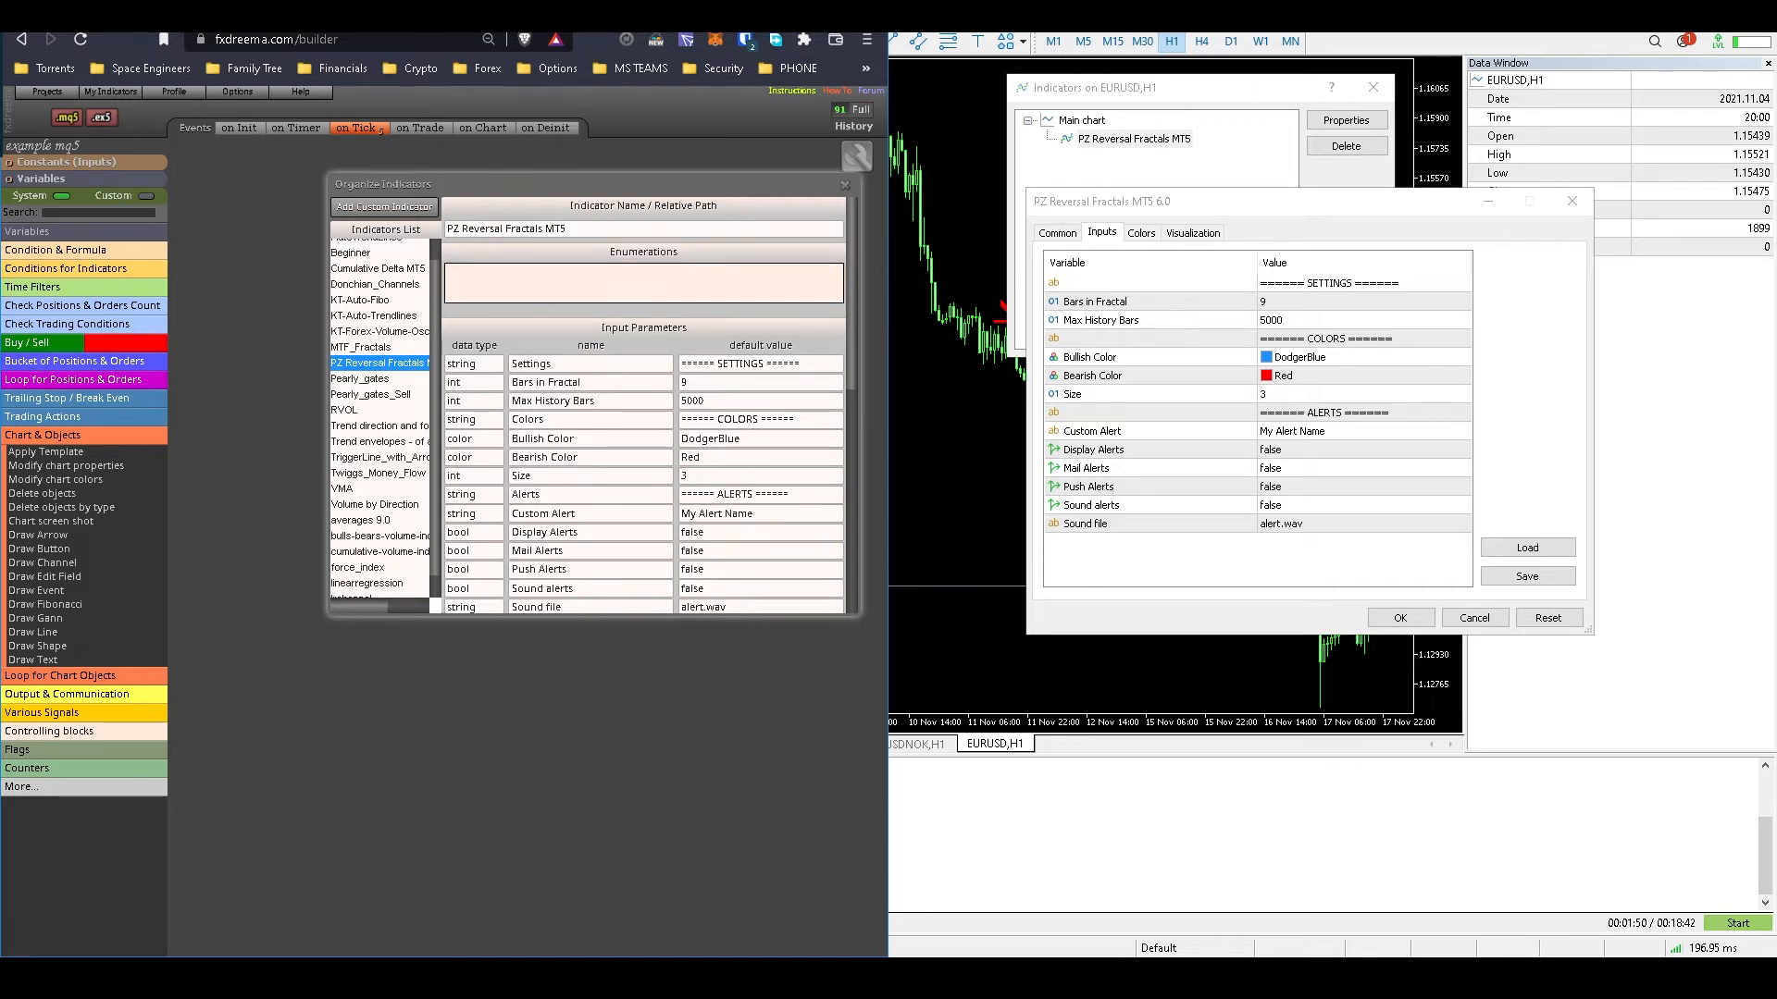
left_click_drag(1243, 201, 1202, 229)
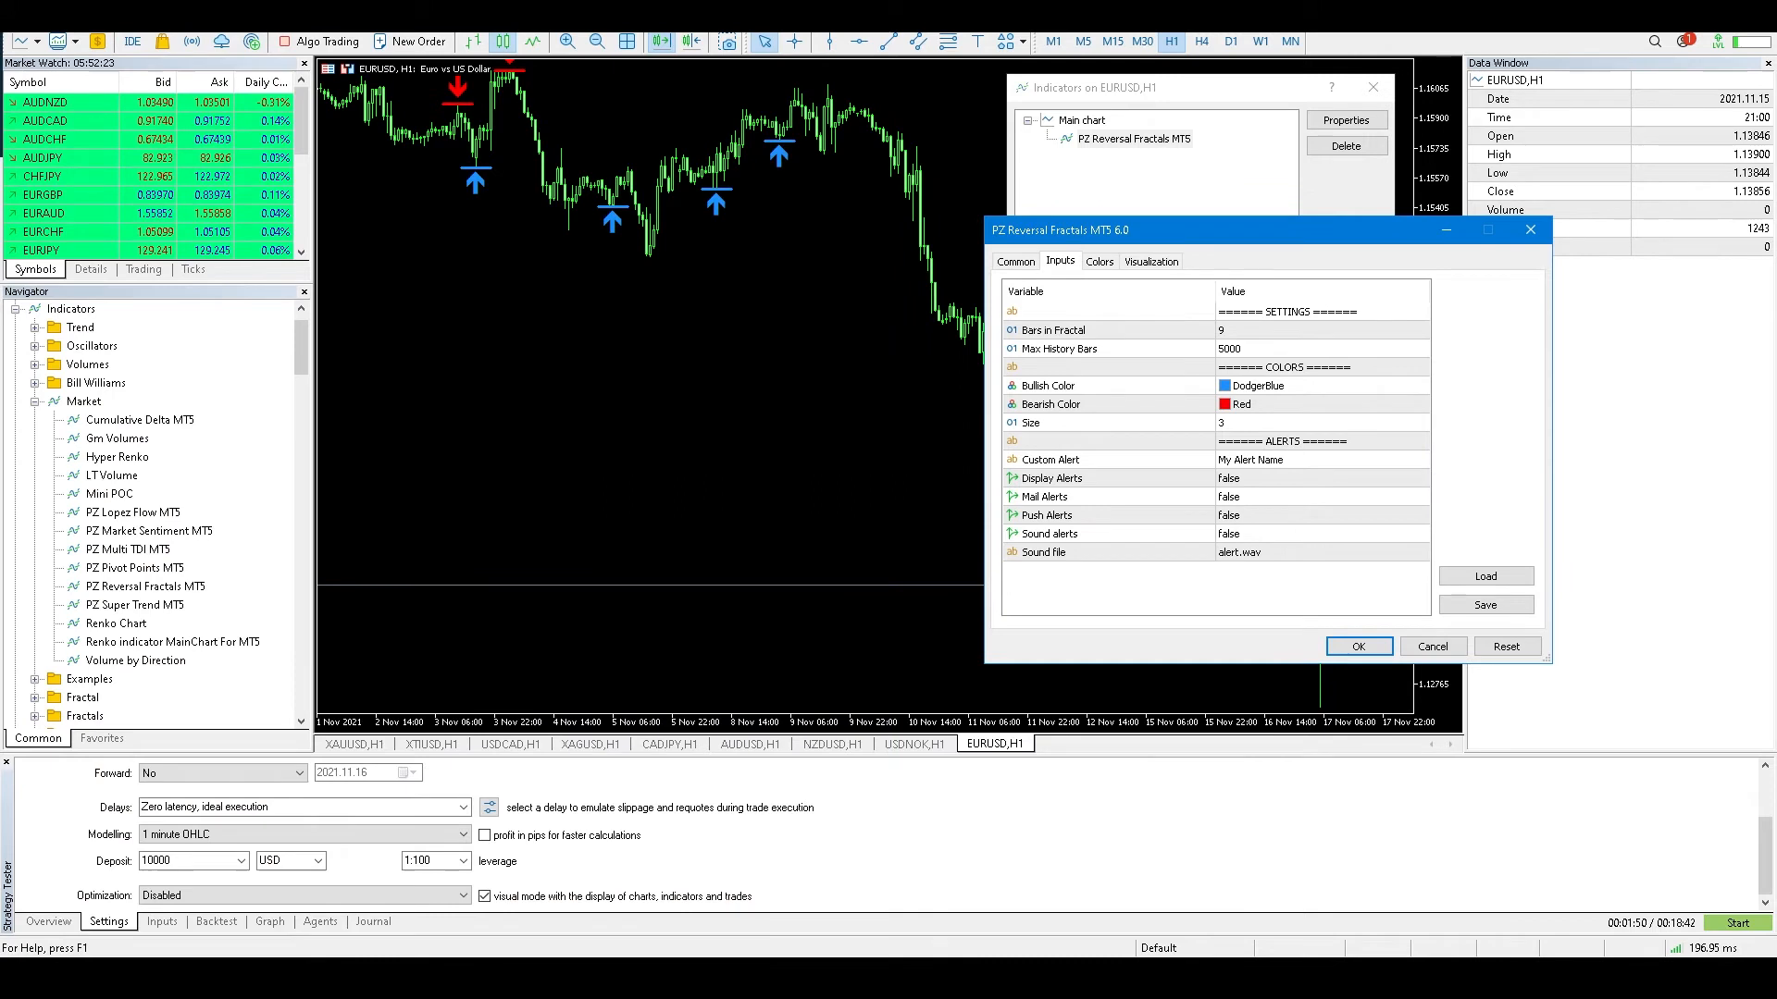
key("alt+Tab")
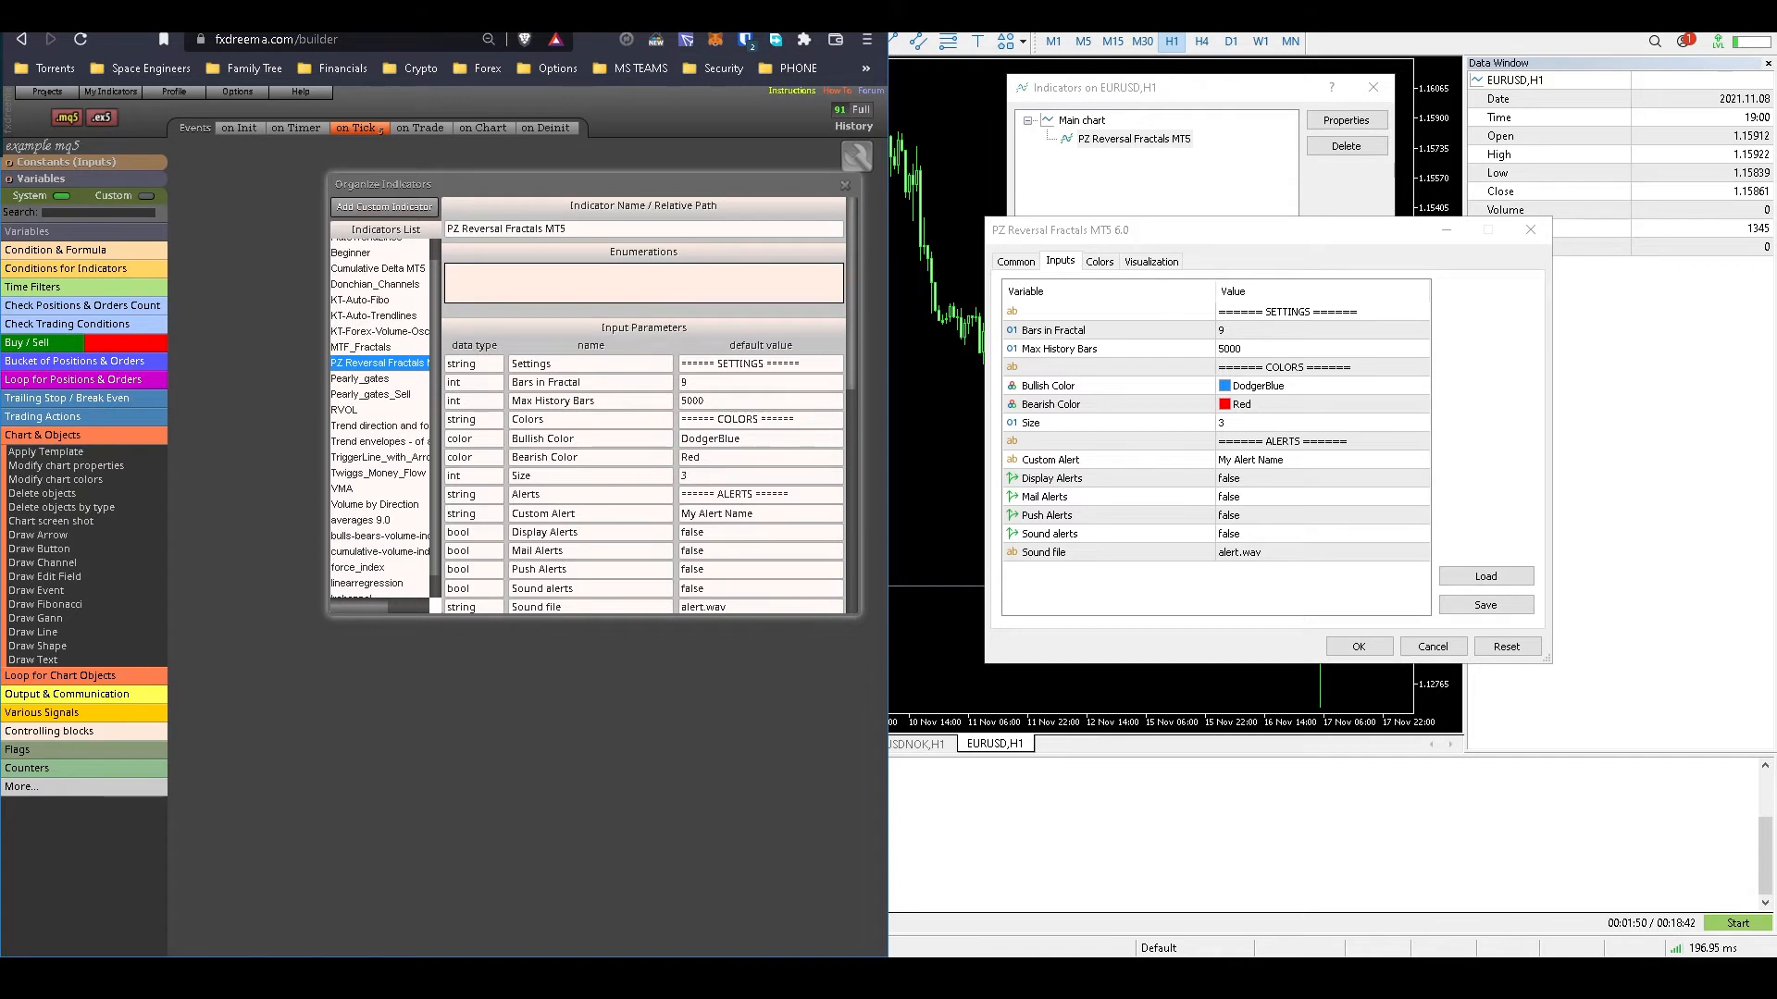
scroll(648, 407, "down", 1)
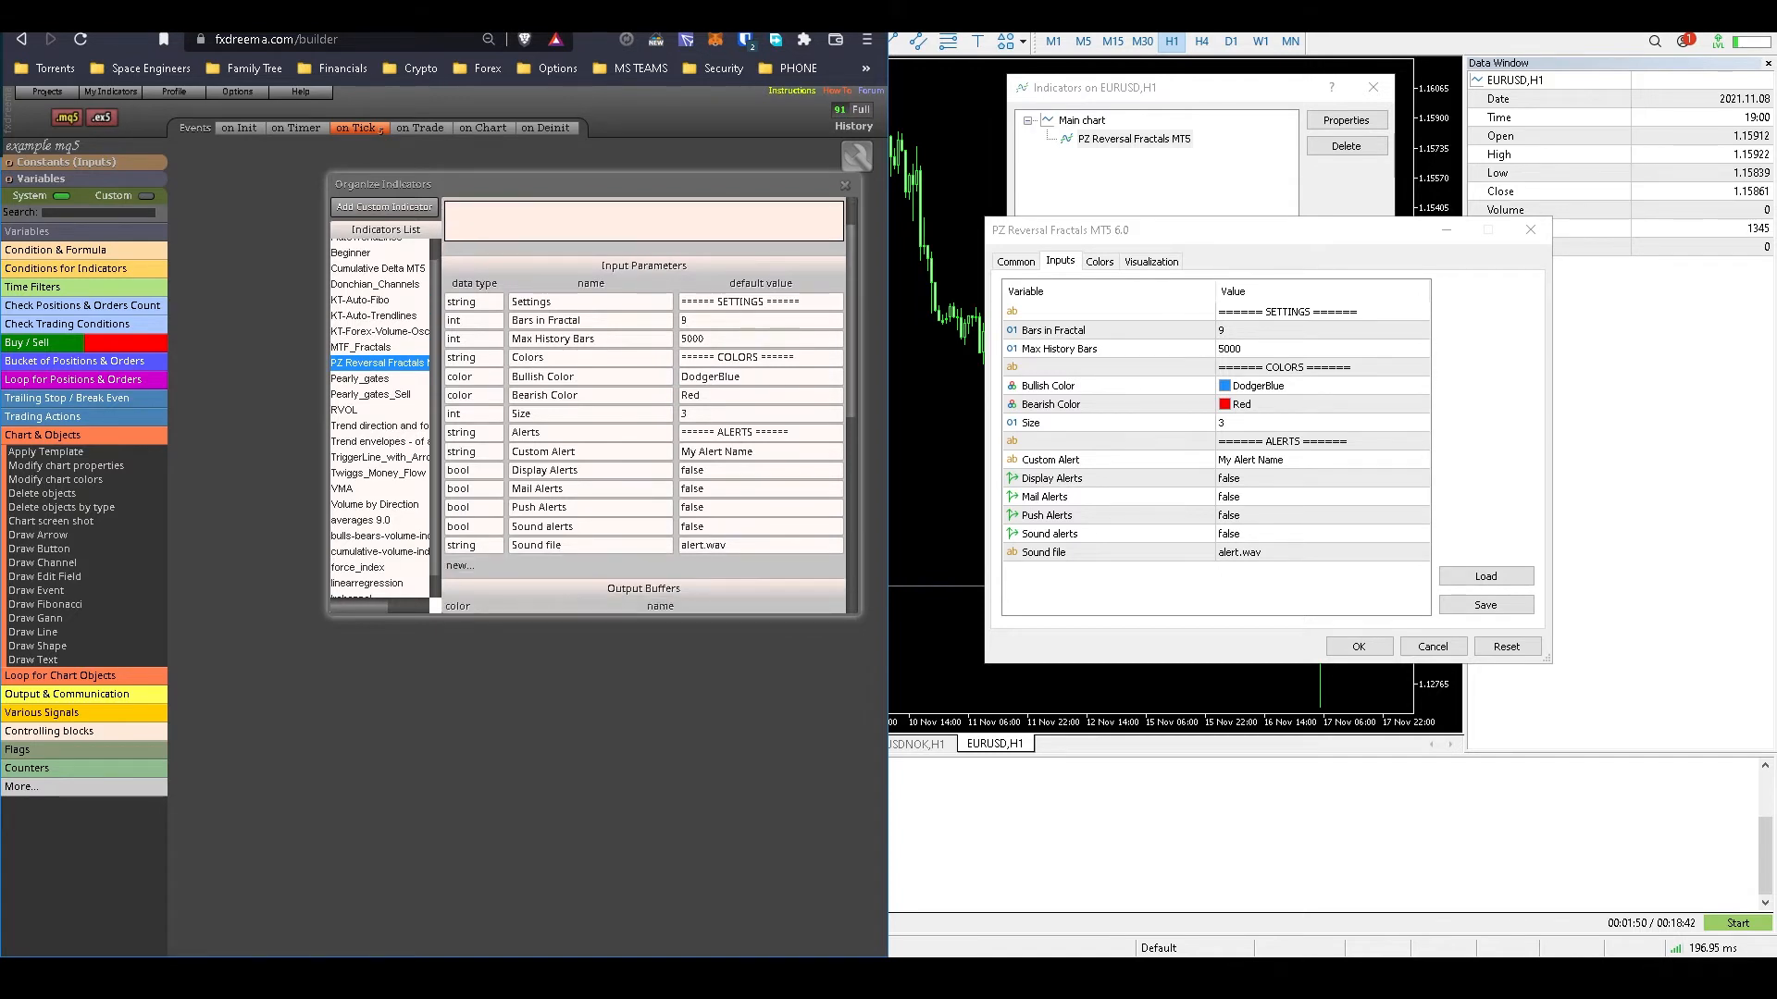
Step: Examine the color choices for the indicator's label 0 in MetaTrader 5, and close its properties and the EURUSD indicator list
left_click(1099, 261)
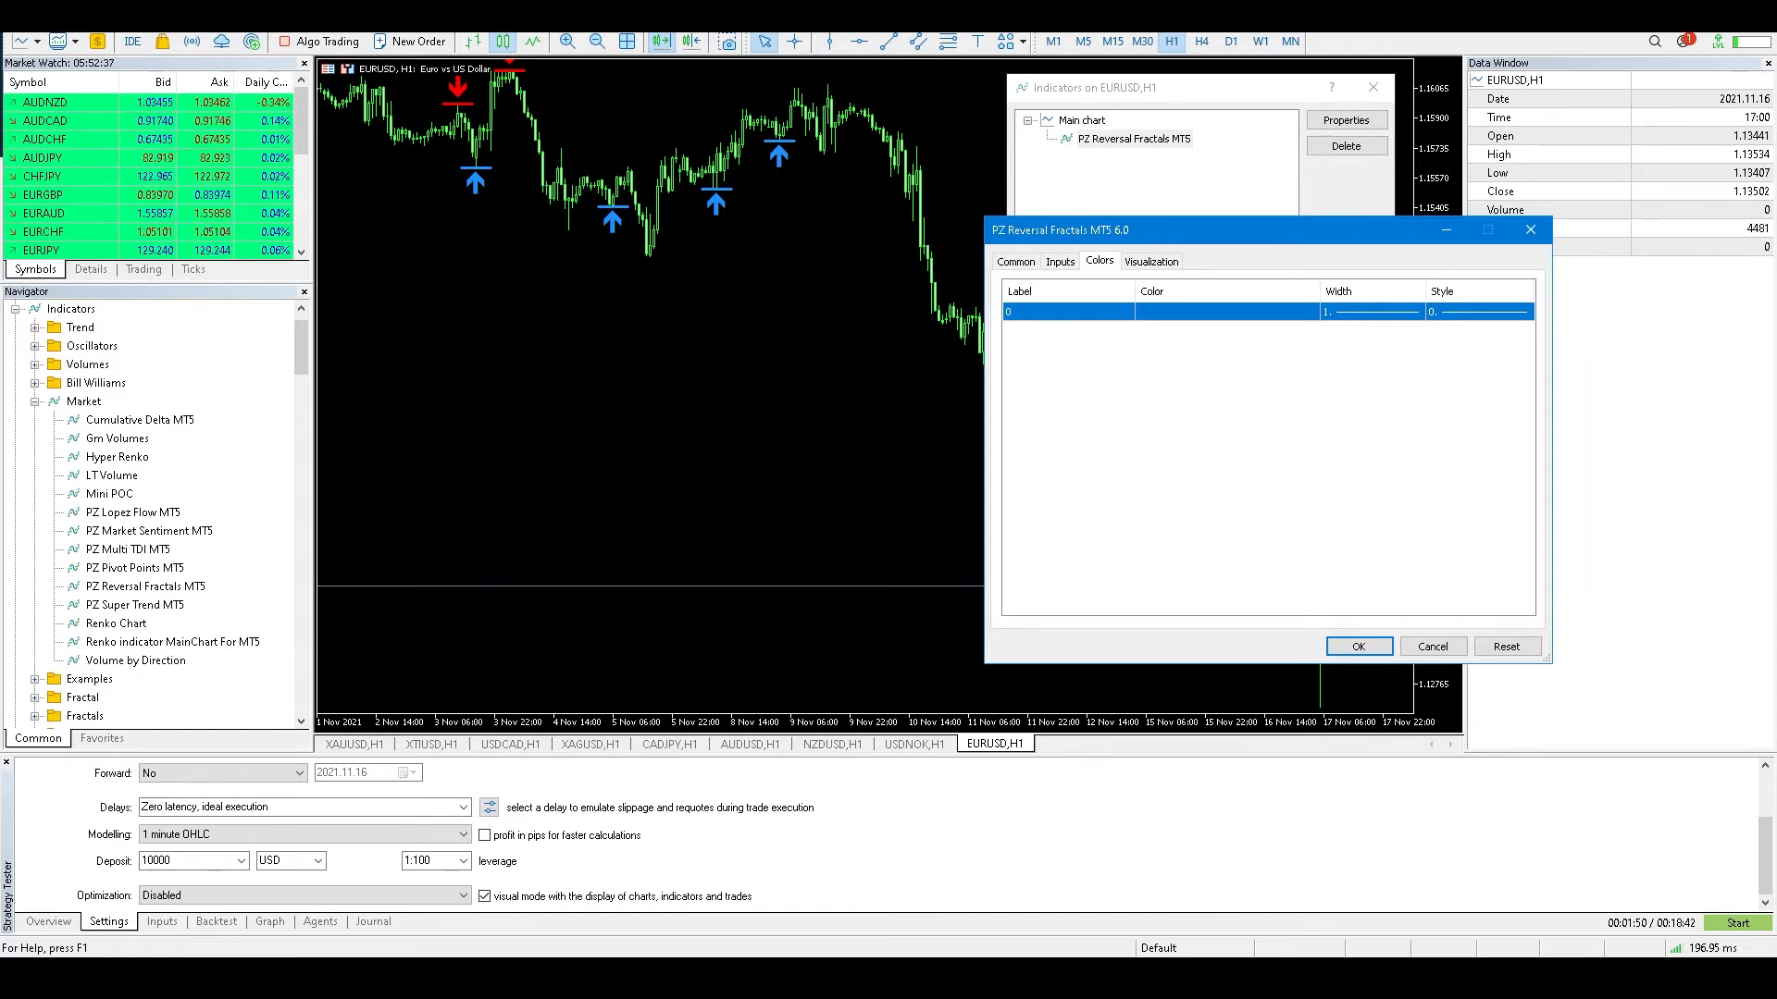
left_click(1160, 312)
left_click(1310, 312)
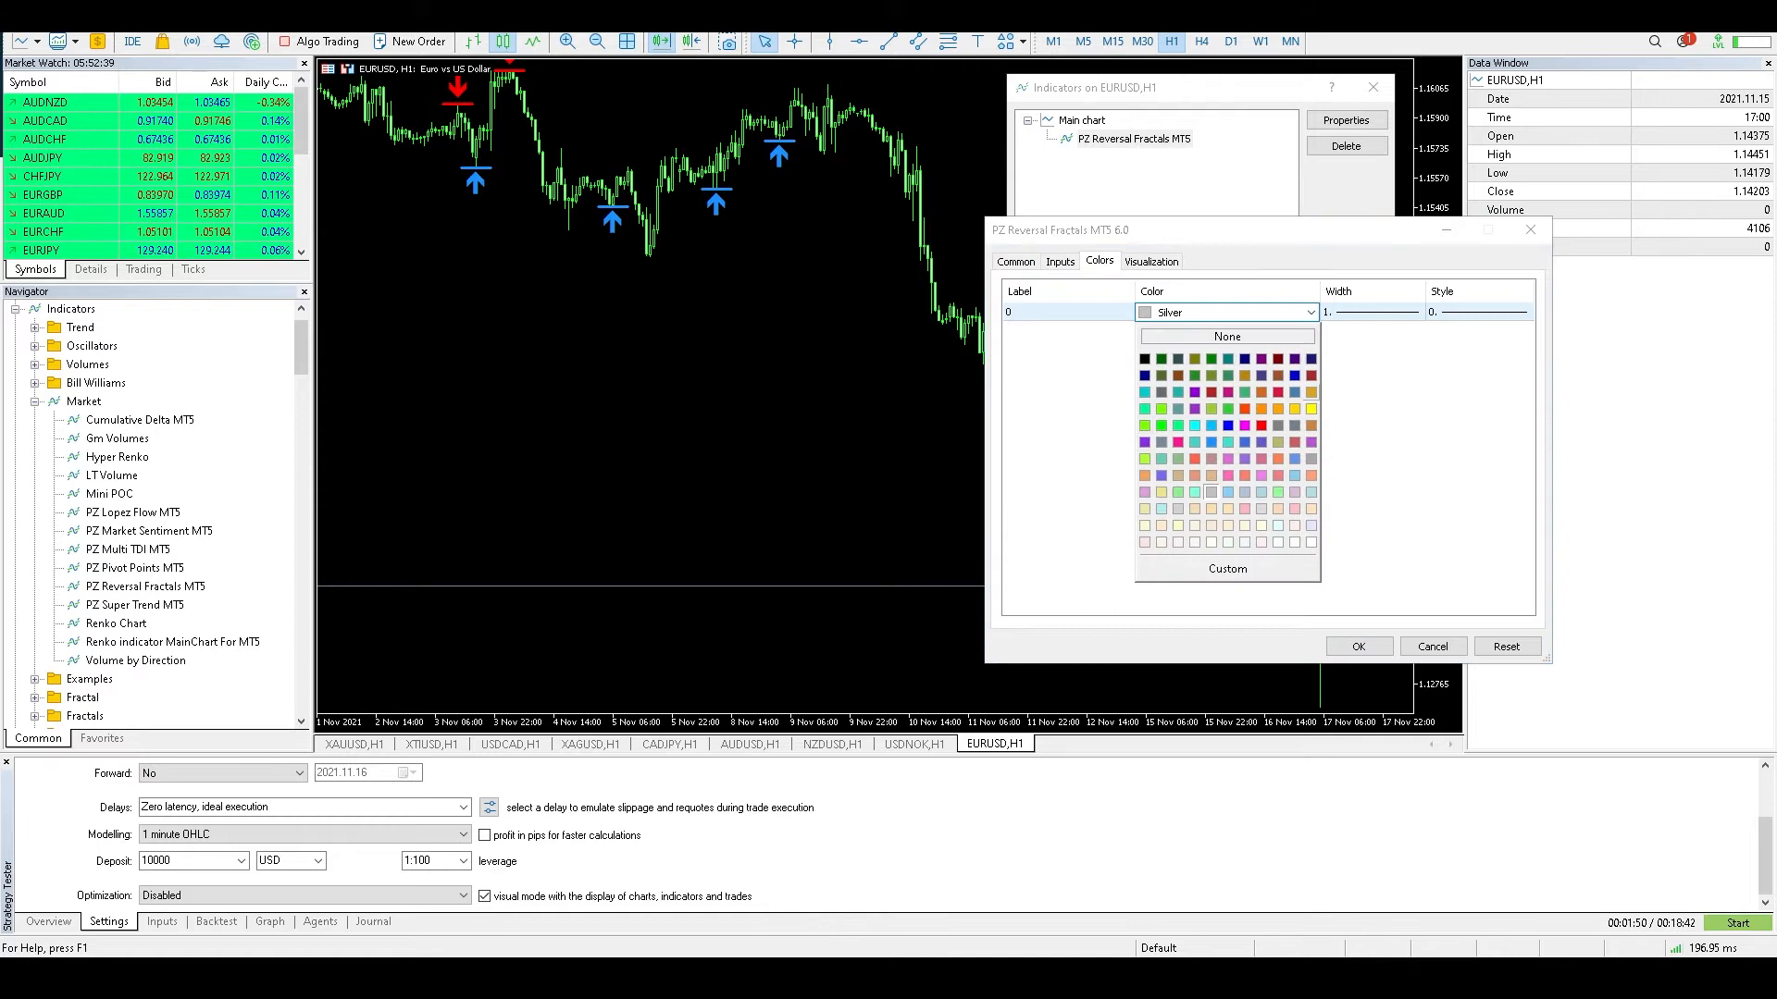
left_click(1311, 402)
left_click(1358, 646)
left_click(1346, 338)
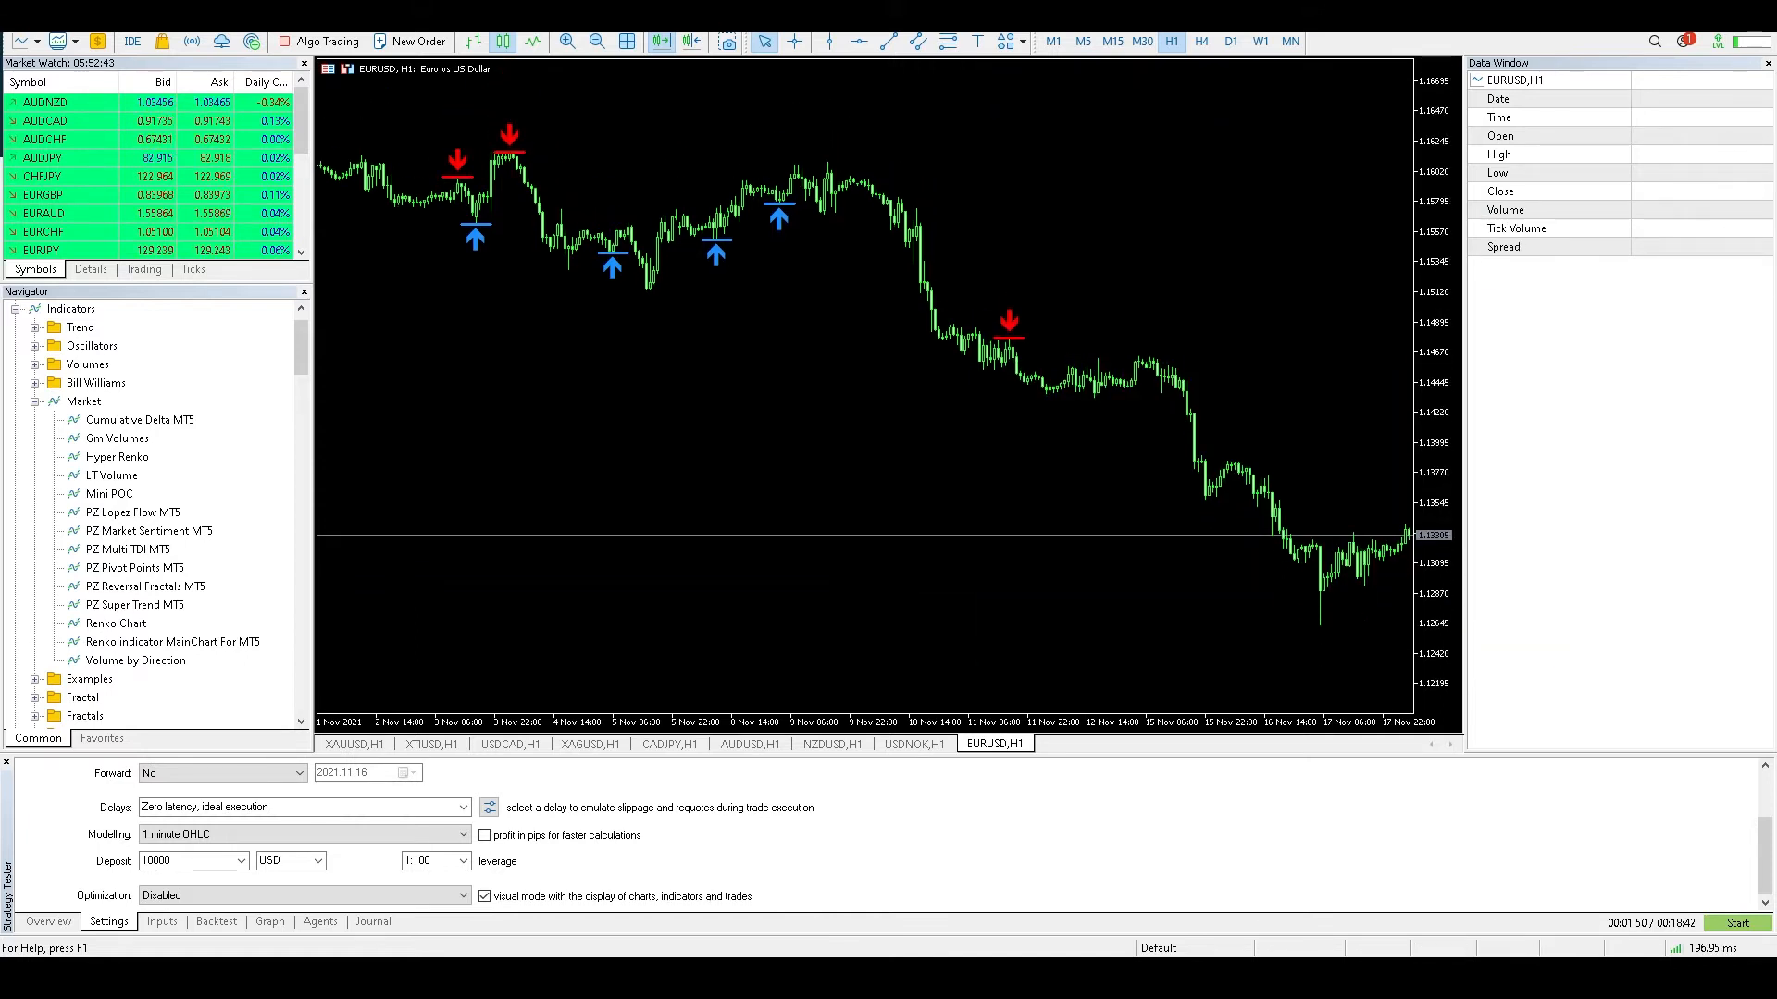
scroll(916, 389, "up", 5)
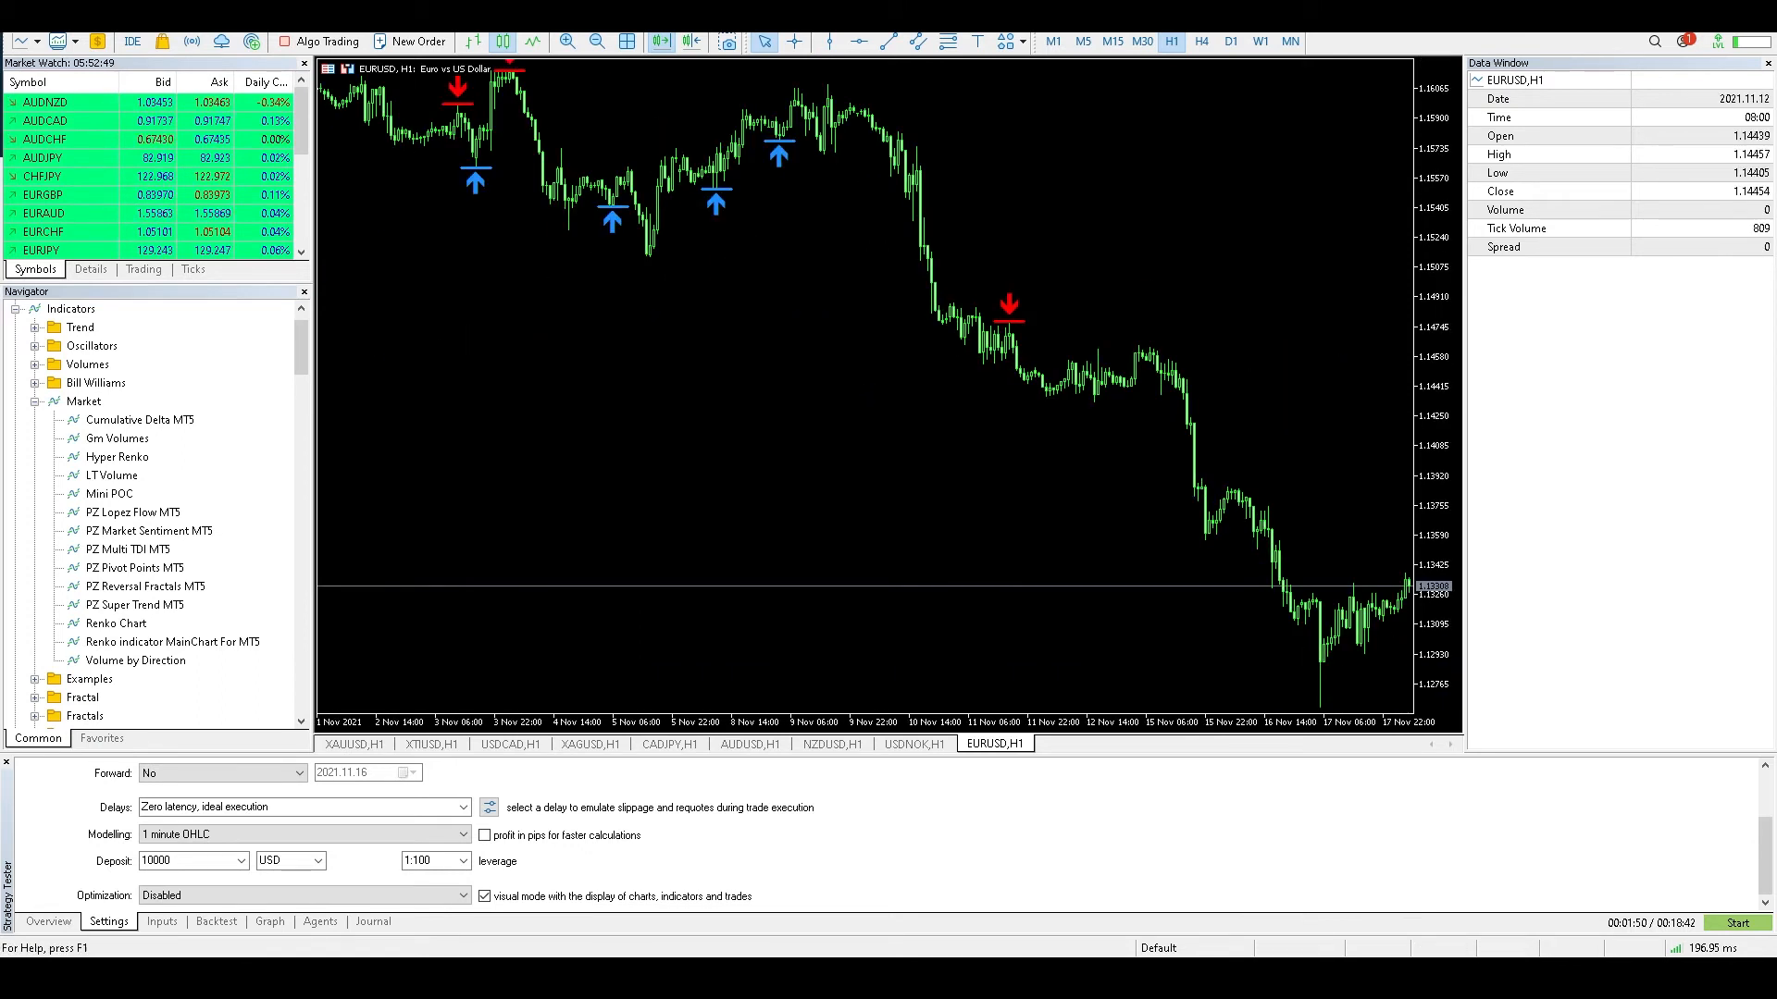
Step: Switch to fxDreema, update the PZ Reversal Fractals MT5 indicator definition and close the indicator organizer
key("alt+Tab")
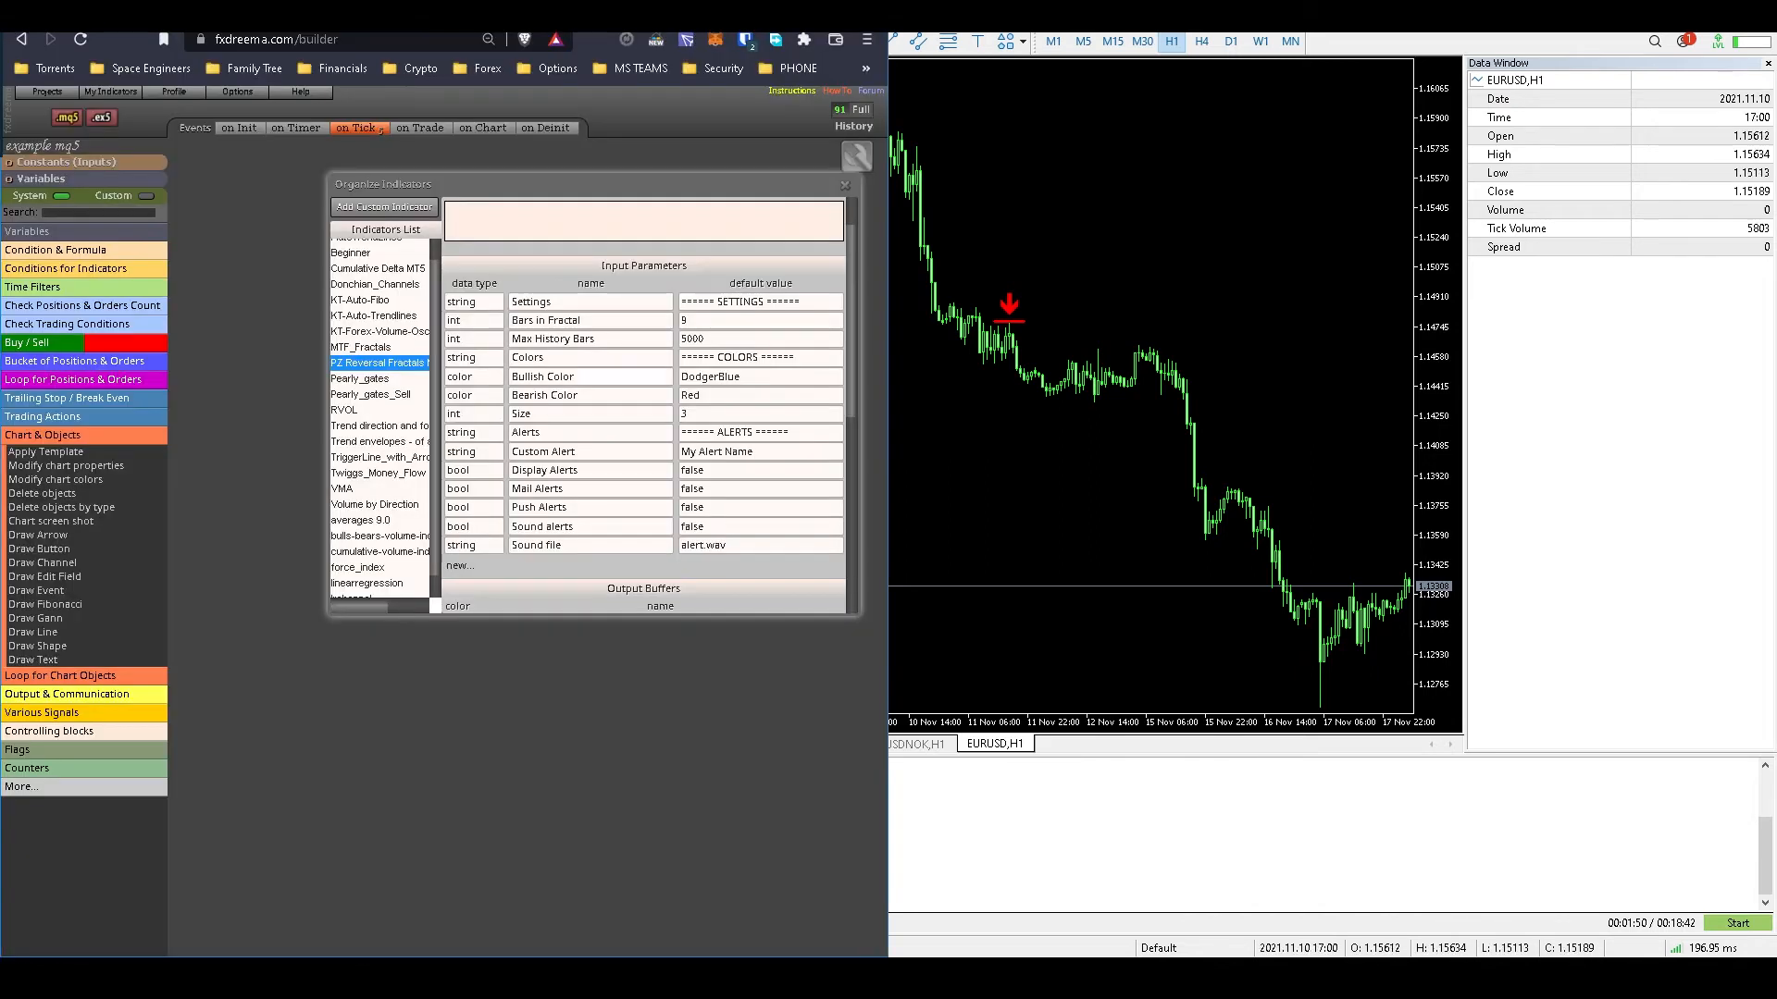
scroll(648, 407, "down", 3)
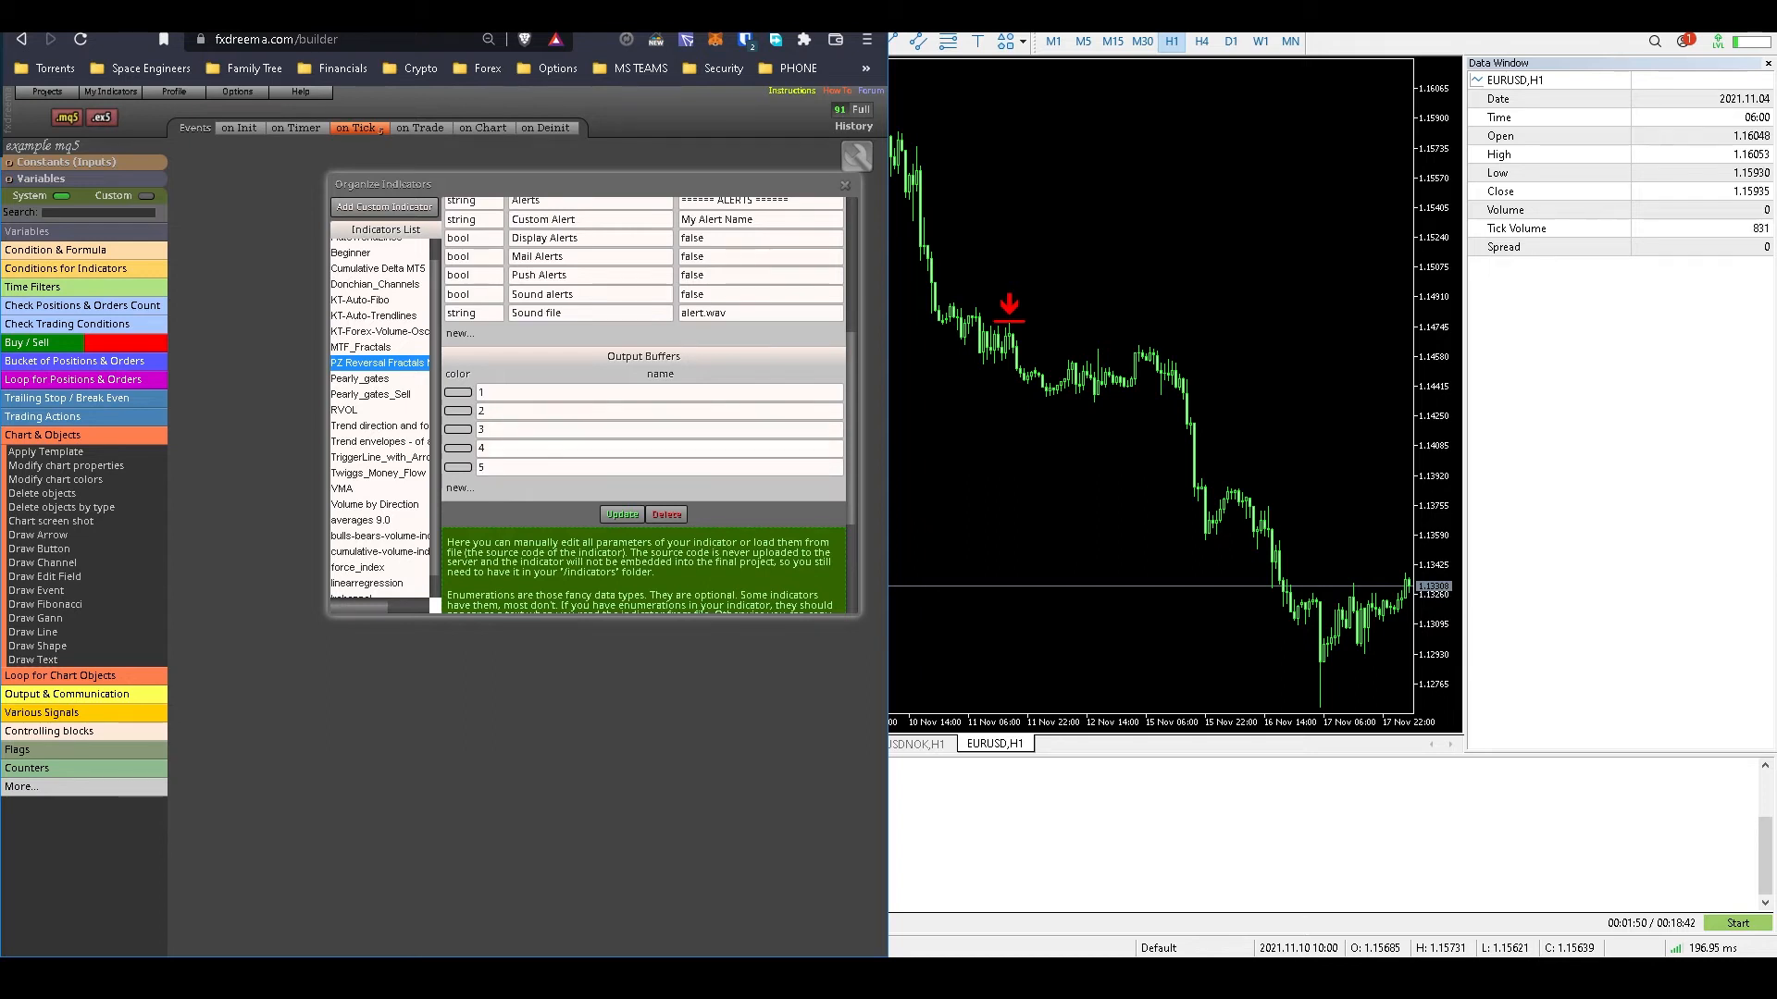
left_click(622, 515)
left_click(845, 185)
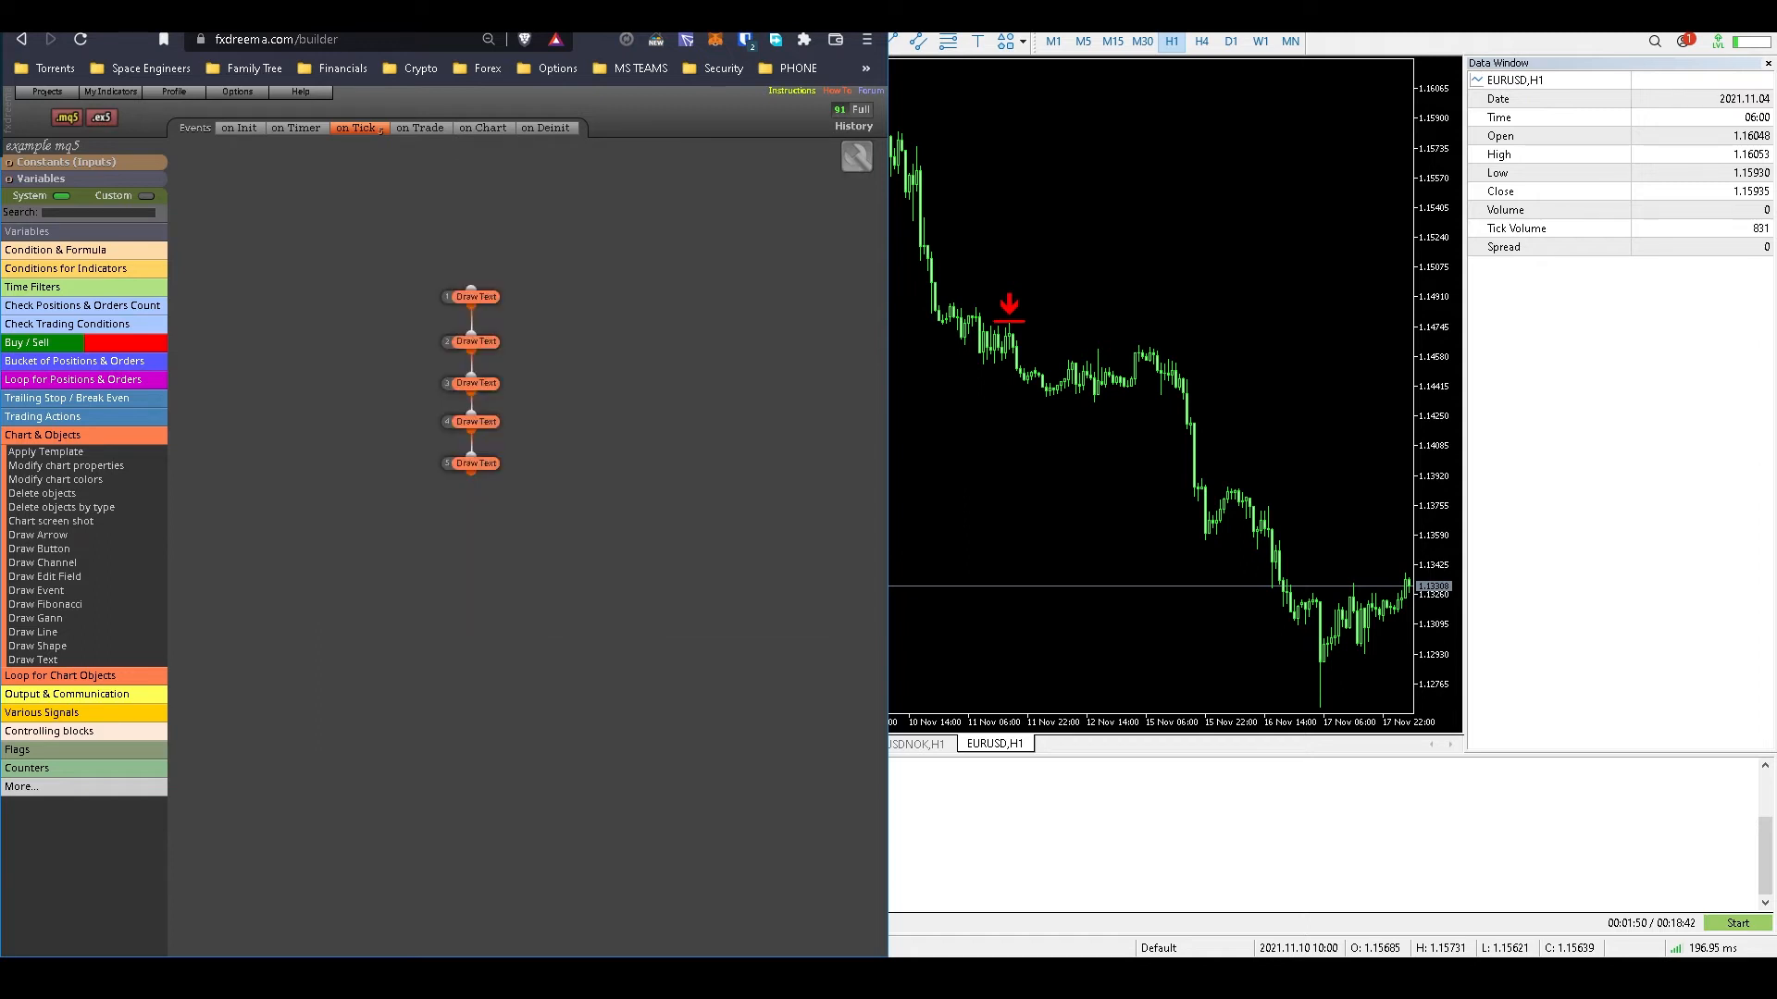
Step: Set the output buffer of the first Draw Text block to 0:1 and update the block's parameters
mouse_move(375, 236)
left_mouse_down()
mouse_move(528, 514)
mouse_move(583, 535)
left_mouse_up()
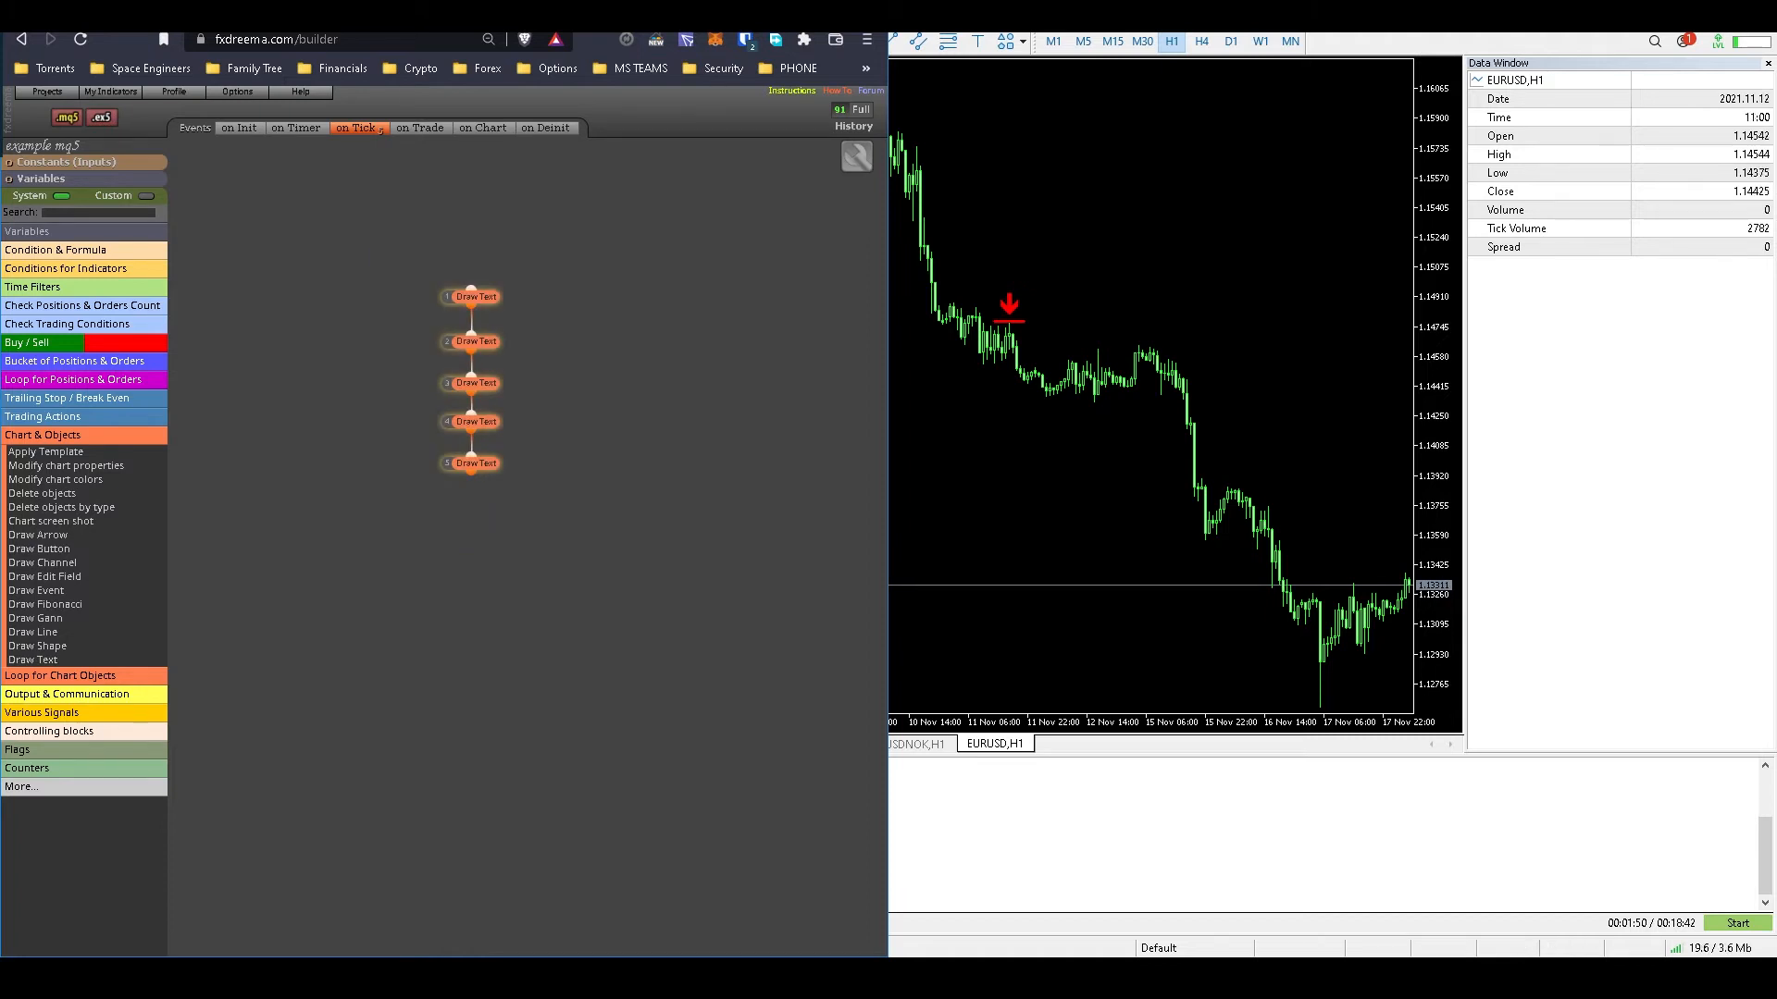
double_click(476, 297)
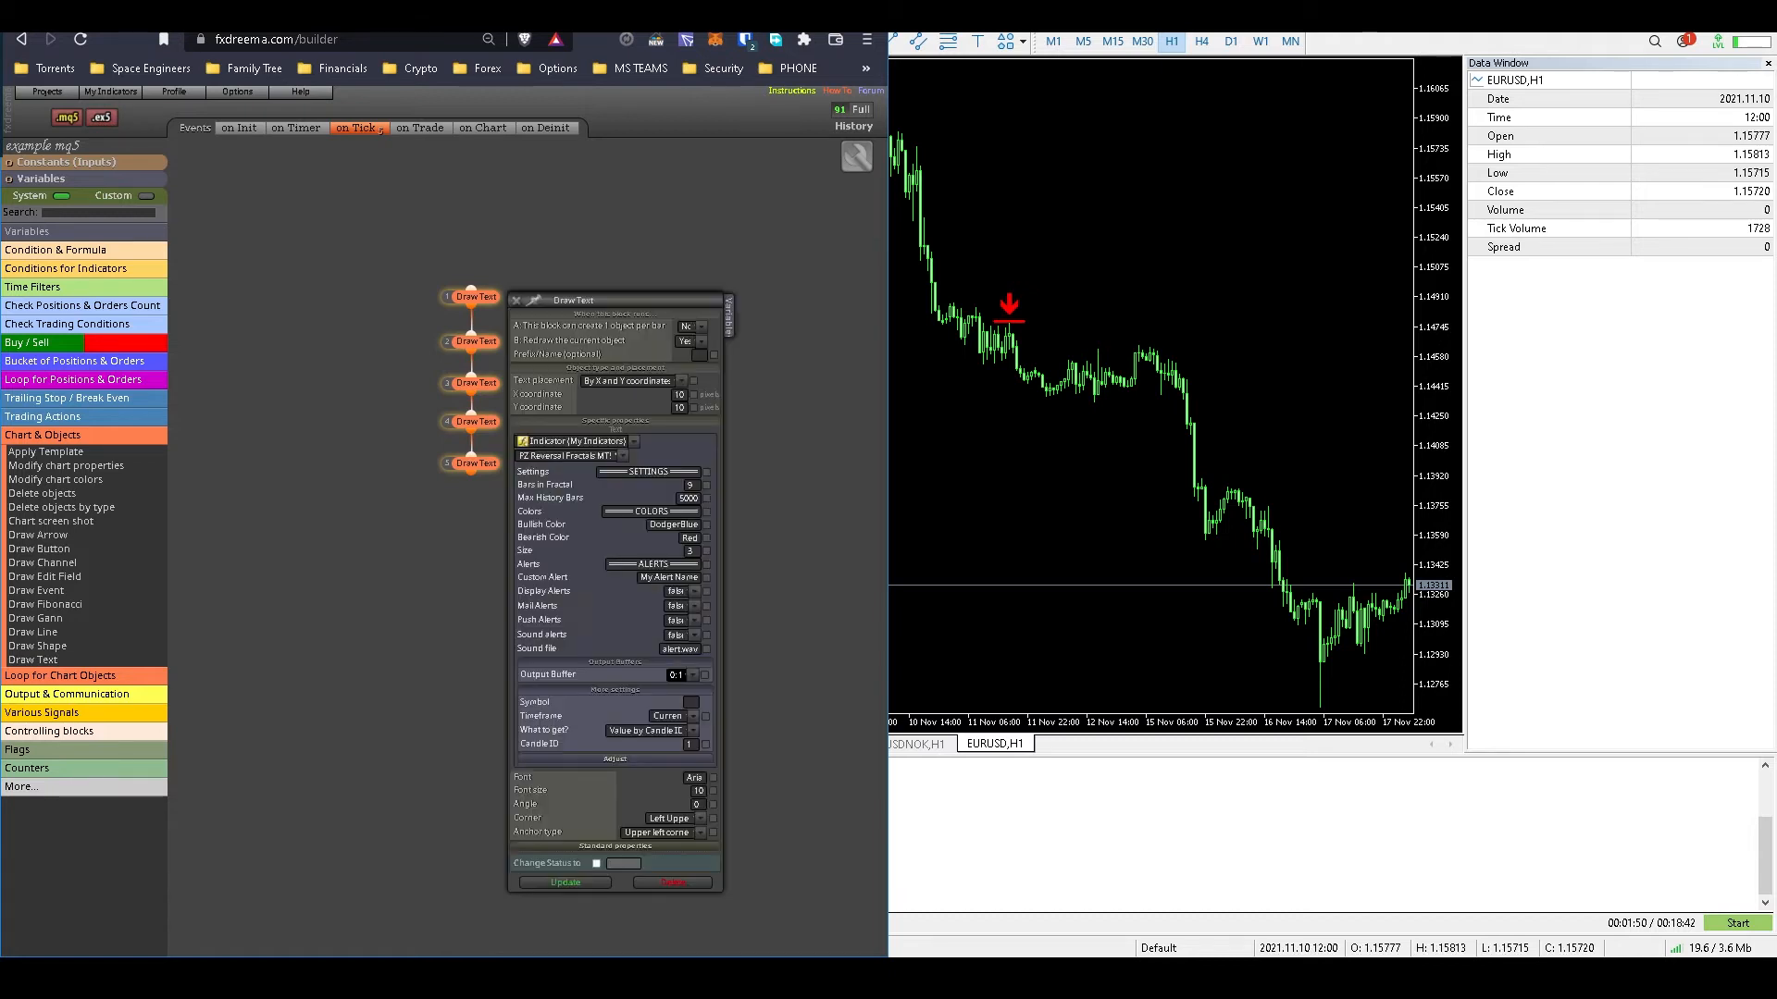
mouse_move(639, 300)
left_mouse_down()
mouse_move(667, 215)
mouse_move(652, 211)
left_mouse_up()
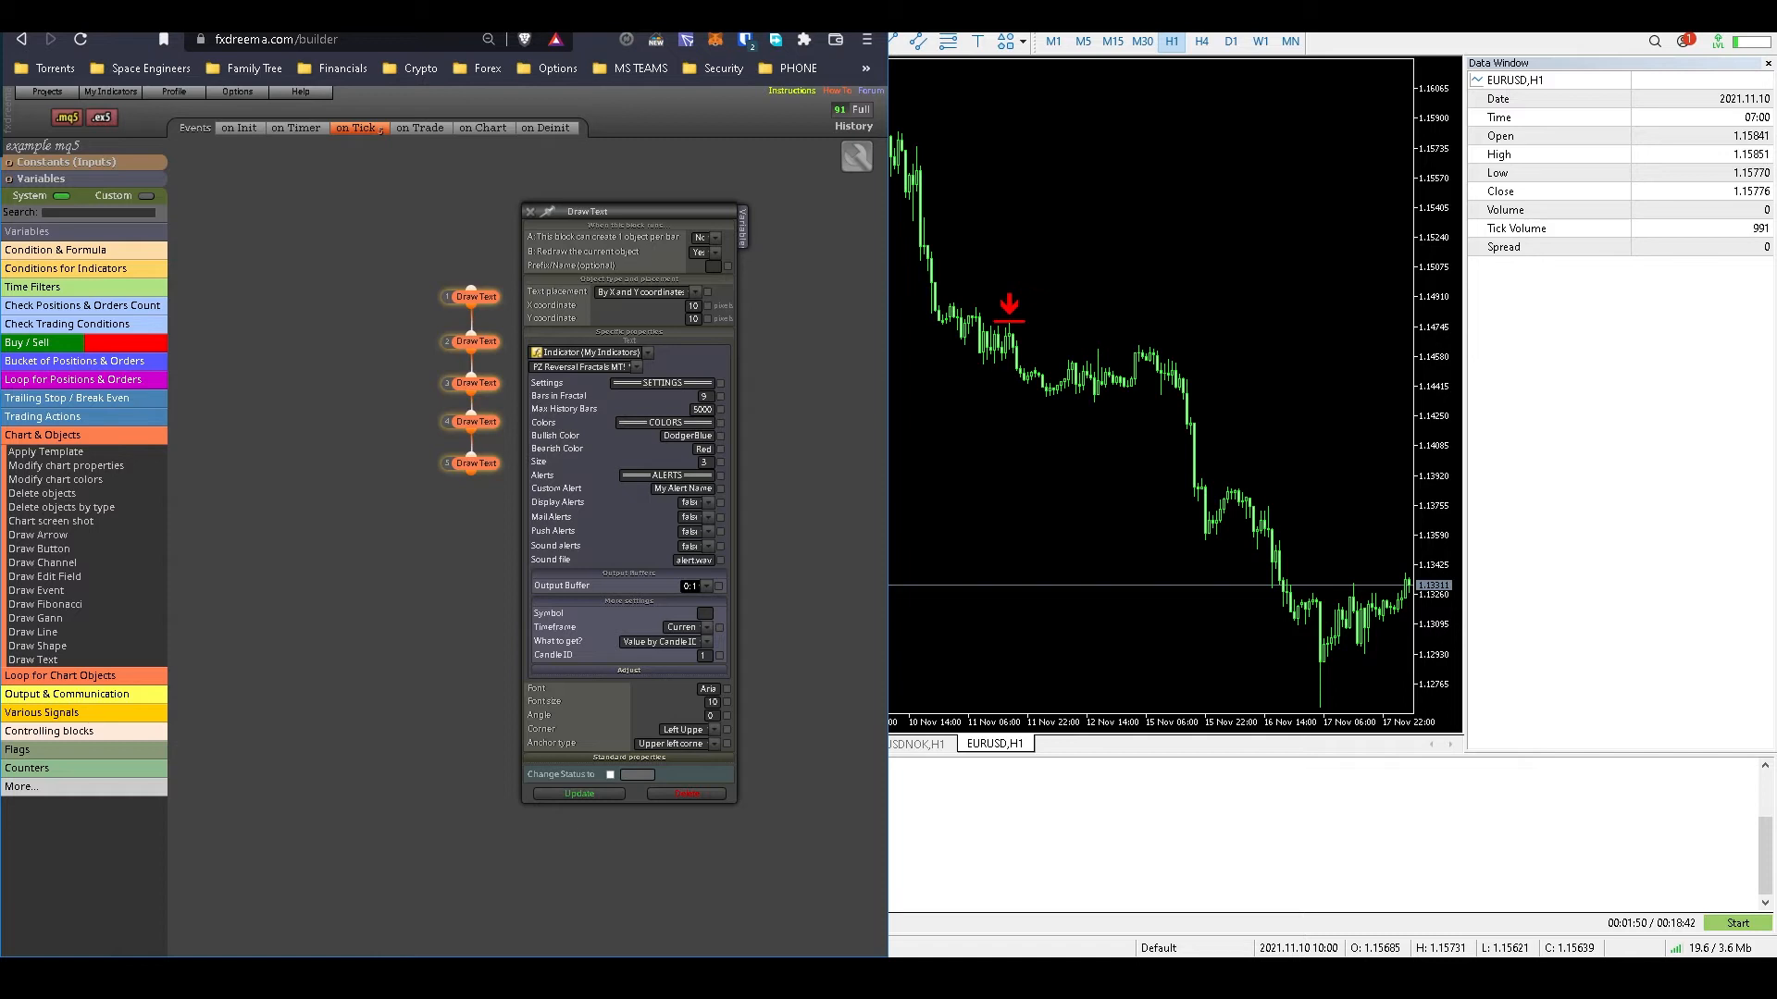
left_click_drag(637, 211, 702, 188)
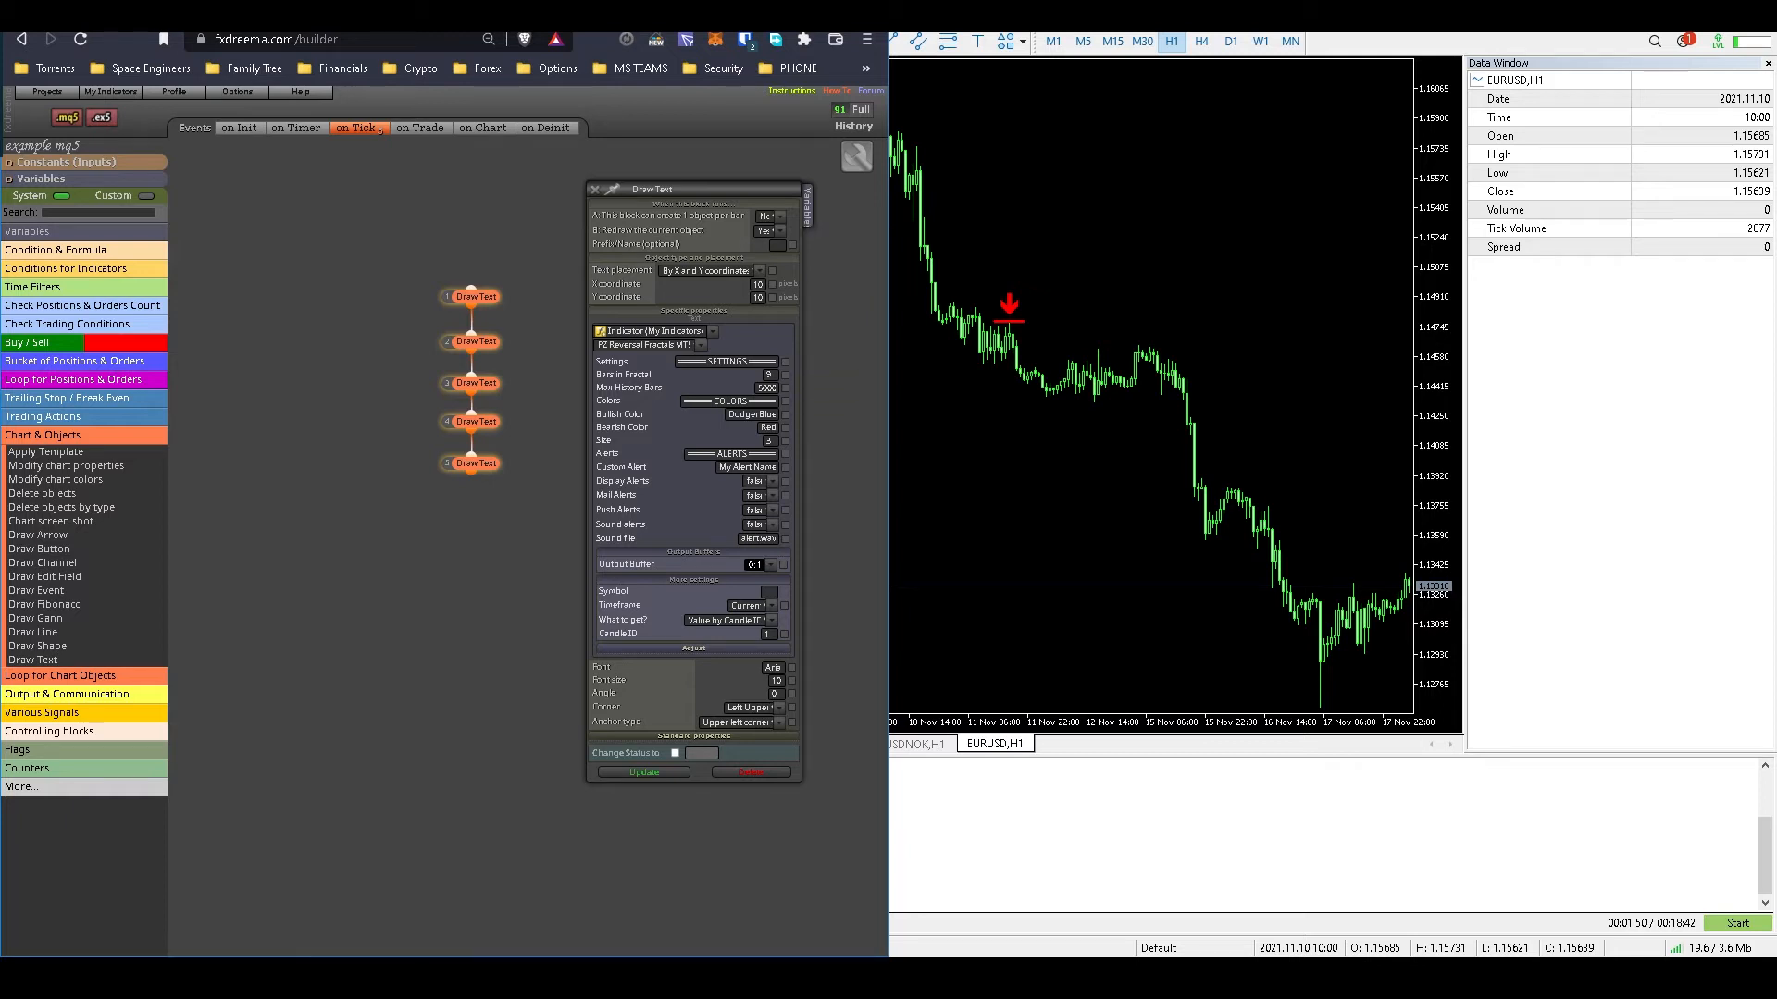
left_click(765, 564)
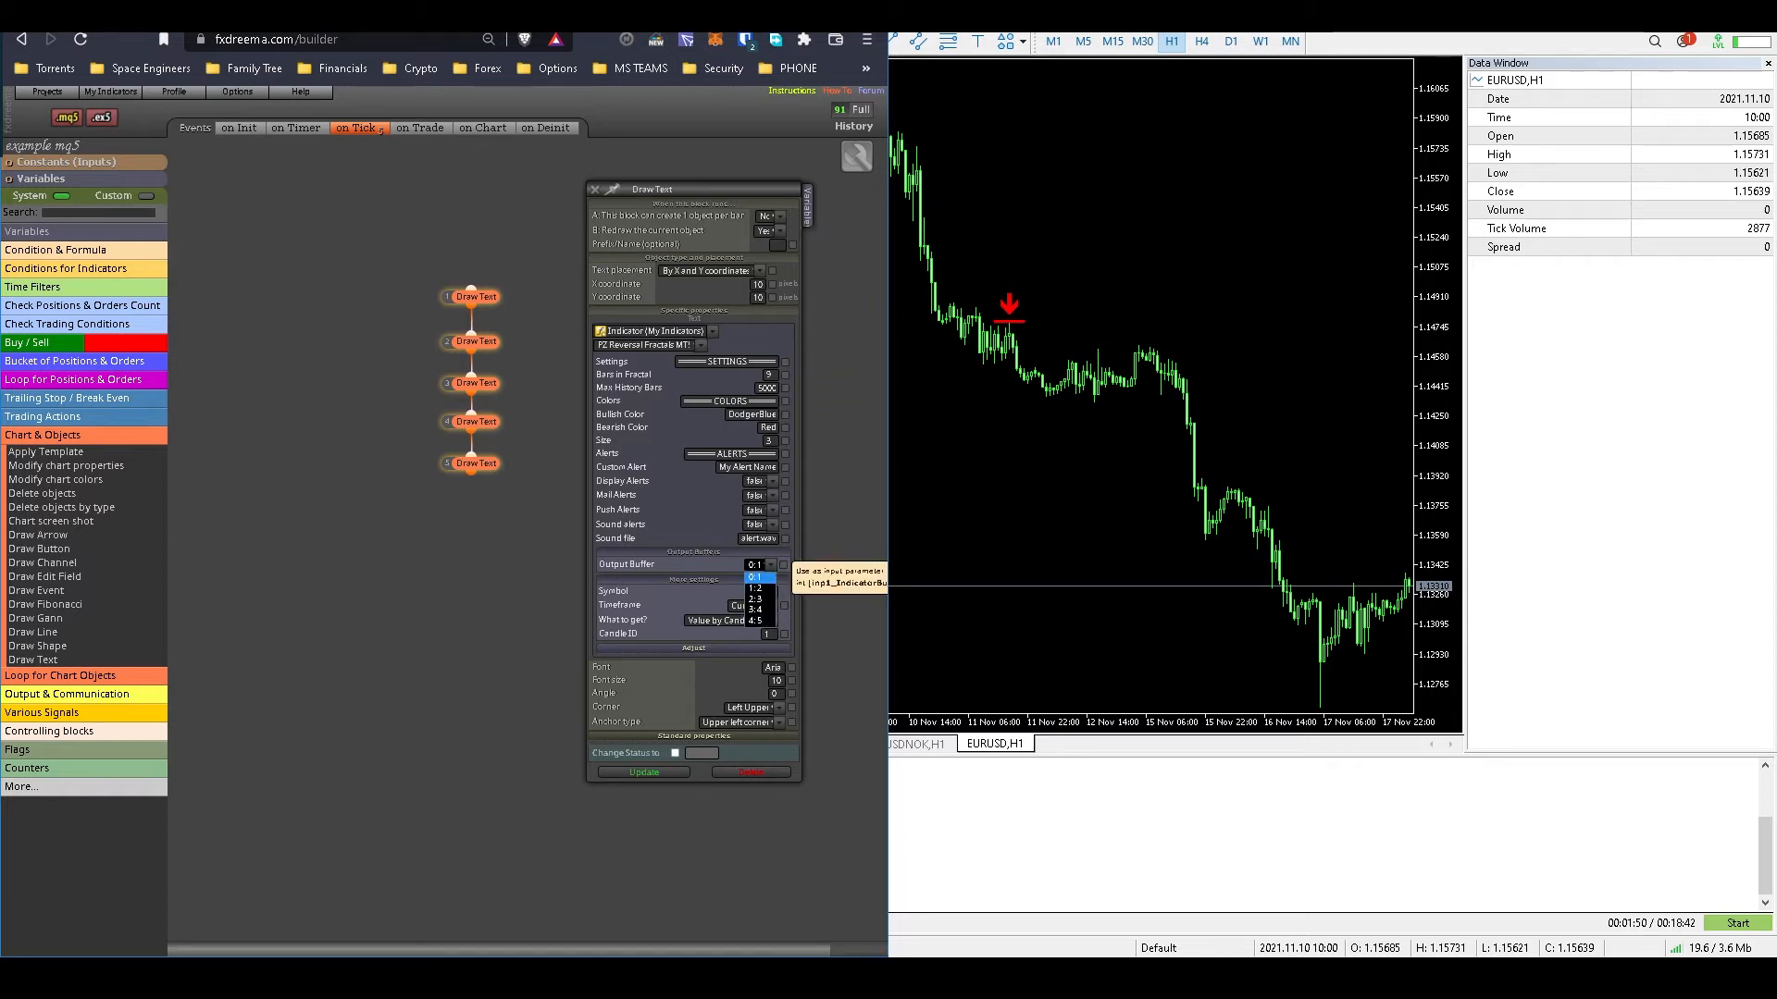
left_click(756, 577)
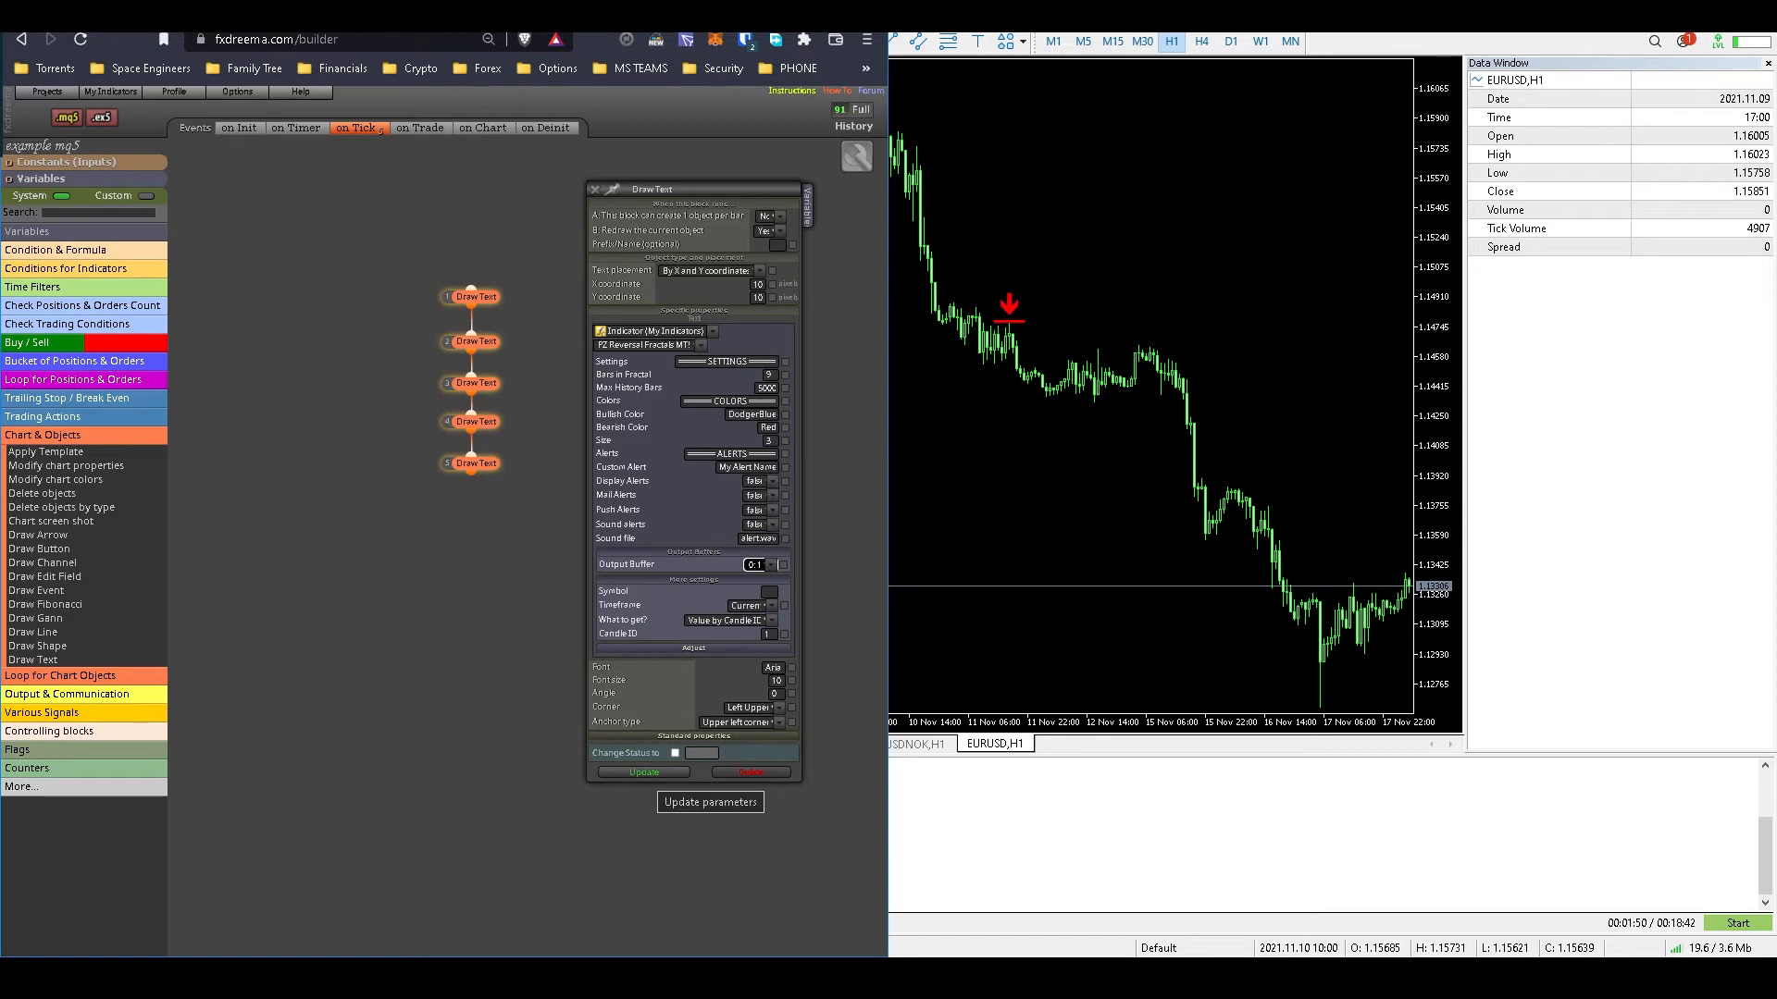
left_click(644, 772)
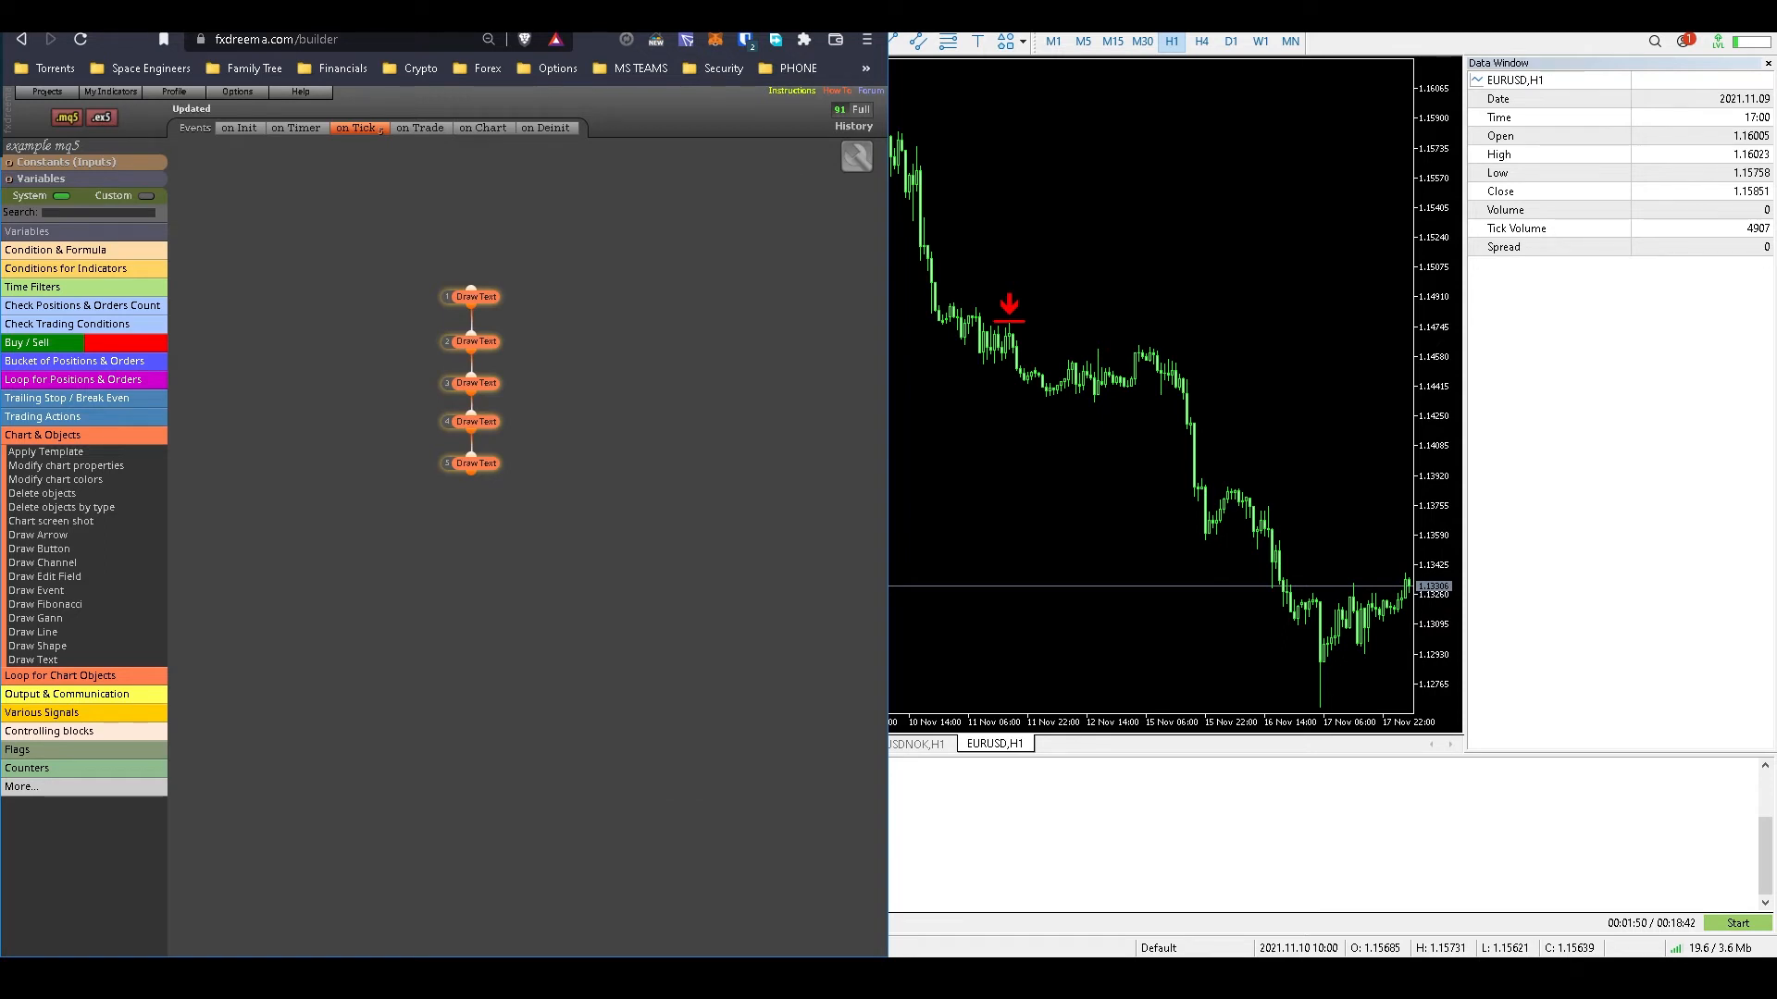
Step: Check the second Draw Text block's output buffer, and pick 2:3 as the third block's output buffer before closing it
double_click(476, 342)
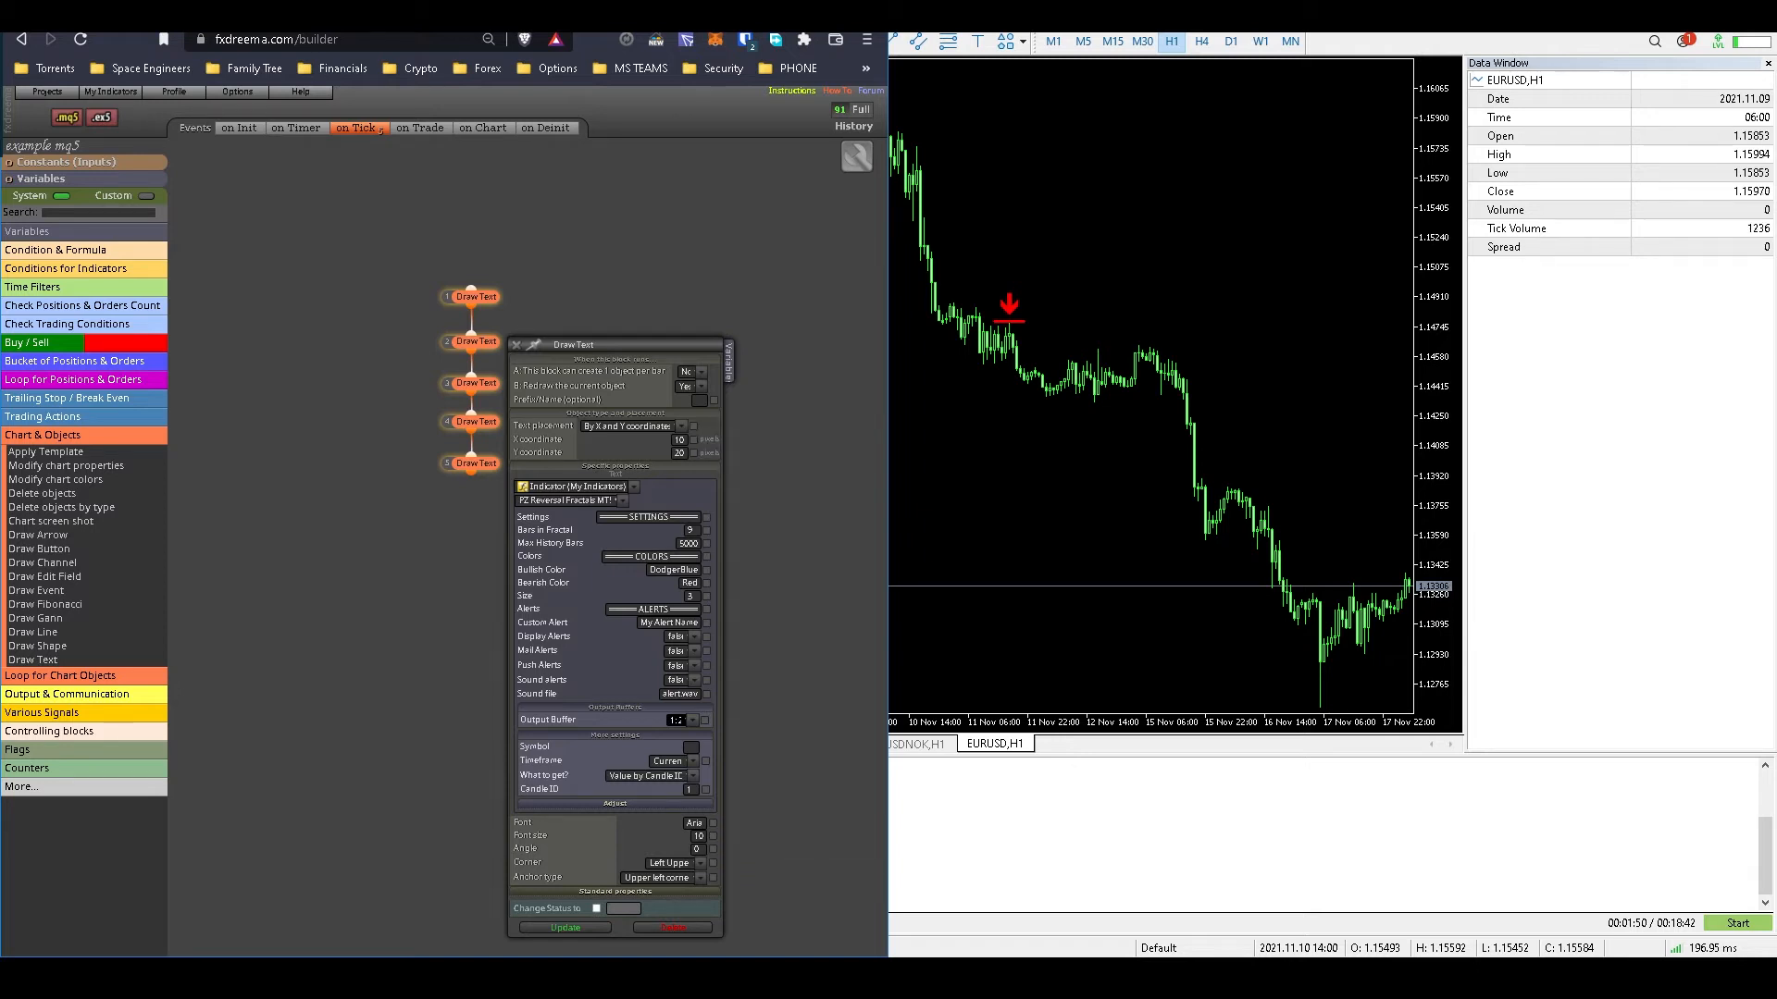
key("Escape")
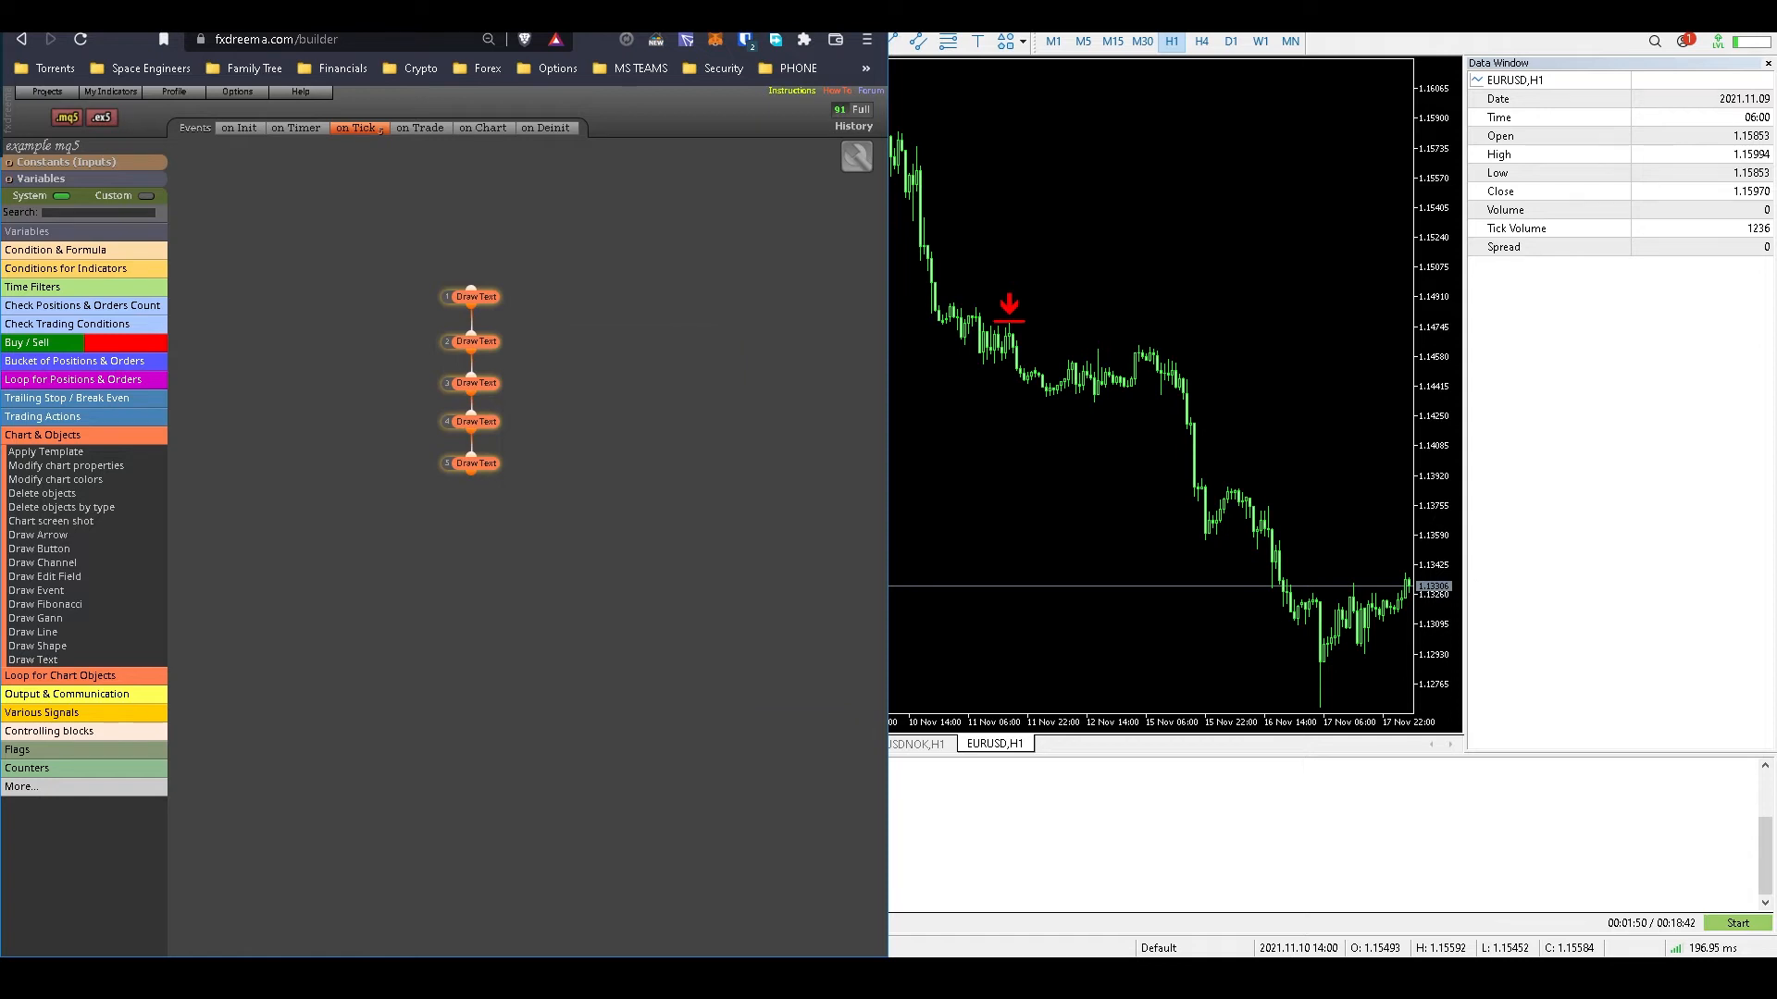
double_click(475, 383)
left_click(685, 725)
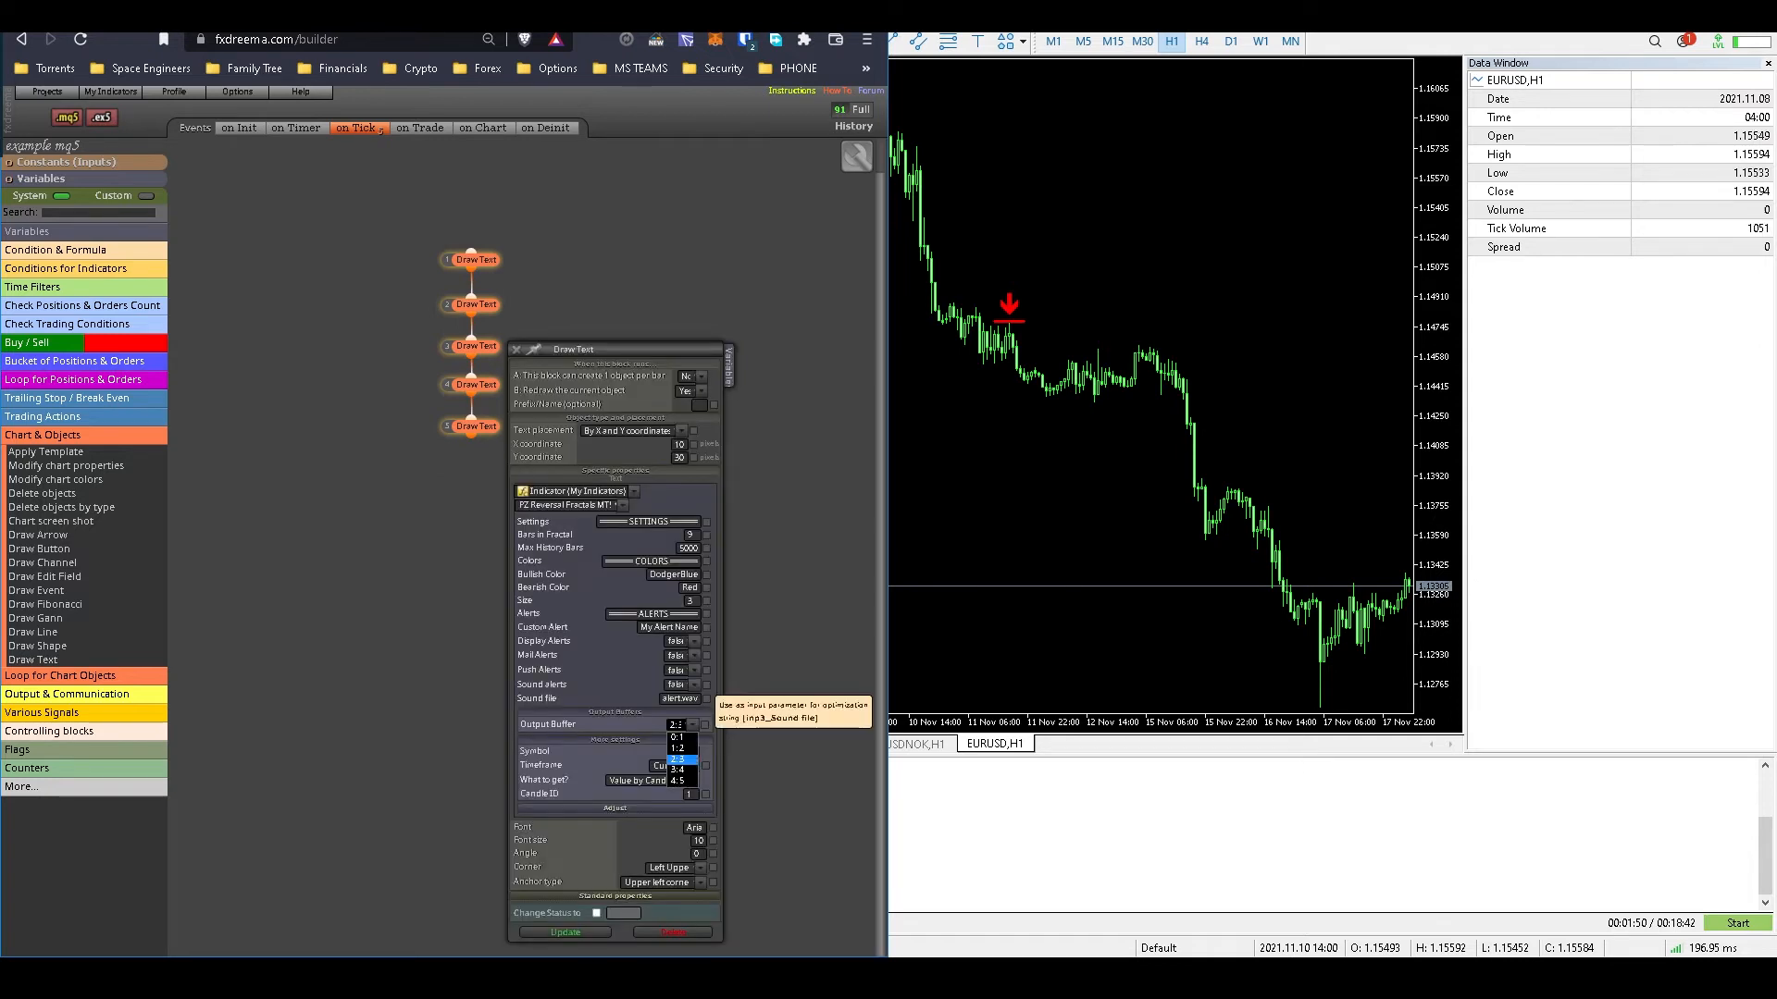
left_click(683, 759)
left_click(516, 350)
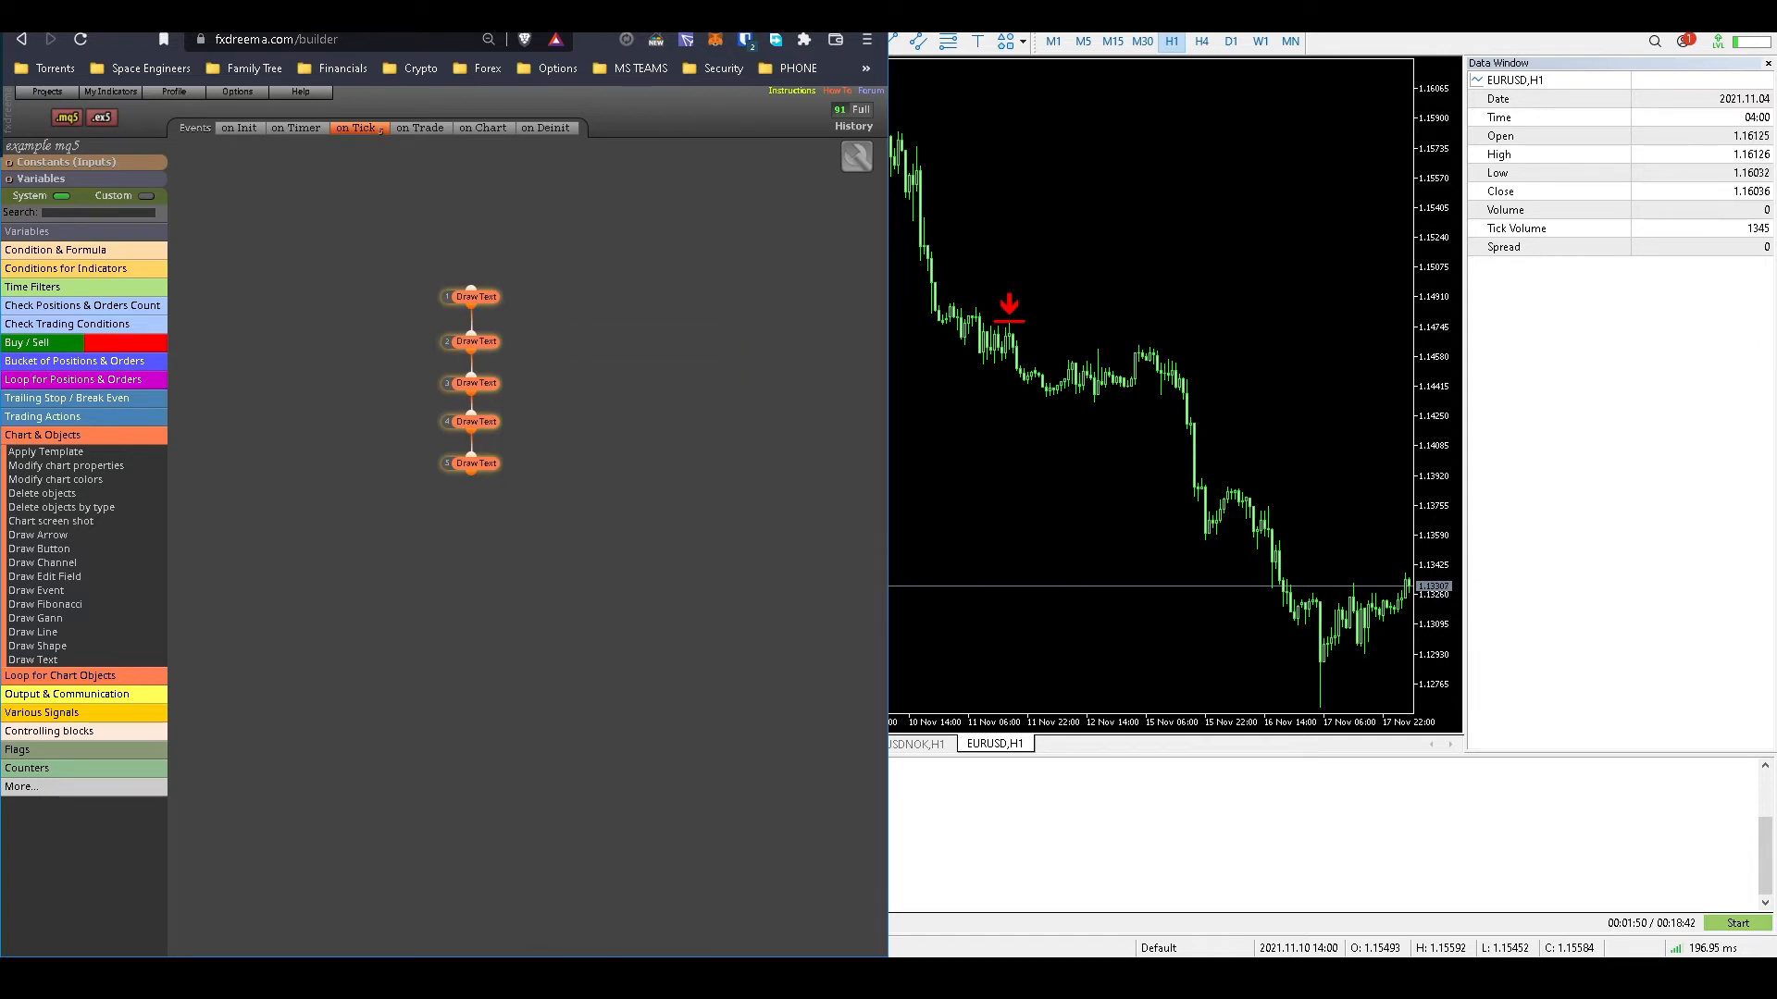
Step: Check the last two Draw Text blocks, picking output buffer 3:4 in the fourth and the final buffer option in the fifth
double_click(475, 422)
left_click(685, 725)
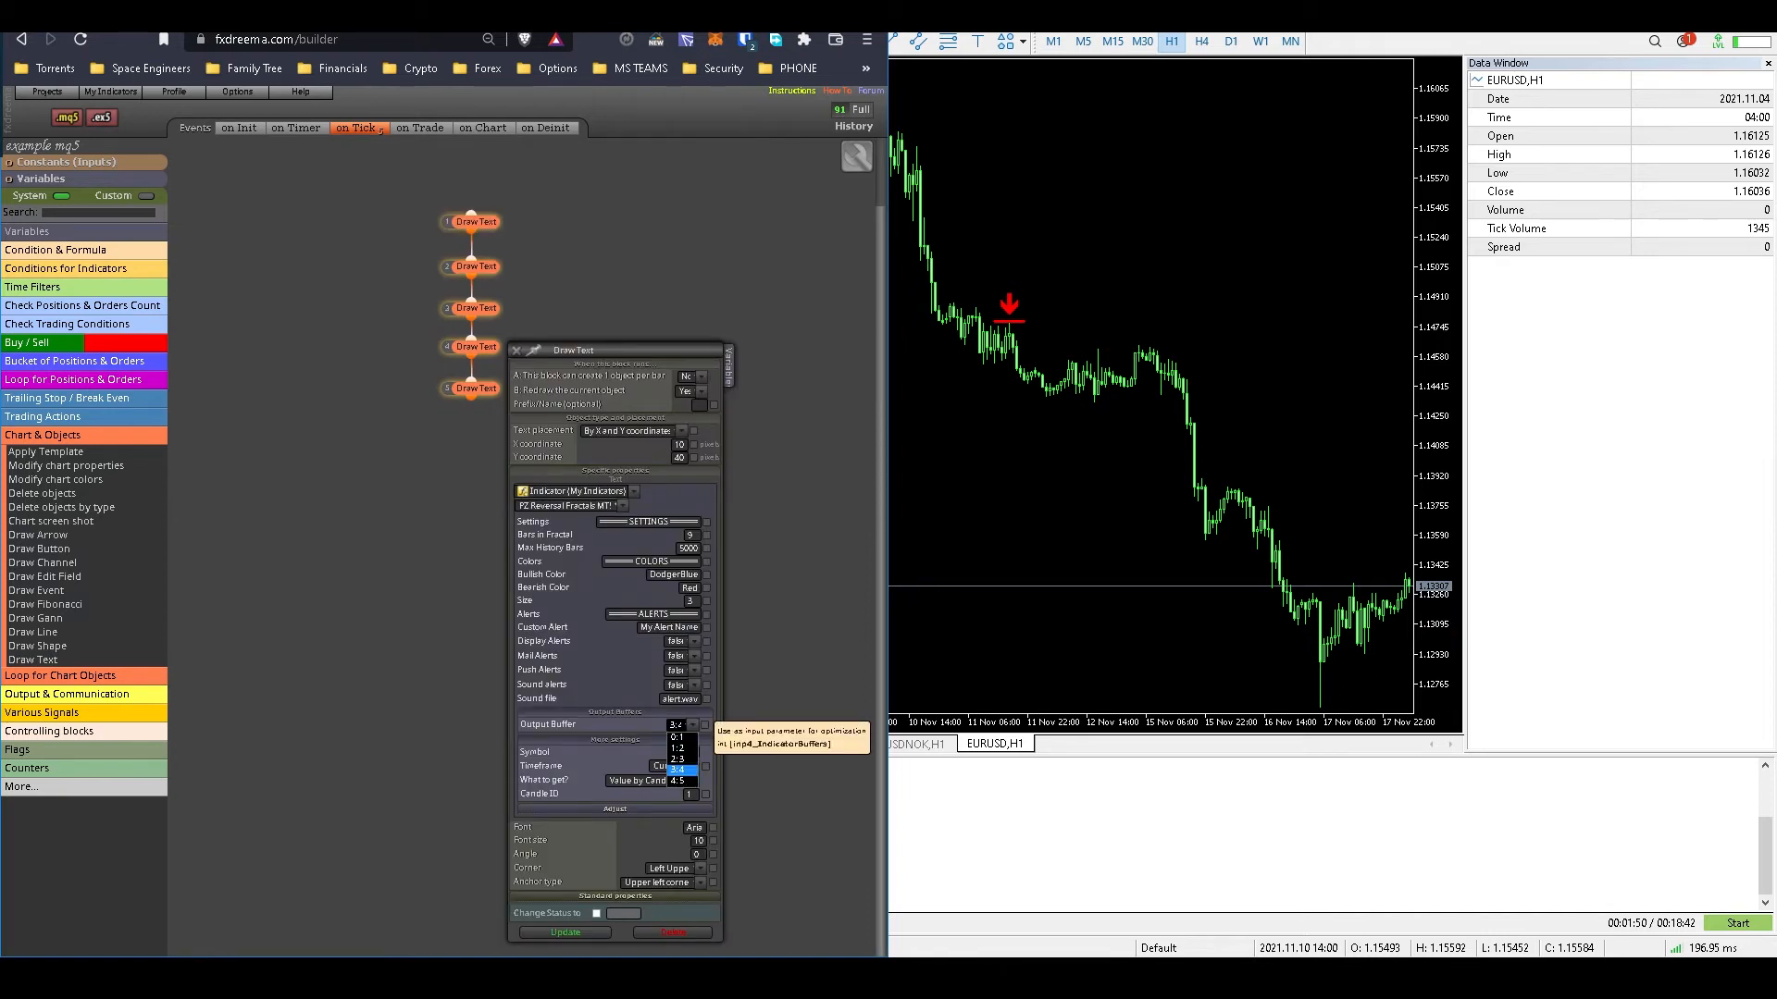
left_click(681, 770)
left_click(517, 350)
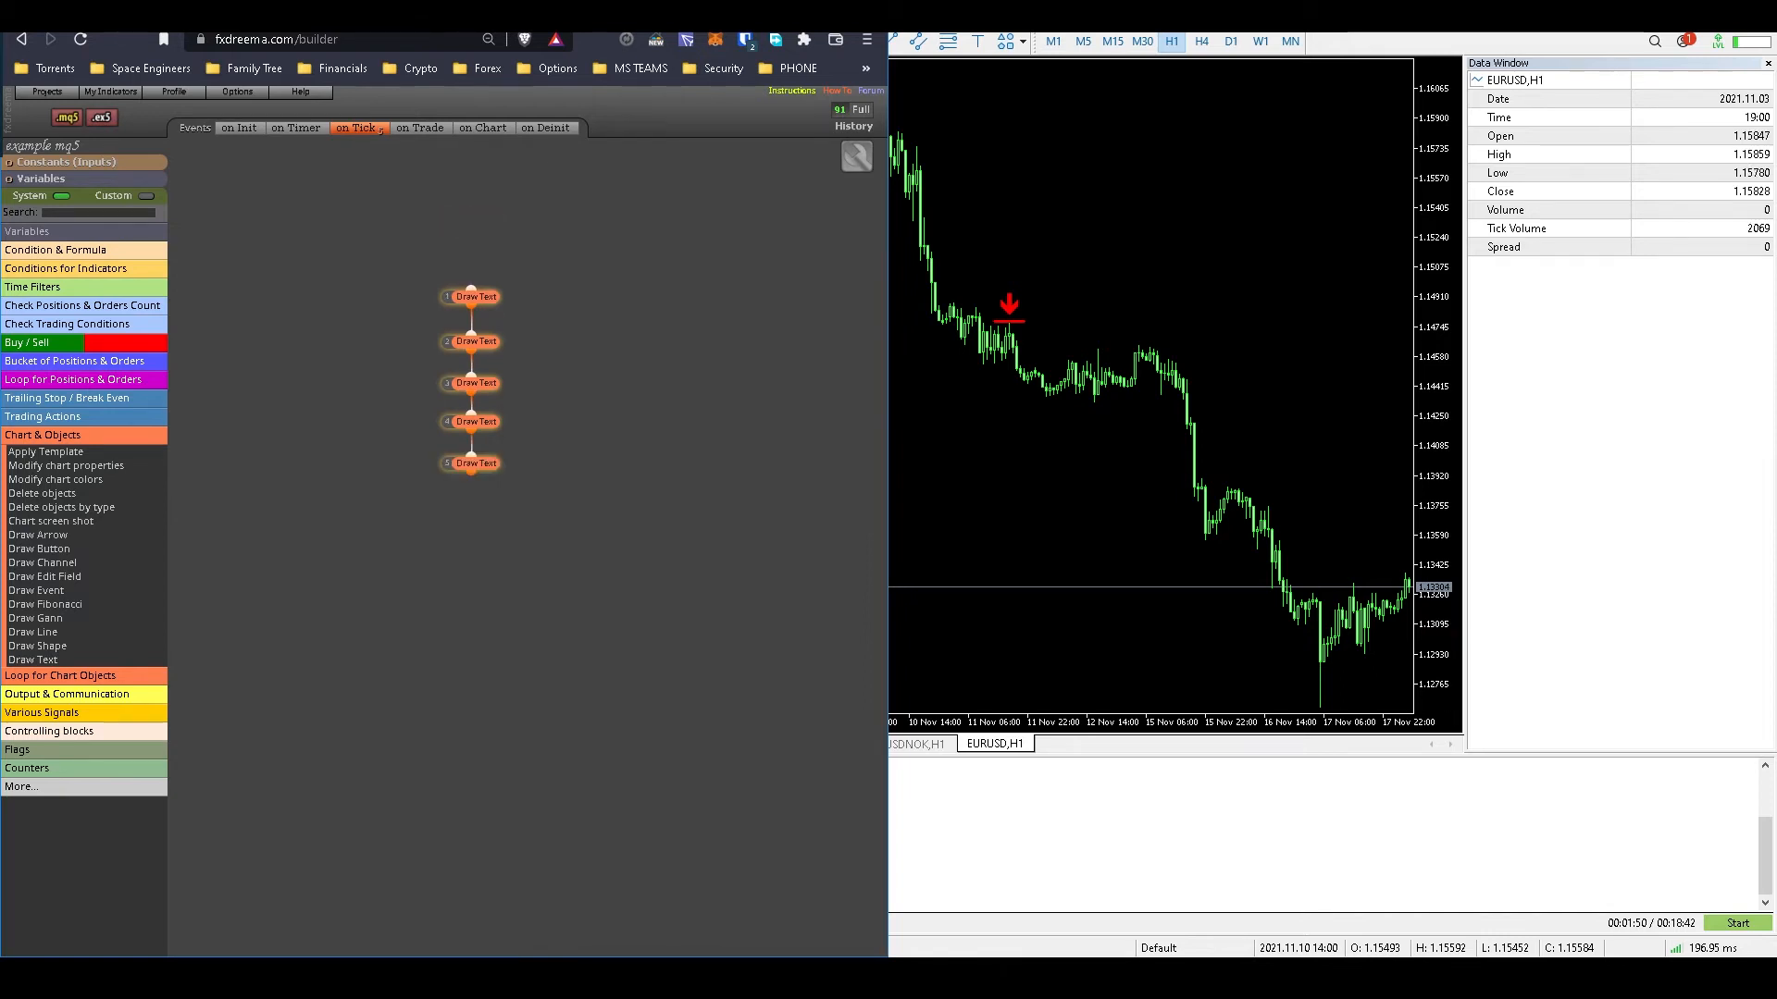
double_click(476, 462)
left_click(690, 725)
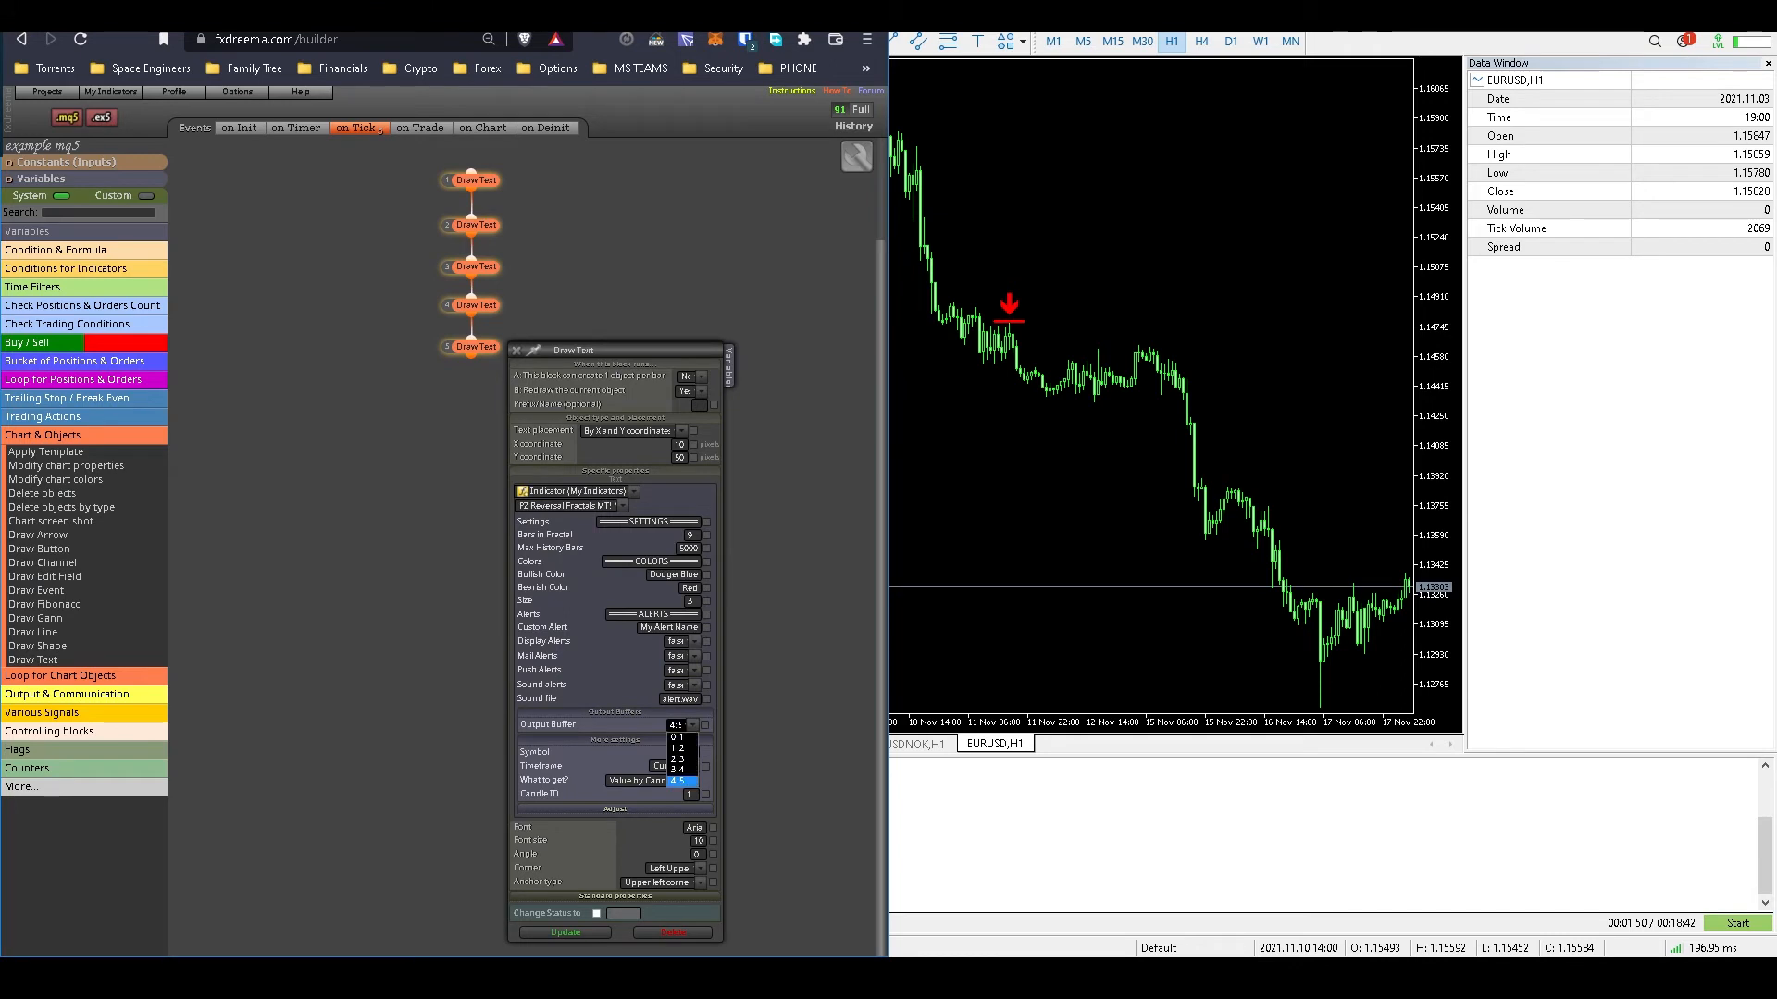
left_click(681, 781)
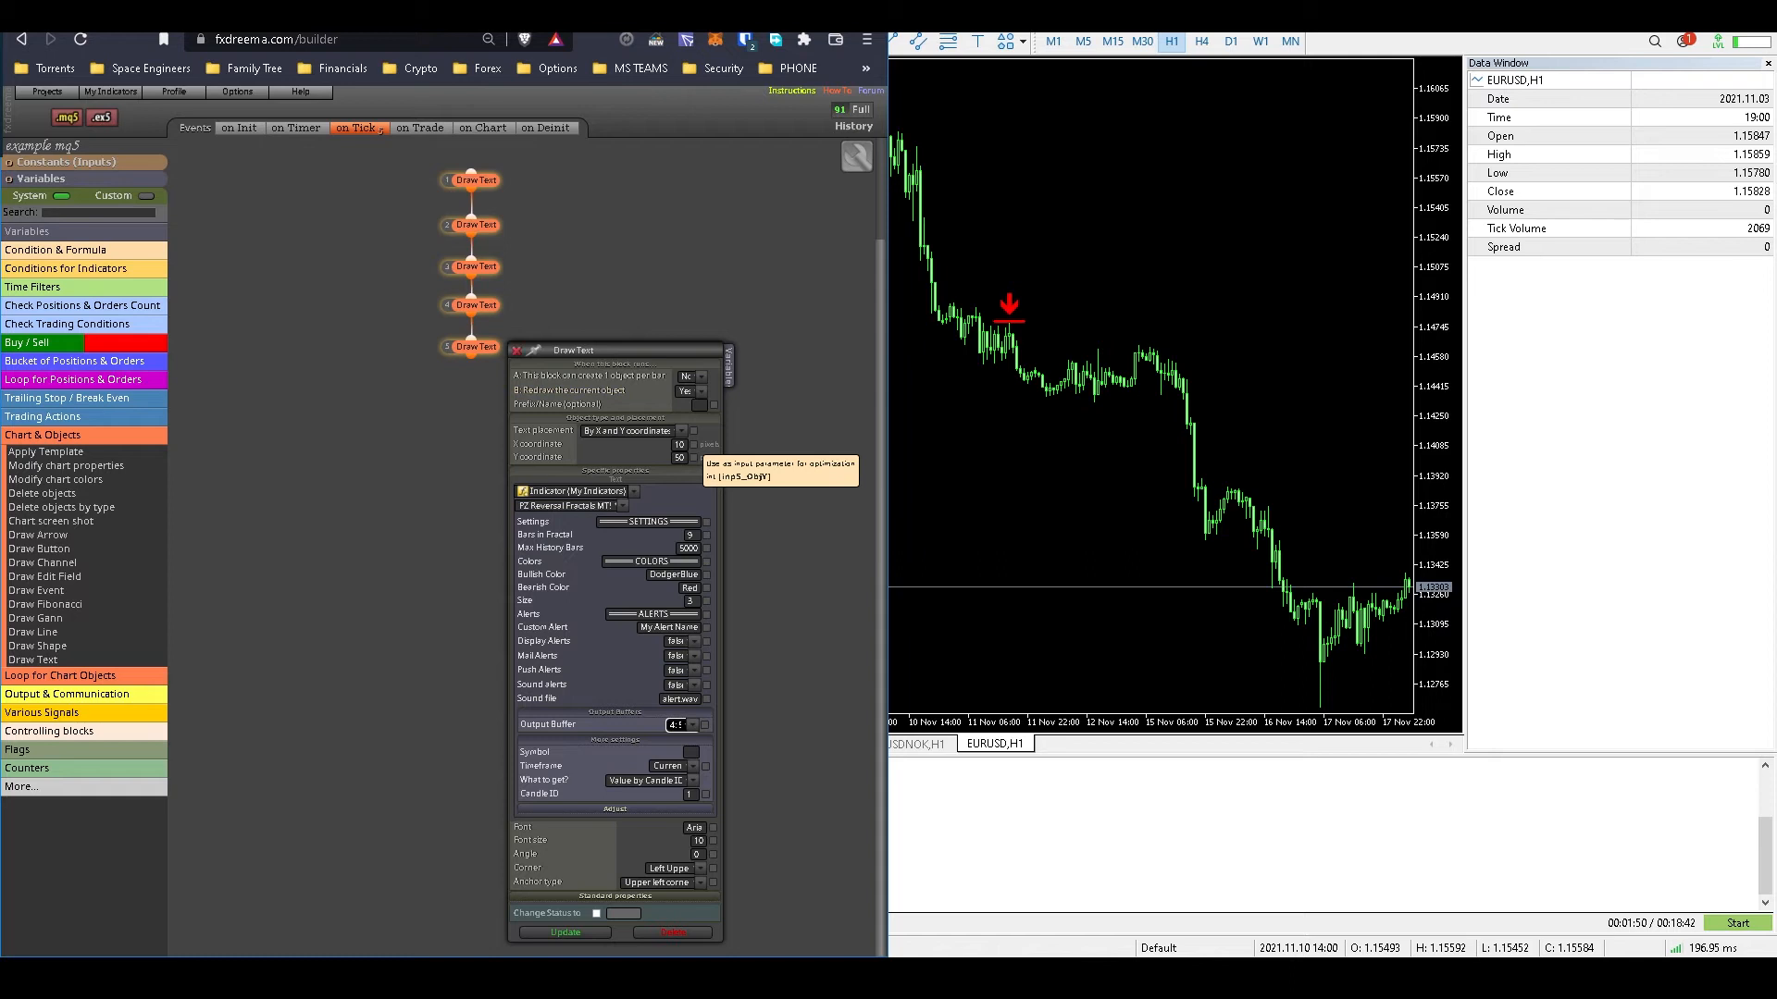
left_click(516, 351)
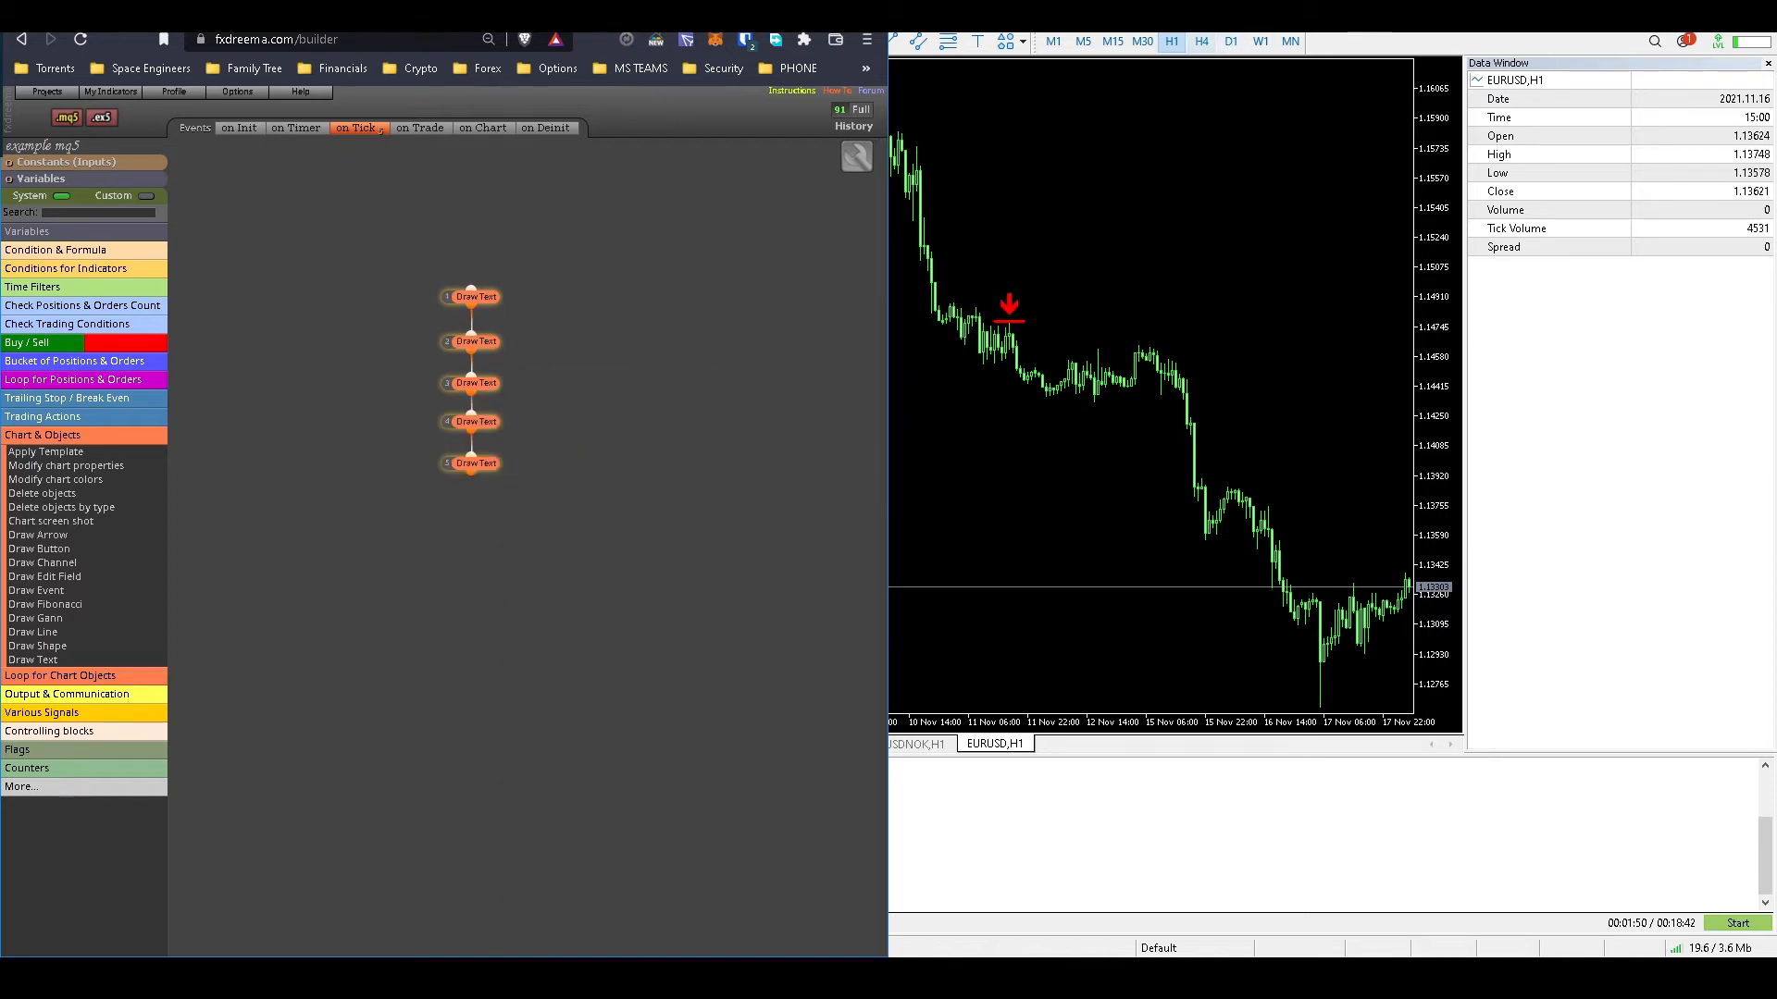
Step: Switch to MetaTrader 5, start the visual strategy test of Advisors\example mq5.ex5 on USDCAD H1 and hide the test chart's grid
left_click(1110, 407)
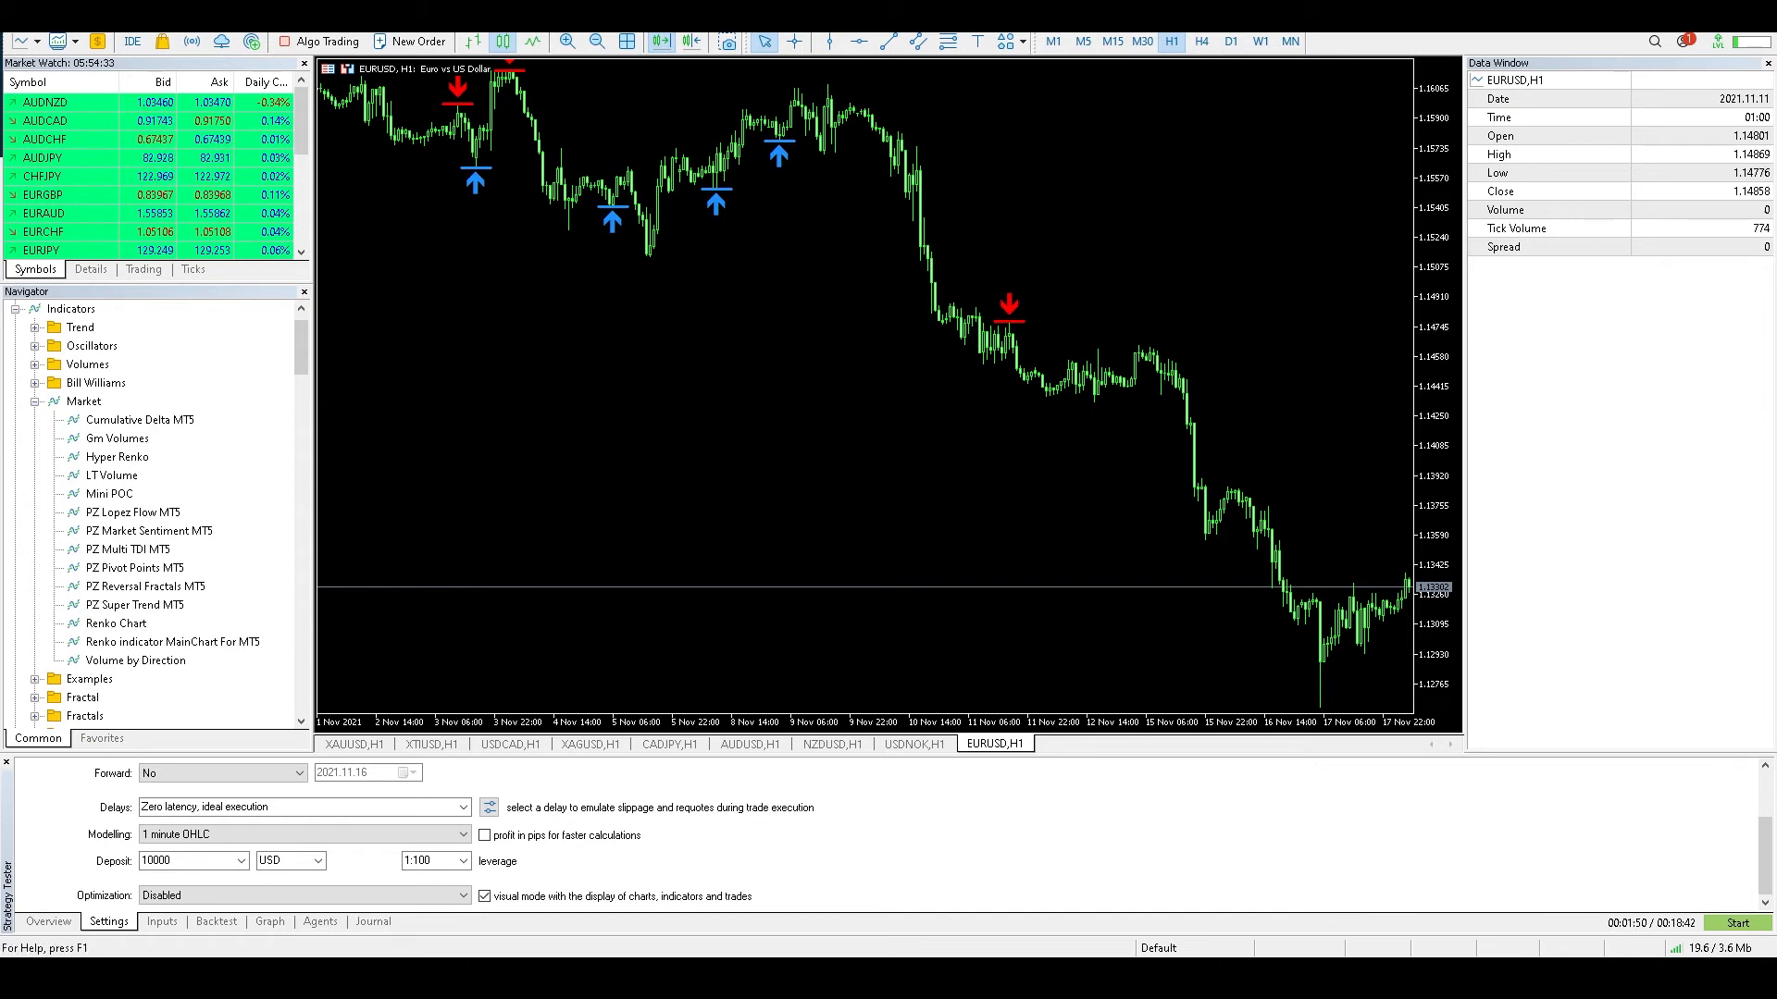
scroll(833, 833, "up", 3)
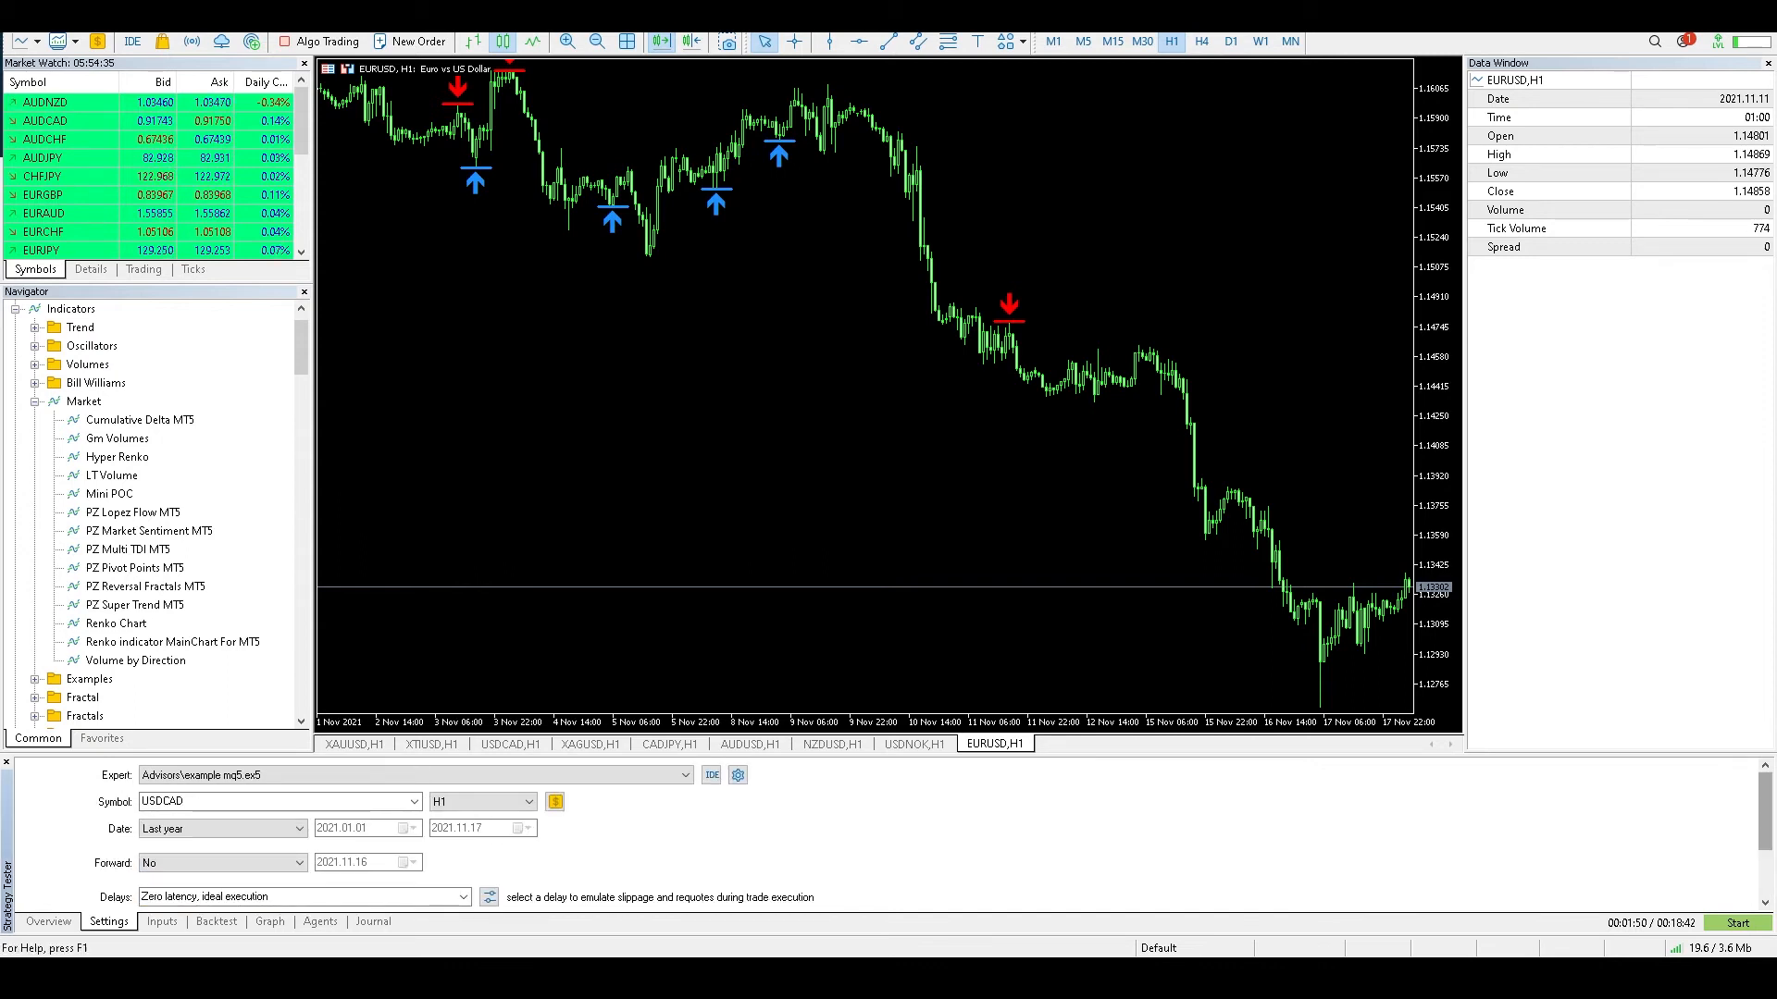
left_click(936, 828)
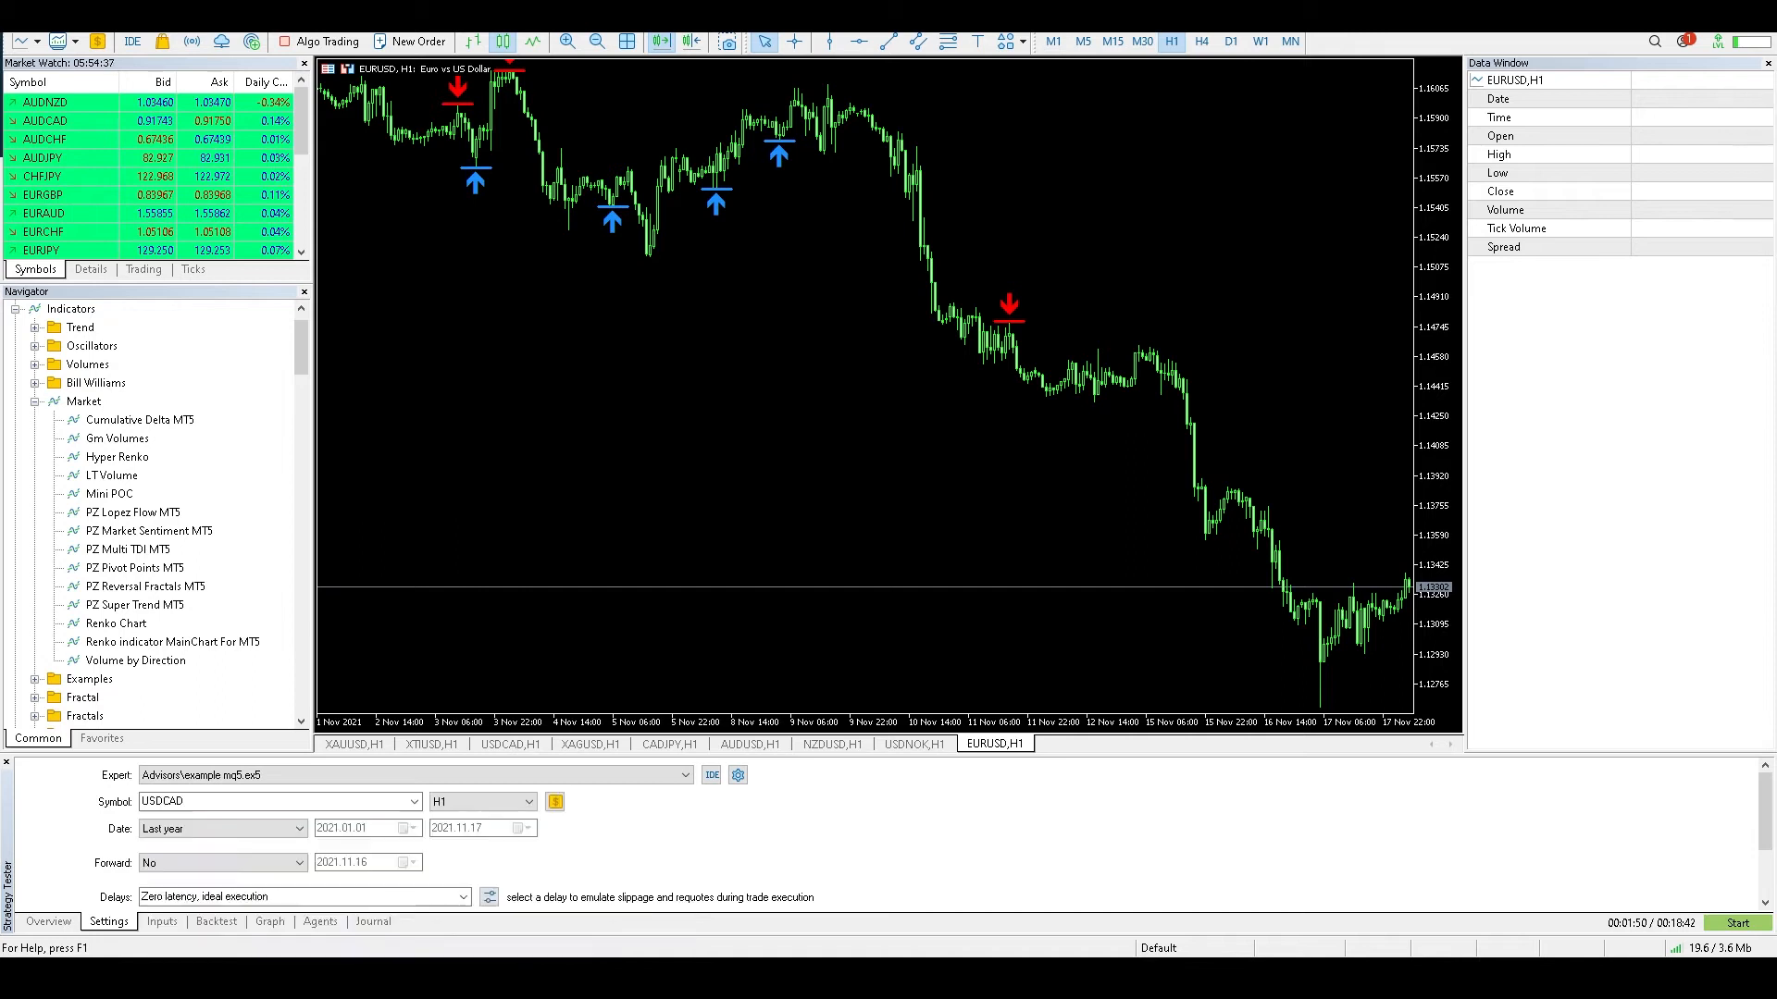
left_click(685, 775)
left_click(245, 813)
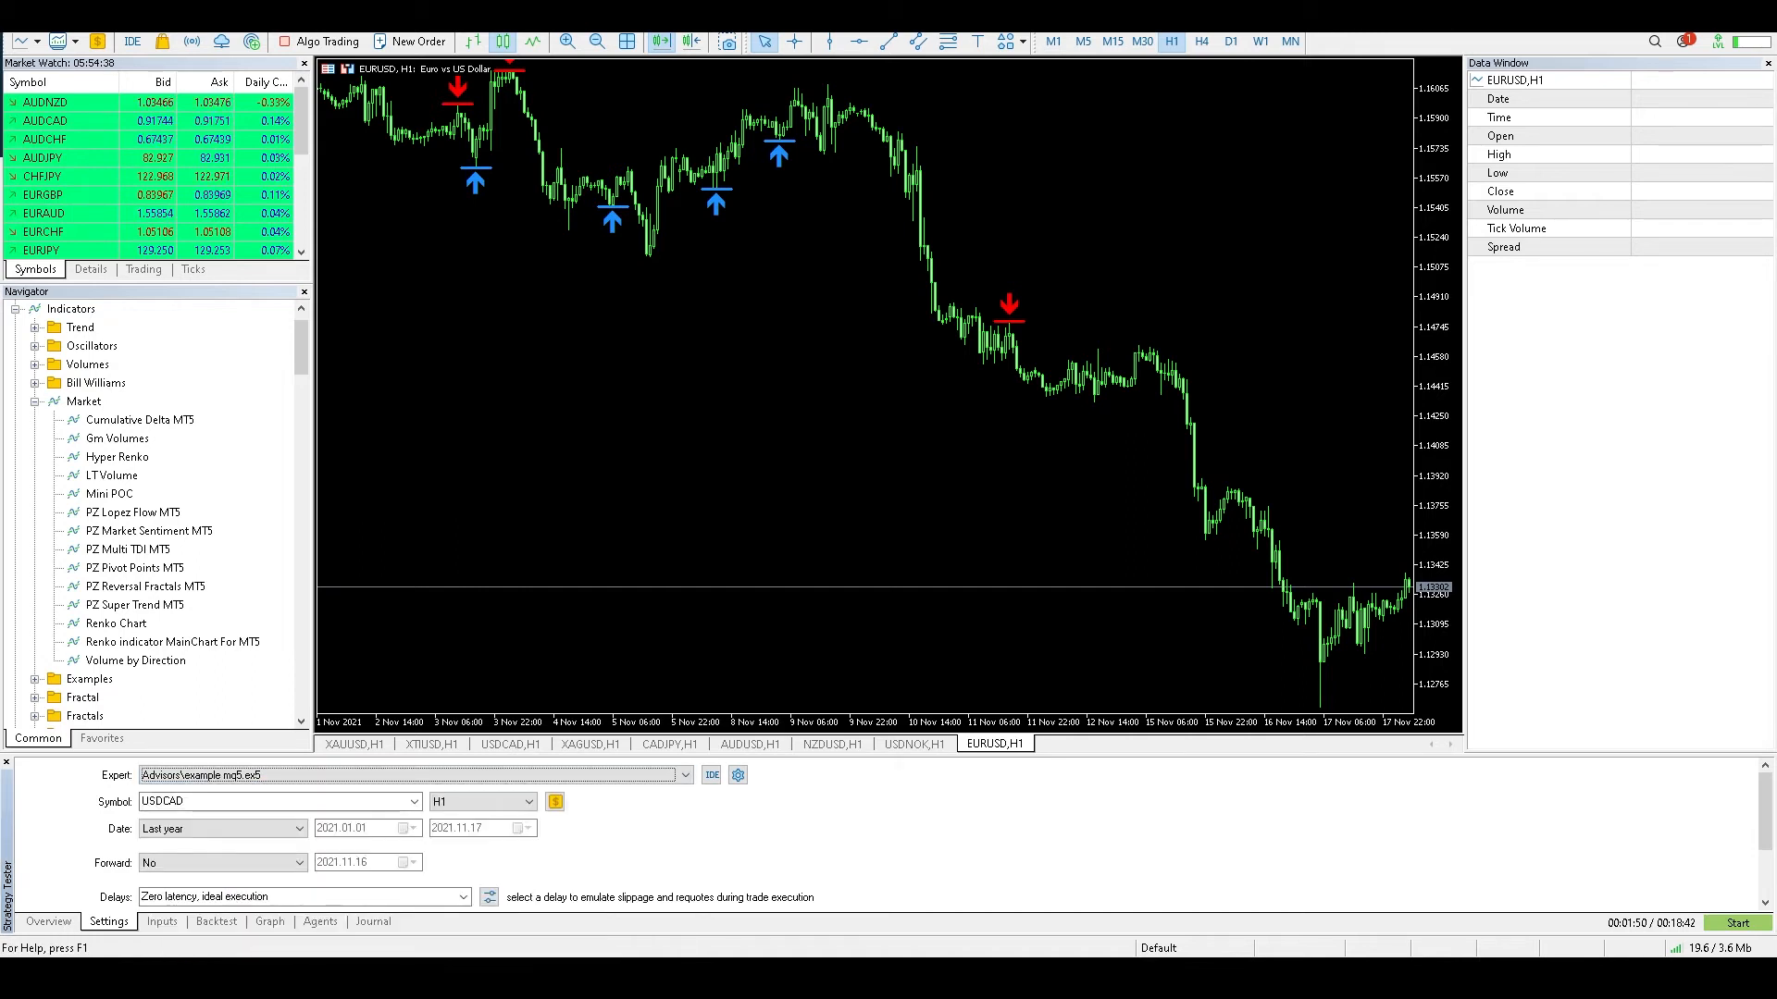
left_click(1738, 923)
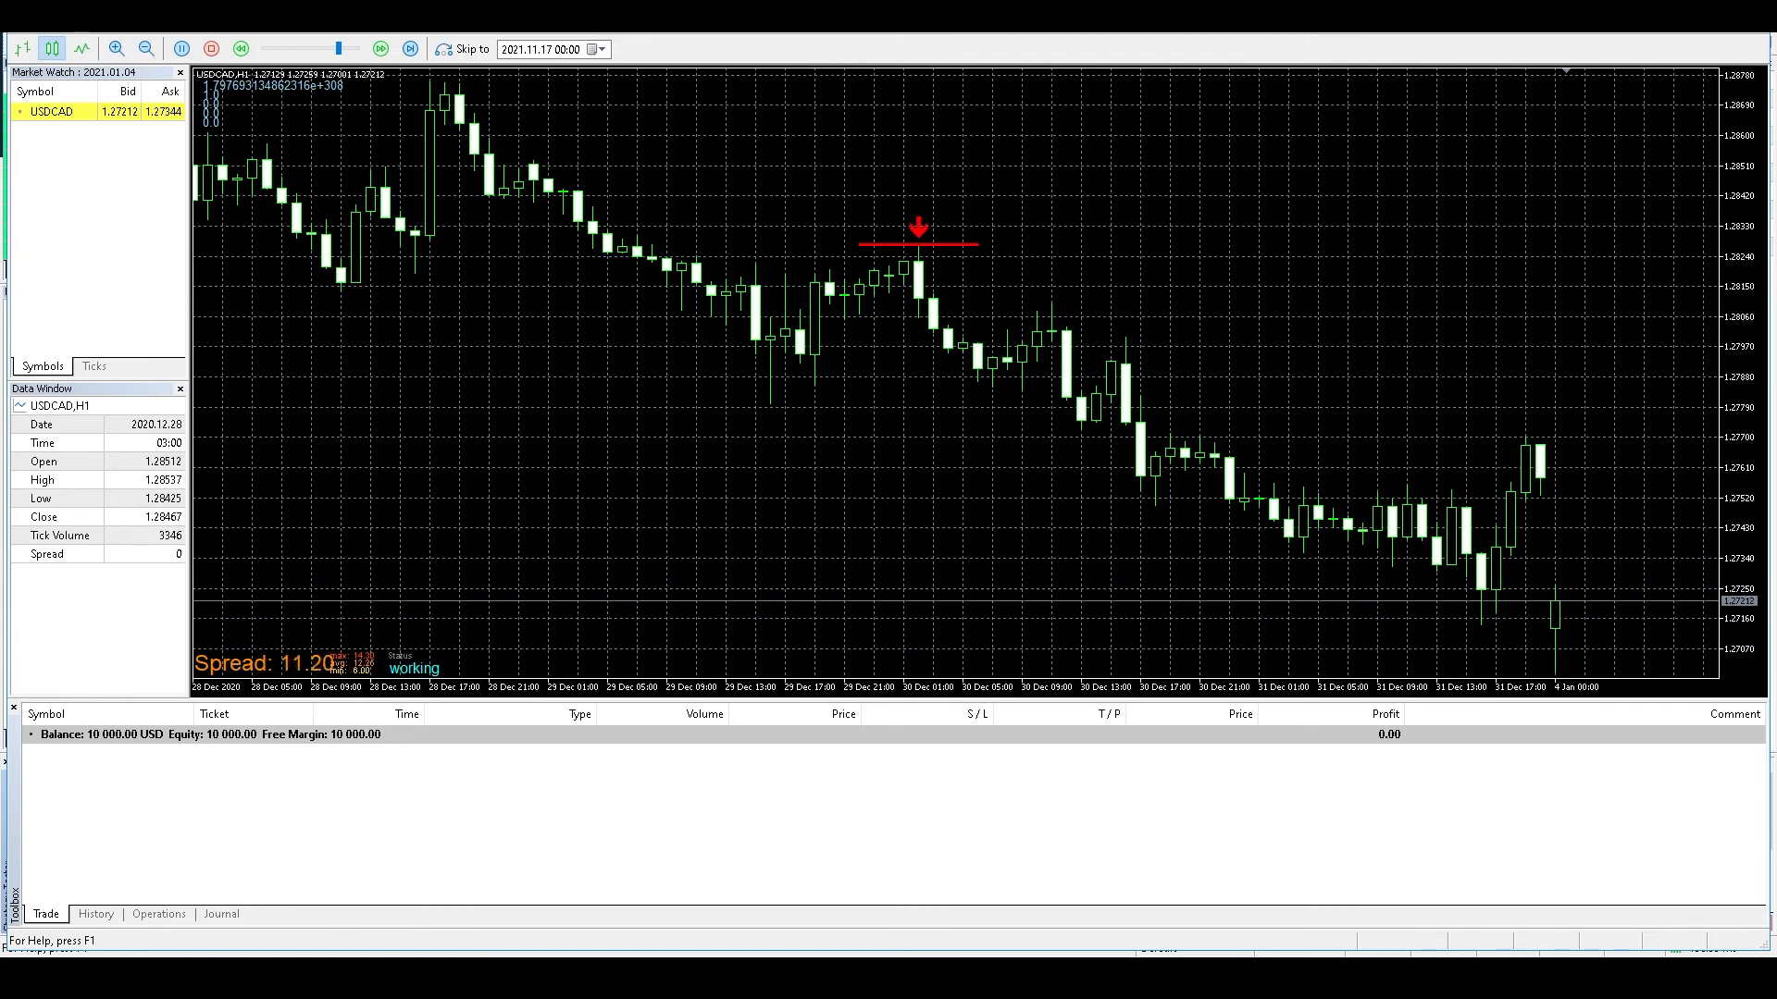
left_click(105, 25)
left_click(130, 198)
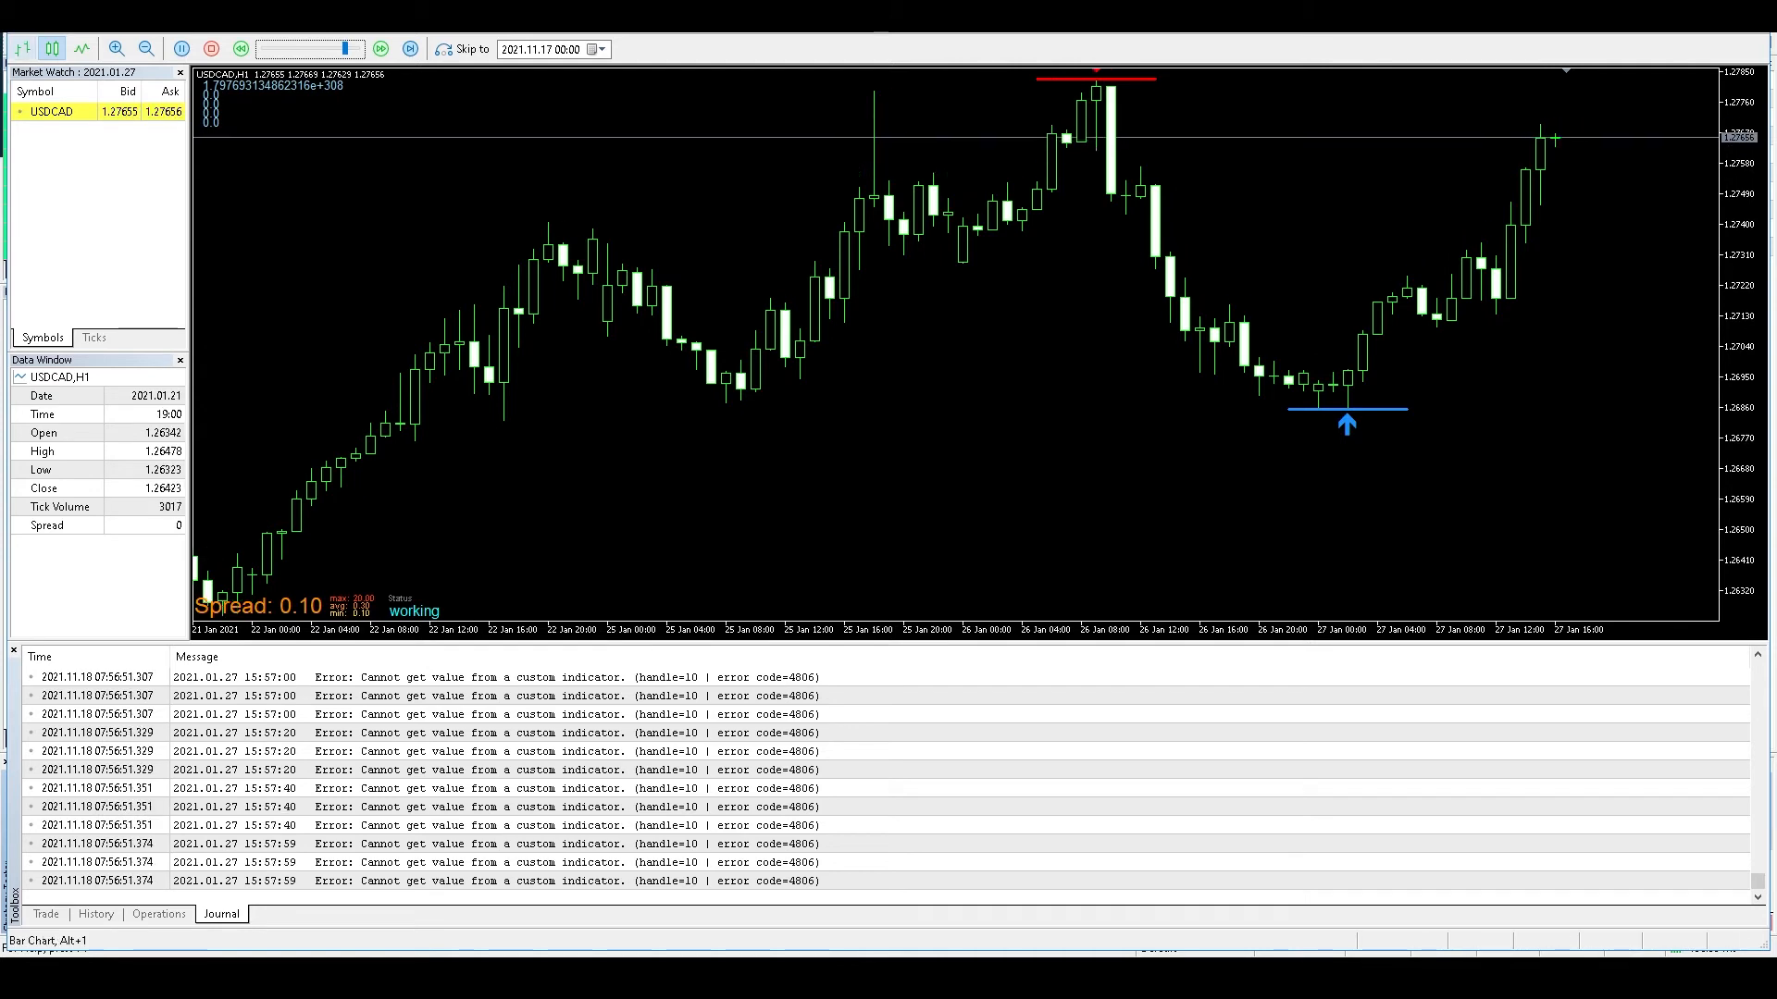
Step: Examine the visual test's trade, history, operations and journal records, and pause the simulation
left_click(47, 915)
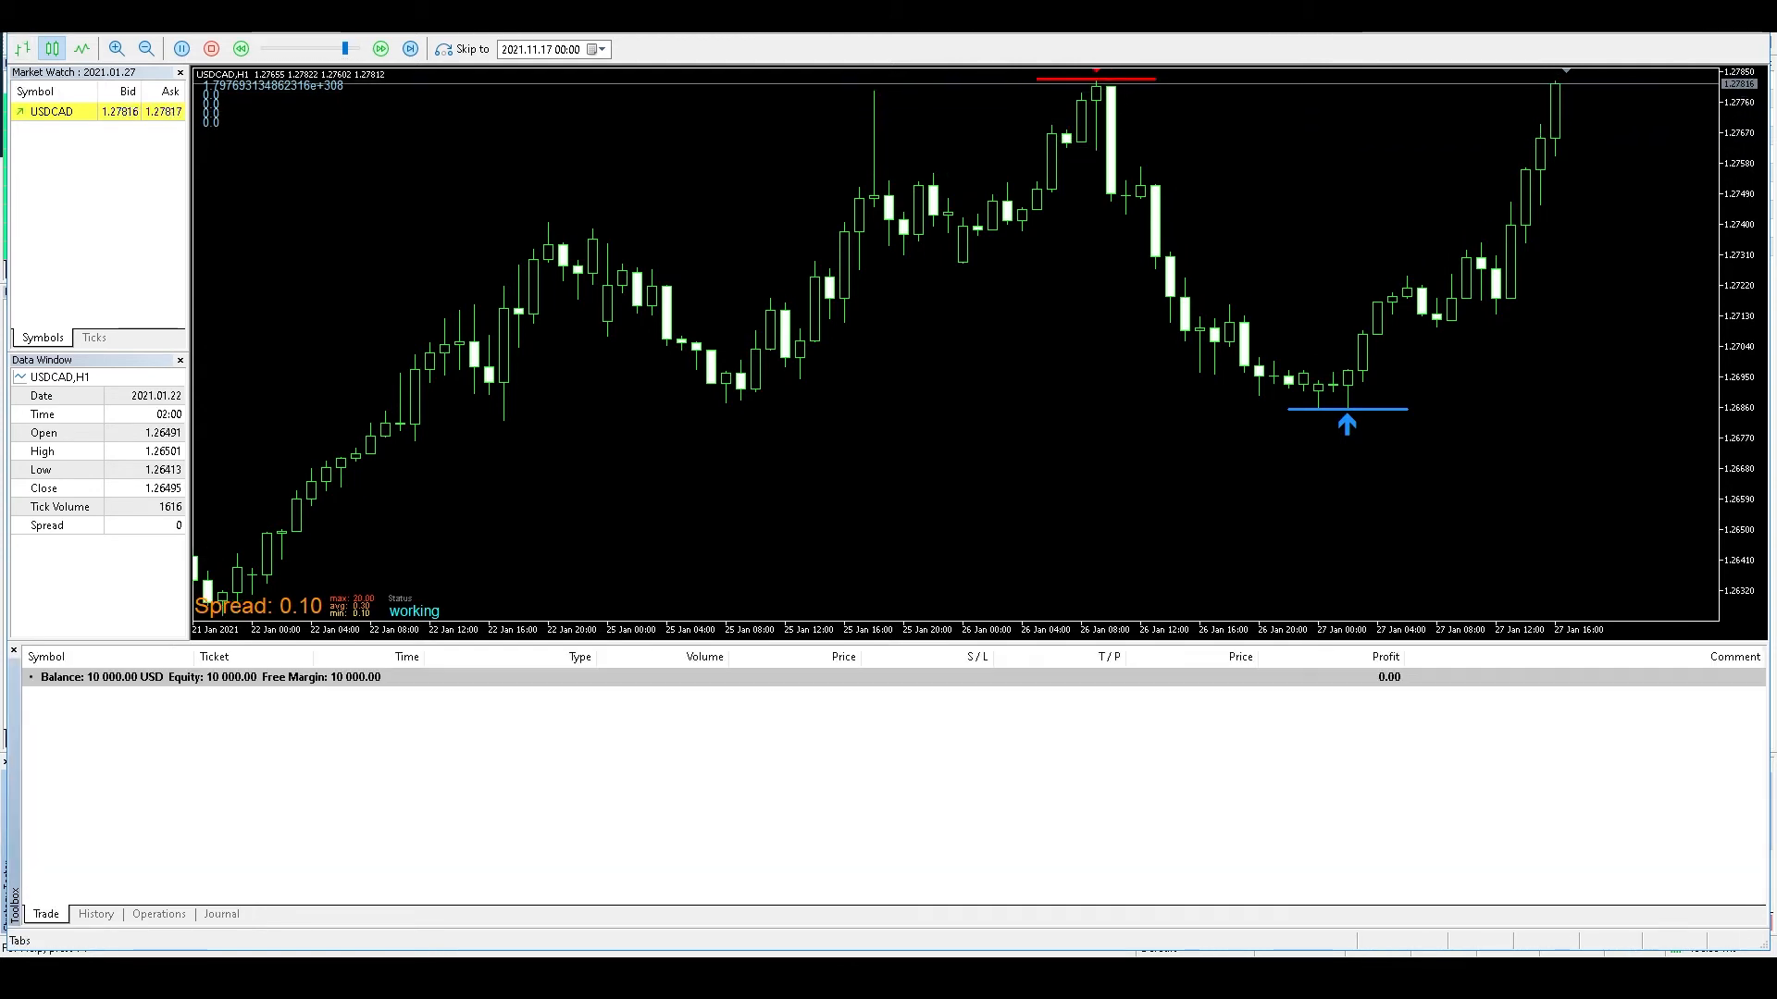
left_click(96, 914)
left_click(159, 914)
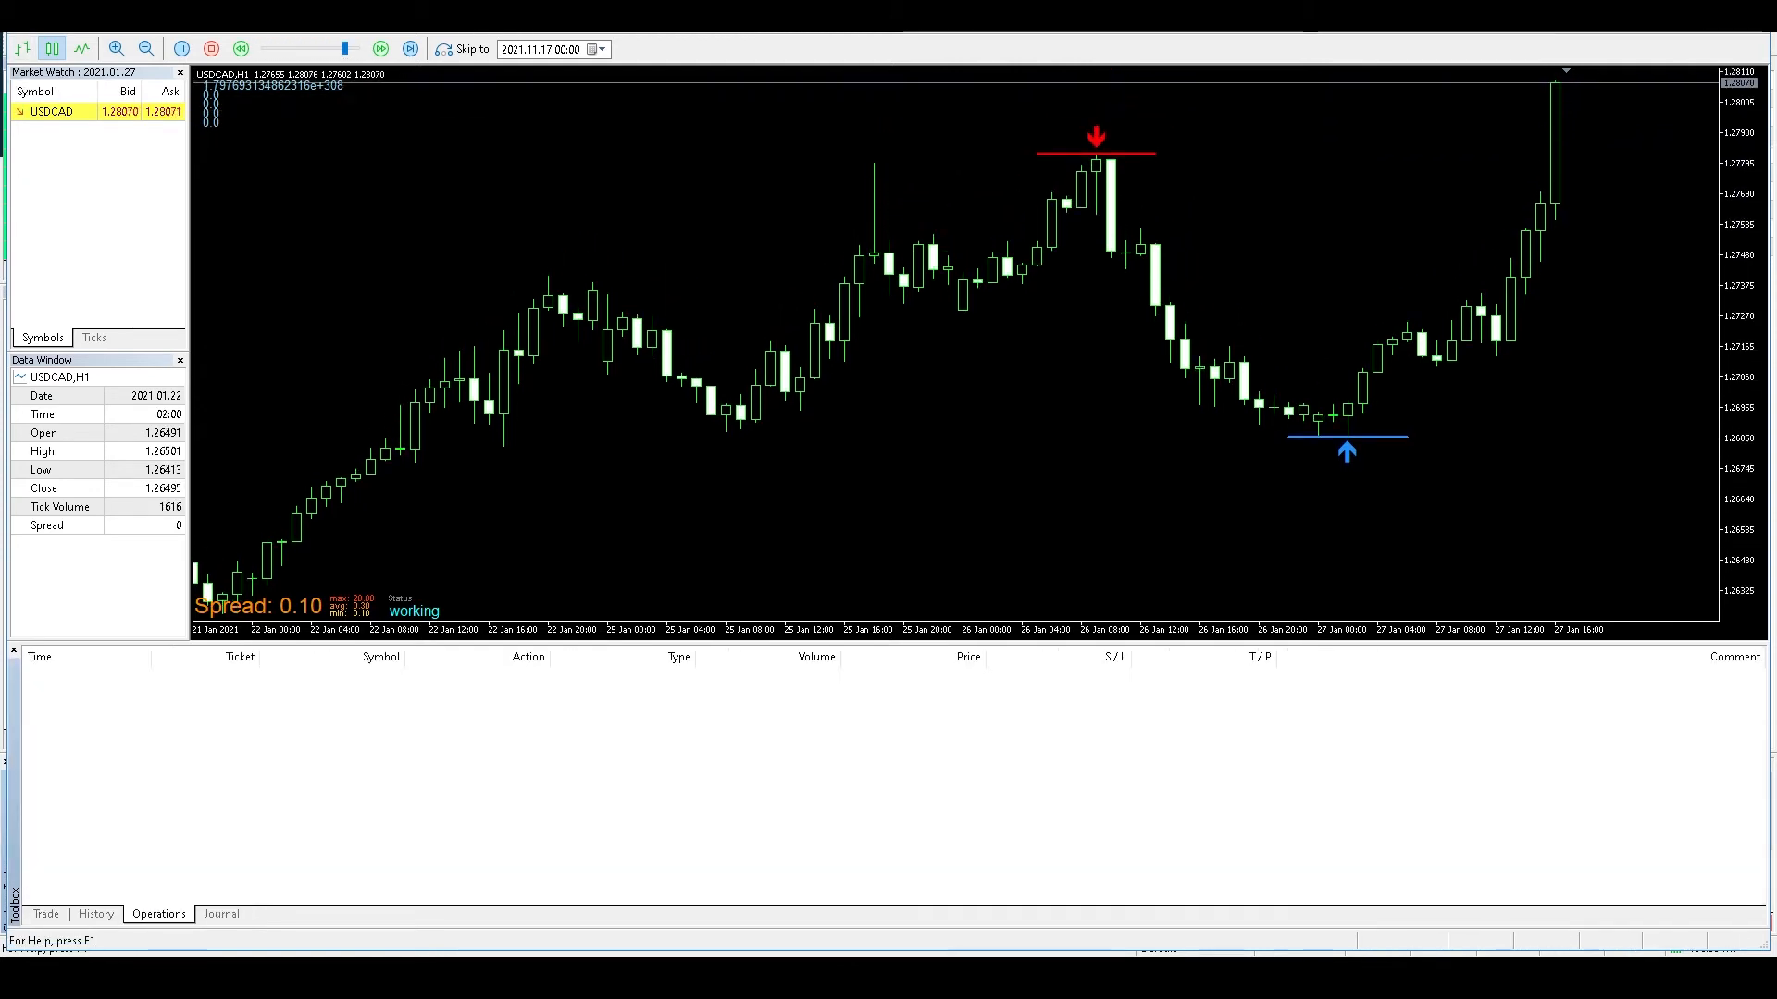
left_click(221, 915)
left_click(46, 915)
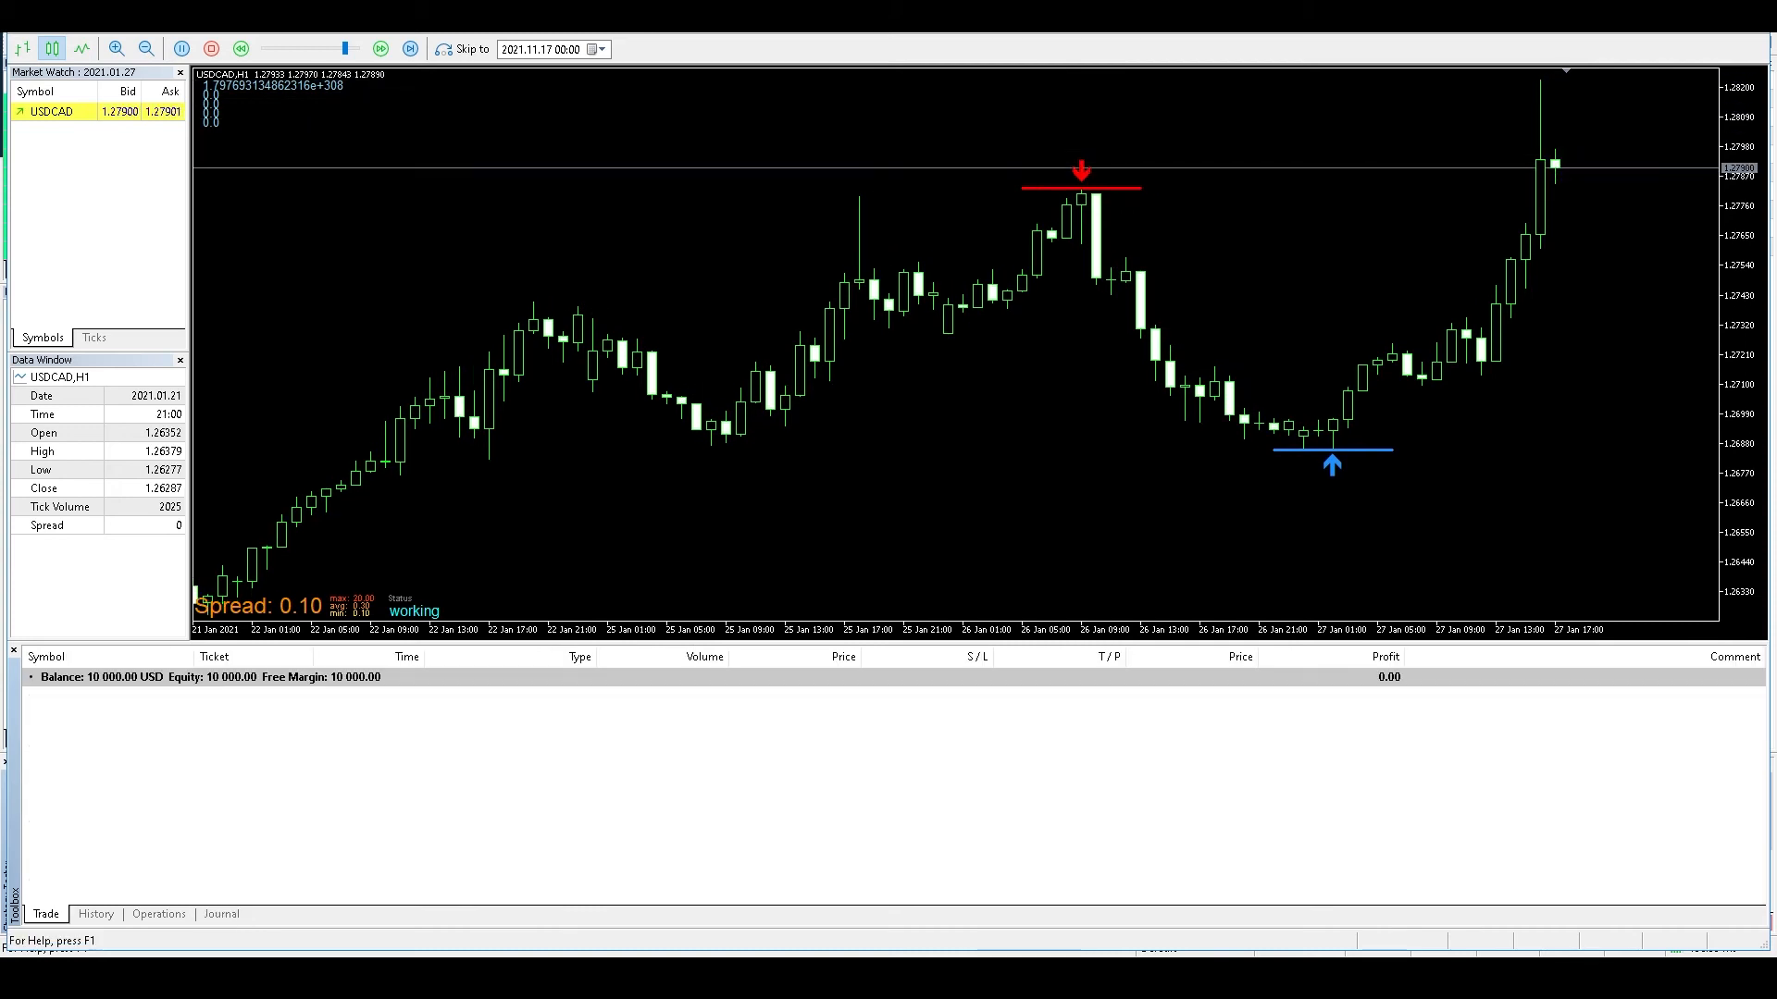
left_click(181, 49)
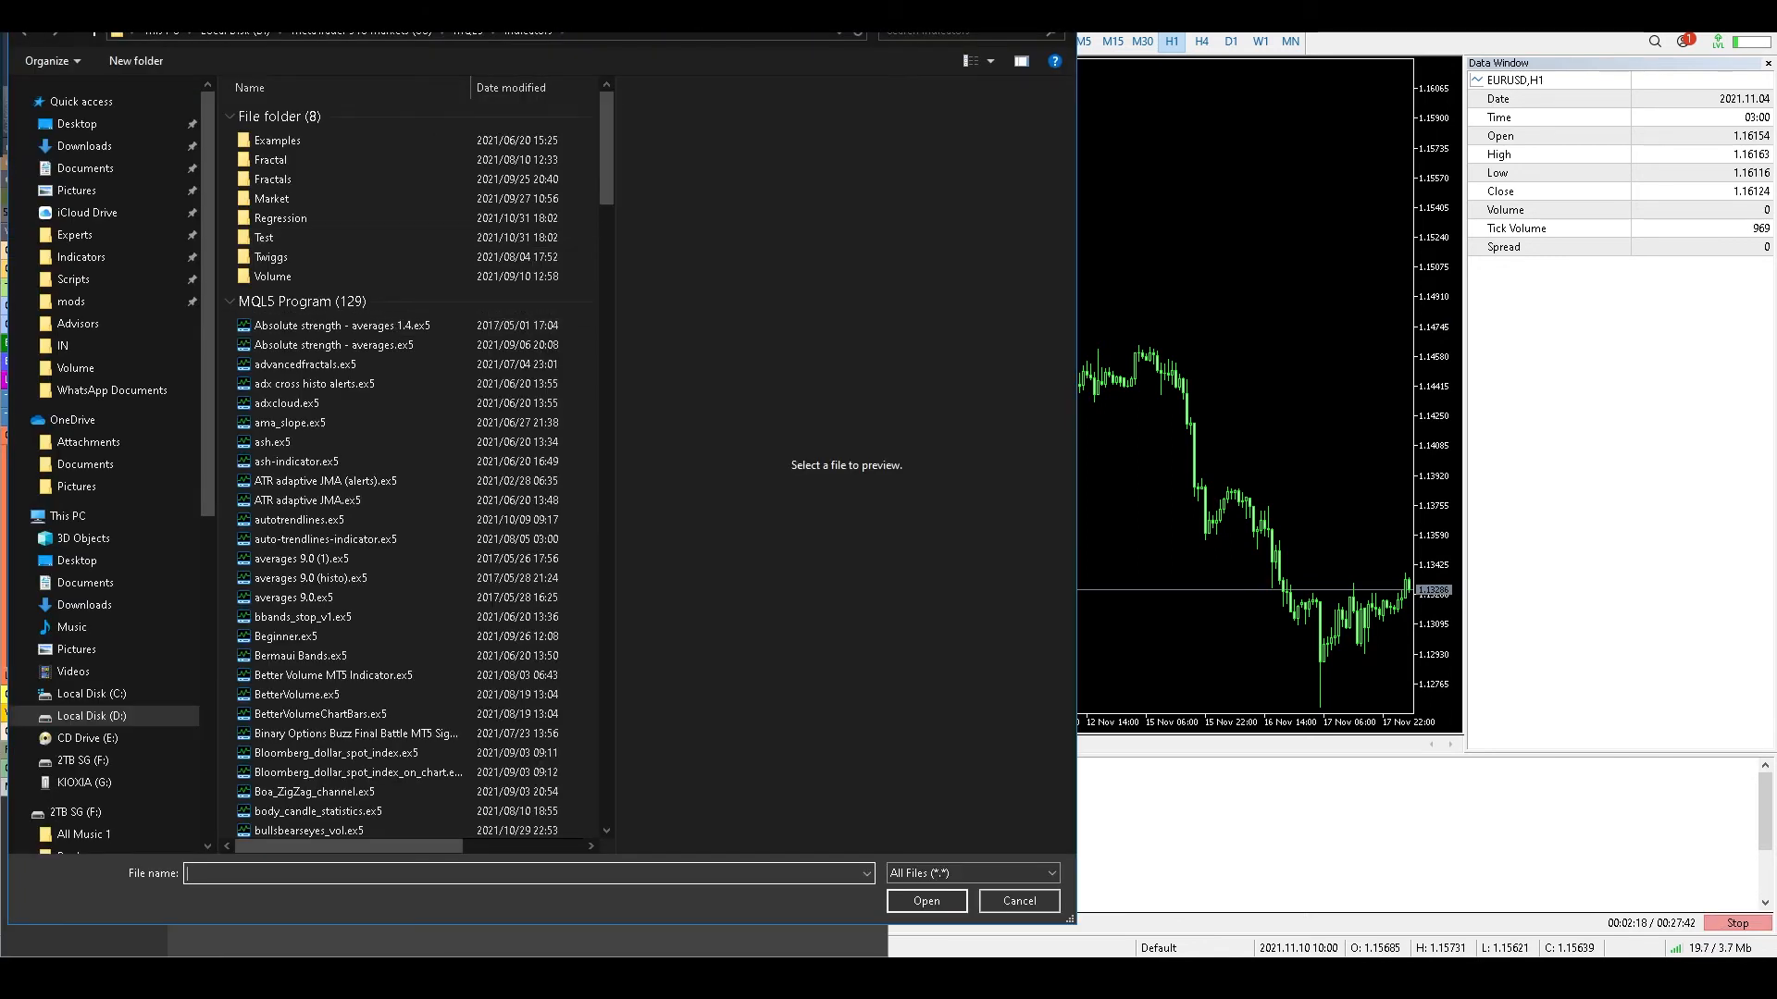
Step: In fxDreema's file chooser, copy PZ Reversal Fractals MT5.ex5 from the Market folder
left_click_drag(417, 9, 664, 18)
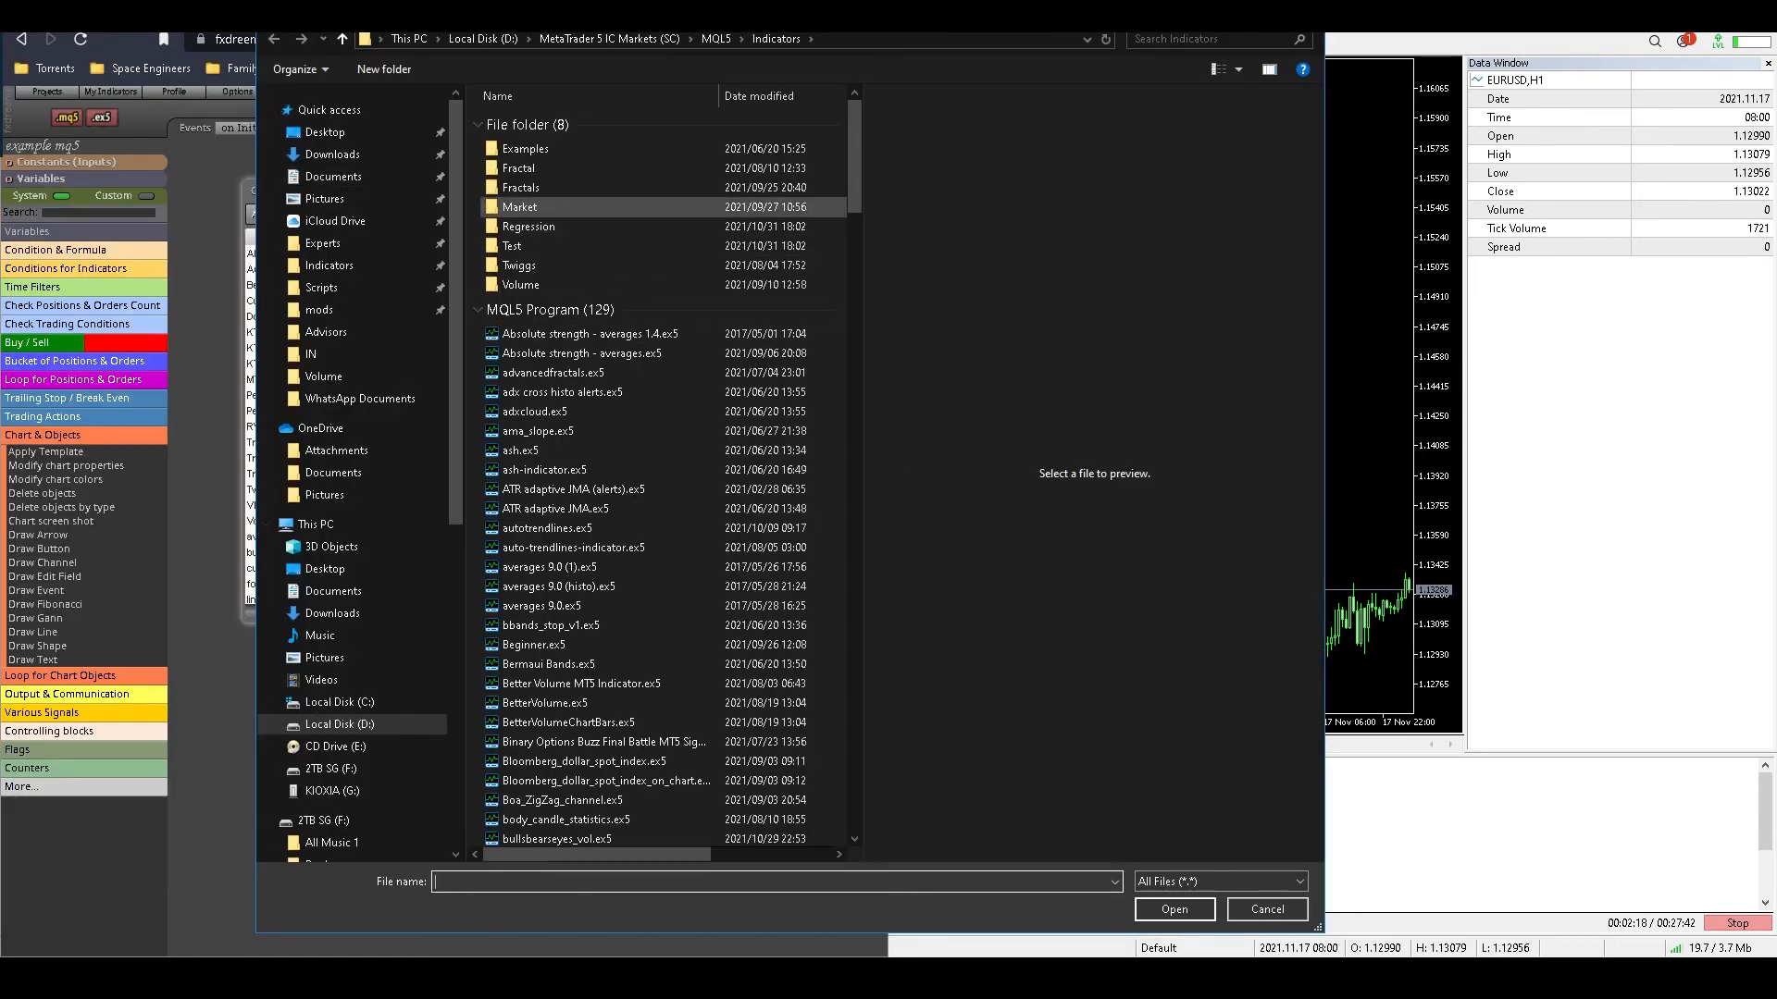
double_click(520, 207)
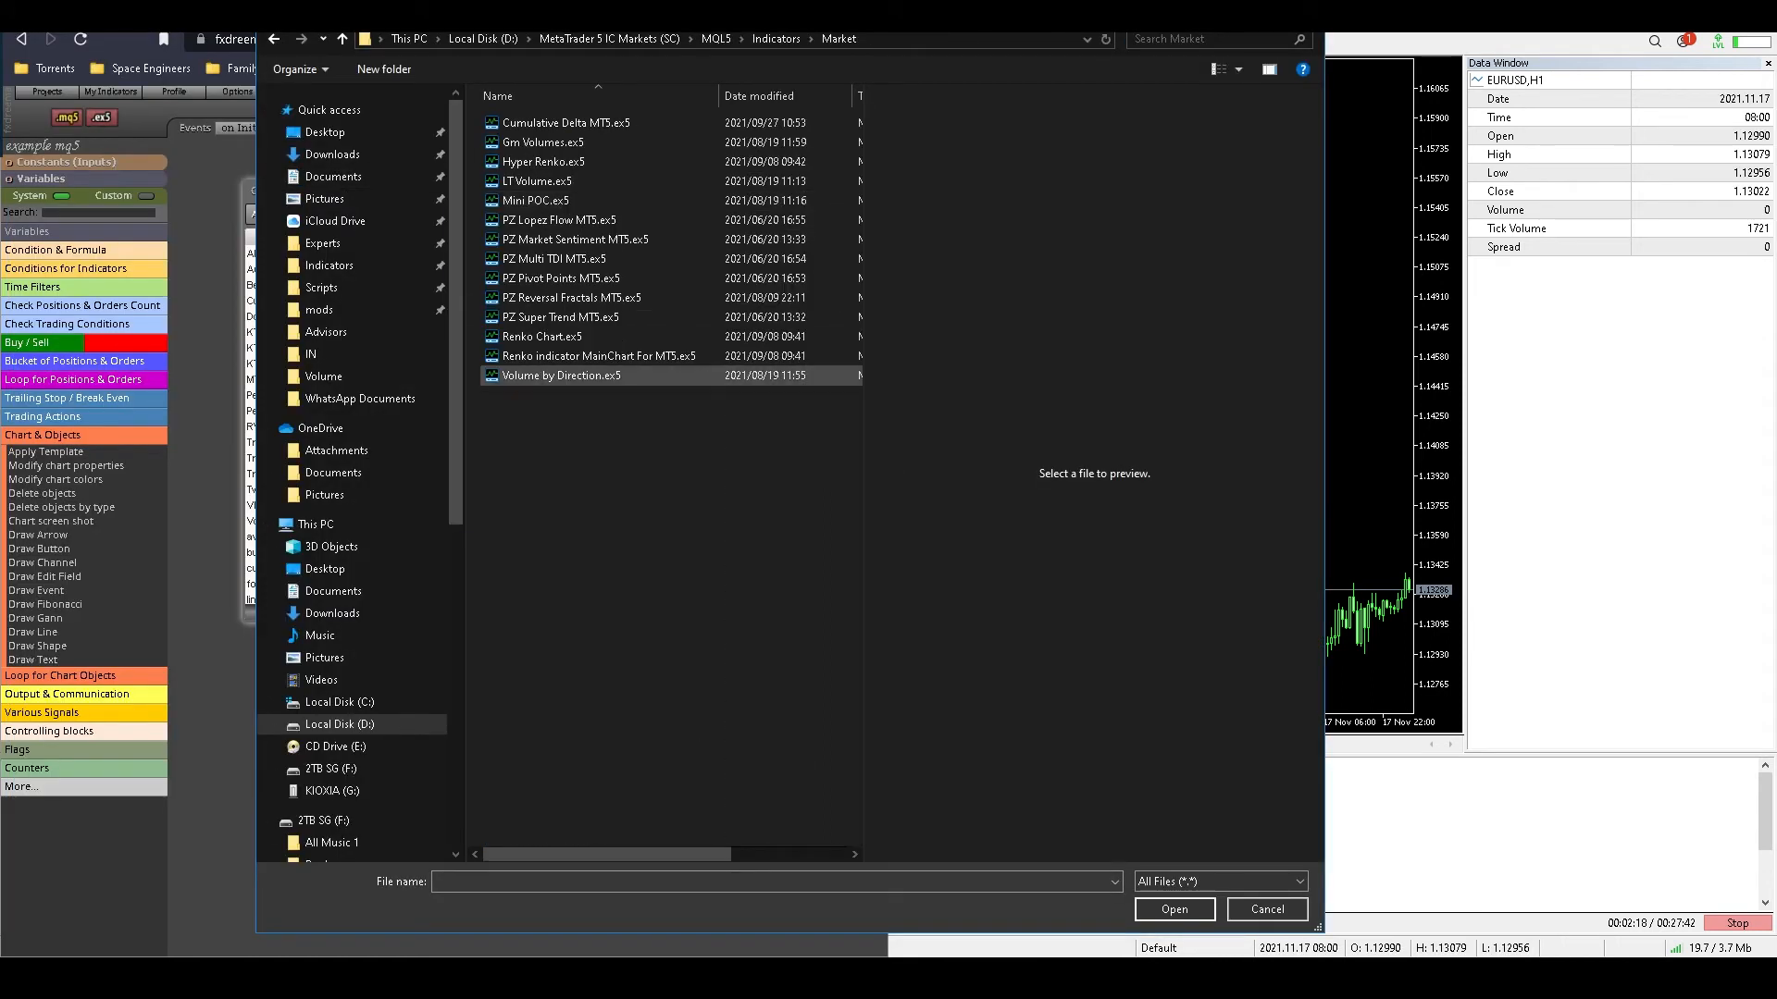
left_click(571, 298)
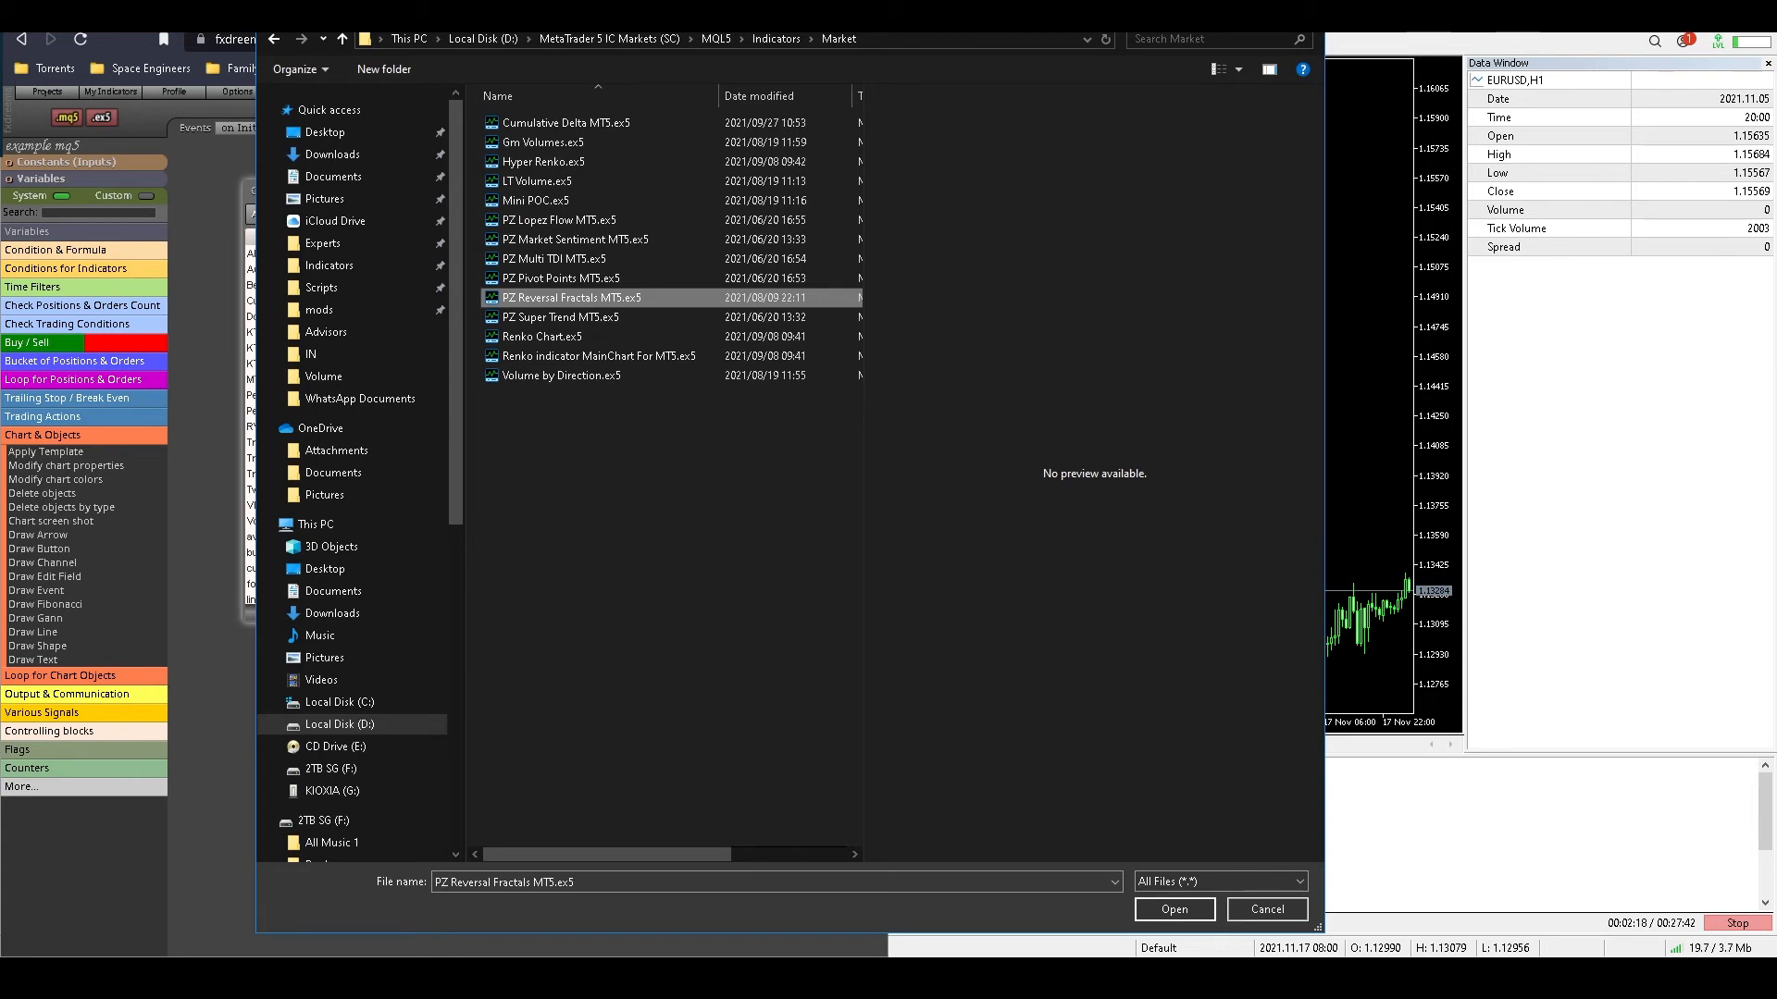
right_click(562, 300)
left_click(608, 715)
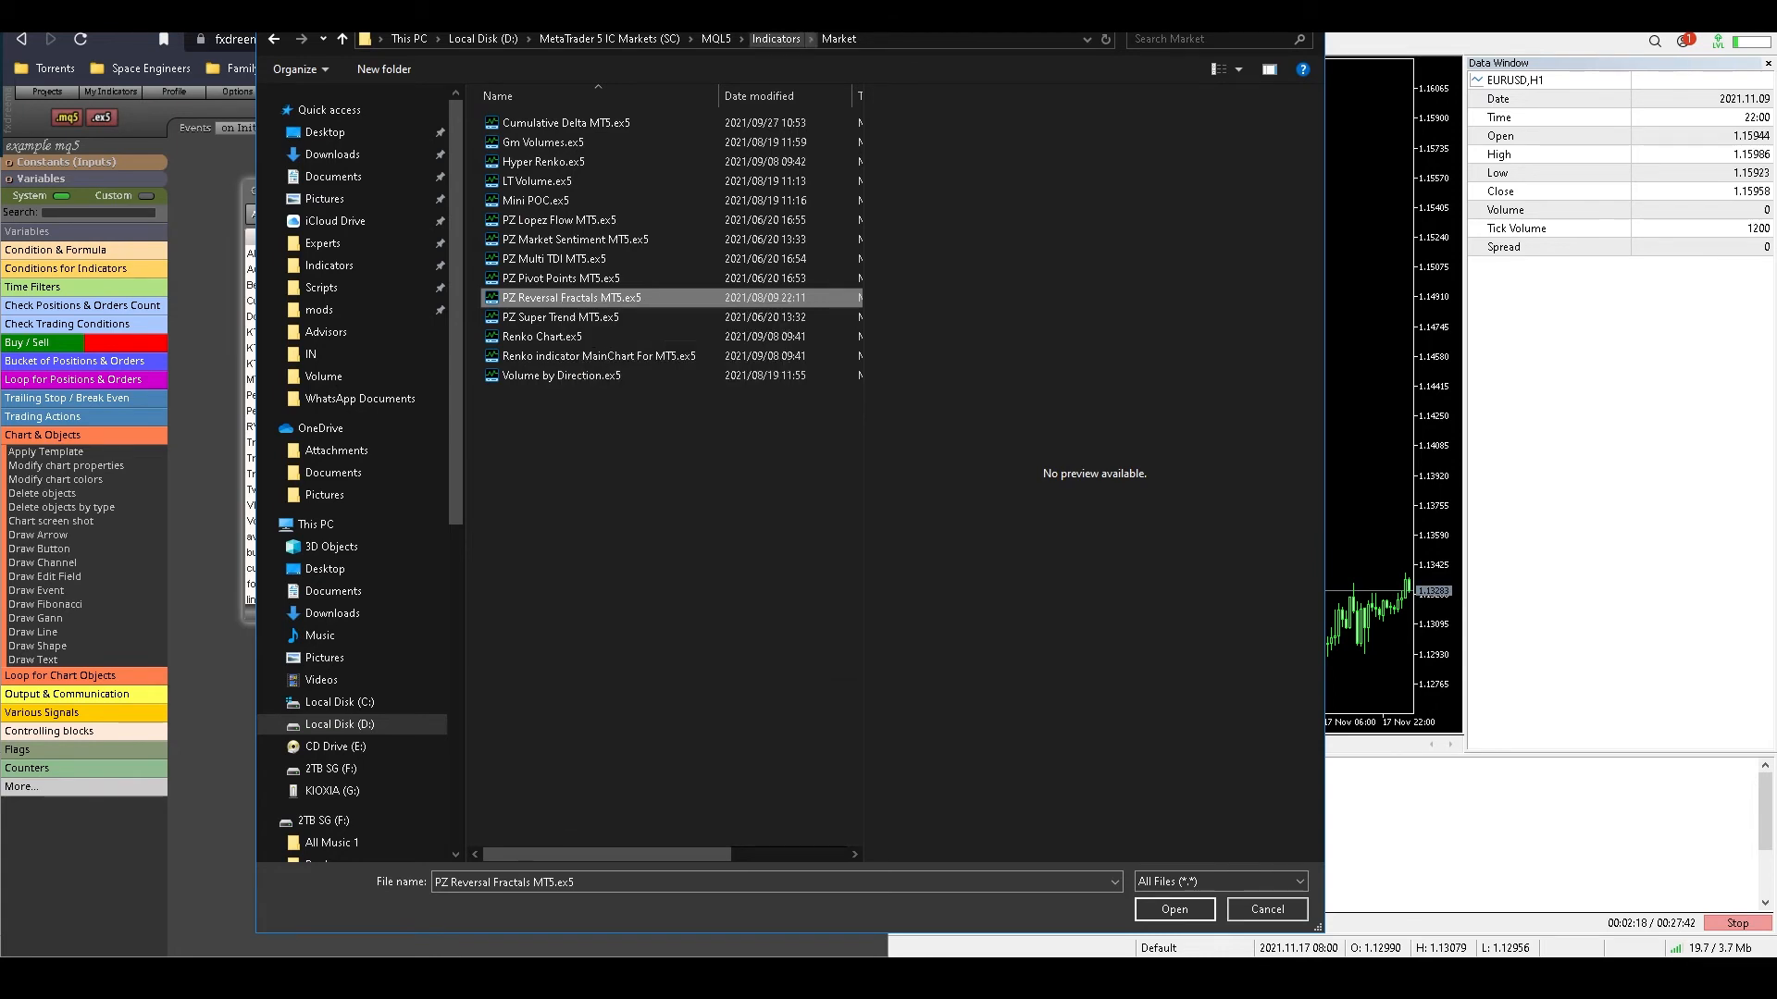
Step: Try to paste PZ Reversal Fractals MT5.ex5 into the Indicators folder, skip the existing file and cancel the file chooser
left_click(776, 38)
right_click(473, 440)
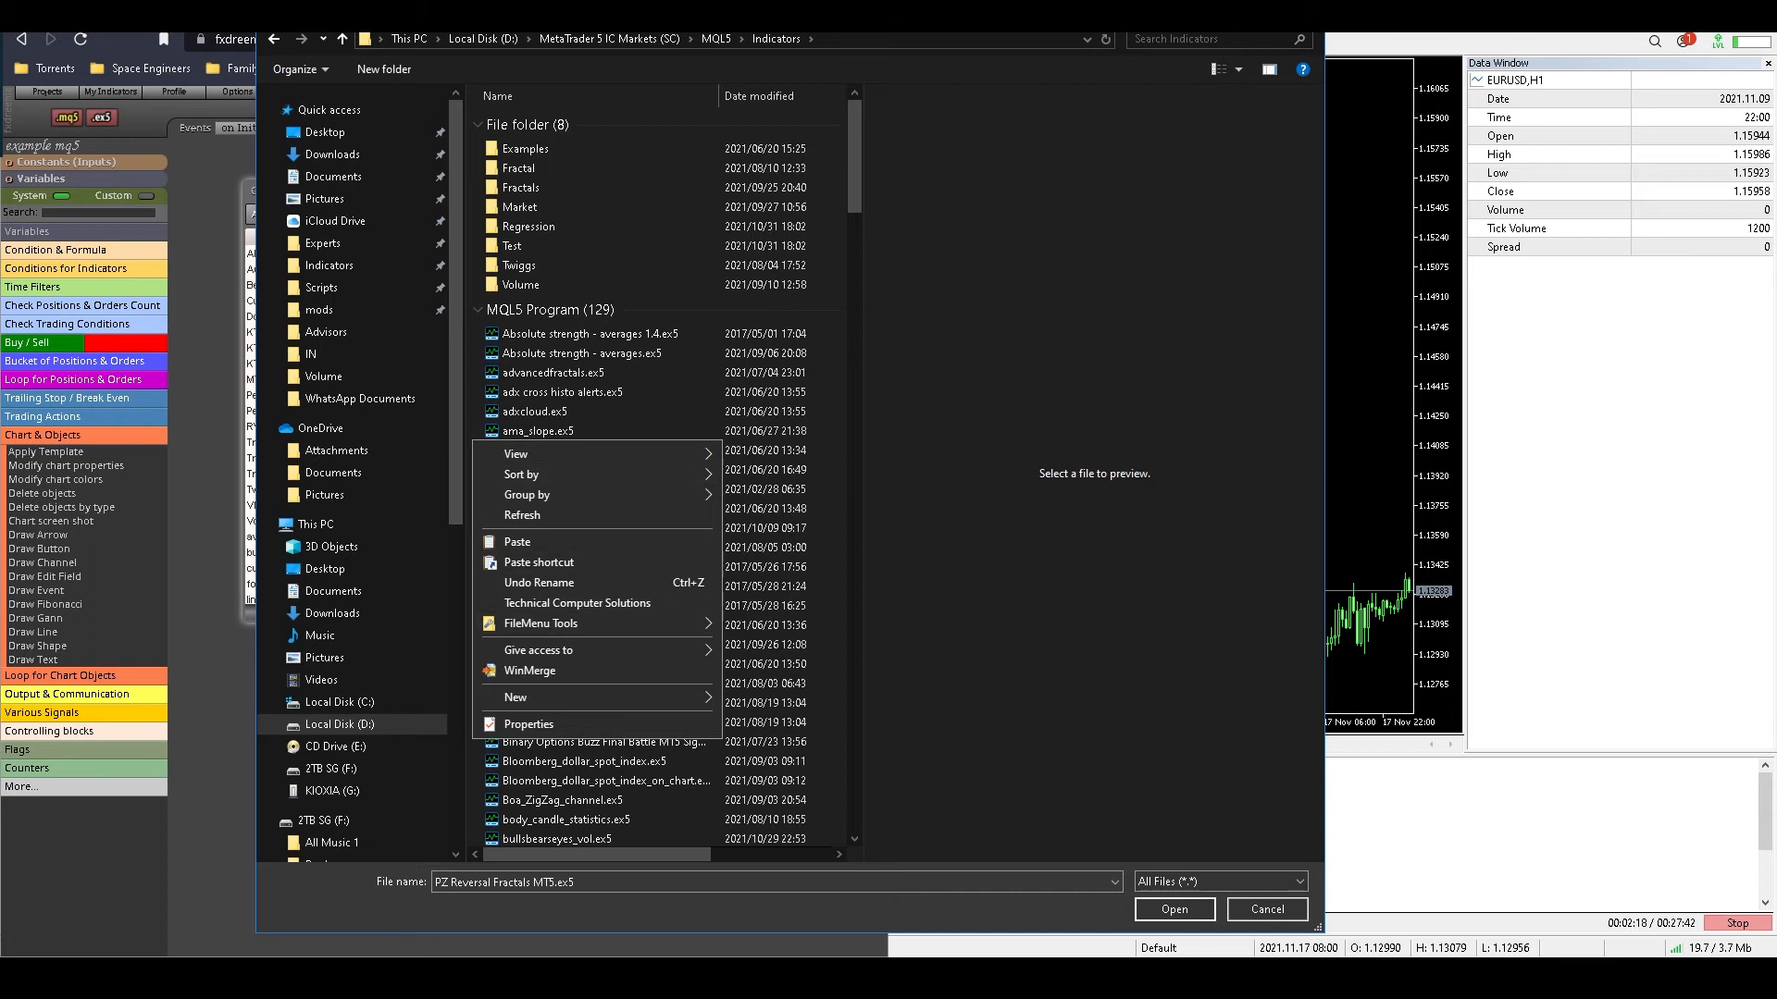
left_click(516, 542)
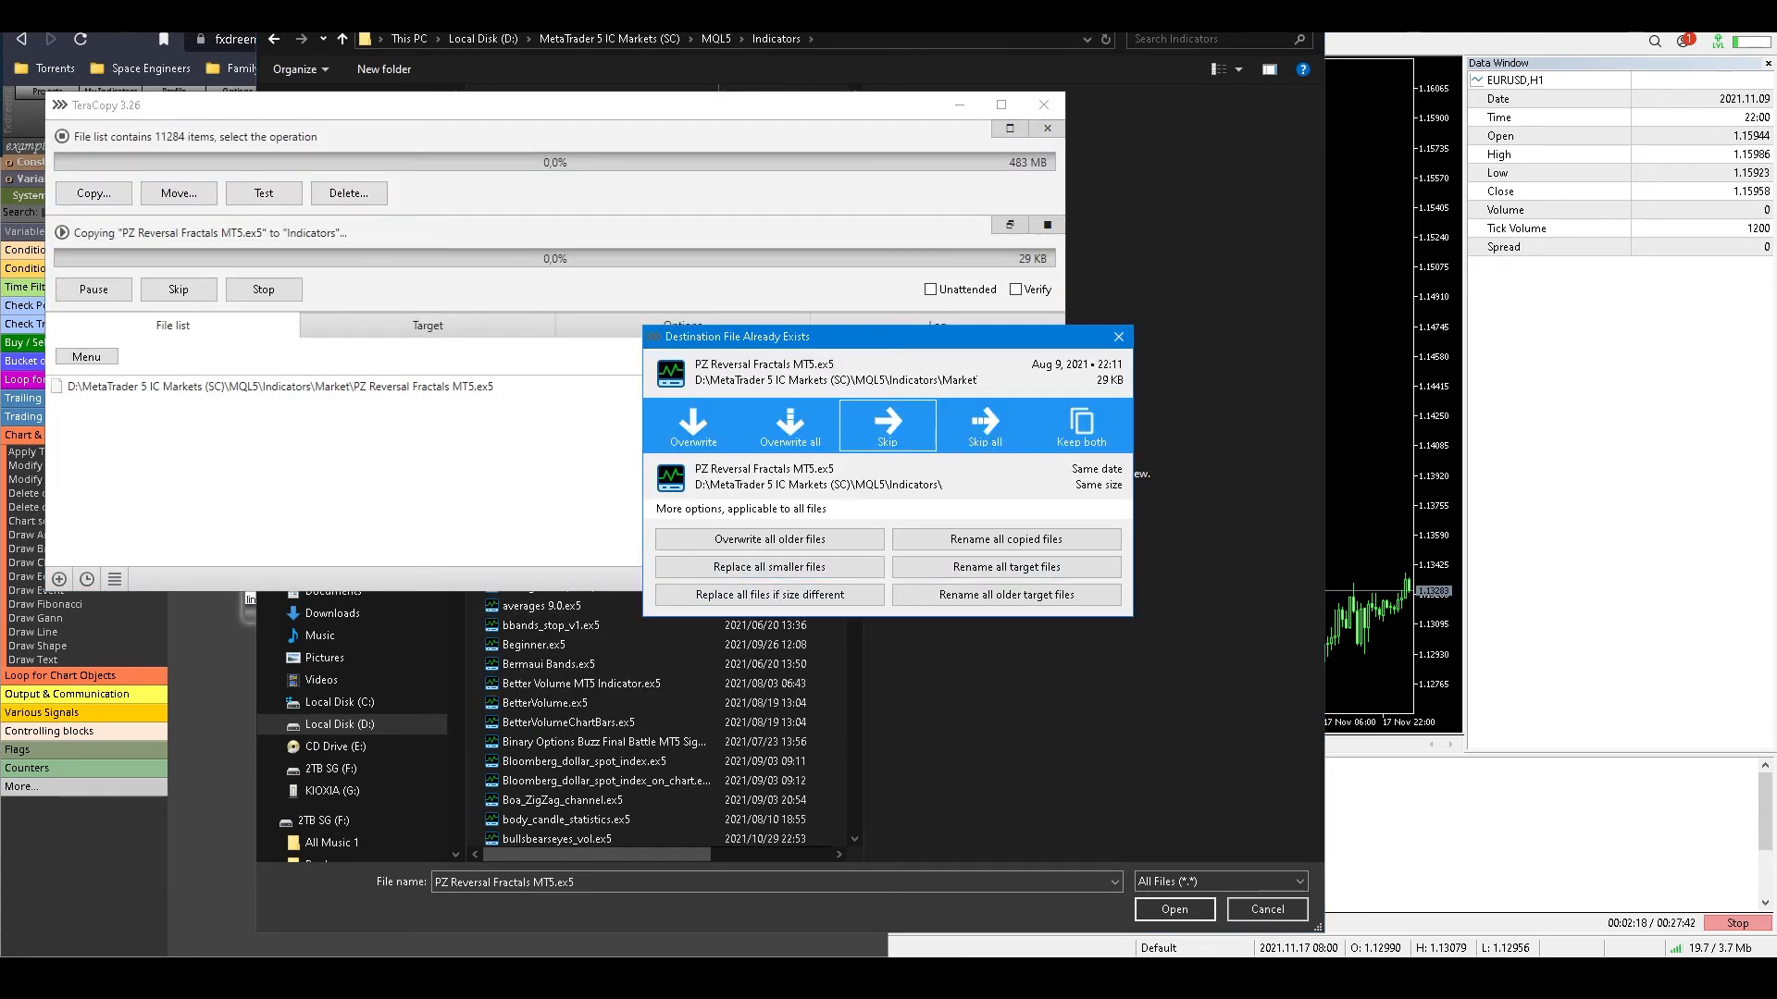
left_click(887, 426)
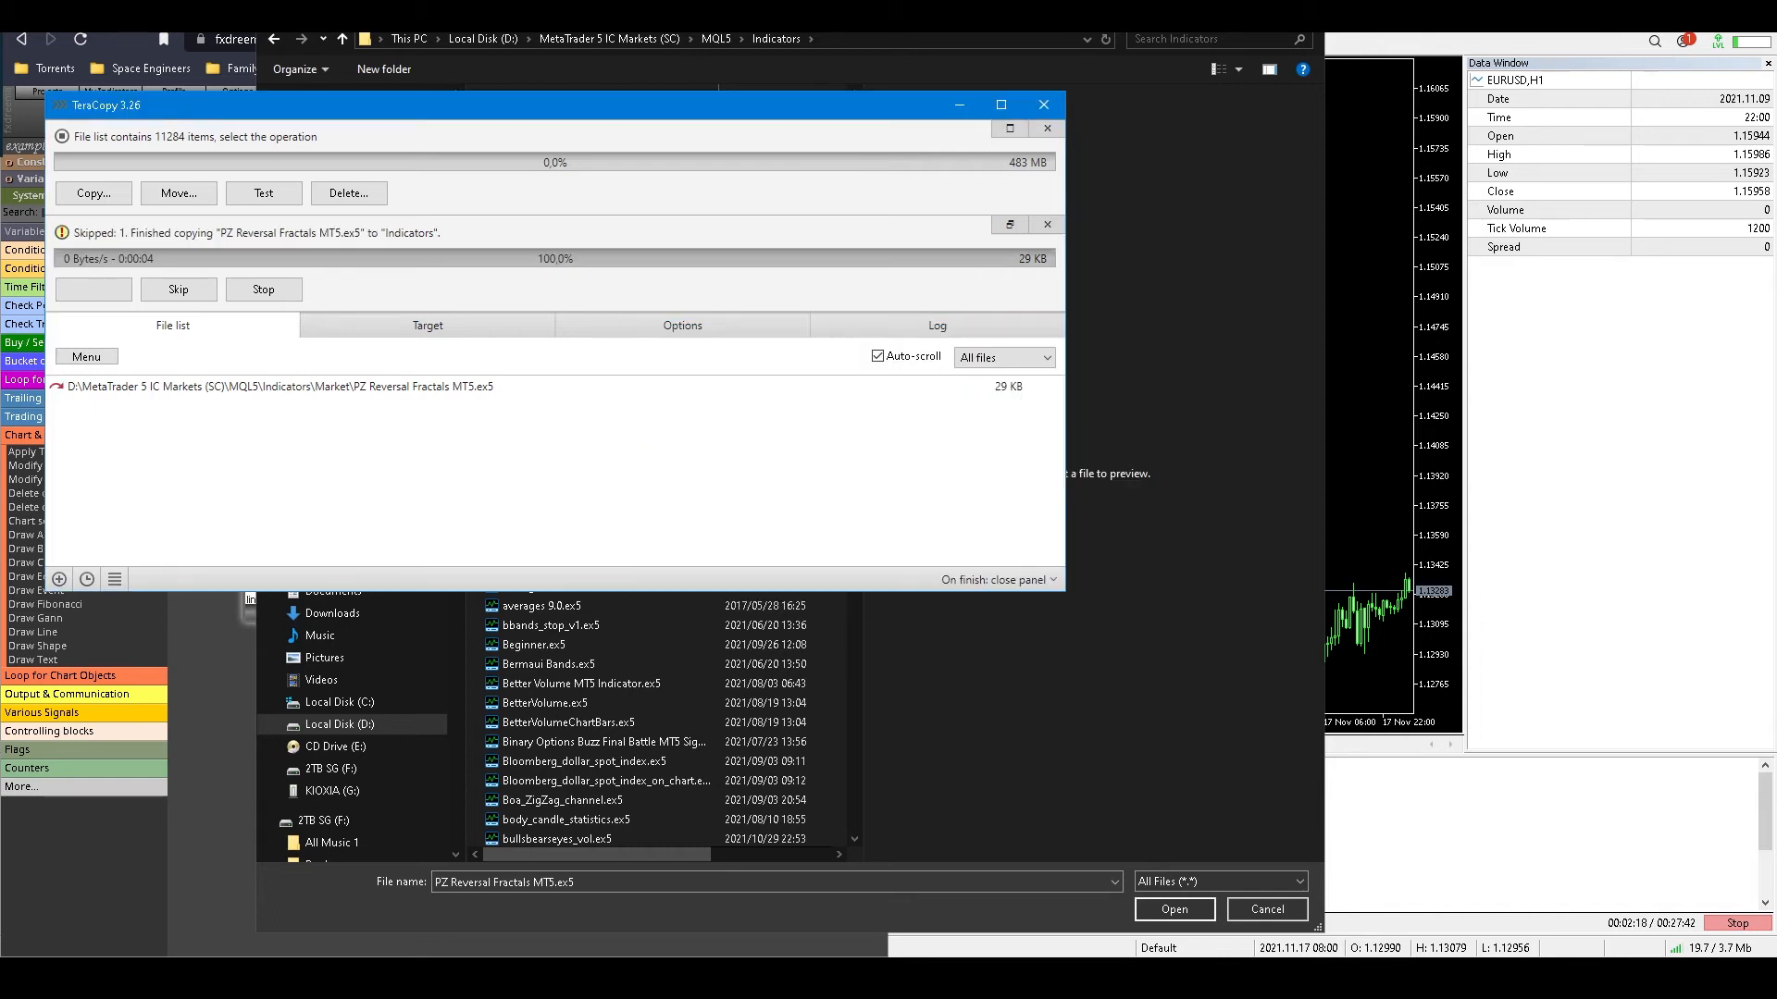
left_click(264, 289)
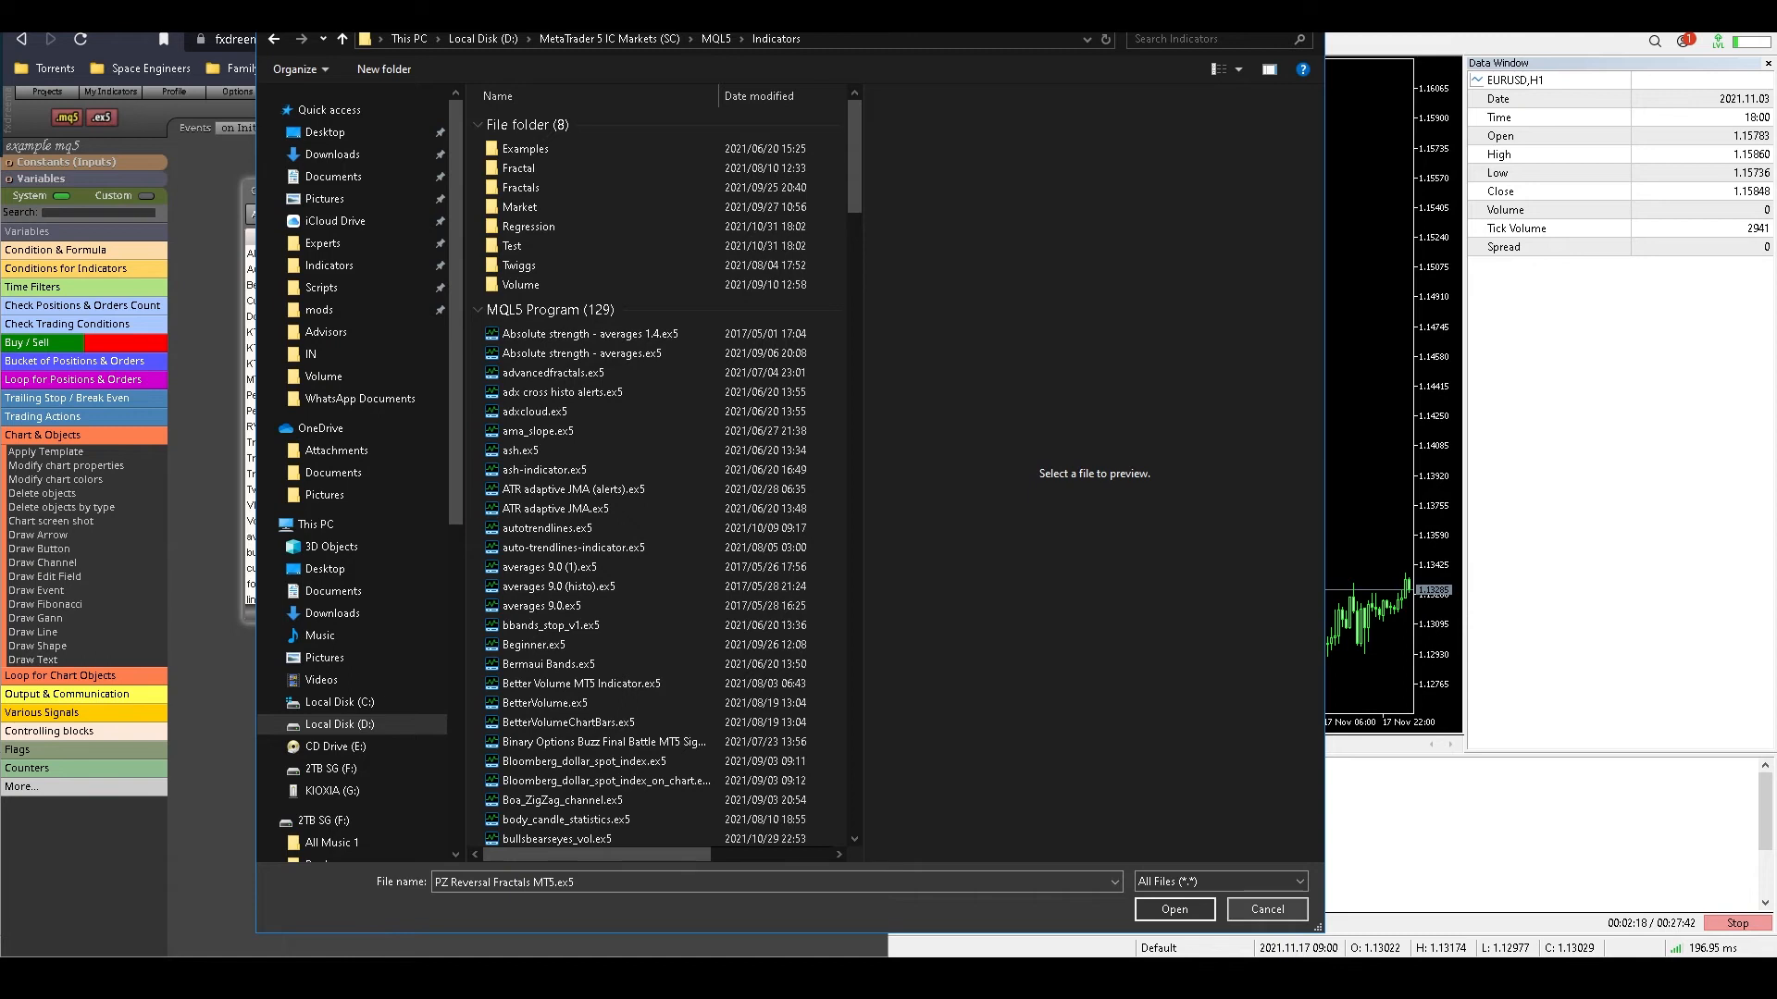
key("Escape")
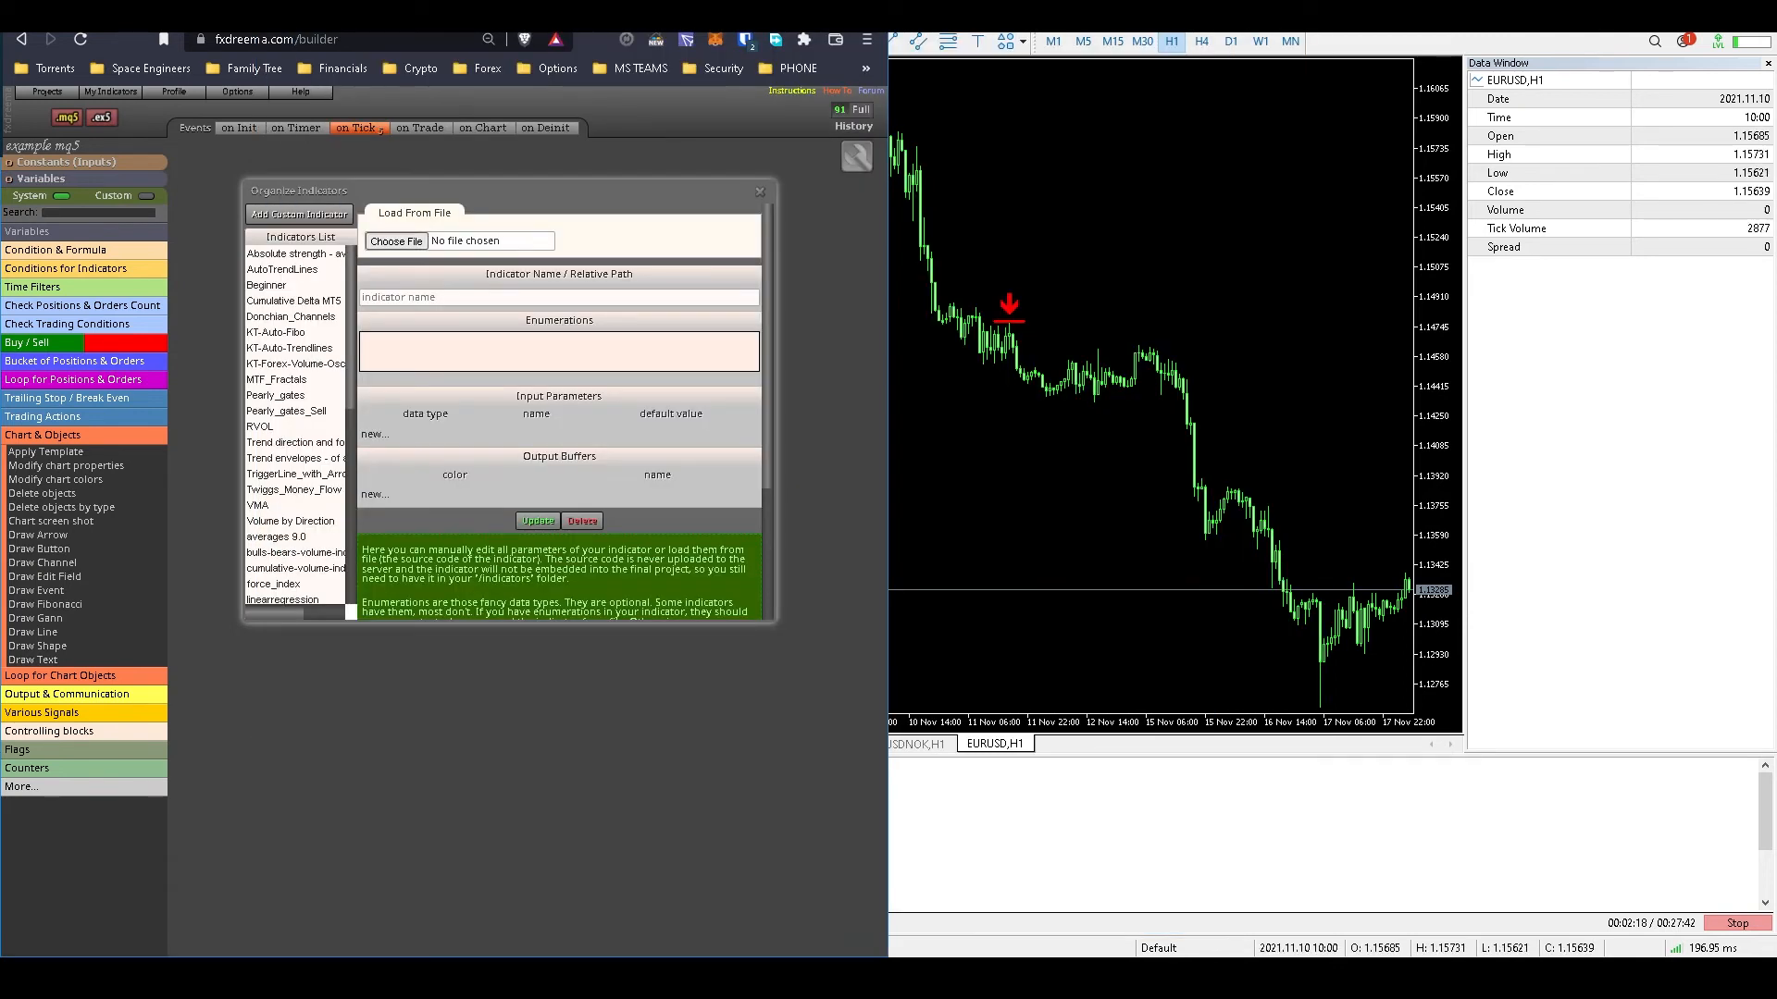
Step: View the Indicators folder in the indicator file chooser, cancel it and select Cumulative Delta MT5 in the indicators list
left_click(396, 242)
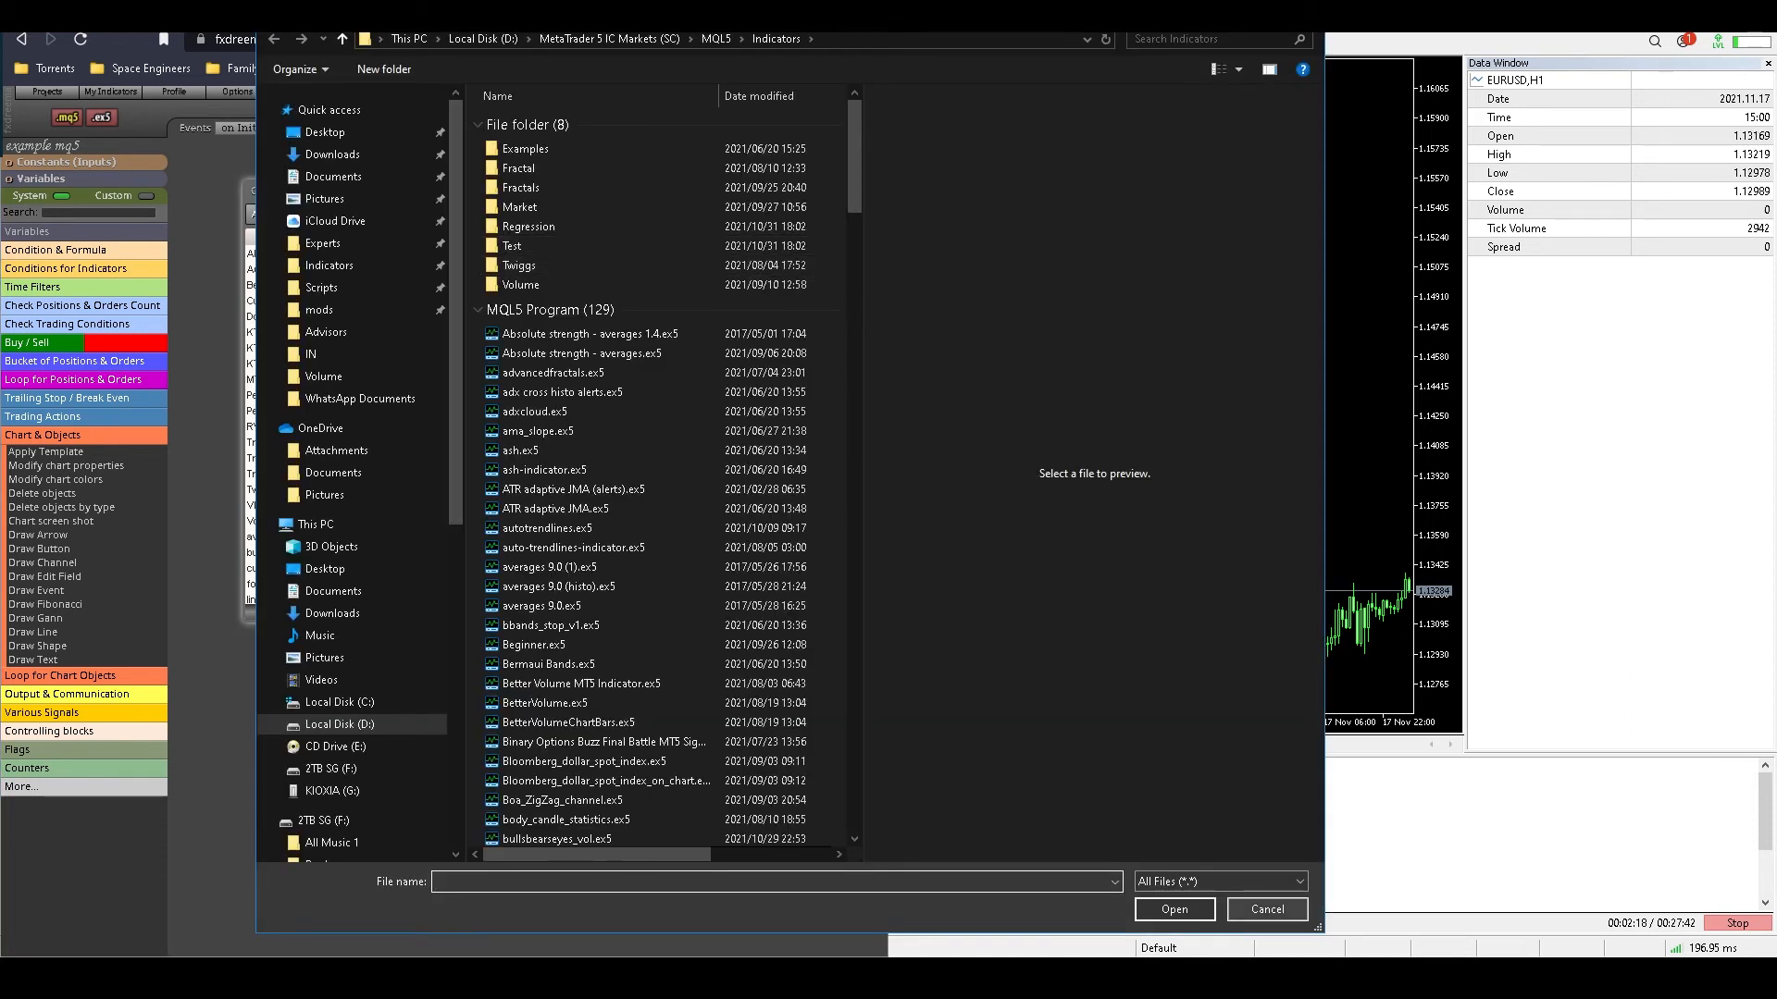
key("Escape")
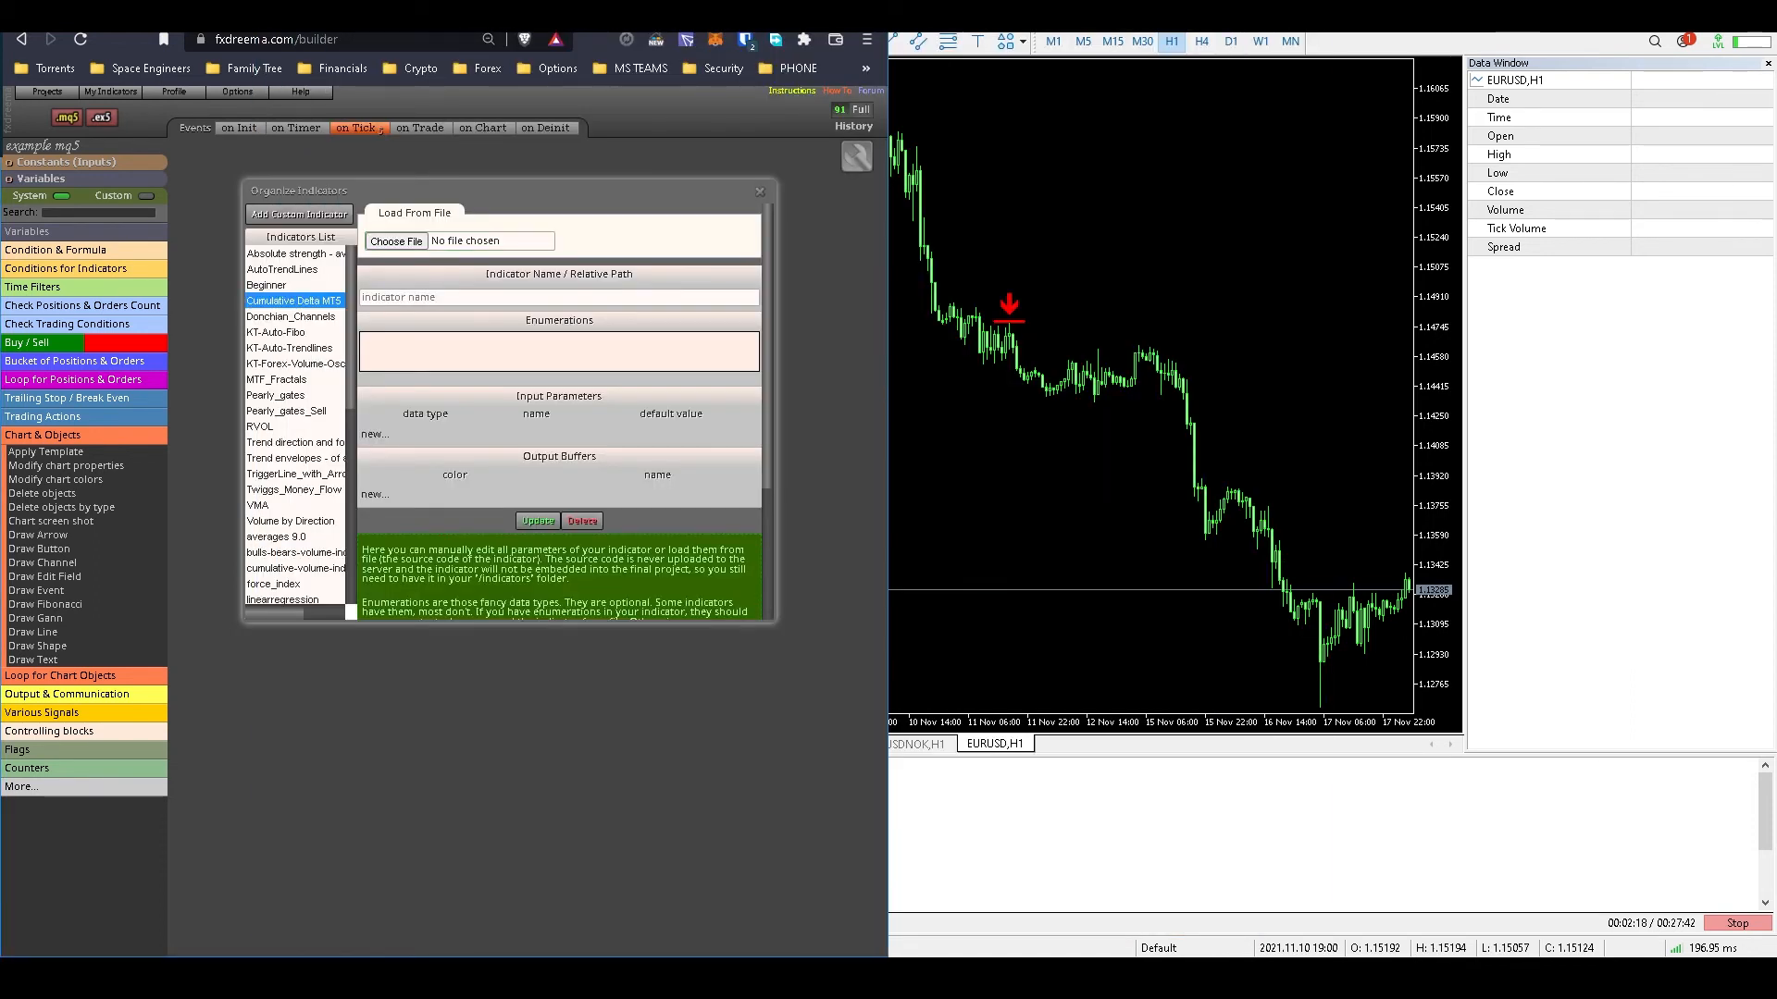
left_click(294, 301)
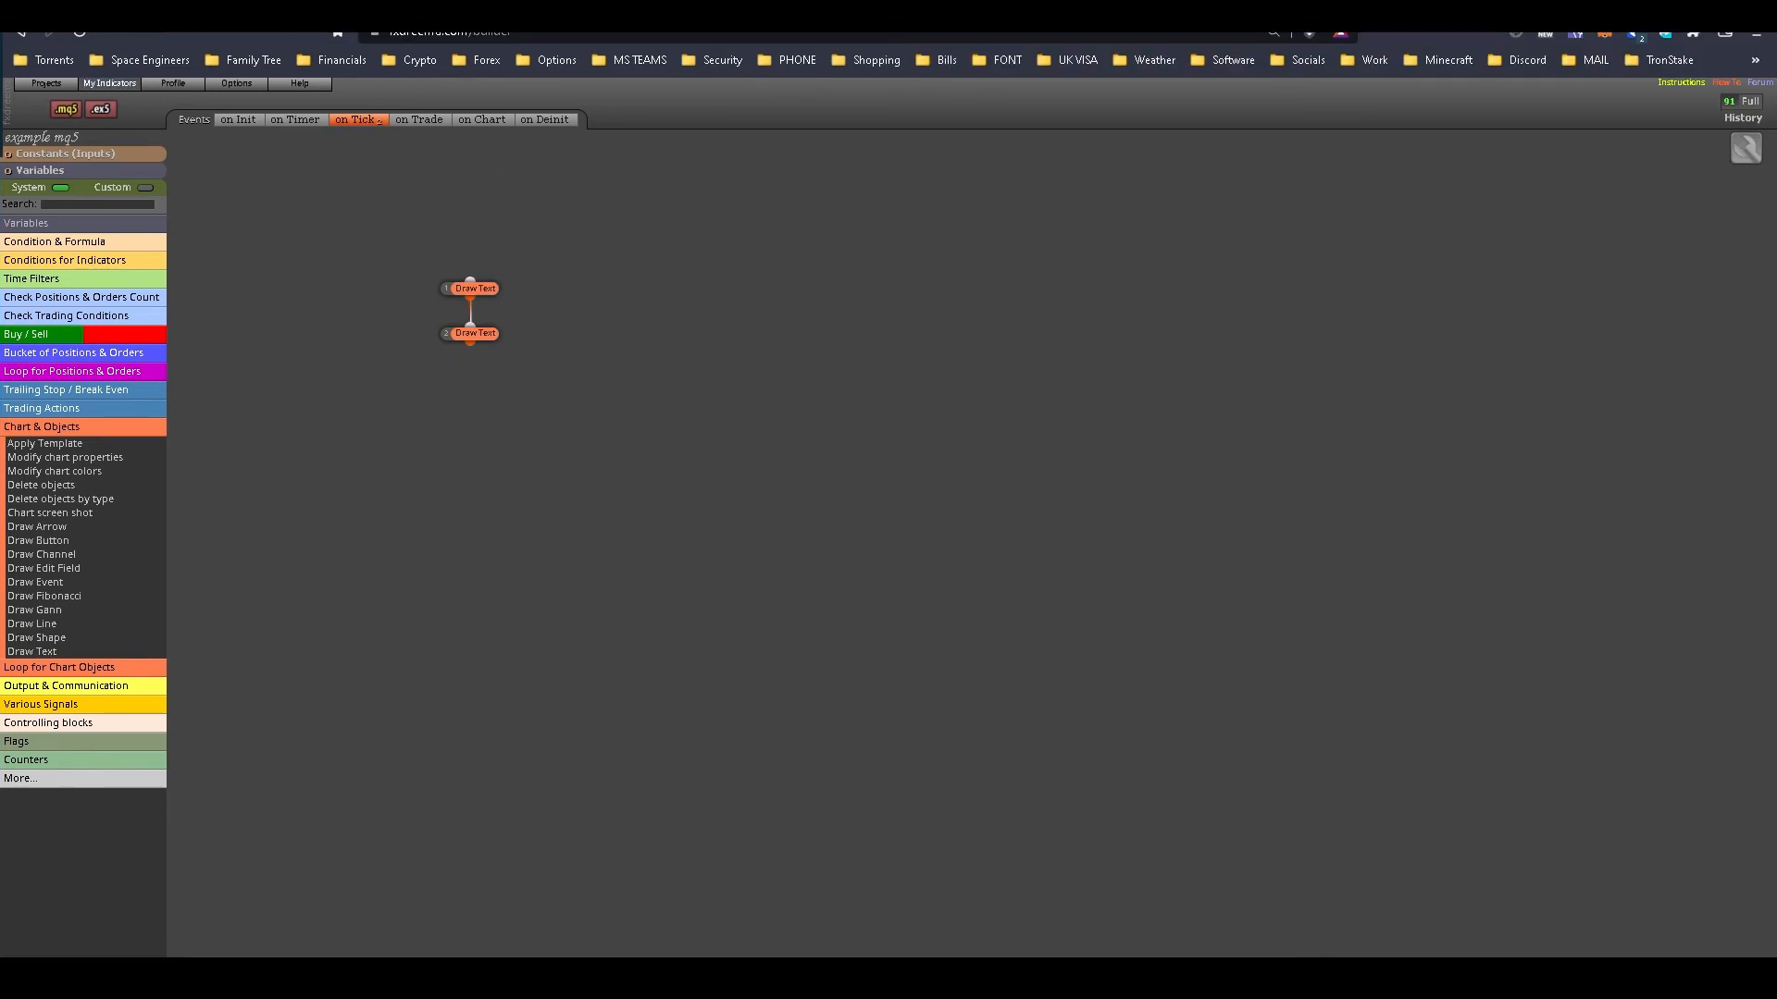
Step: Look through the custom indicators list in the organizer, switching briefly to MetaTrader 5 and back to fxDreema
left_click(109, 83)
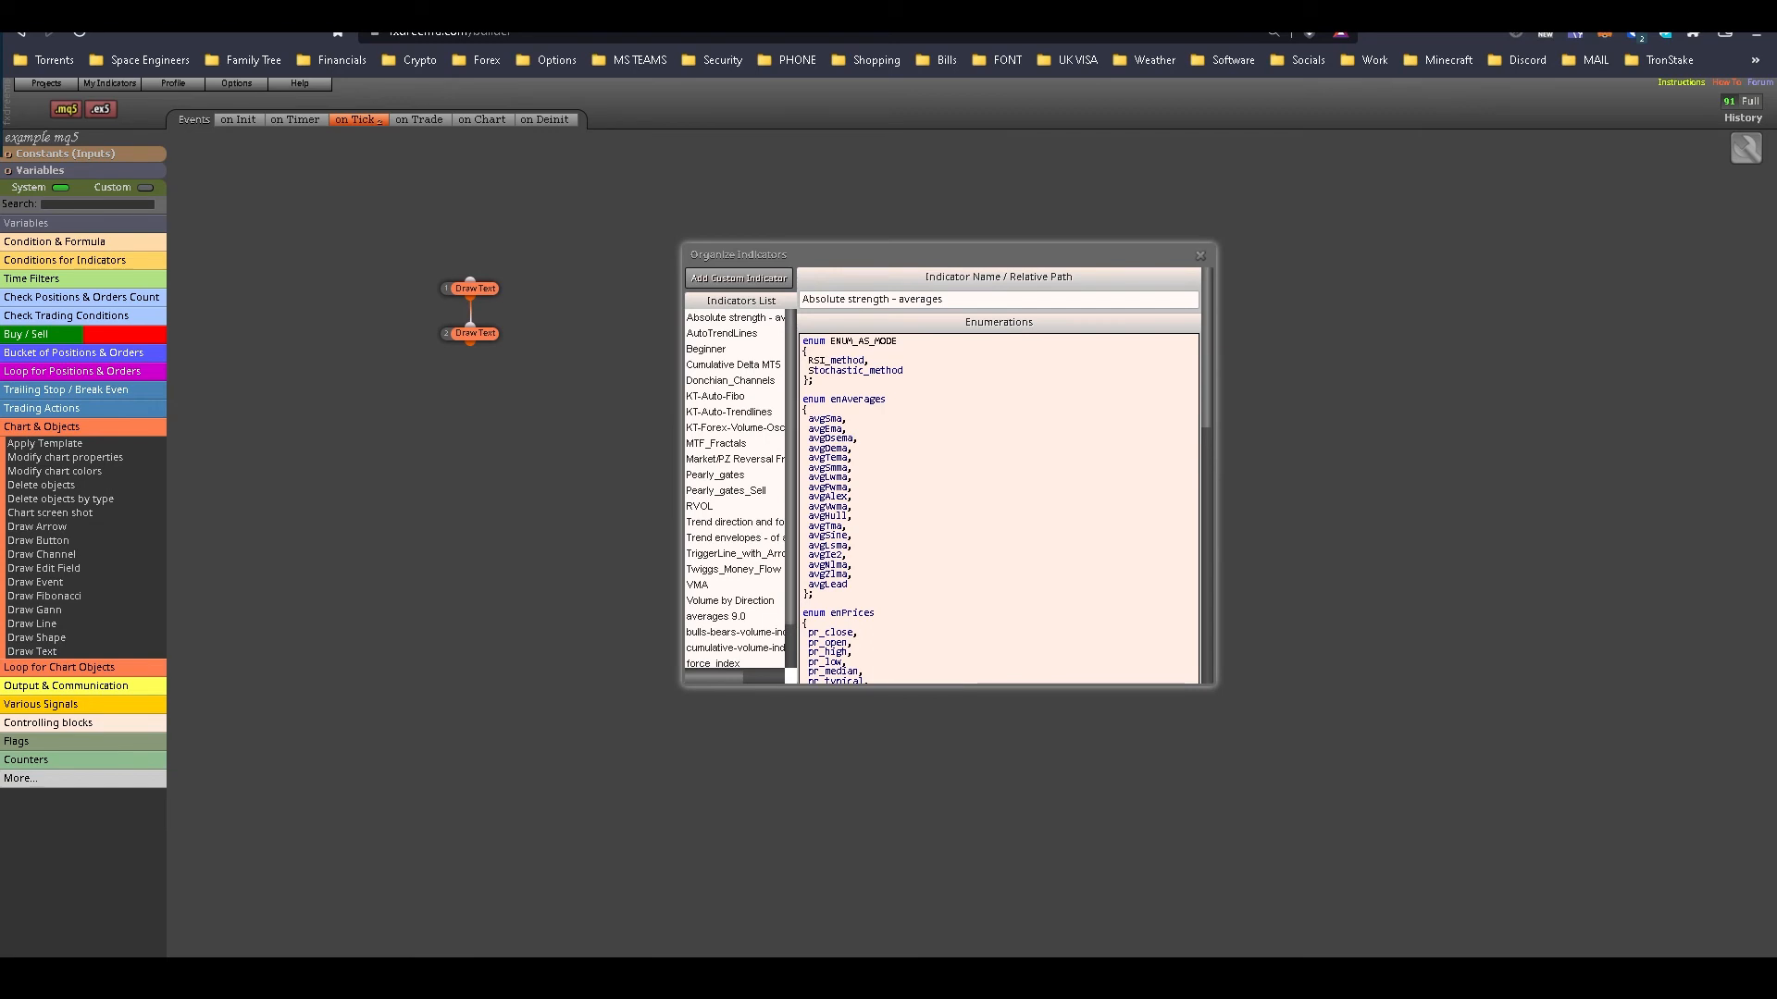
scroll(736, 491, "down", 1)
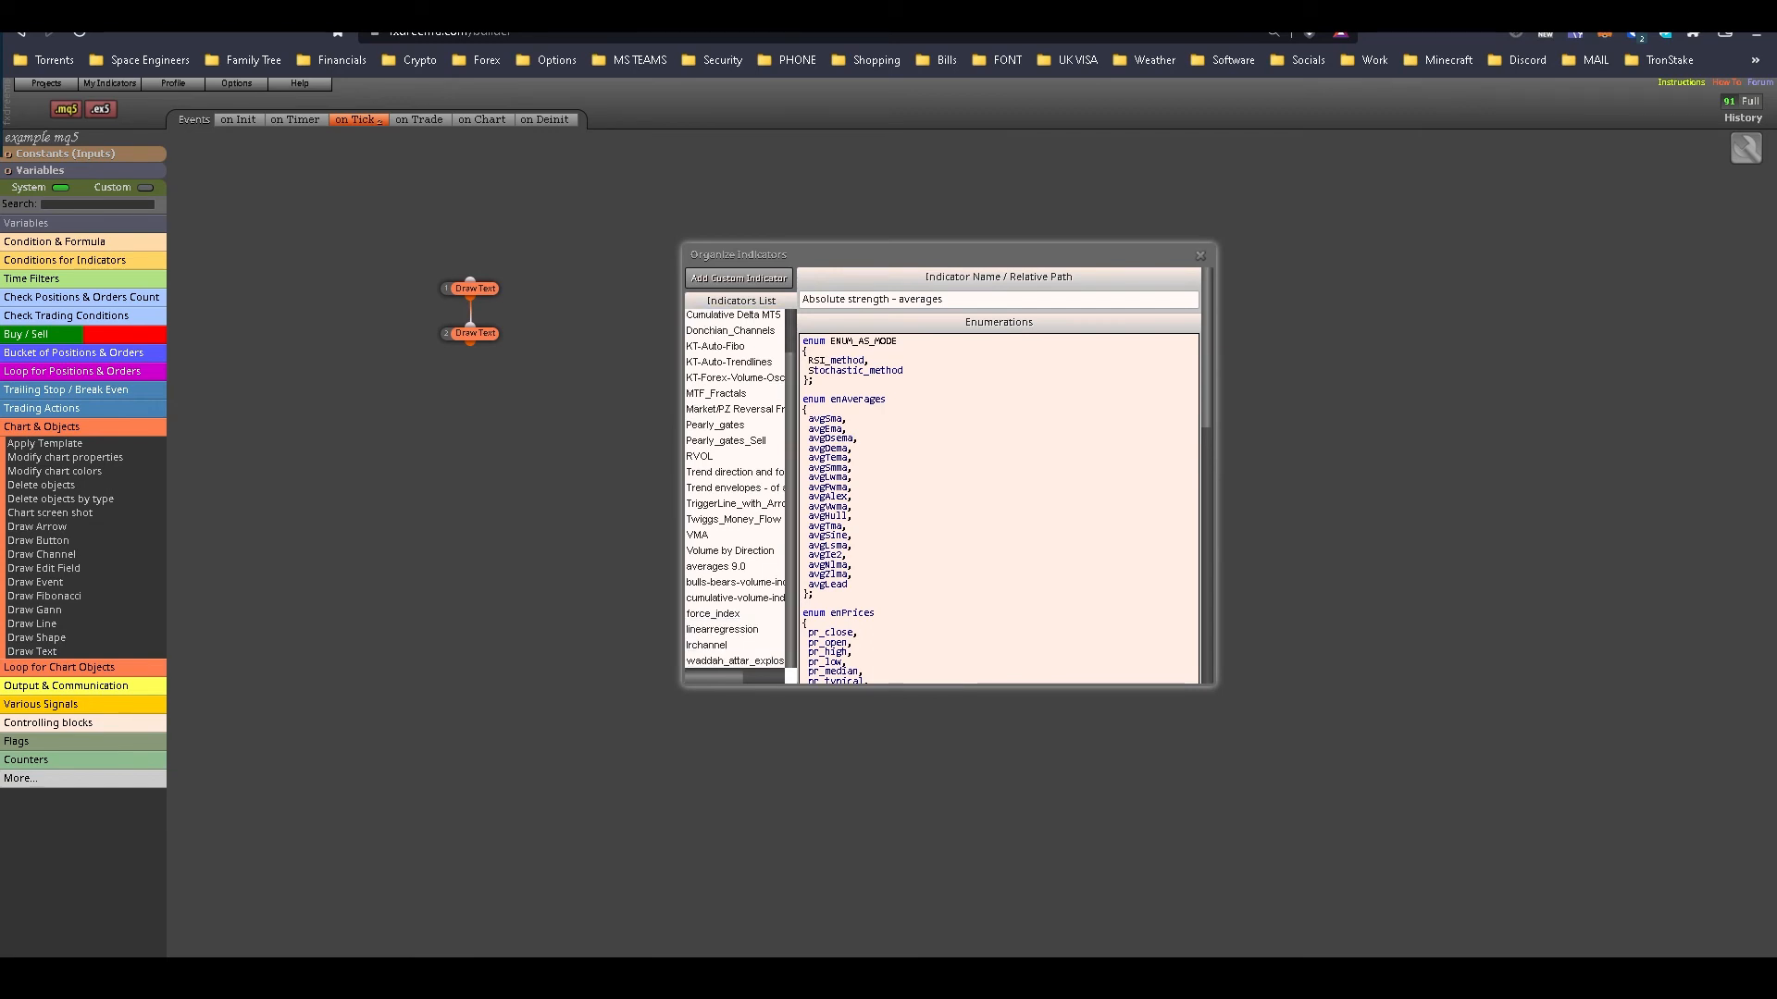
key("alt+Tab")
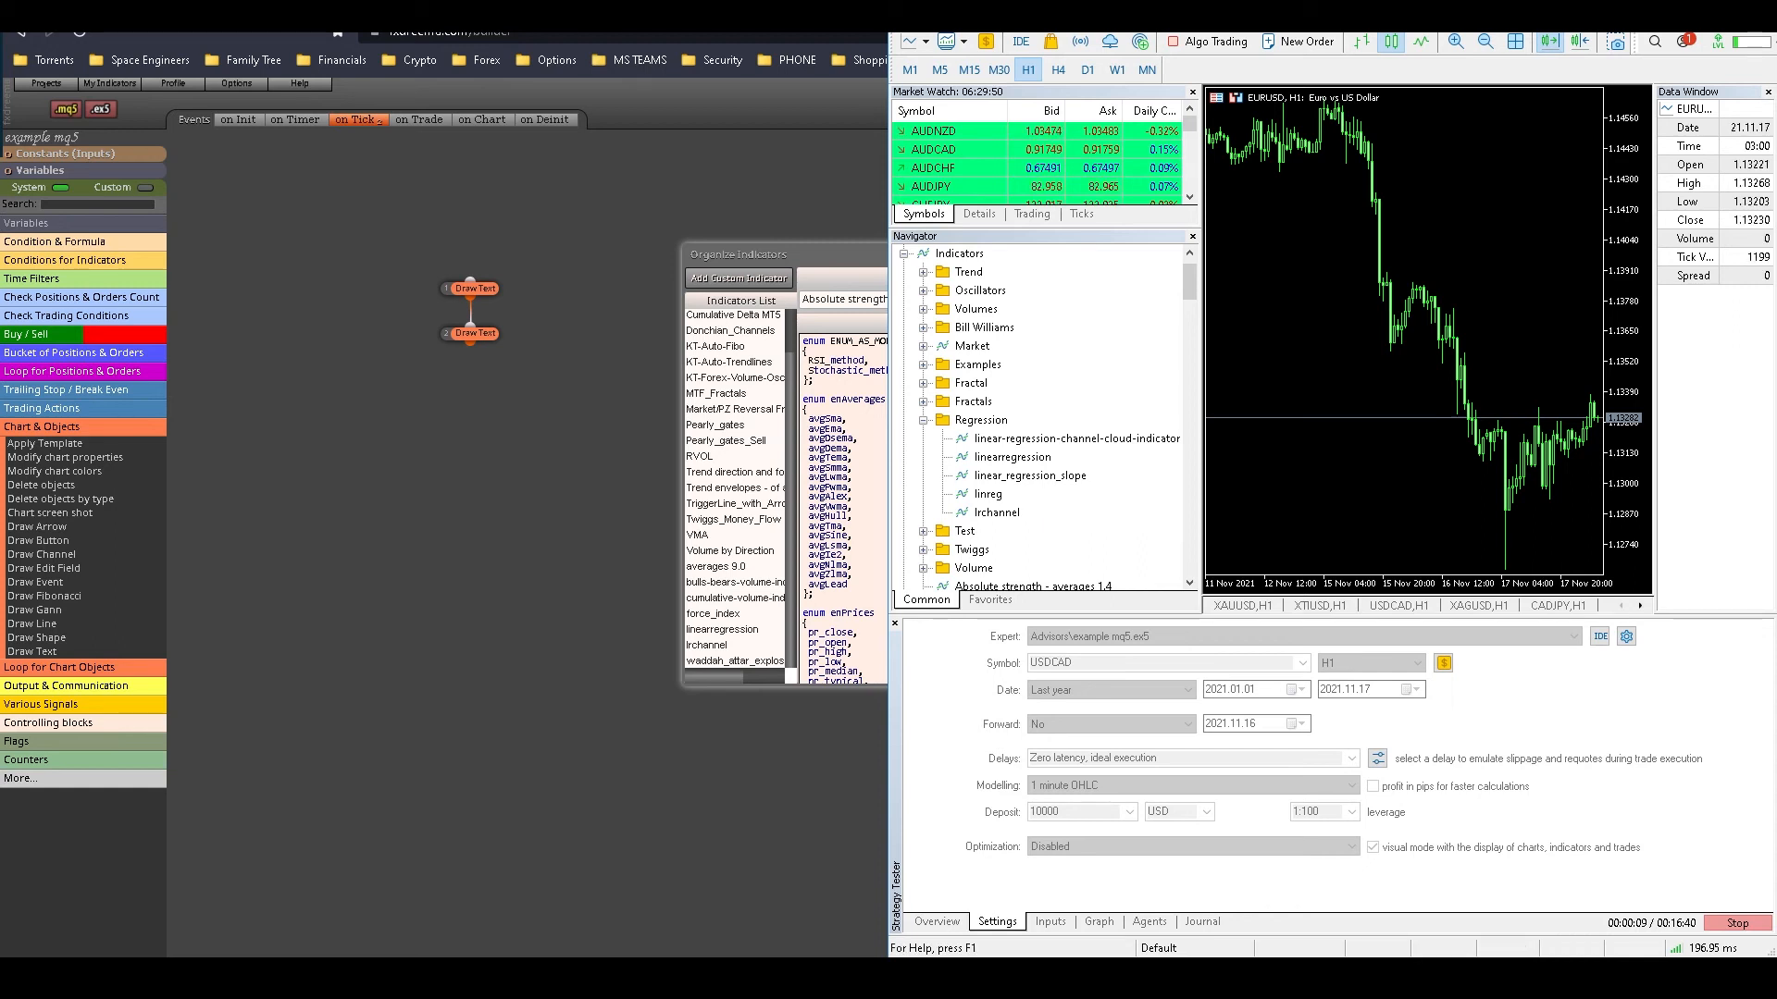
key("alt+Tab")
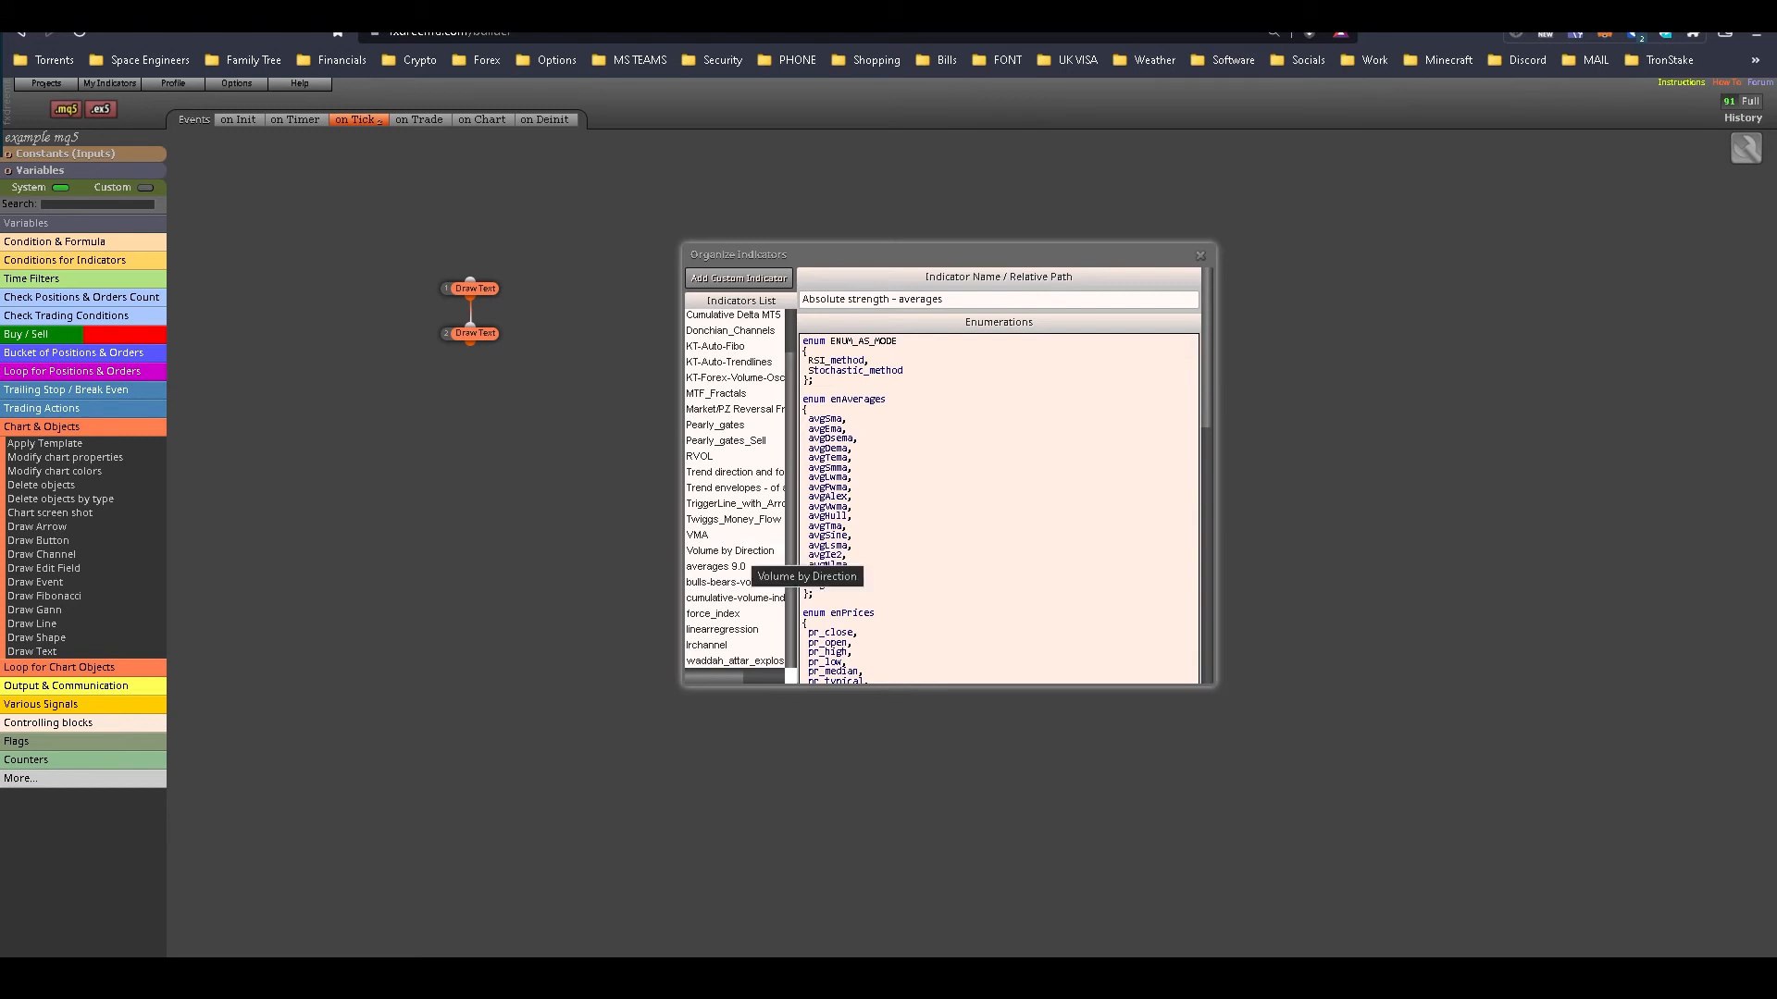
Step: Give the PZ Reversal Fractals MT5 entry two output buffers named 0 and 1, update the indicator and close the organizer
left_click(735, 409)
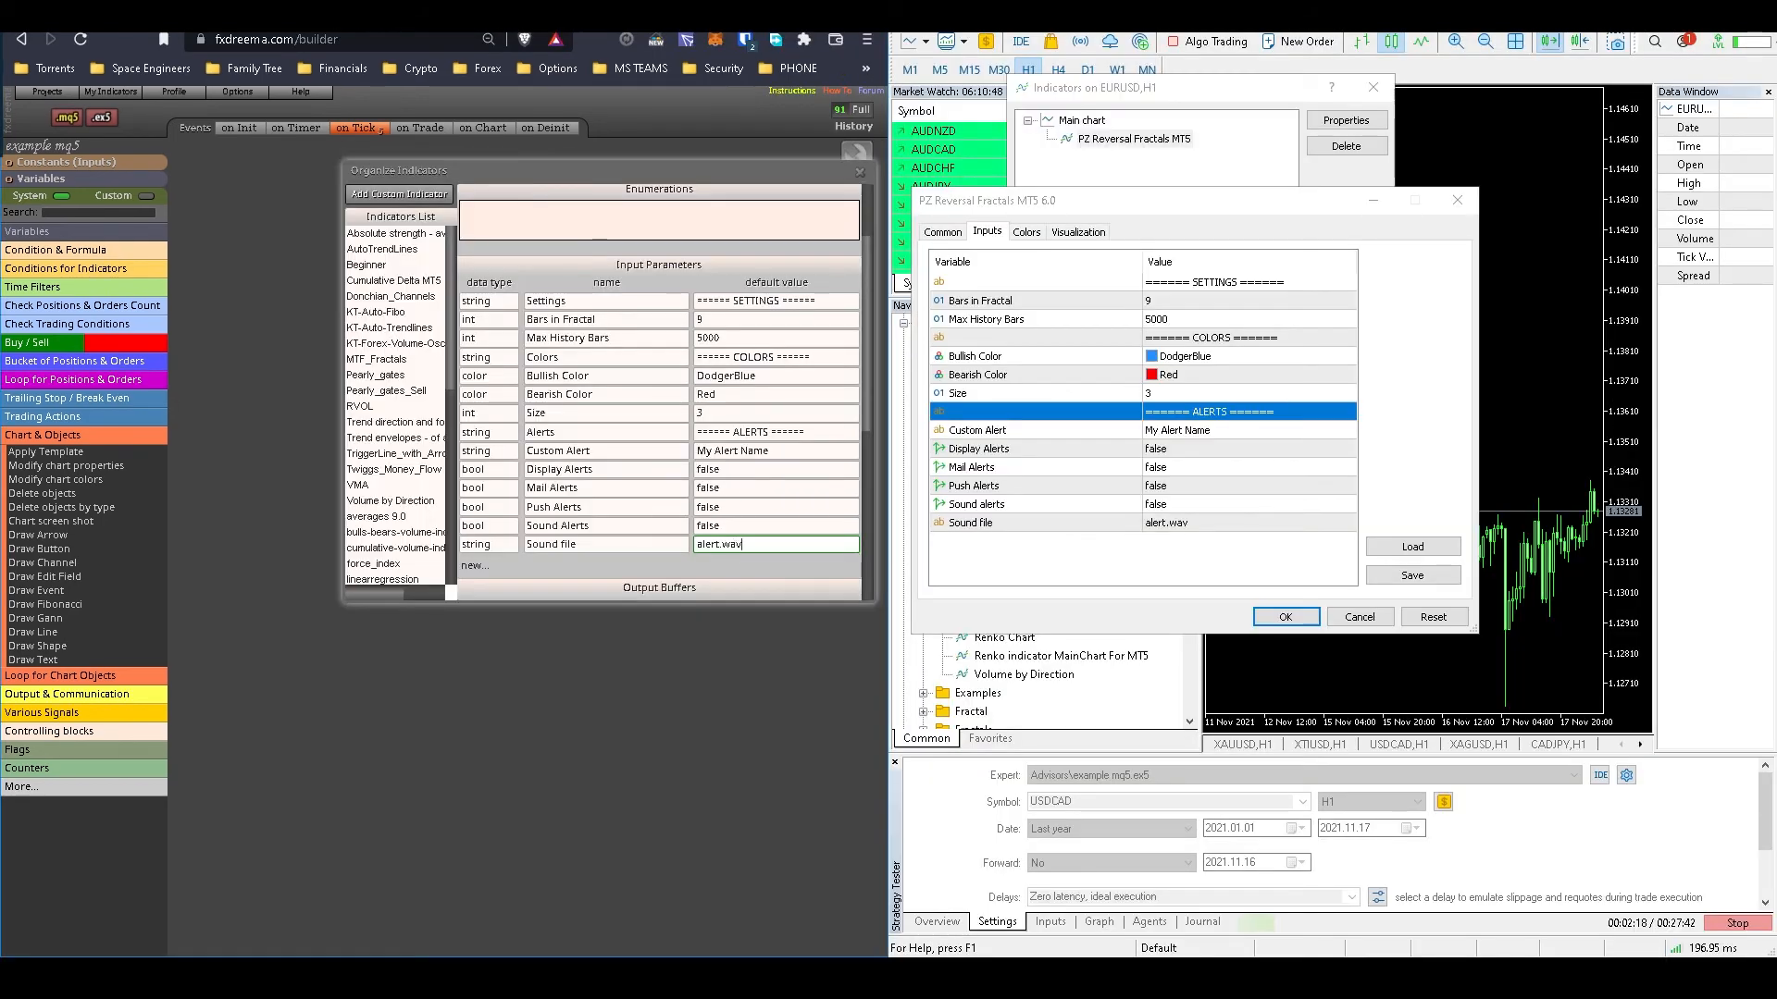
scroll(659, 393, "down", 2)
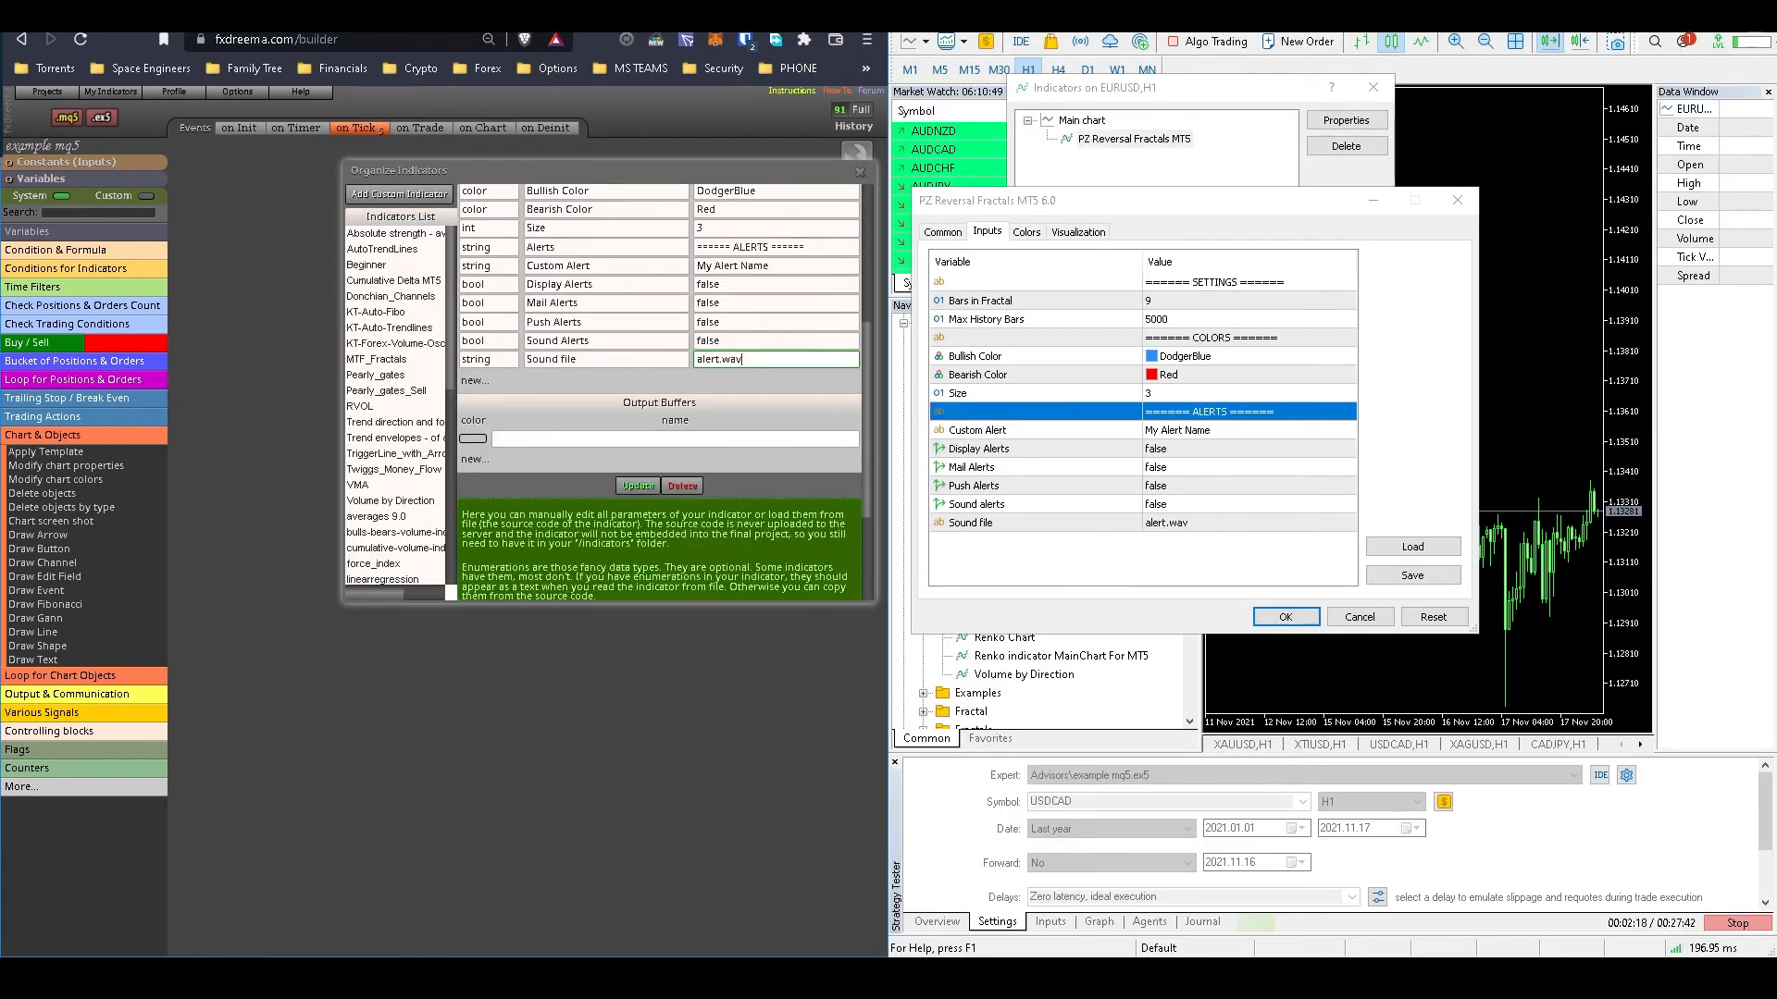
left_click(474, 459)
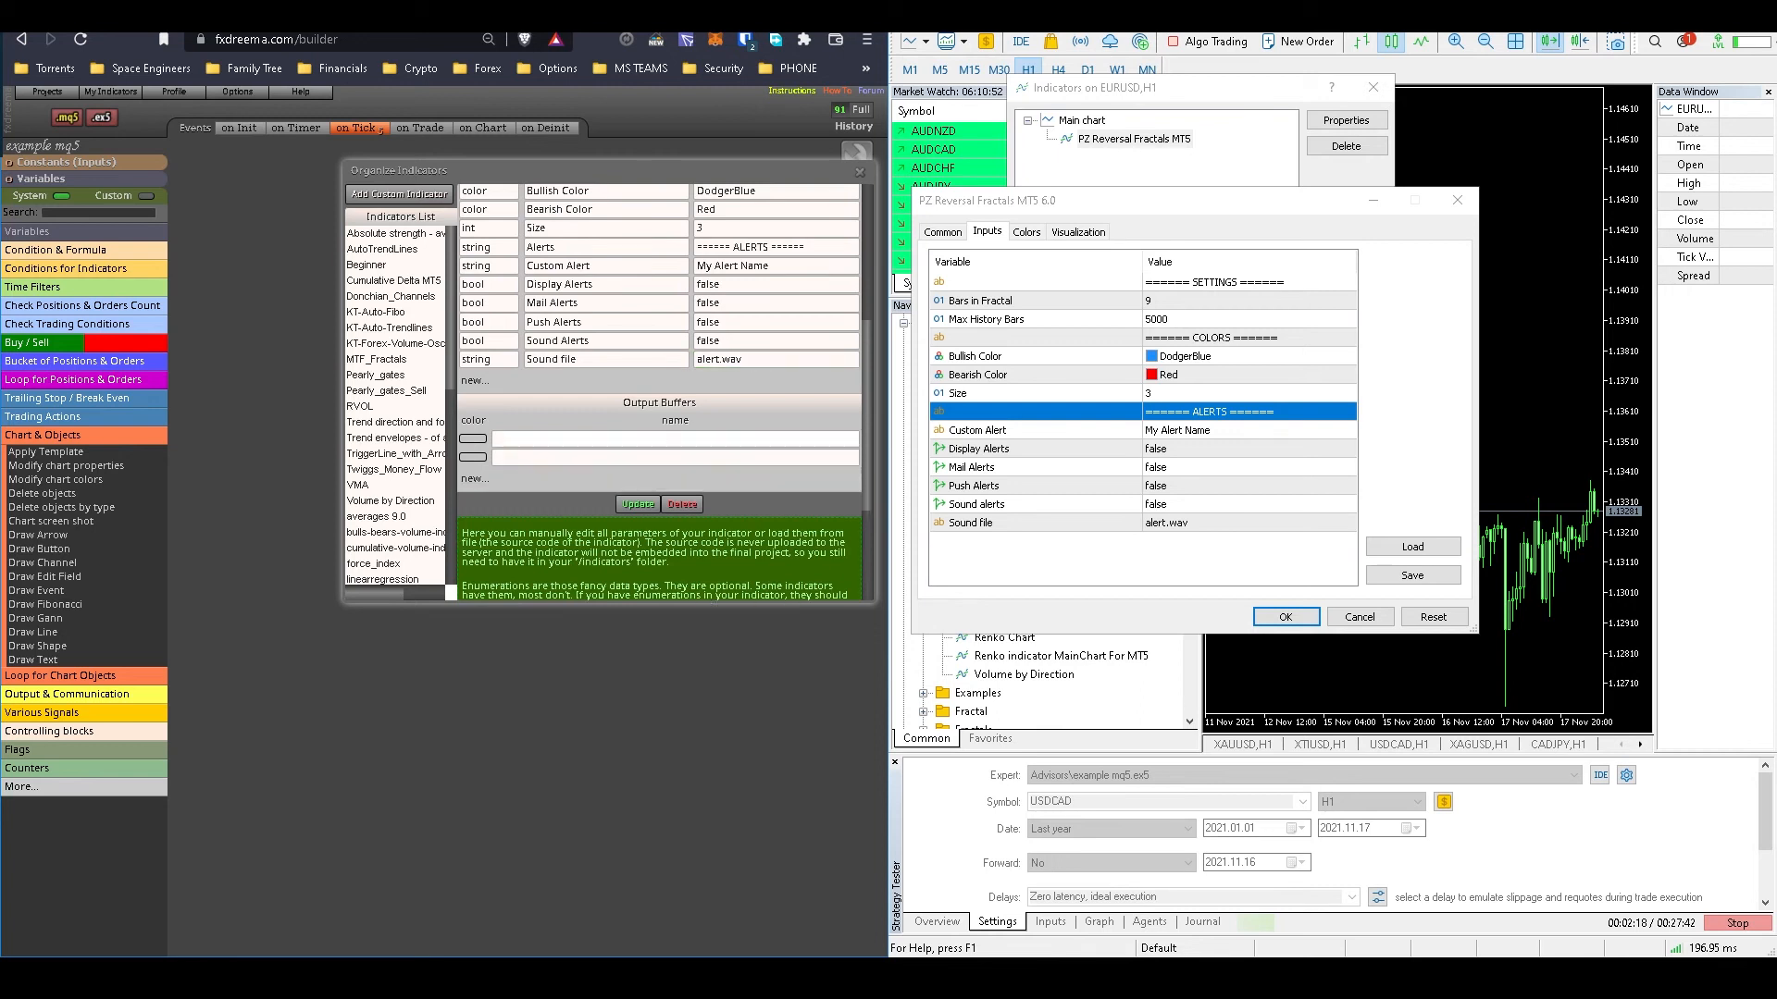
left_click(523, 439)
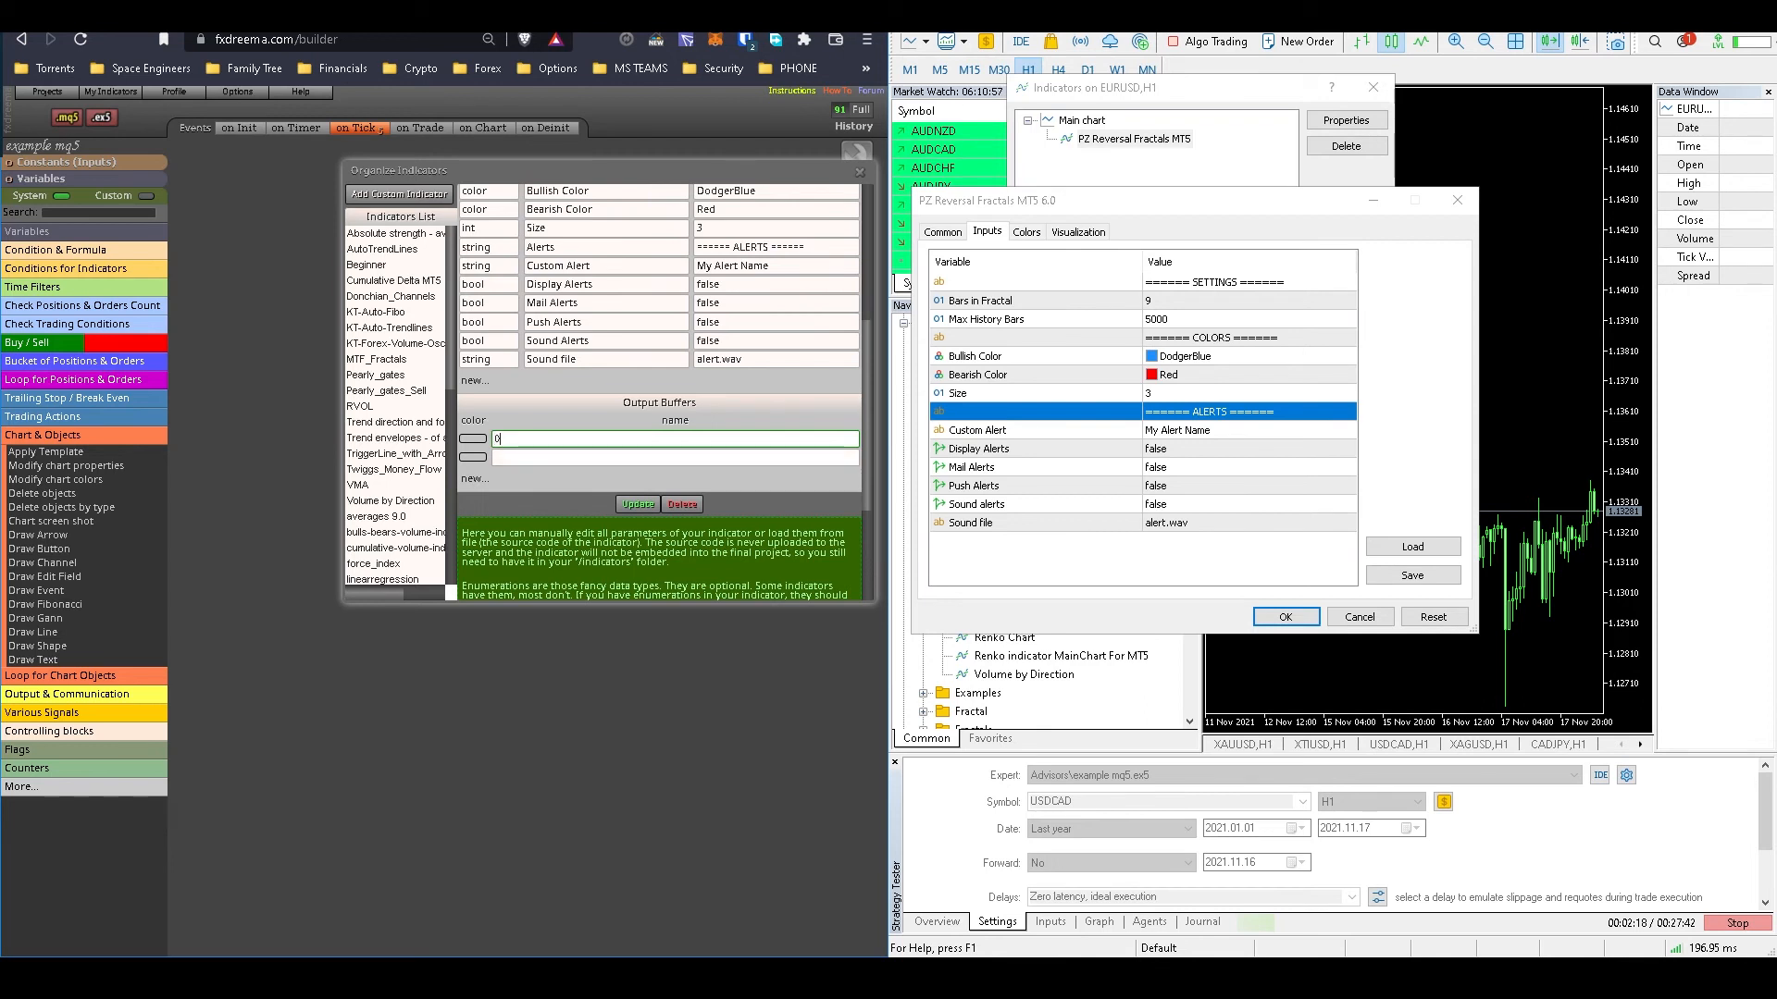
key("Tab")
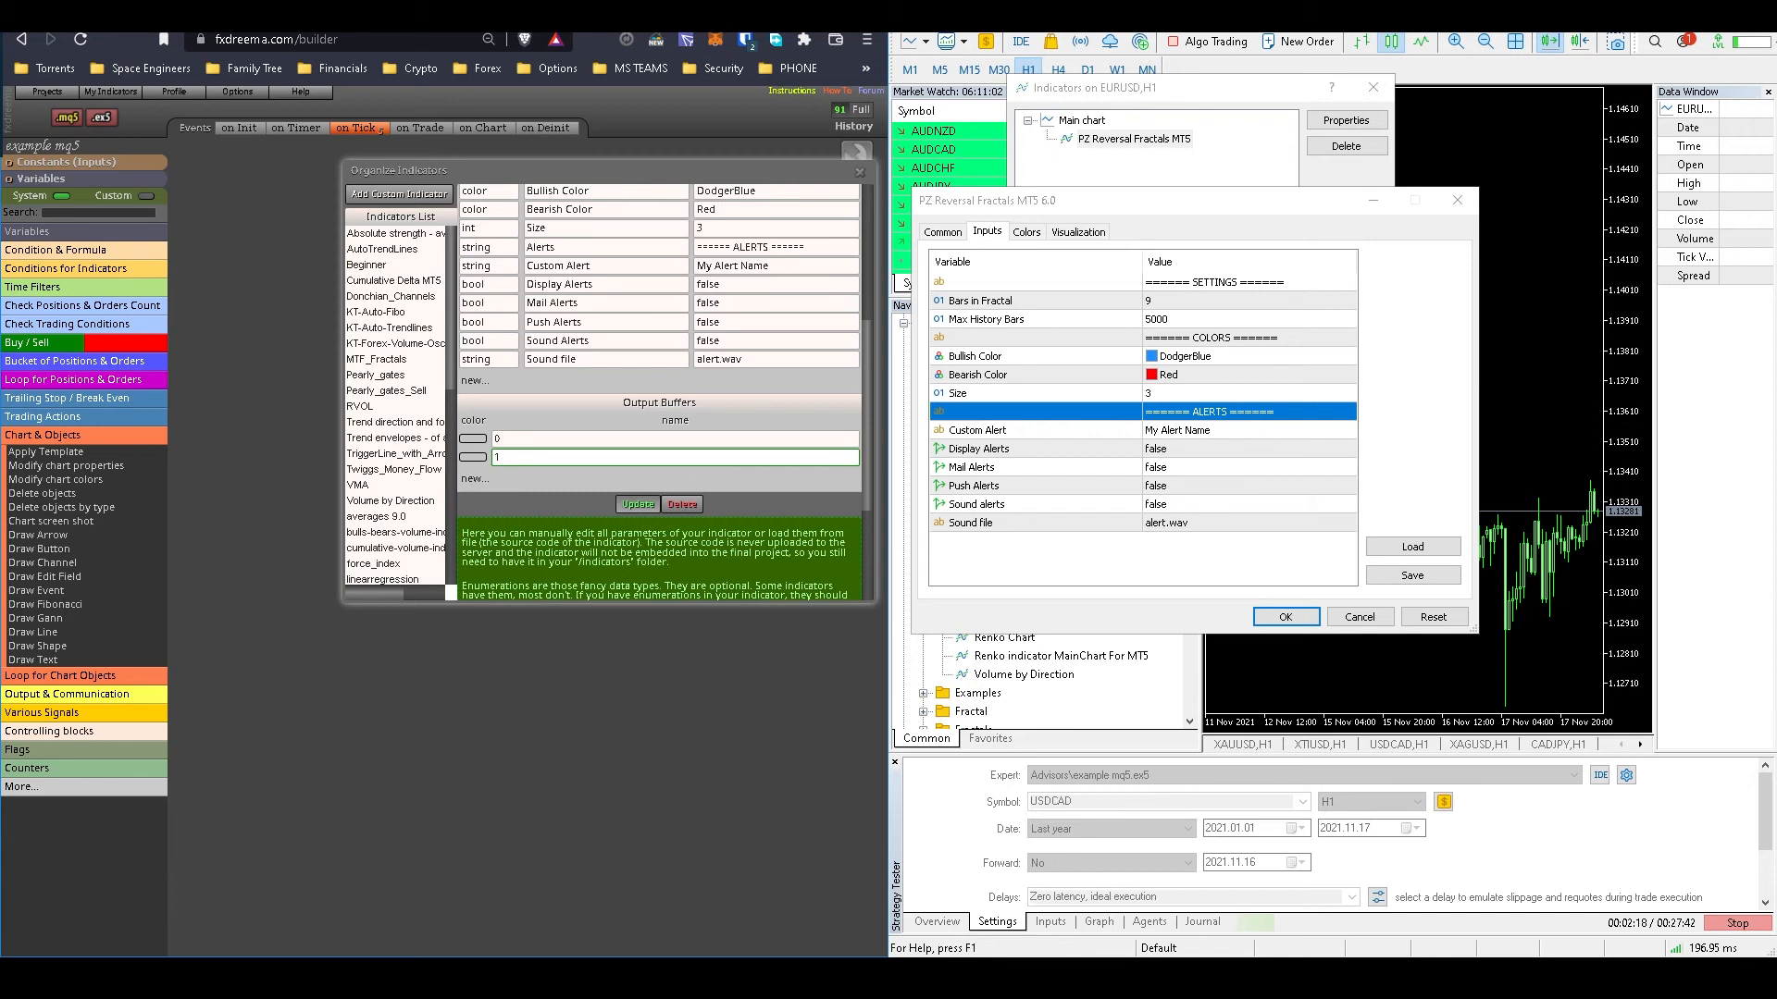
left_click(637, 504)
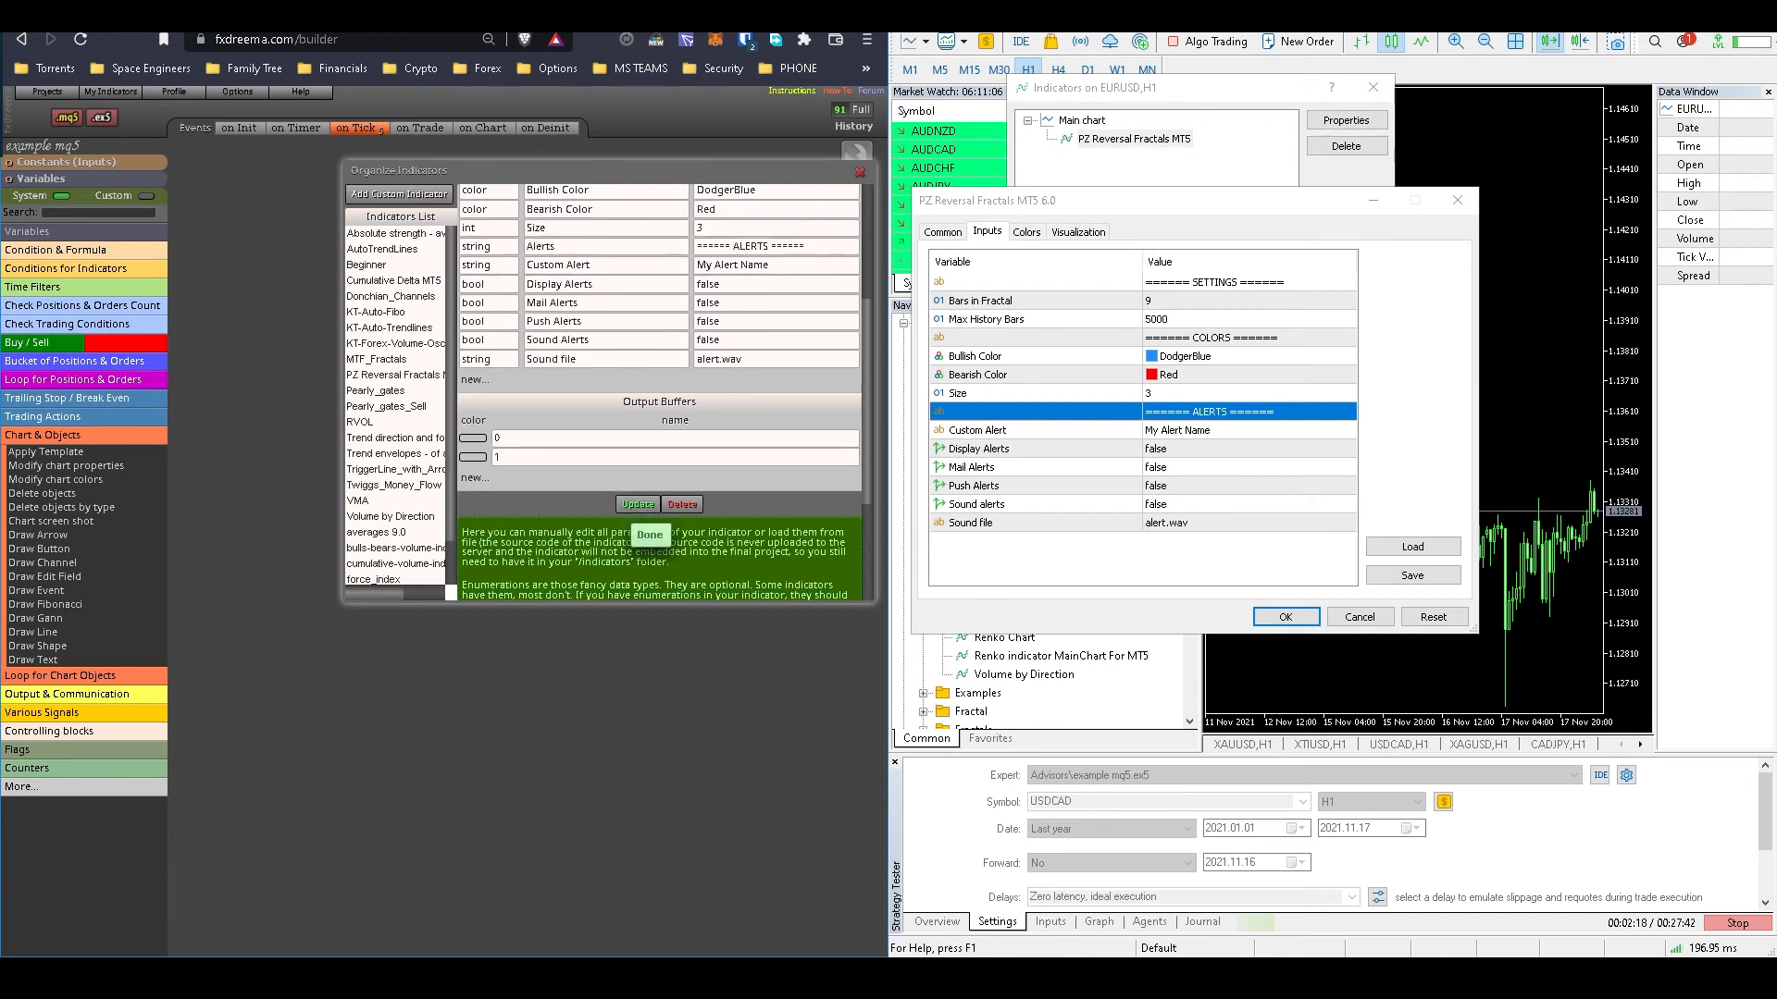
left_click(860, 173)
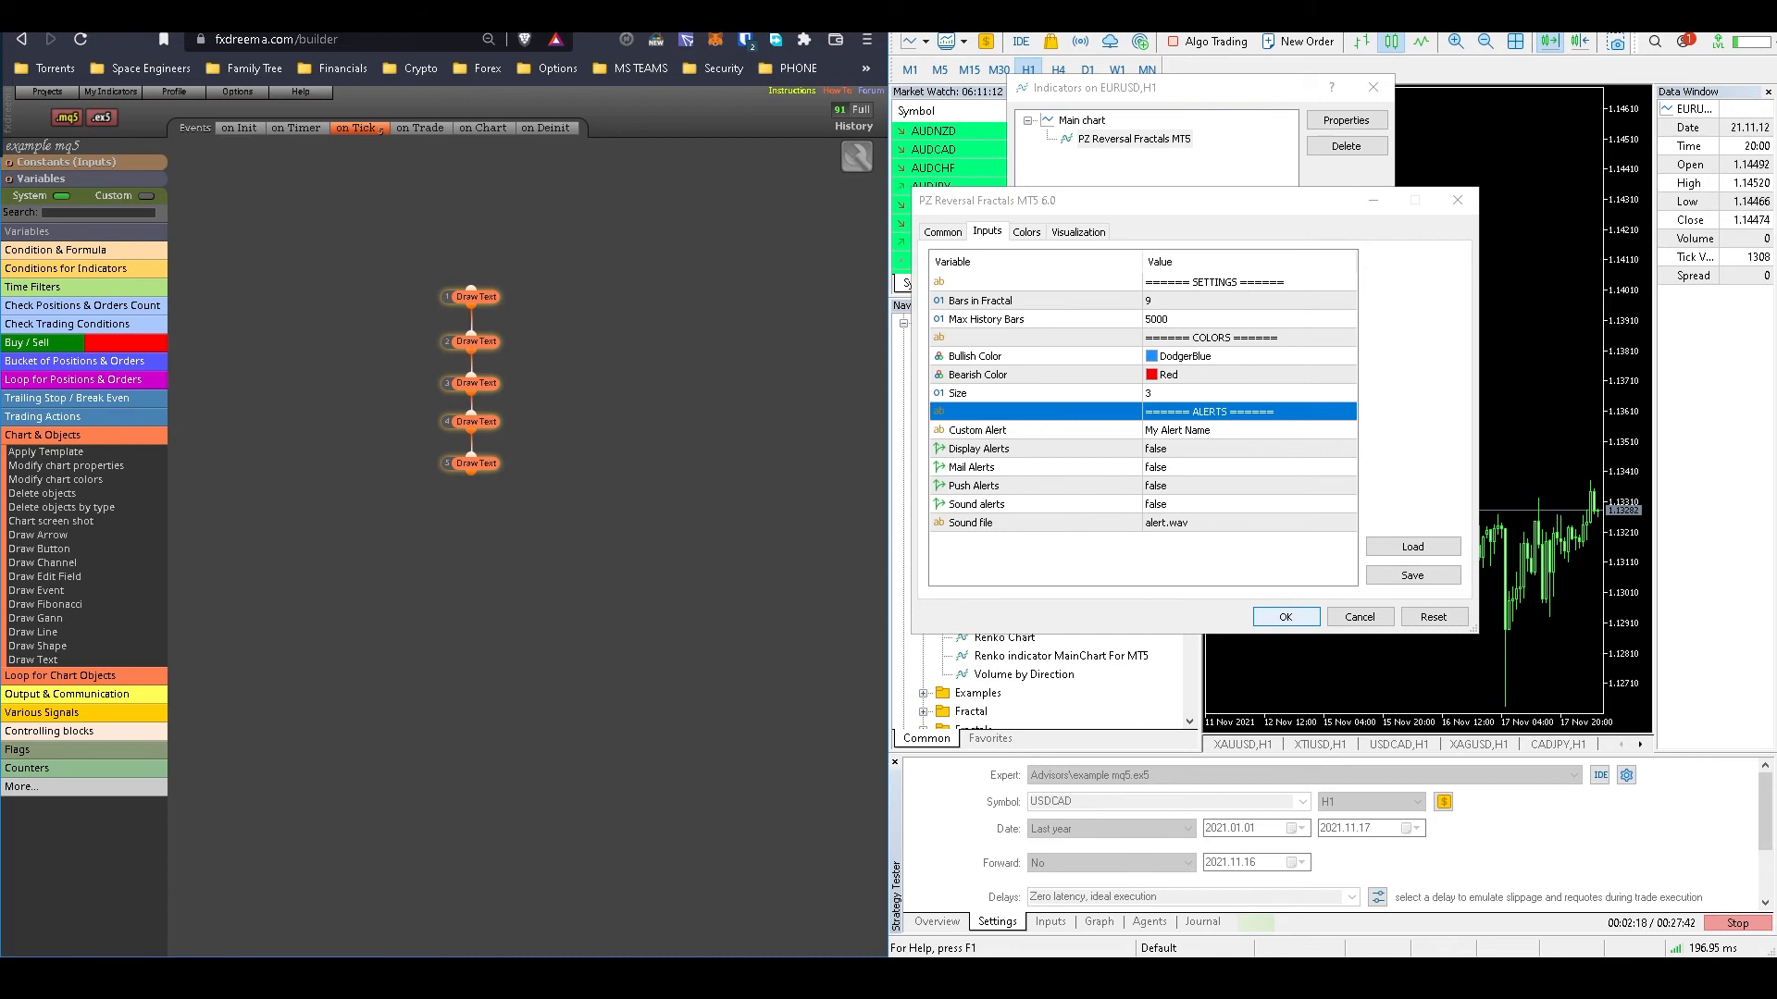
Step: Close MetaTrader 5's indicator properties and indicator list, and export the fxDreema project as example mq5.ex5, replacing the existing file
left_click(1291, 618)
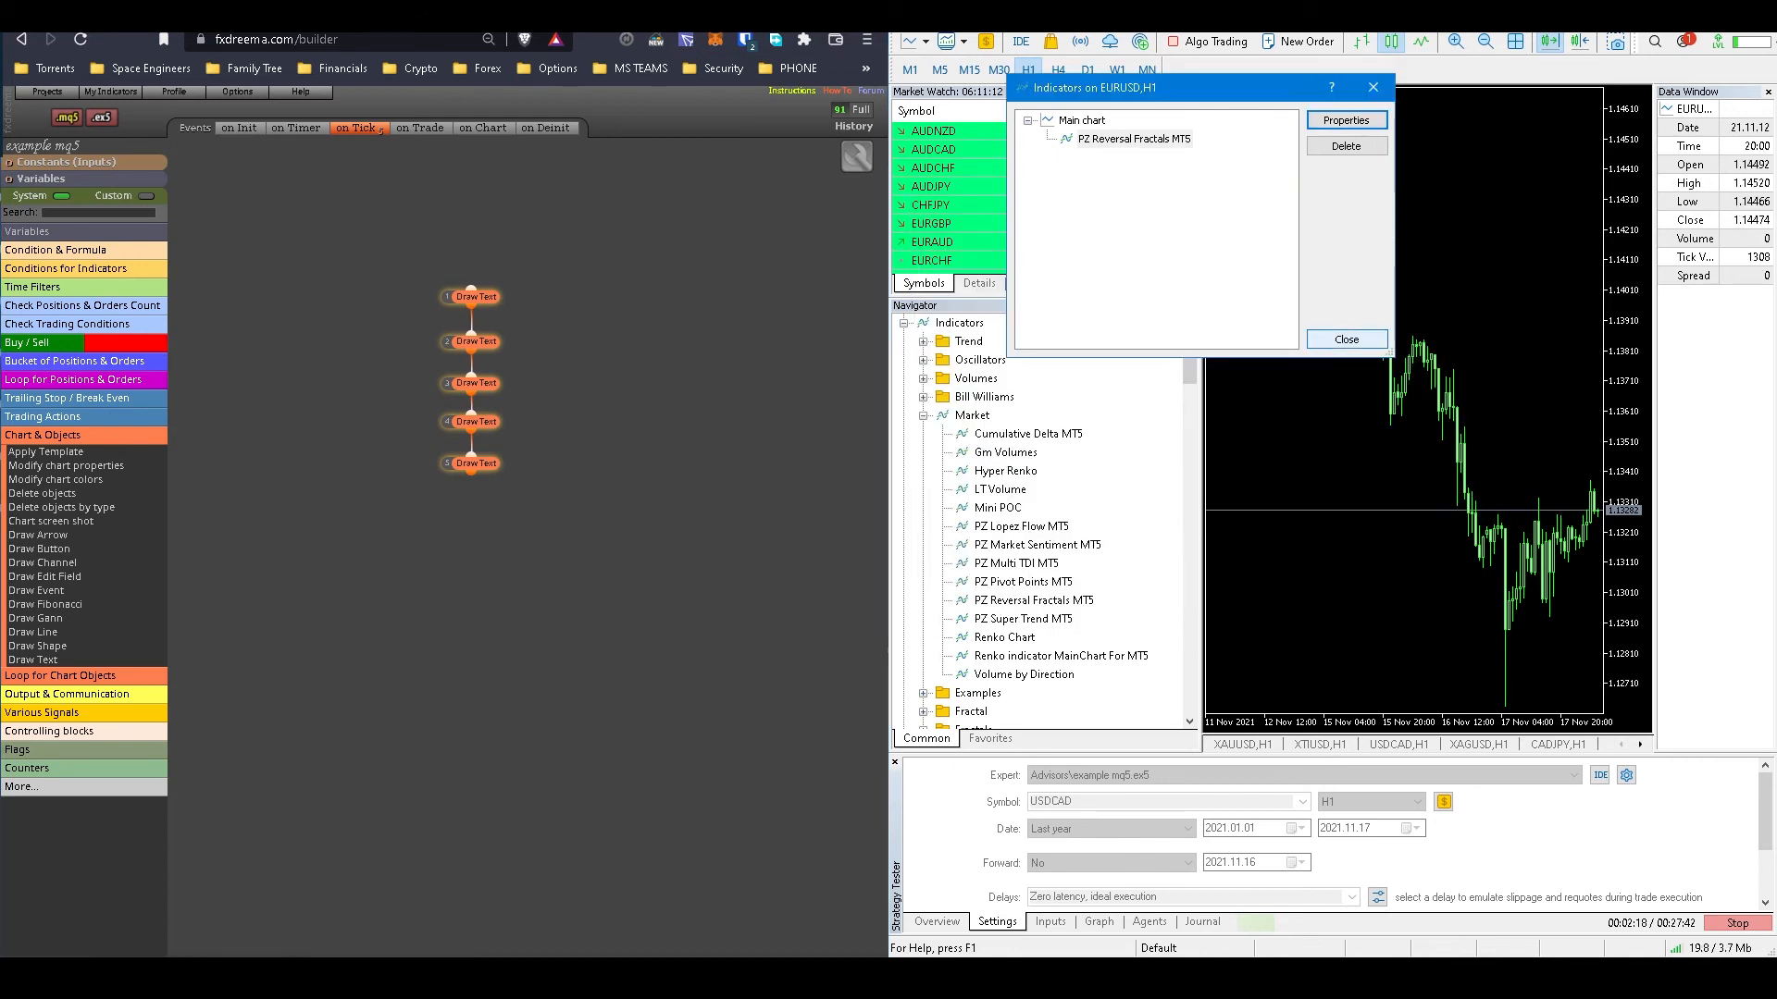
left_click(1346, 340)
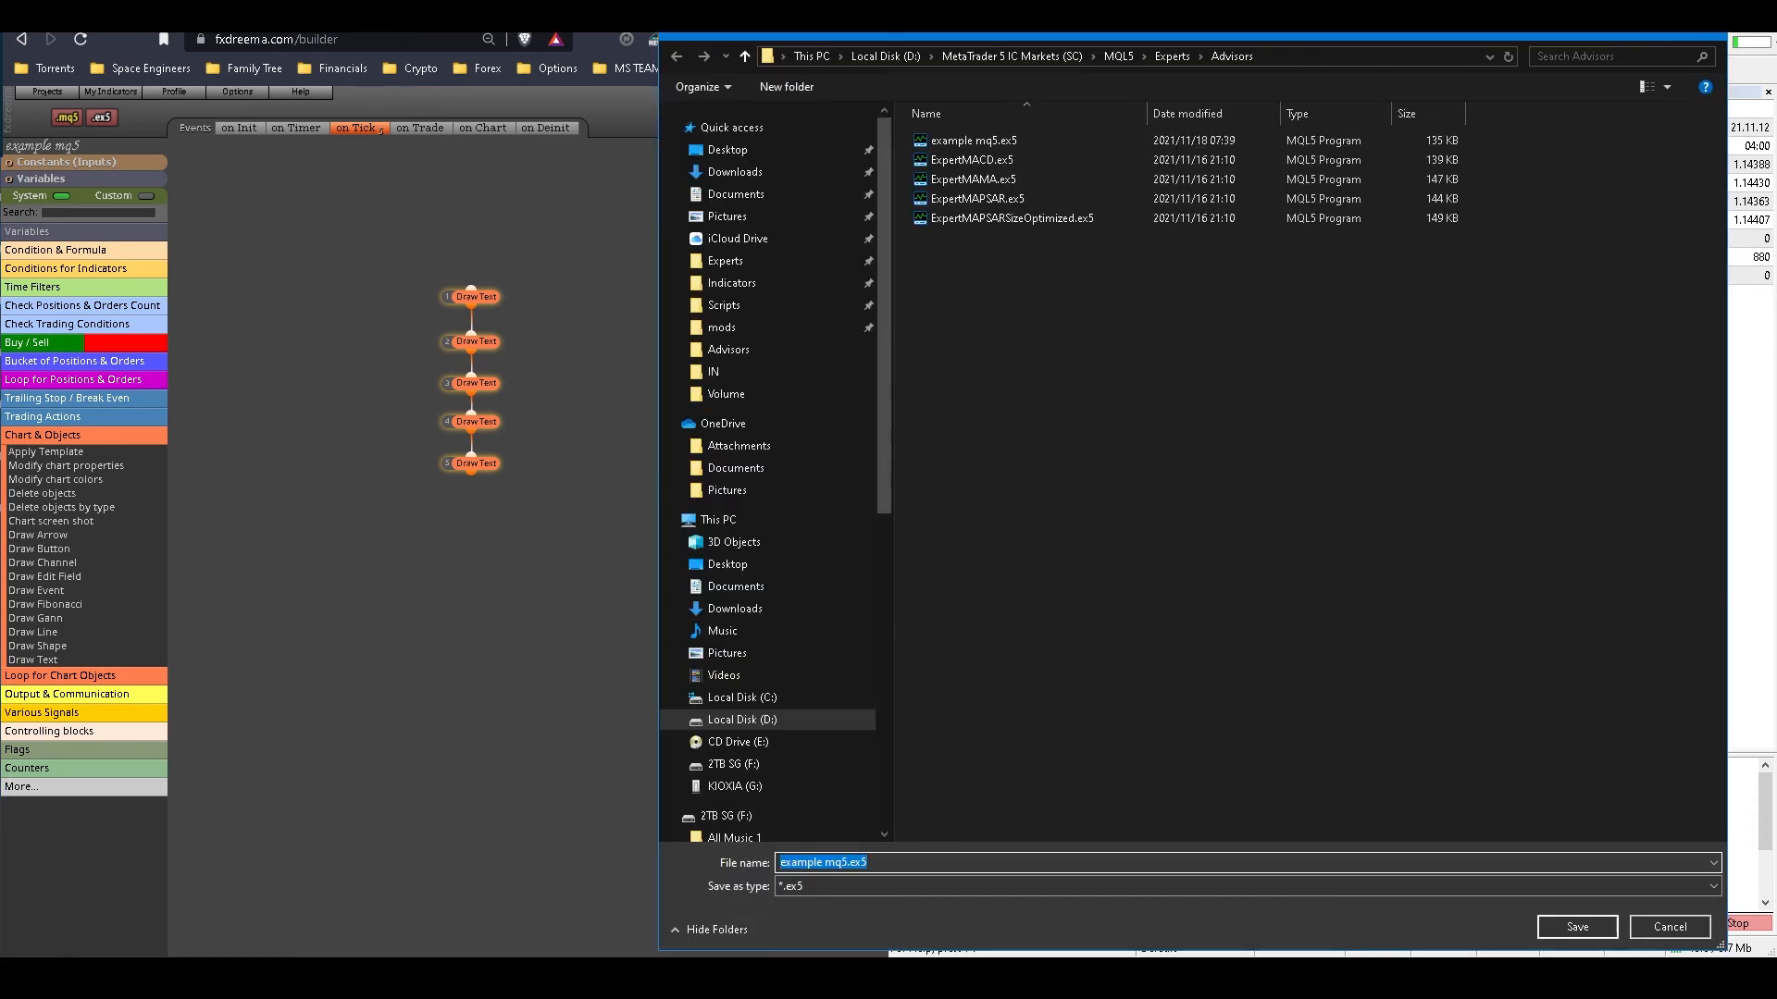
left_click(1577, 927)
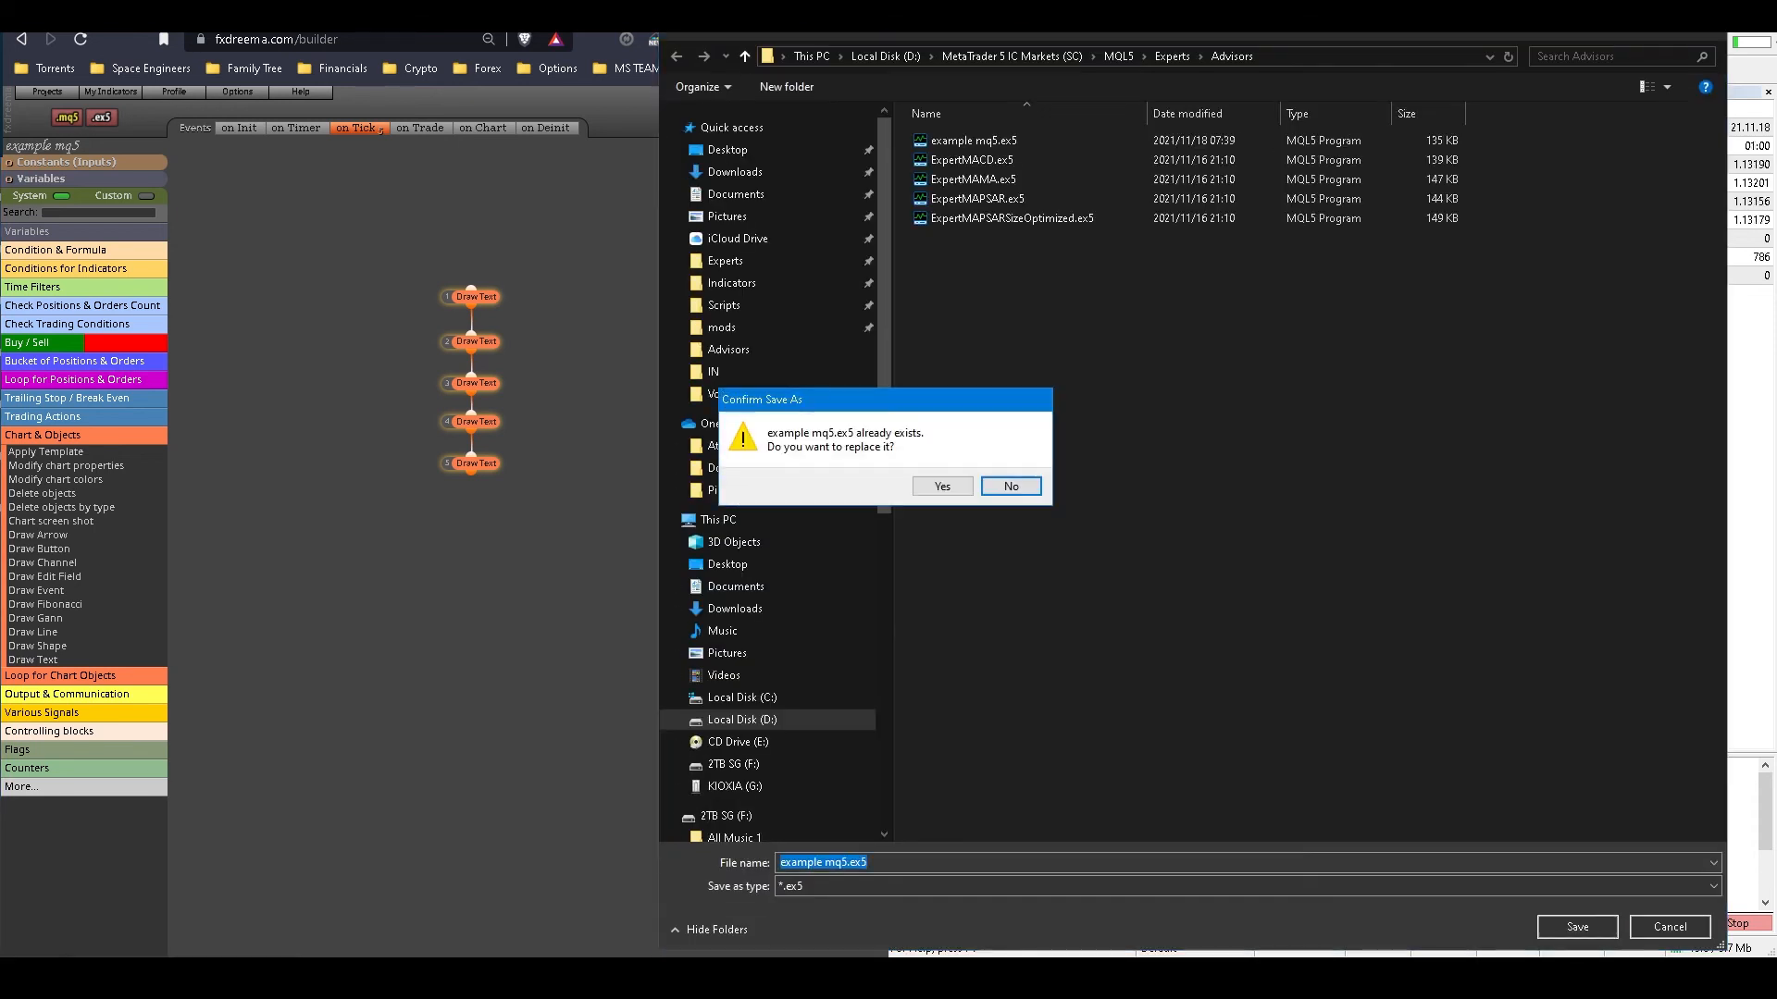
left_click(942, 485)
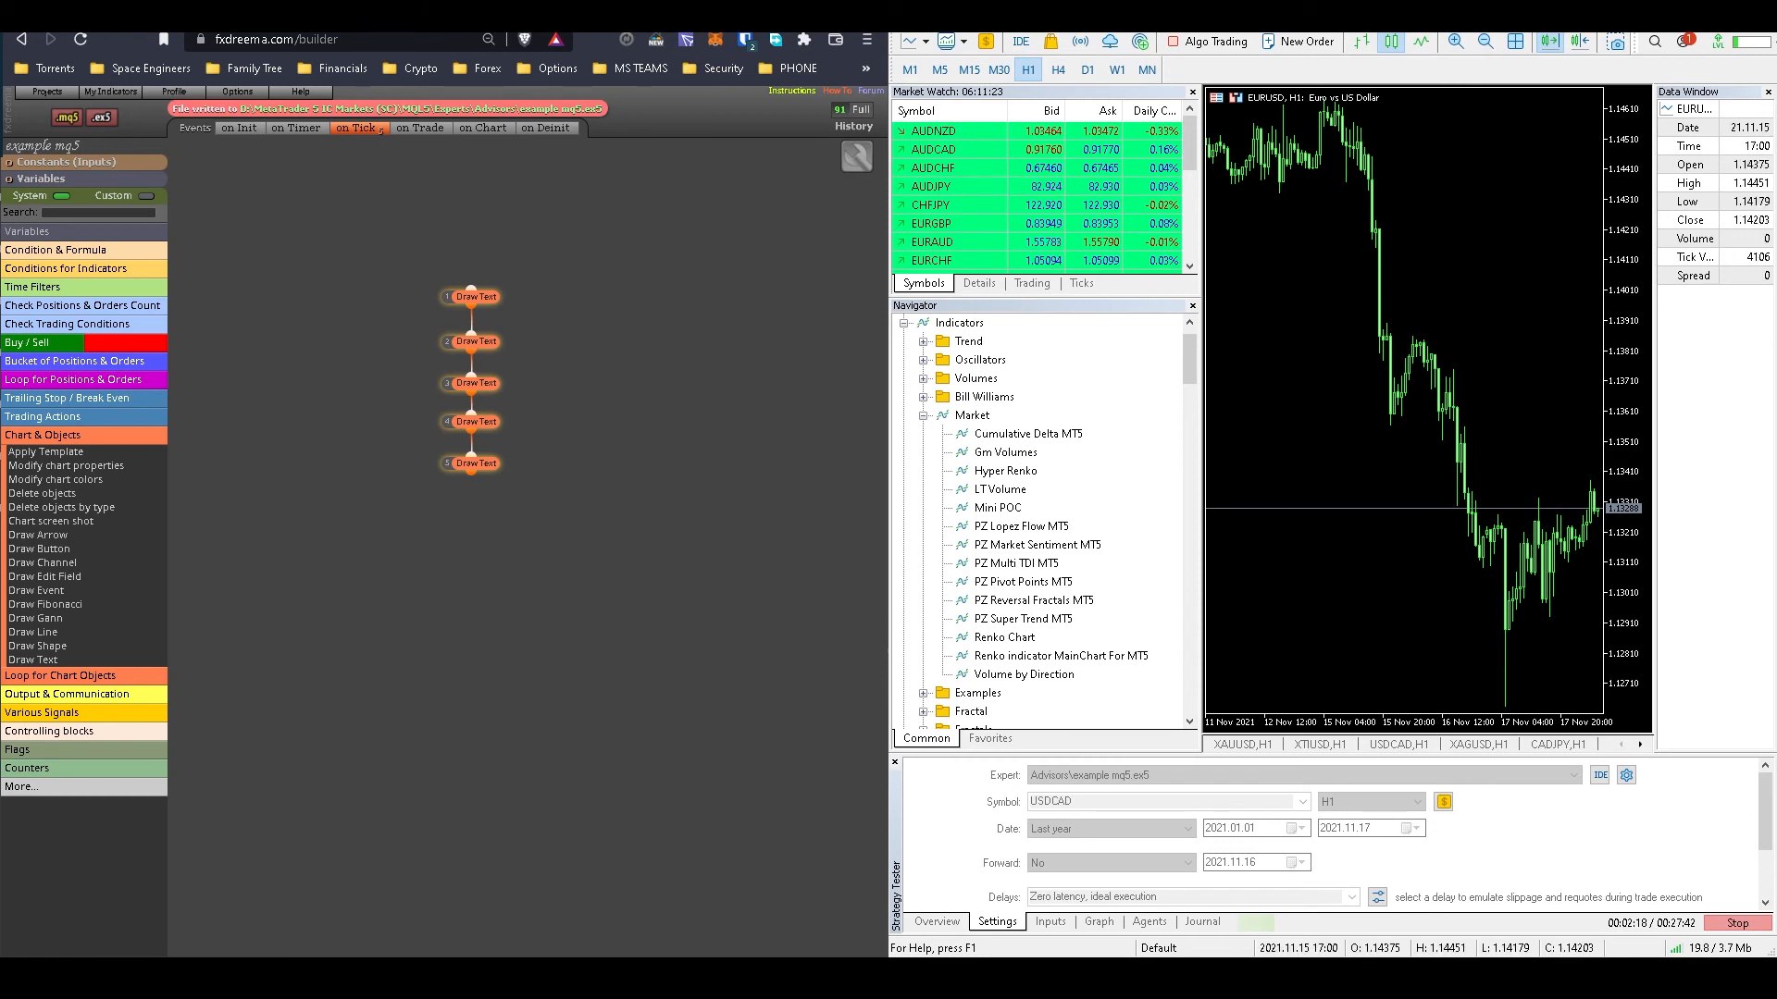
Step: Stop the running test in the enlarged Strategy Tester and start a new one with example mq5.ex5 reselected as the expert
left_click_drag(1362, 754, 1358, 615)
left_click(1737, 922)
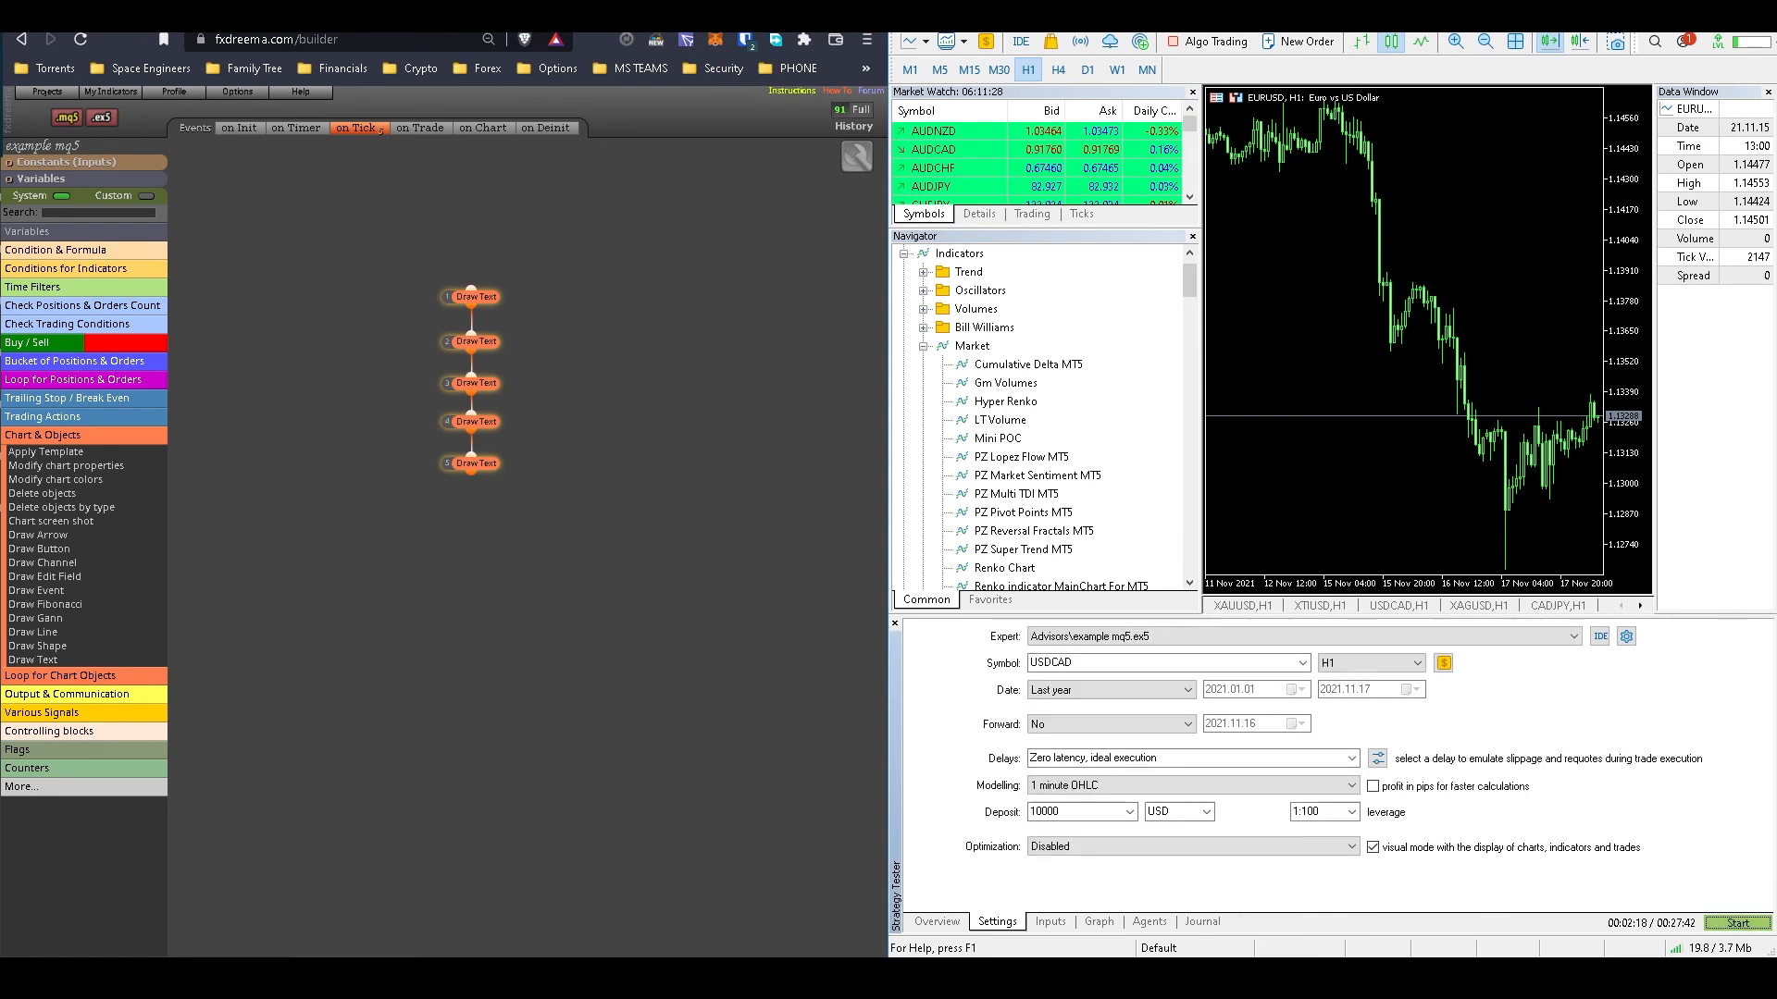
left_click(1370, 637)
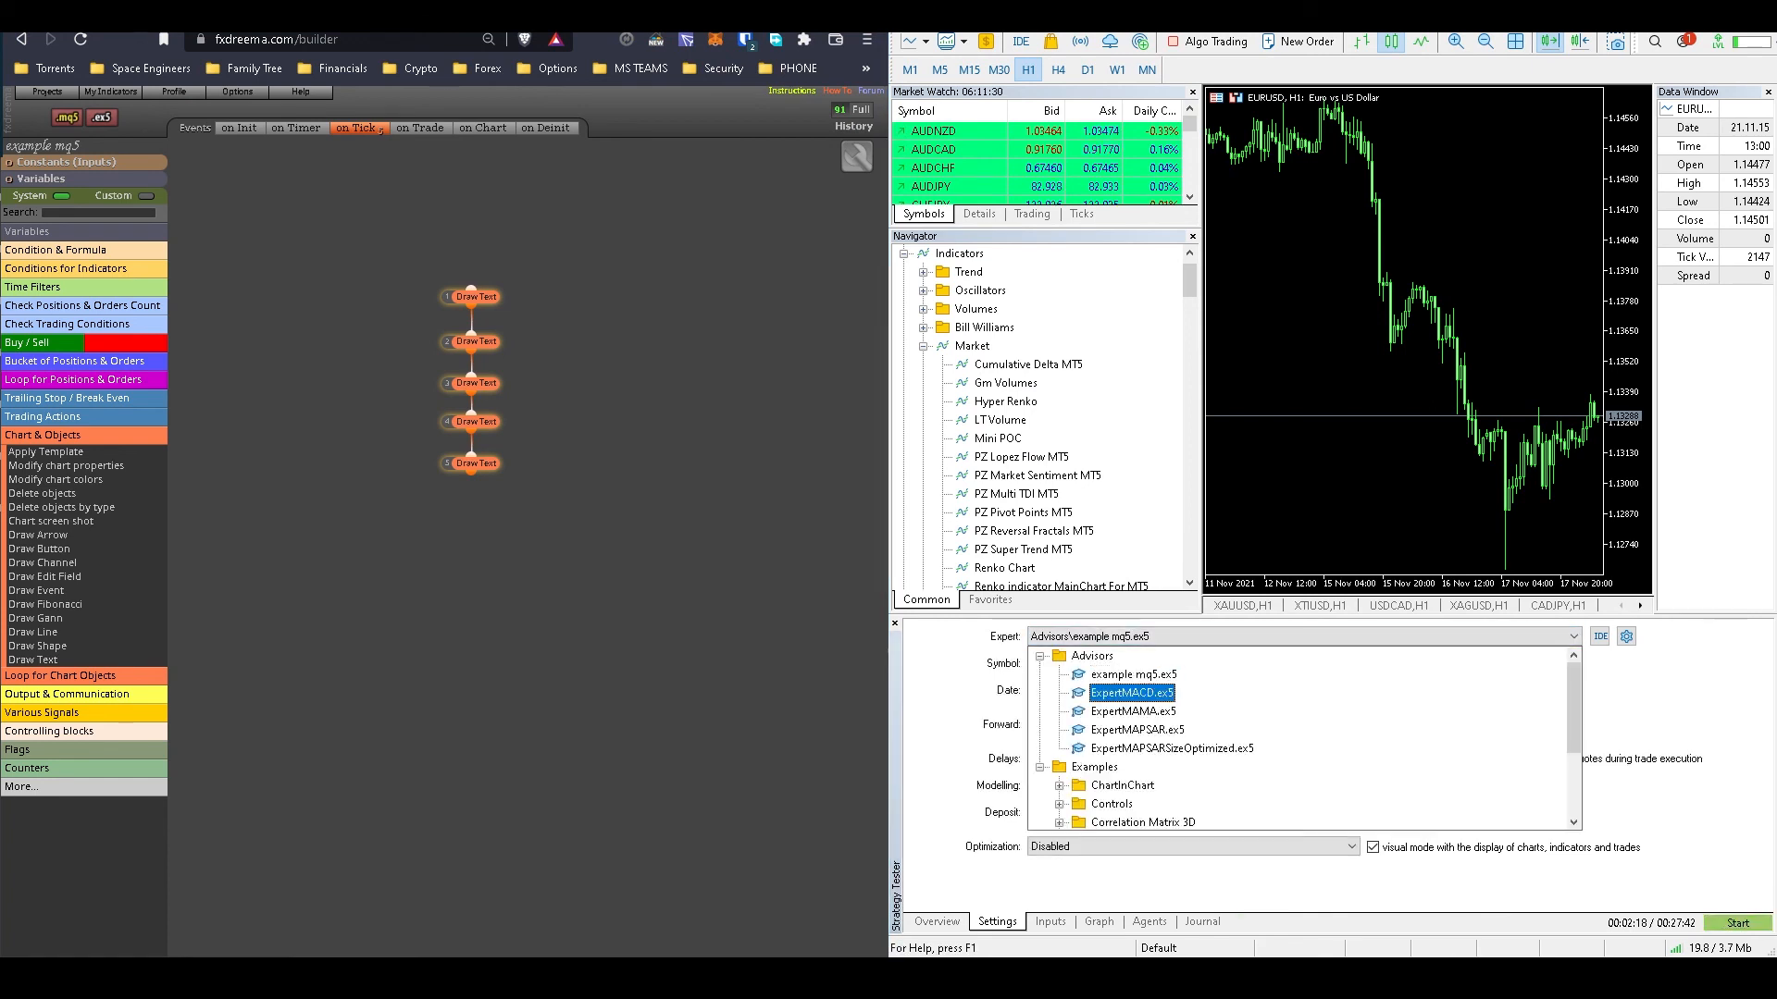
left_click(1132, 693)
left_click(1296, 636)
left_click(1134, 675)
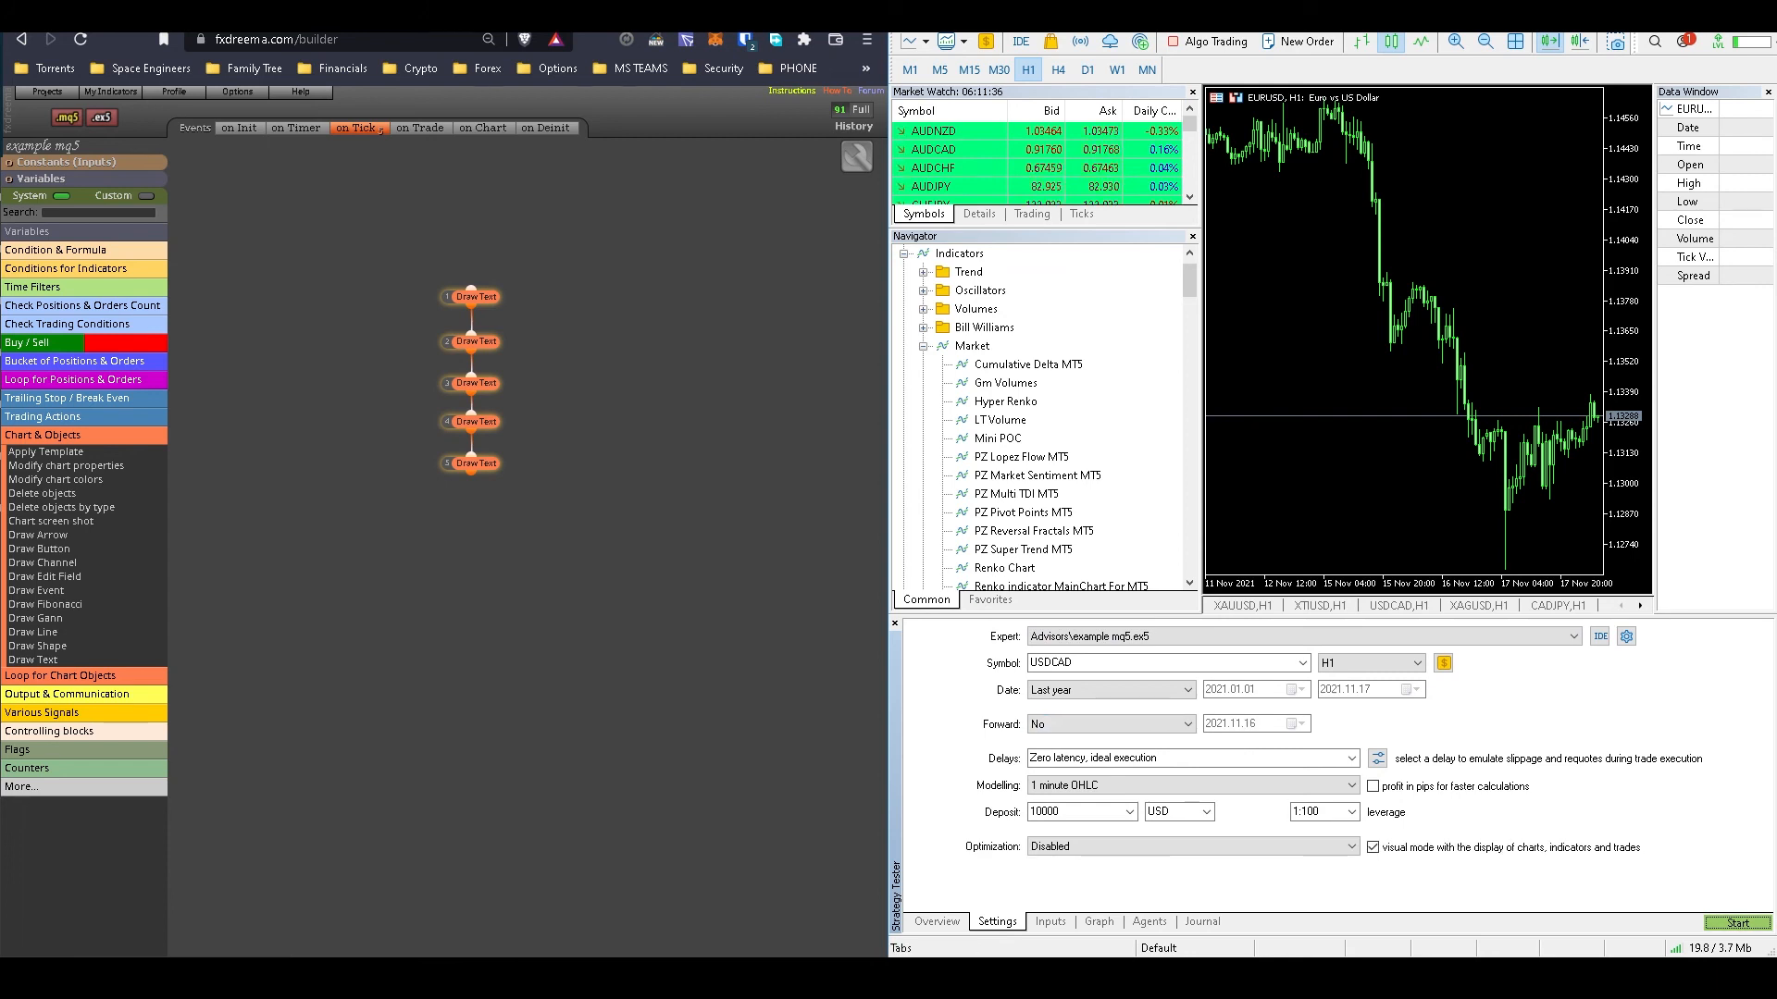
left_click(1738, 923)
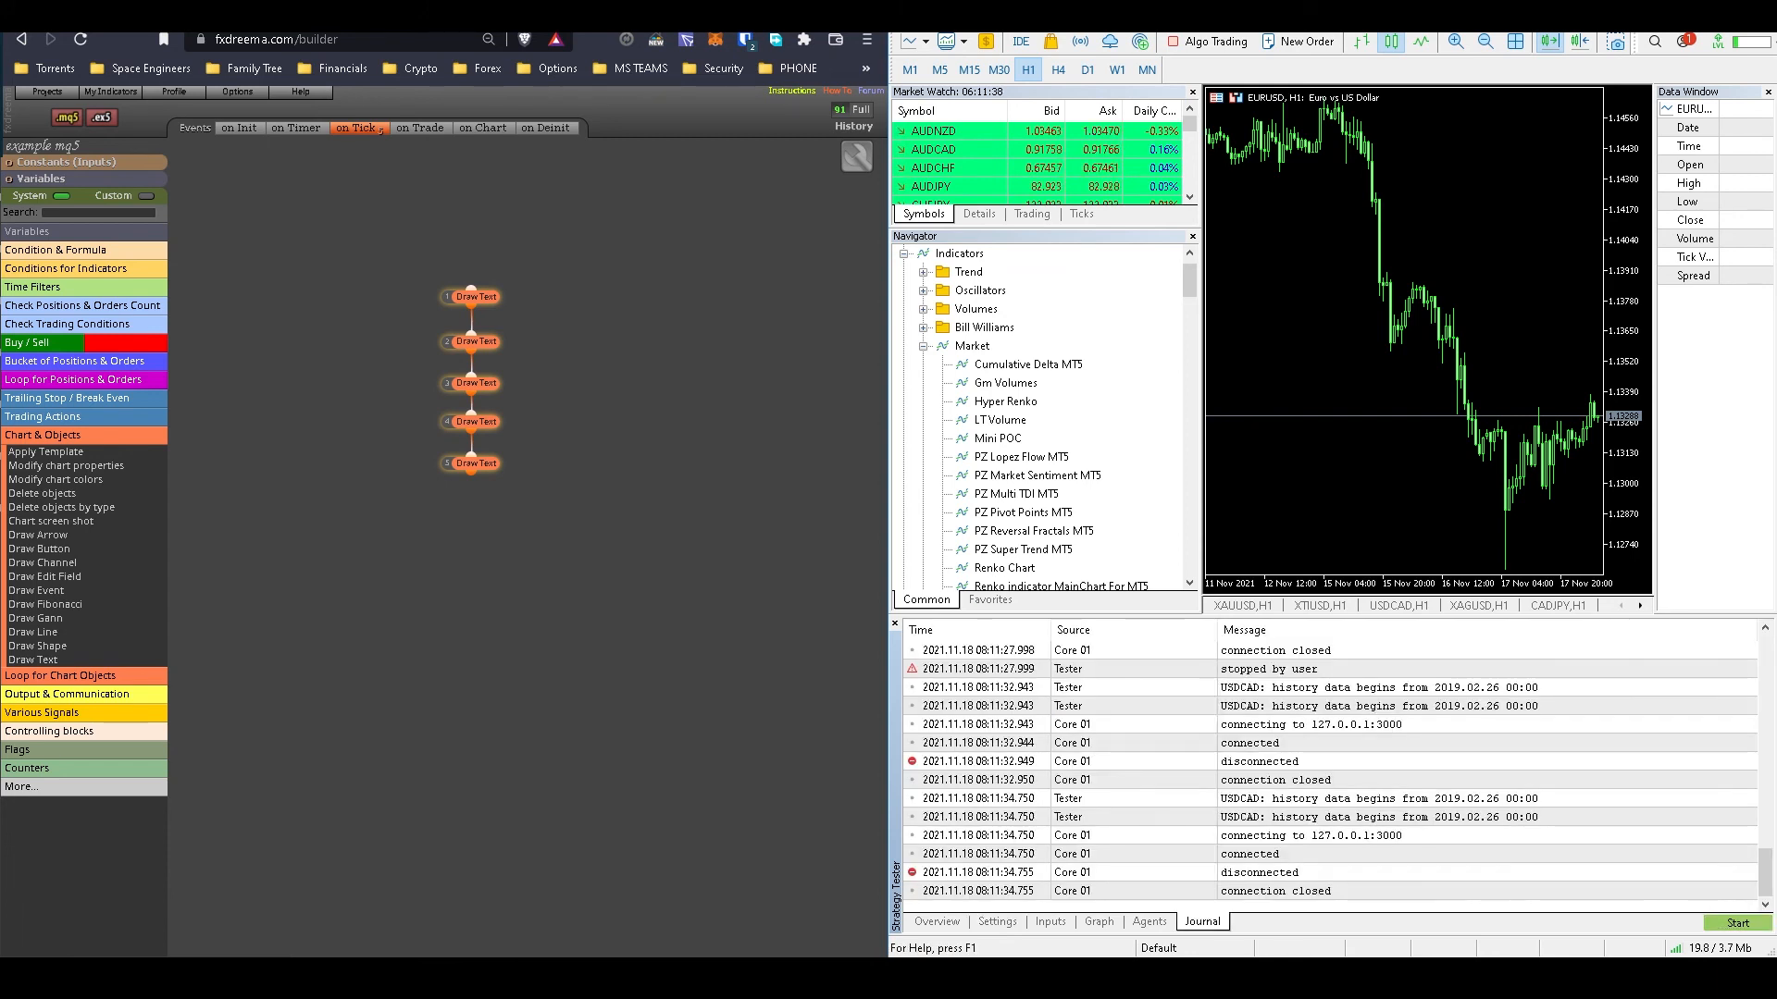
Step: Check the Strategy Tester's journal and clear its logs
scroll(1330, 778, "up", 3)
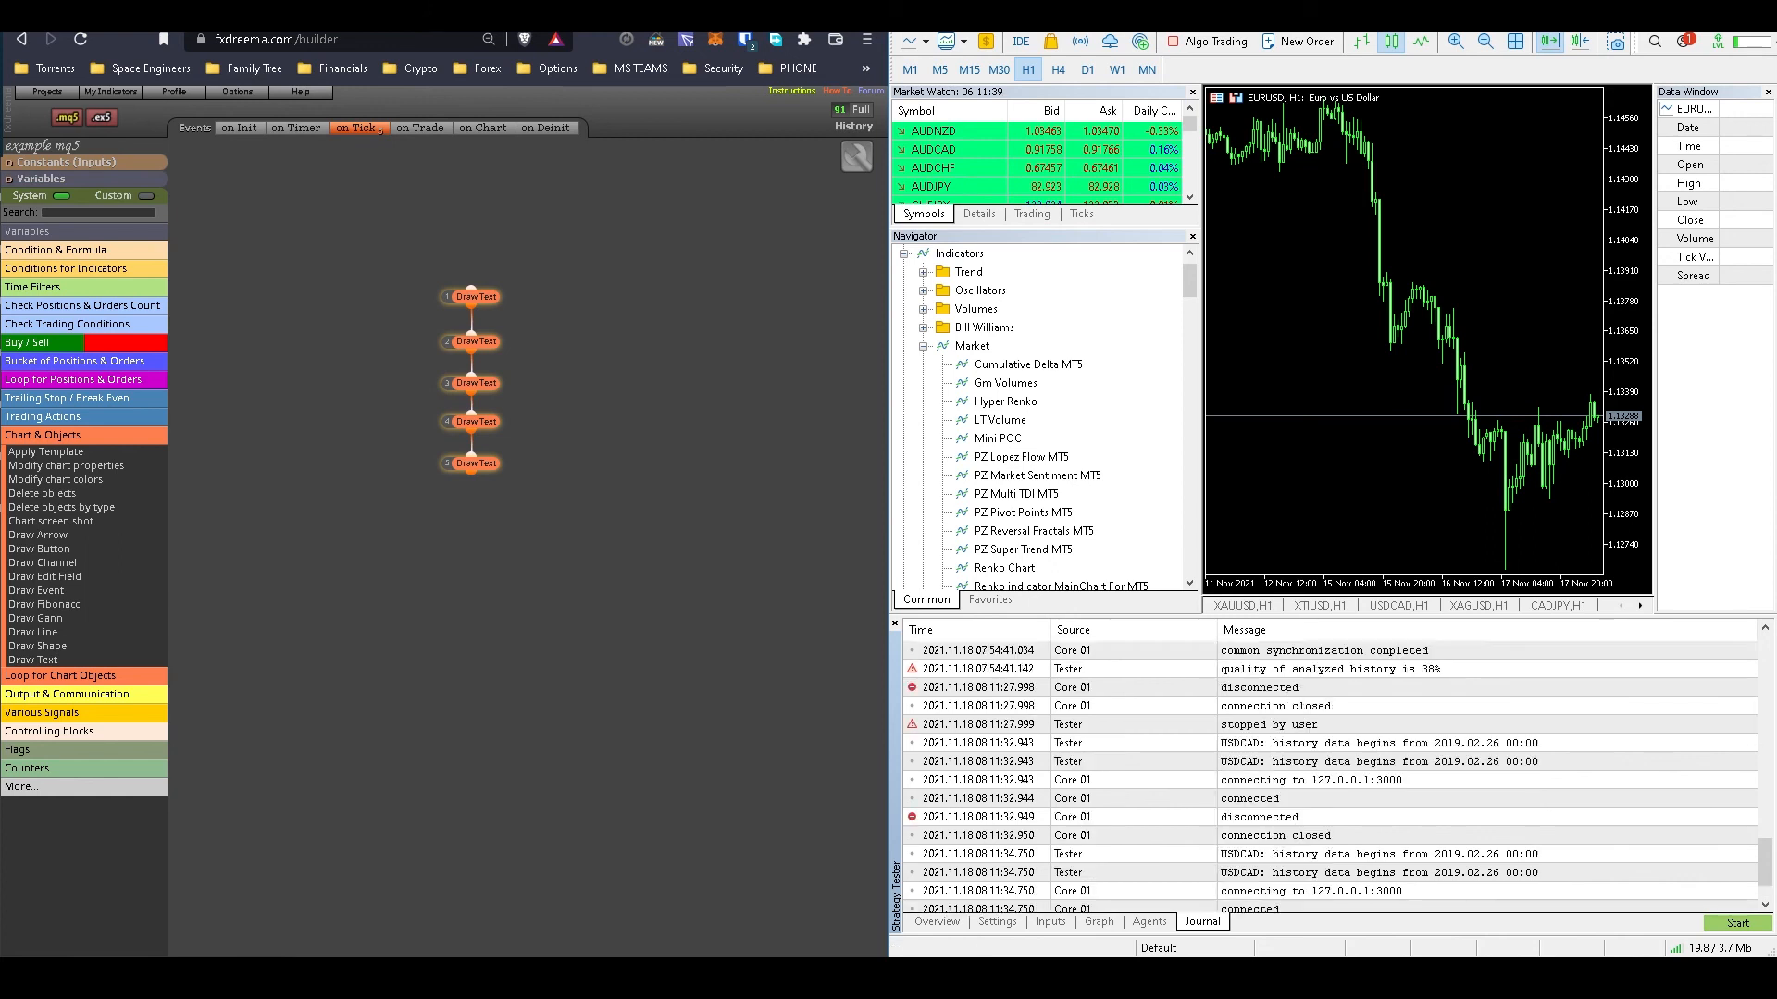
right_click(1353, 740)
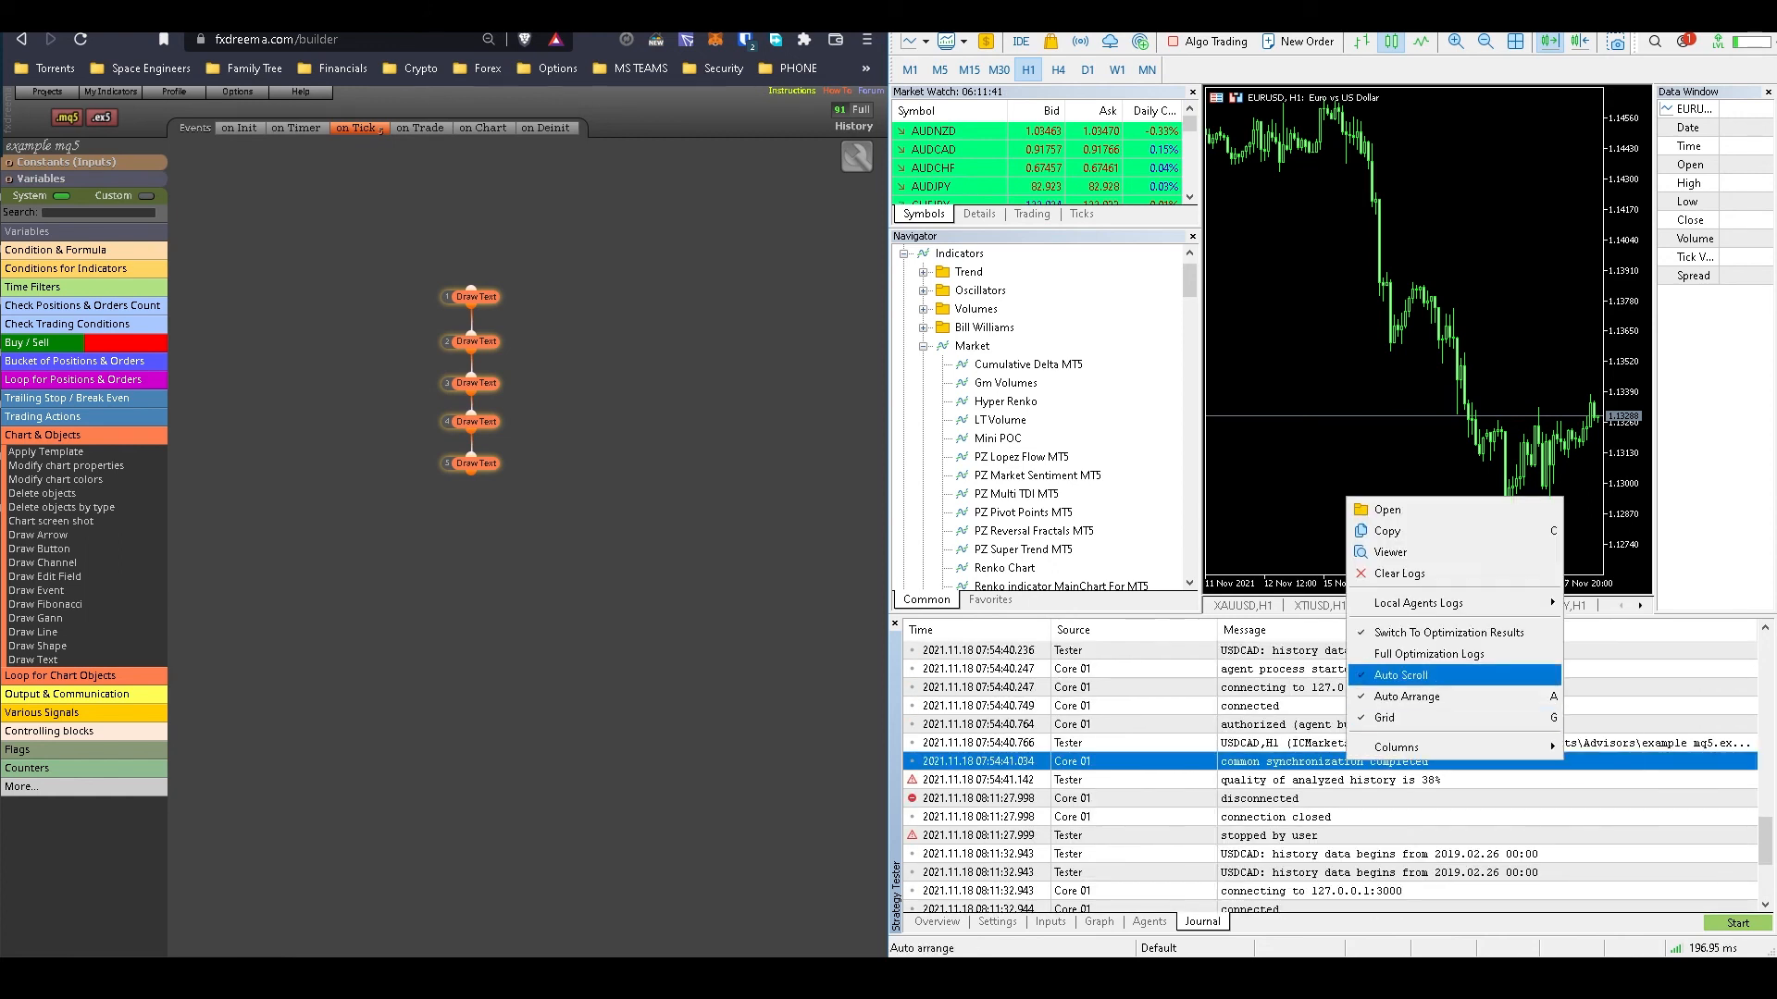
left_click(1388, 572)
Step: Try to start the test again, close the open visual tester window and restart the test
left_click(1738, 922)
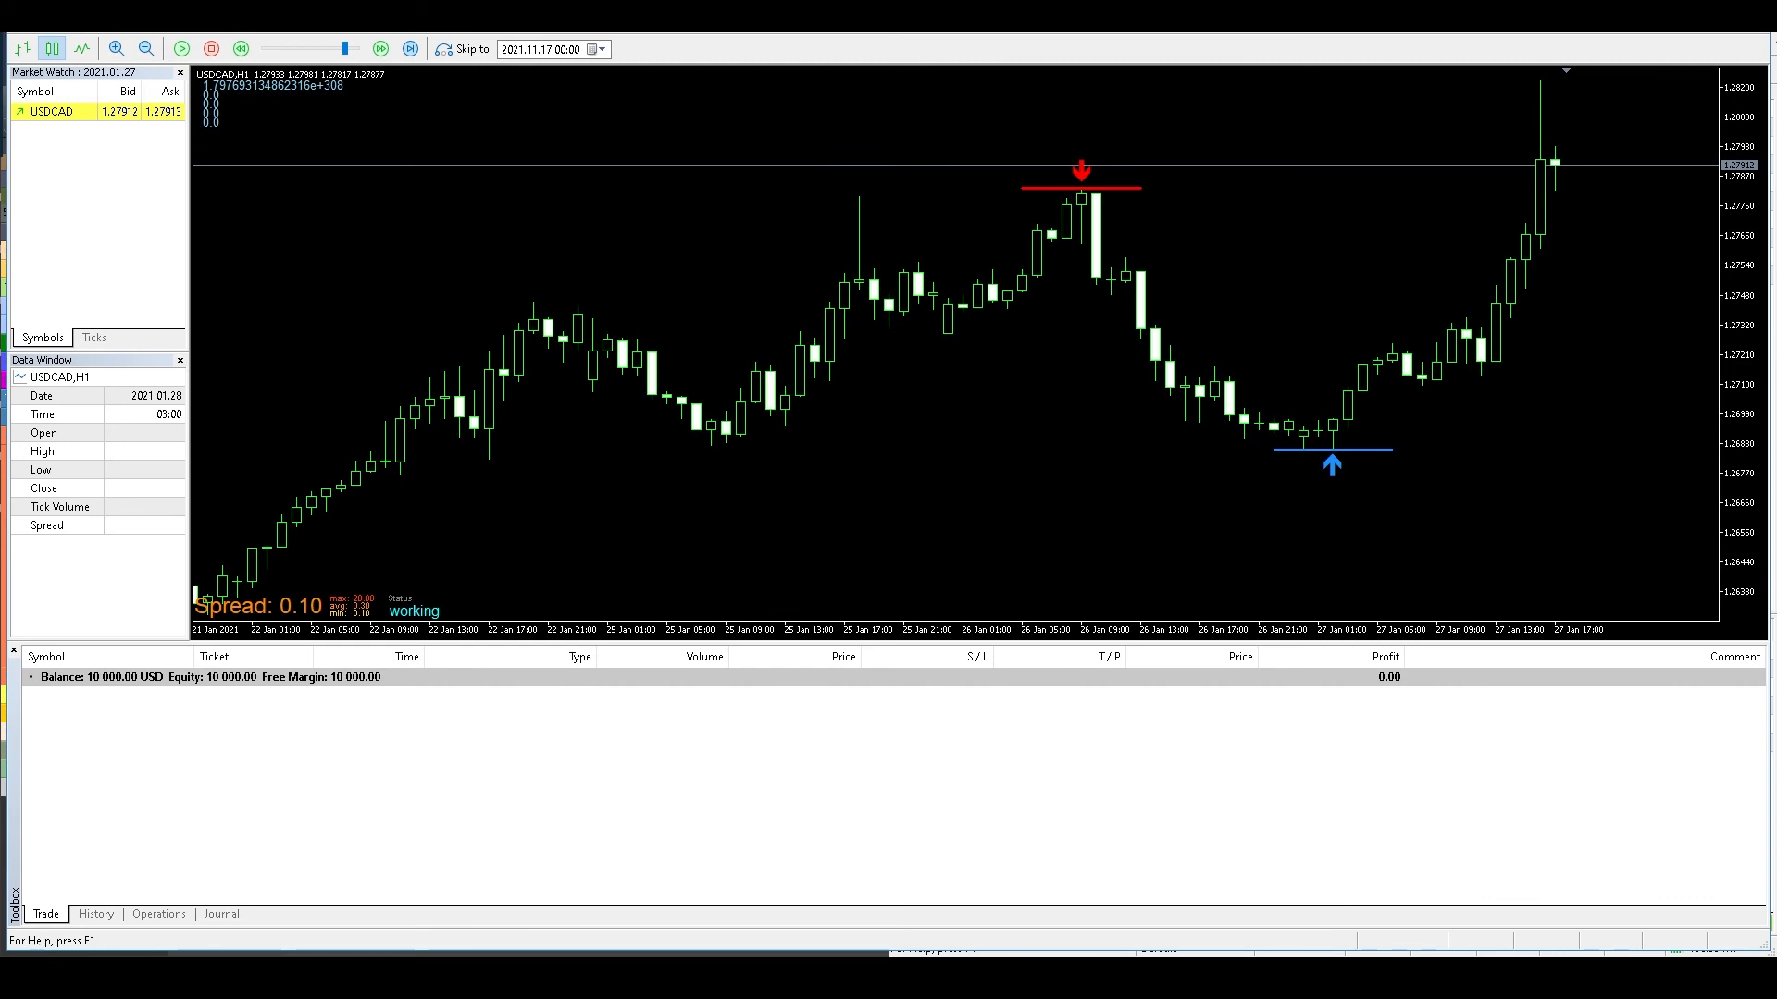
key("alt+F4")
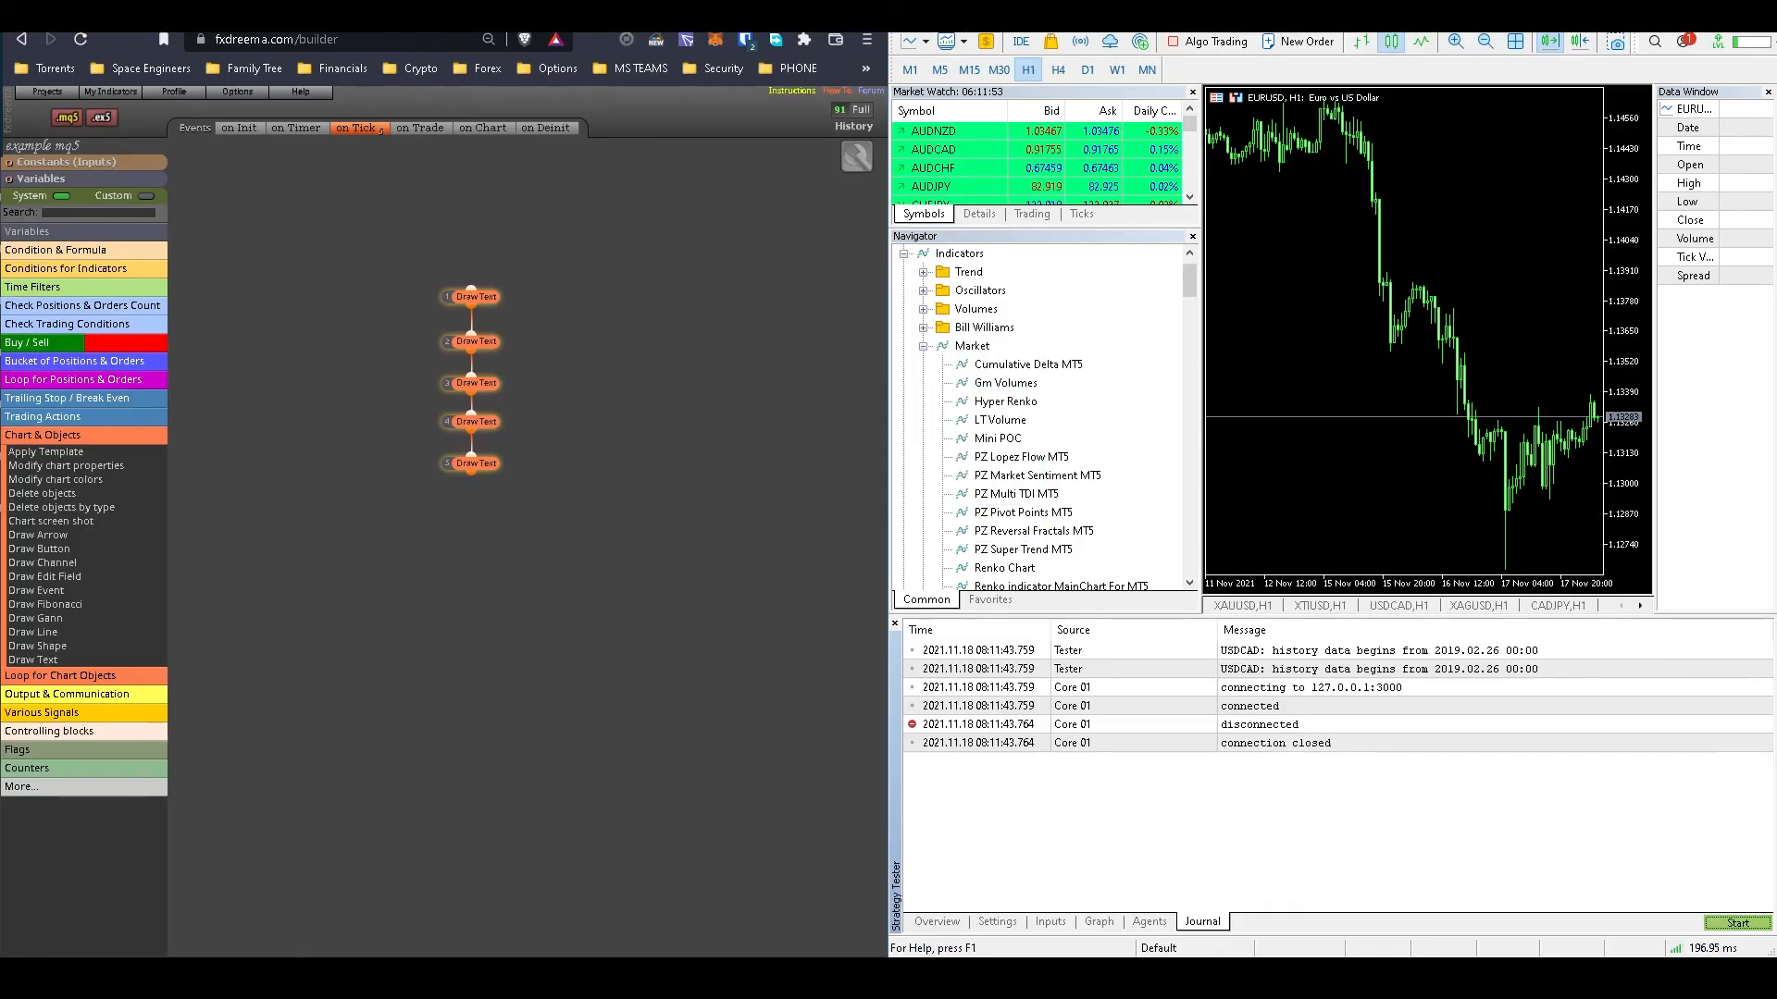
left_click(1738, 923)
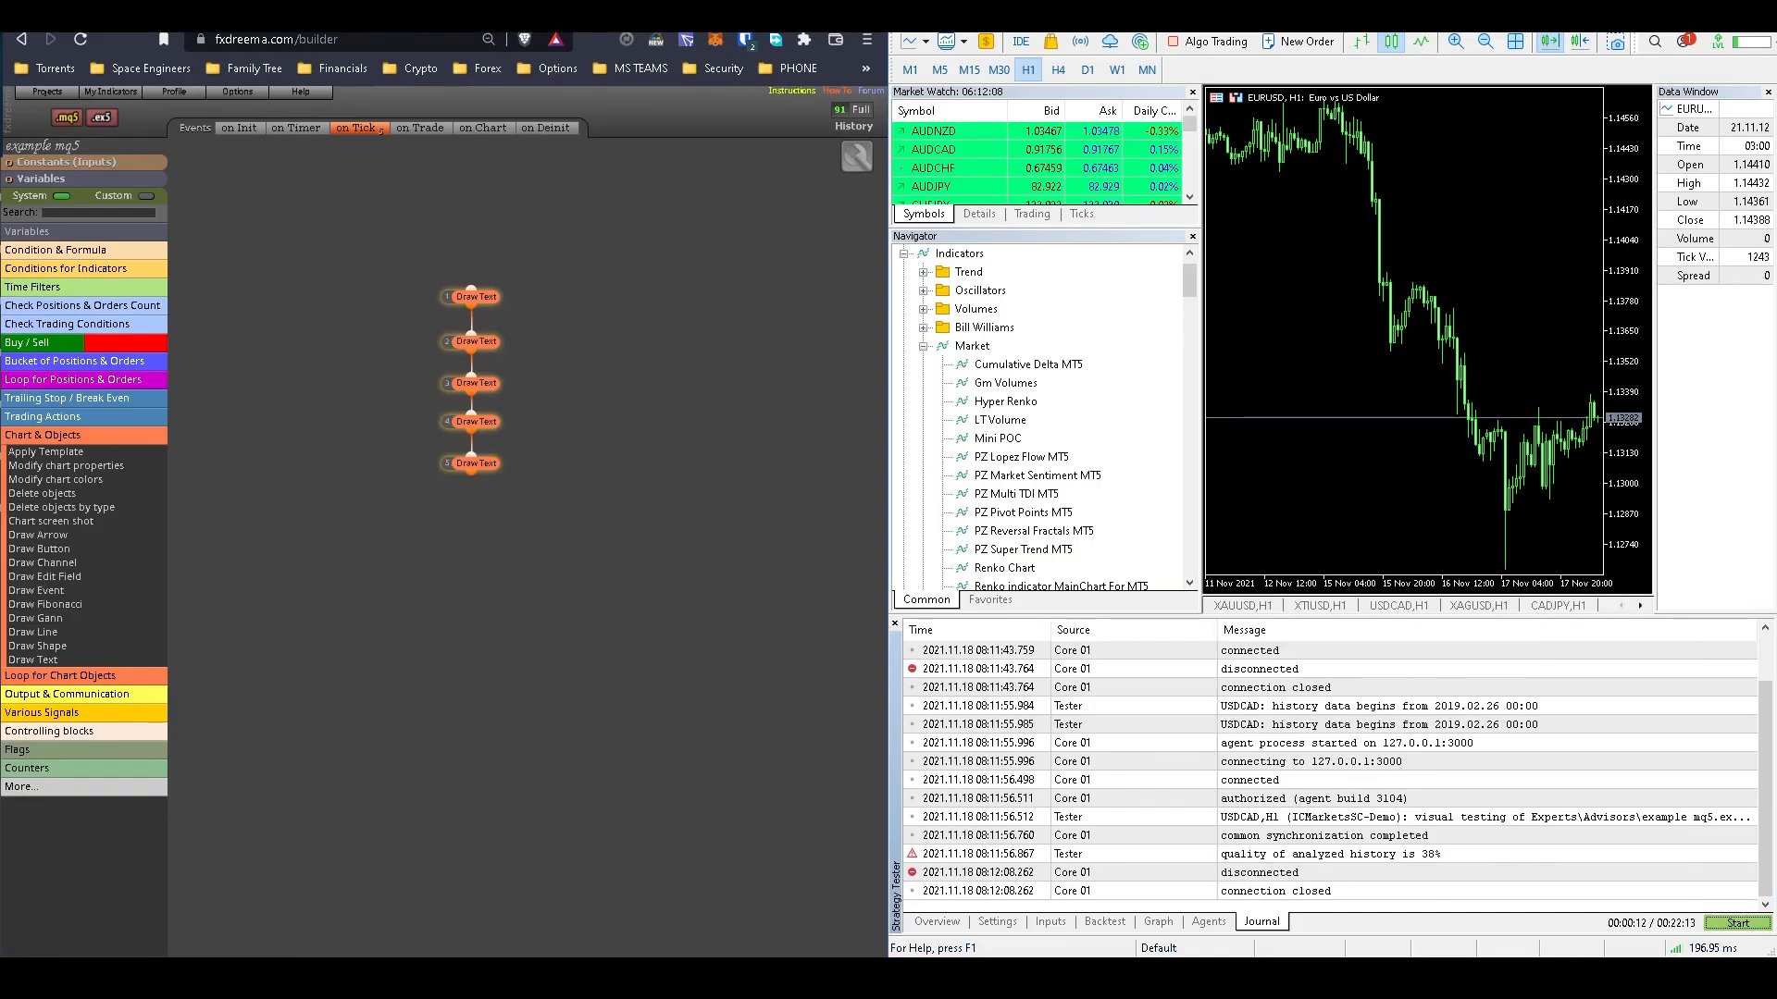
Step: Delete the three lower Draw Text blocks from the on Tick event in fxDreema
left_click_drag(384, 529, 558, 370)
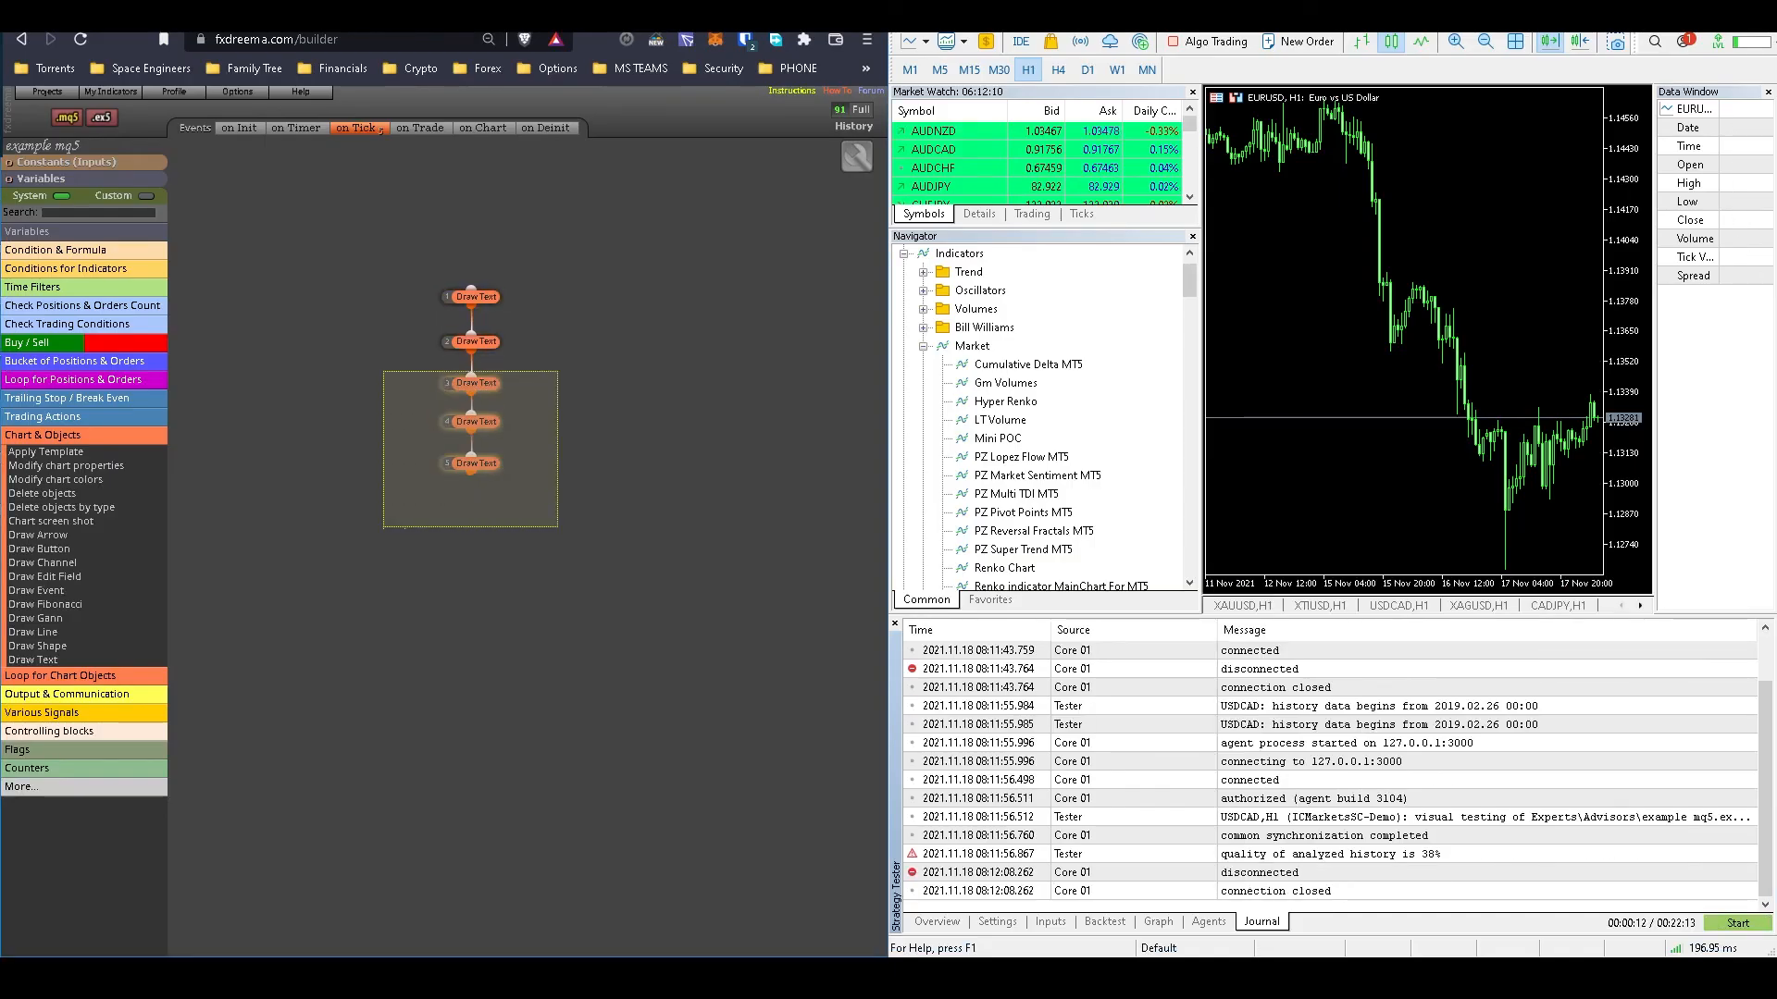
right_click(505, 380)
left_click(543, 511)
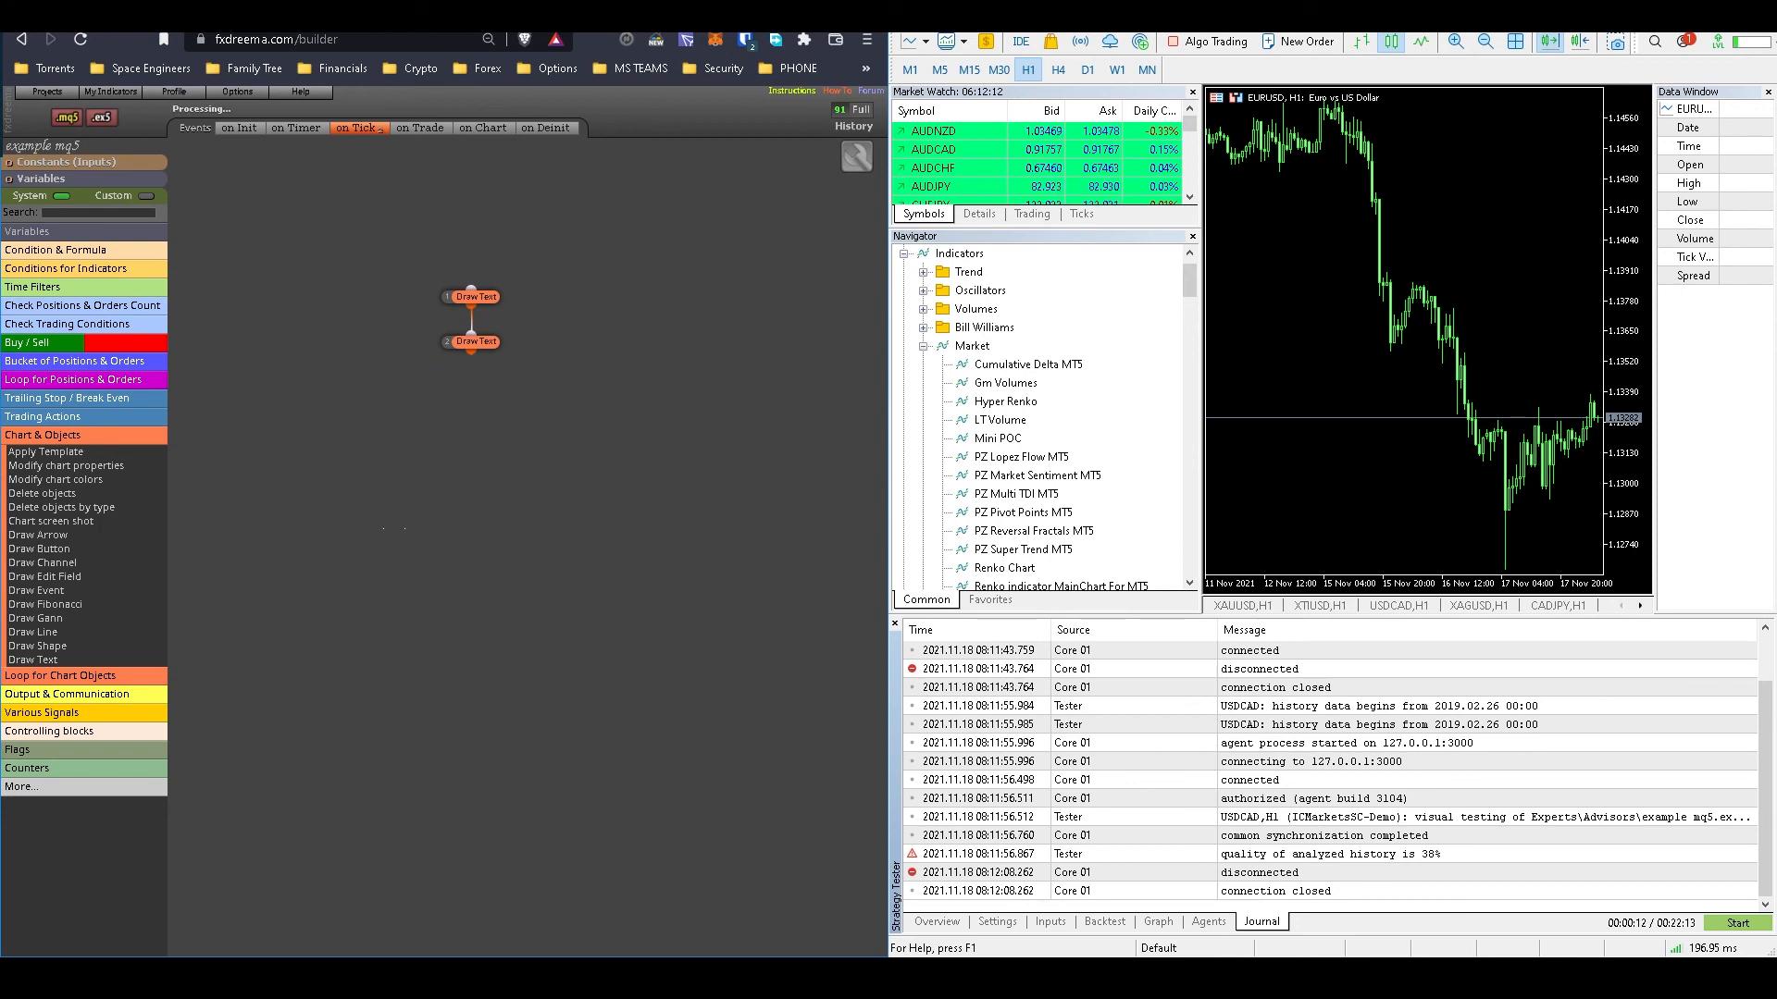
Step: Export the reduced project as example mq5.ex5 in the Advisors folder, replacing the existing file
key("Return")
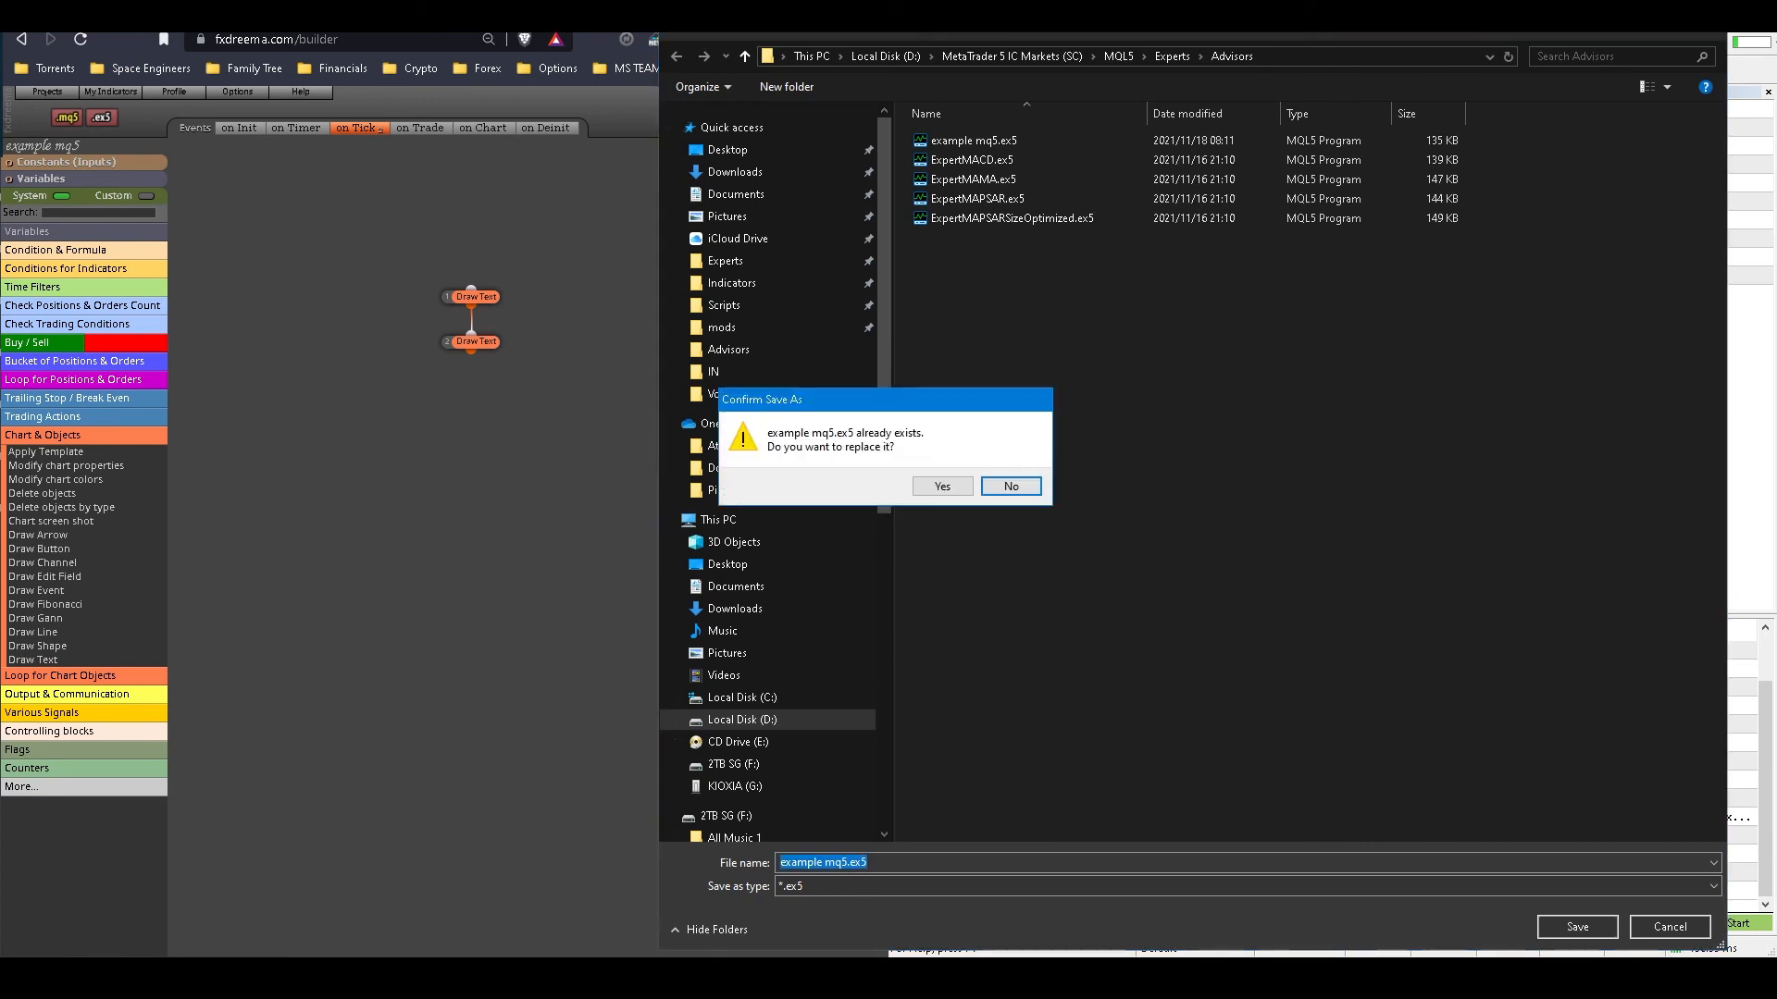
key("Left")
key("Return")
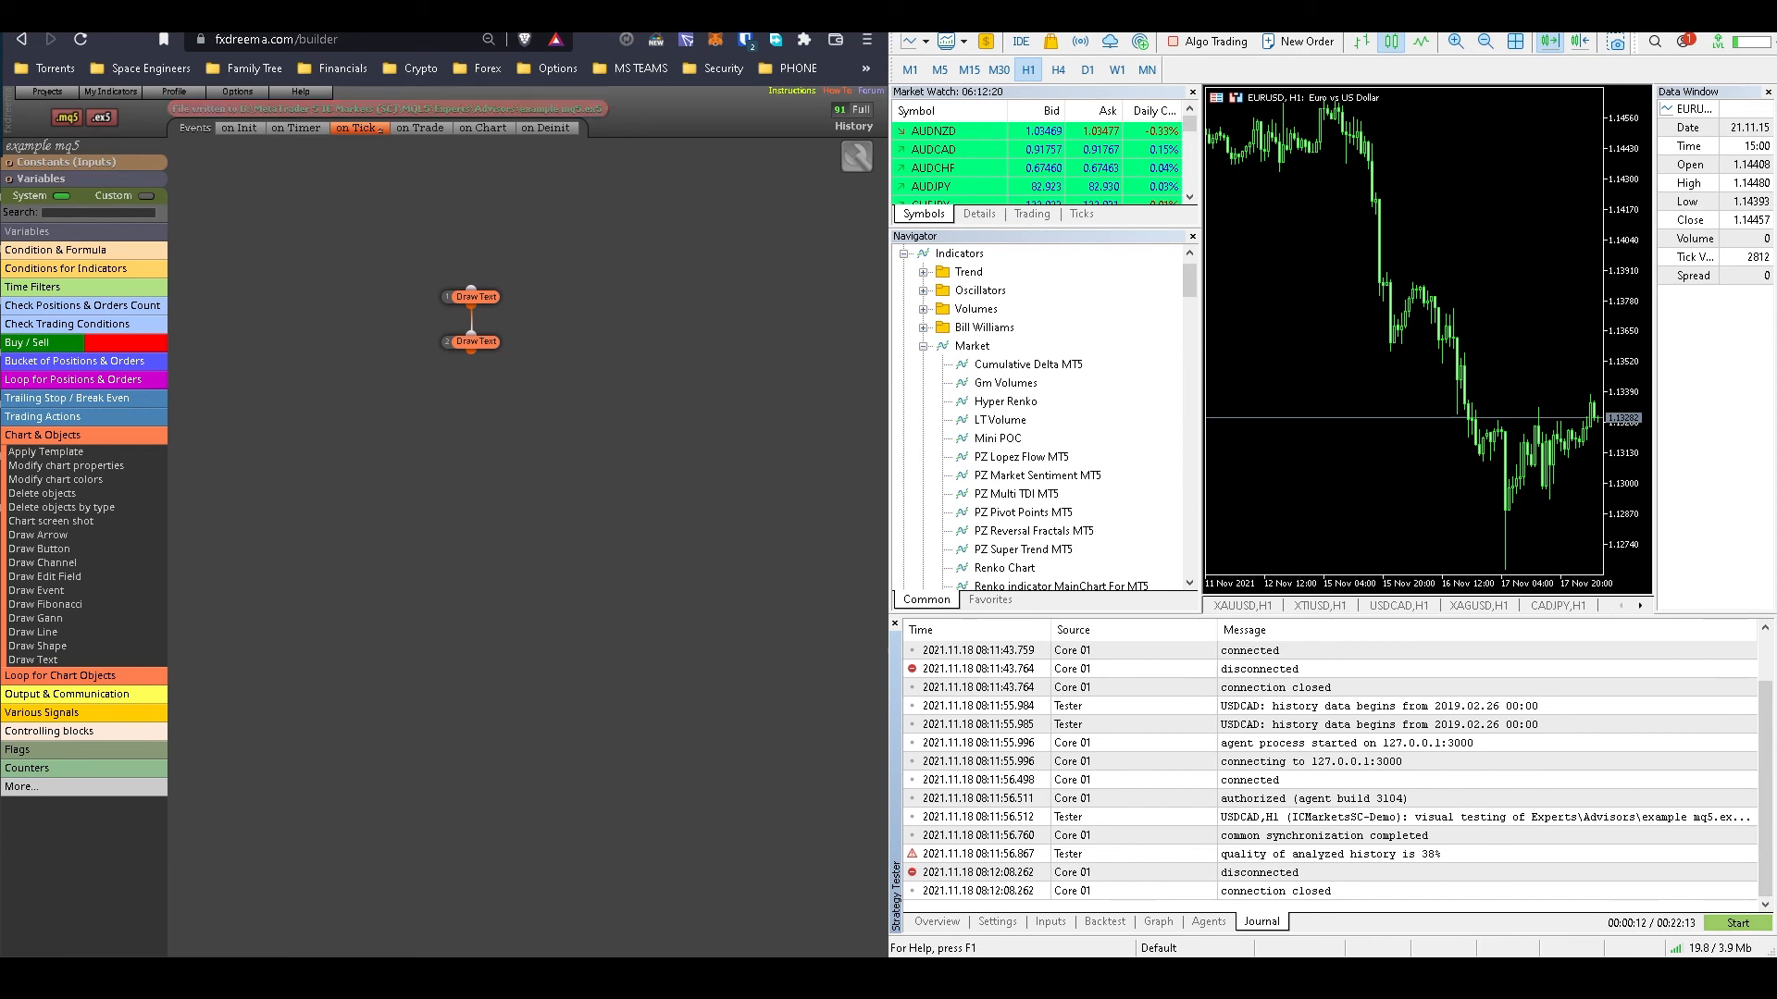
Step: Reload the expert in the Strategy Tester settings by switching to ExpertMACD.ex5 and back to example mq5.ex5
left_click(998, 923)
left_click(1166, 636)
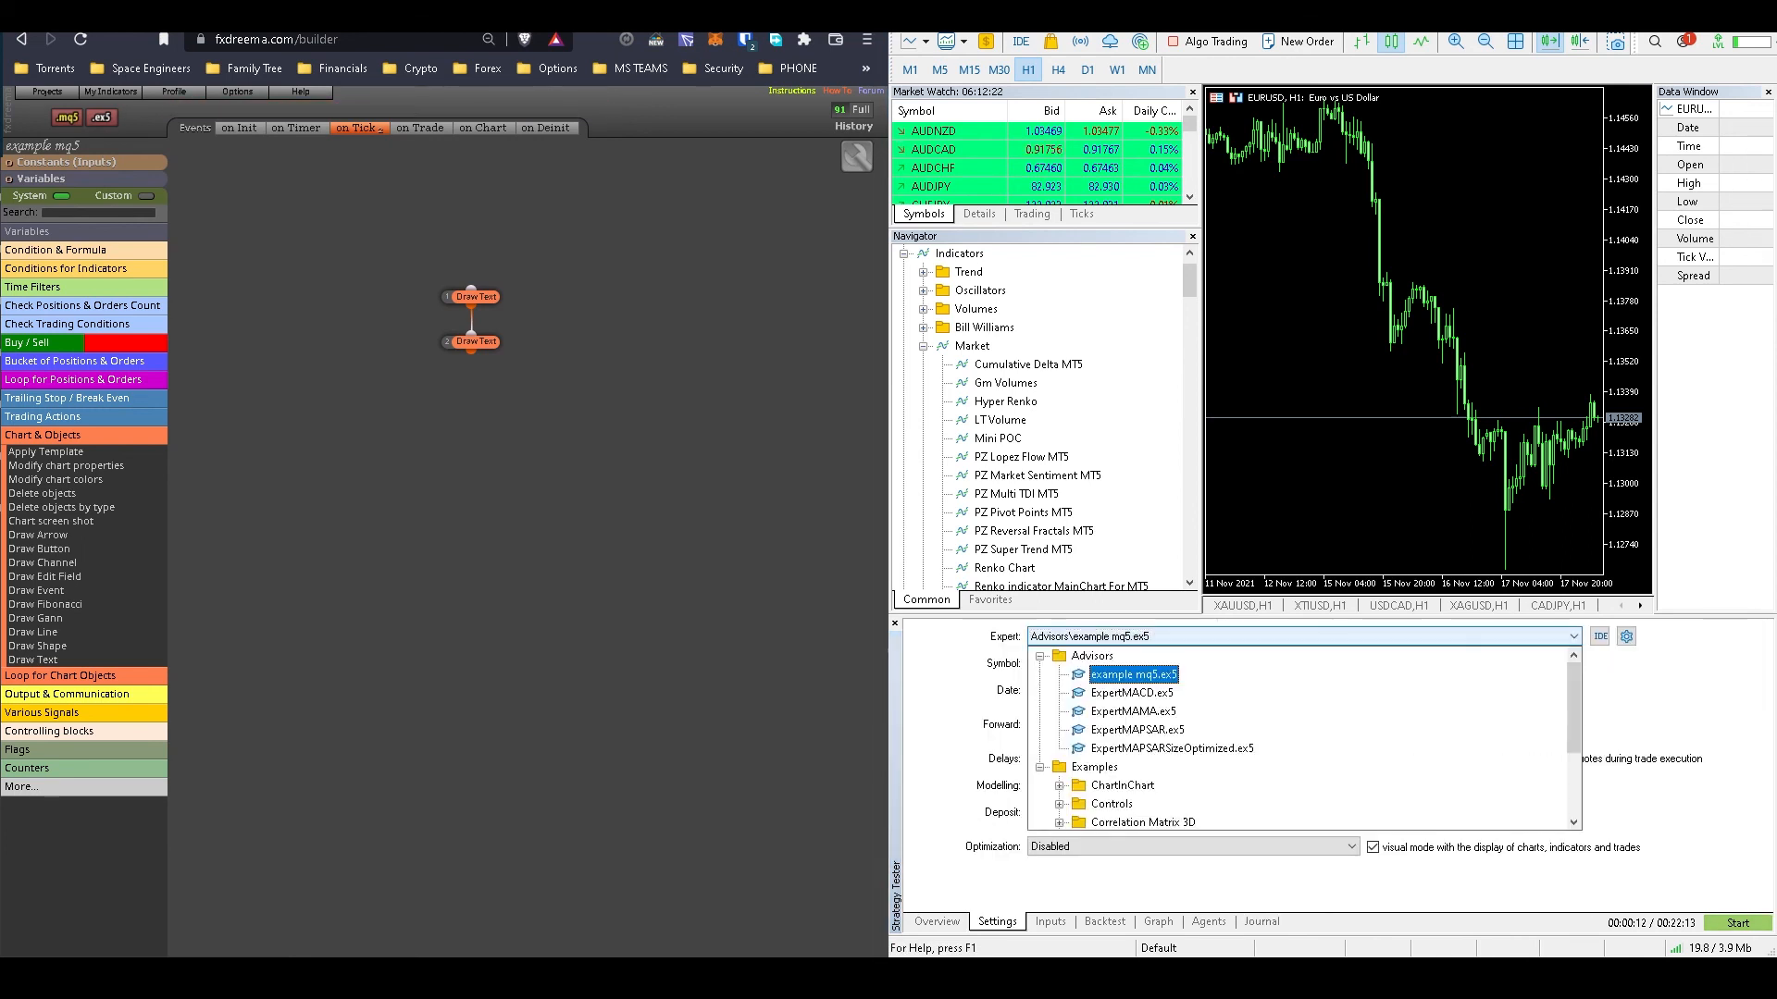
left_click(1134, 693)
left_click(1153, 636)
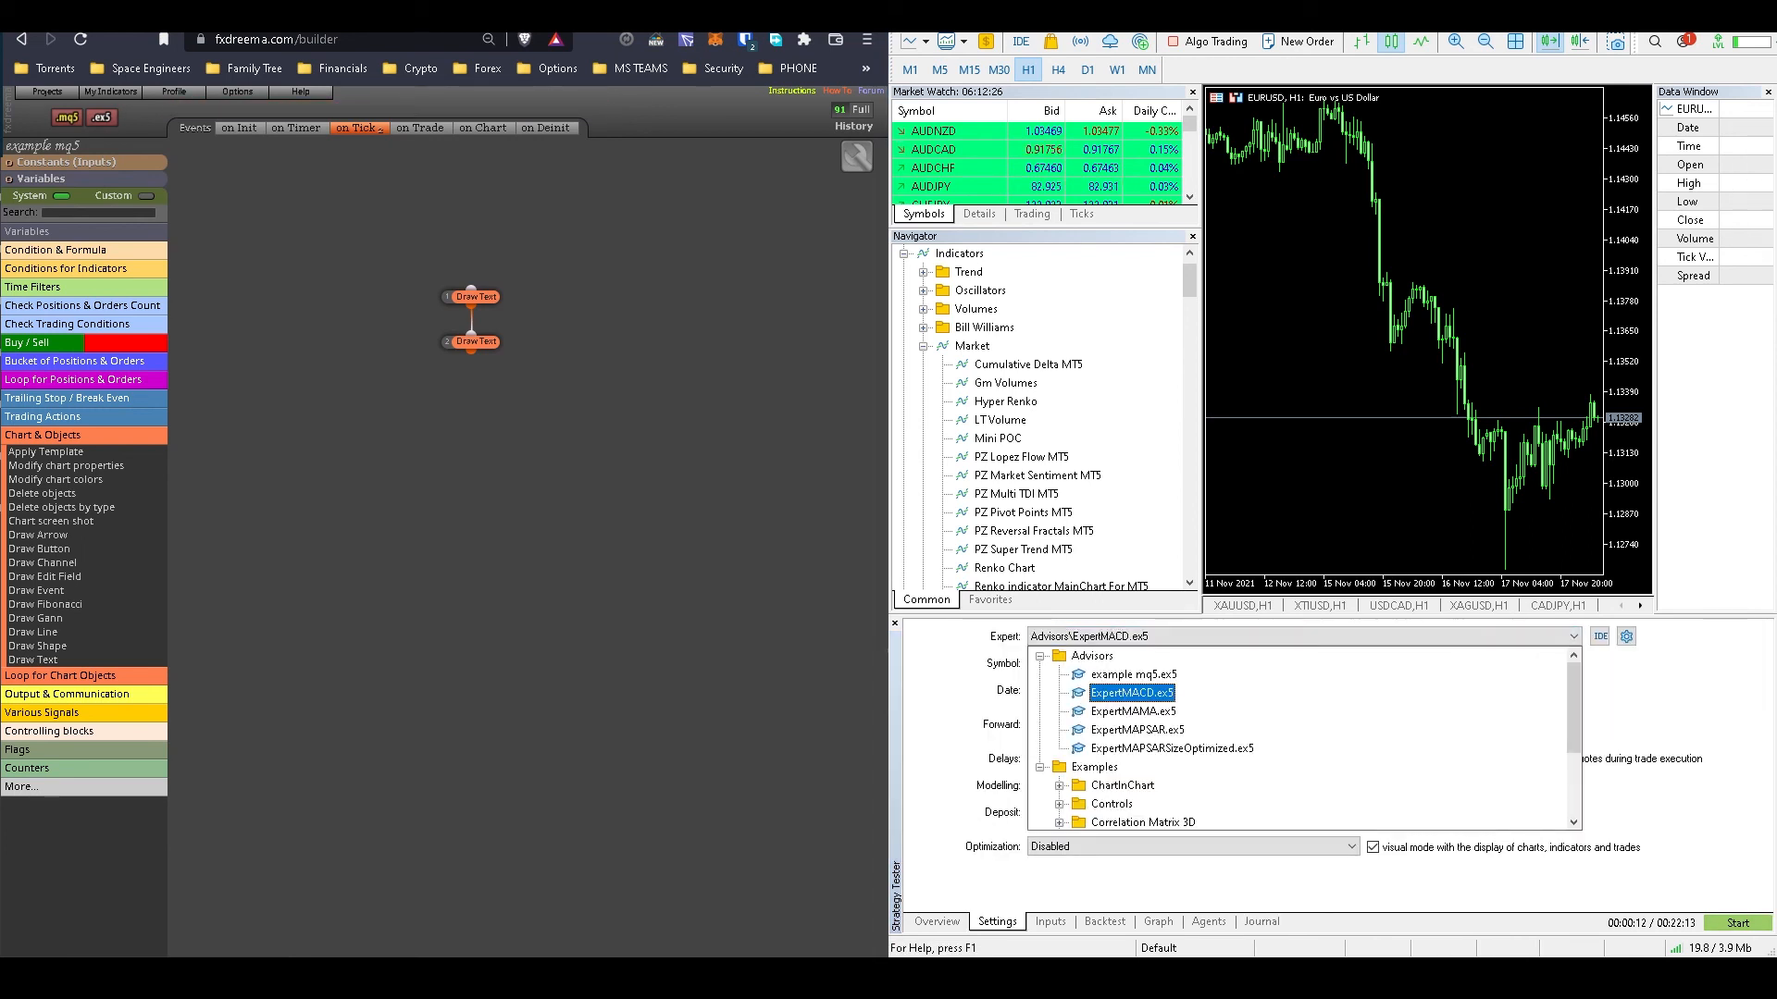
left_click(1135, 674)
Step: Start the visual test of example mq5.ex5 and hide the grid on its USDCAD chart
left_click(1737, 922)
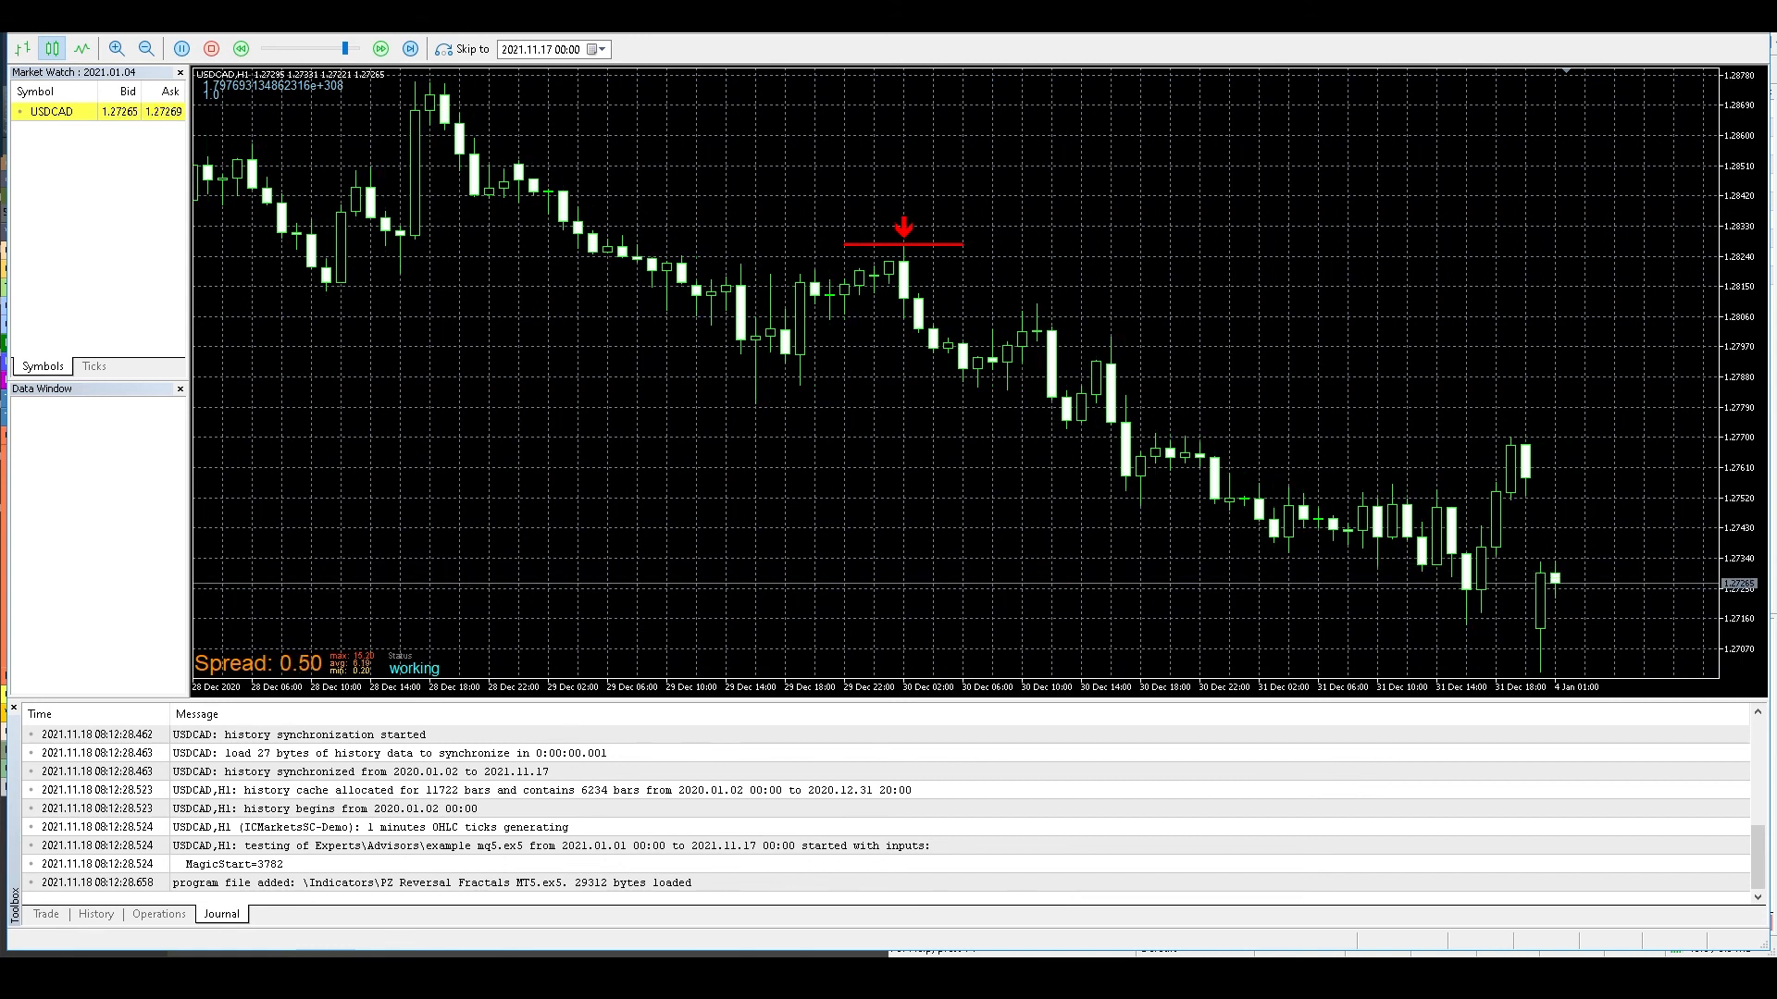
left_click(104, 24)
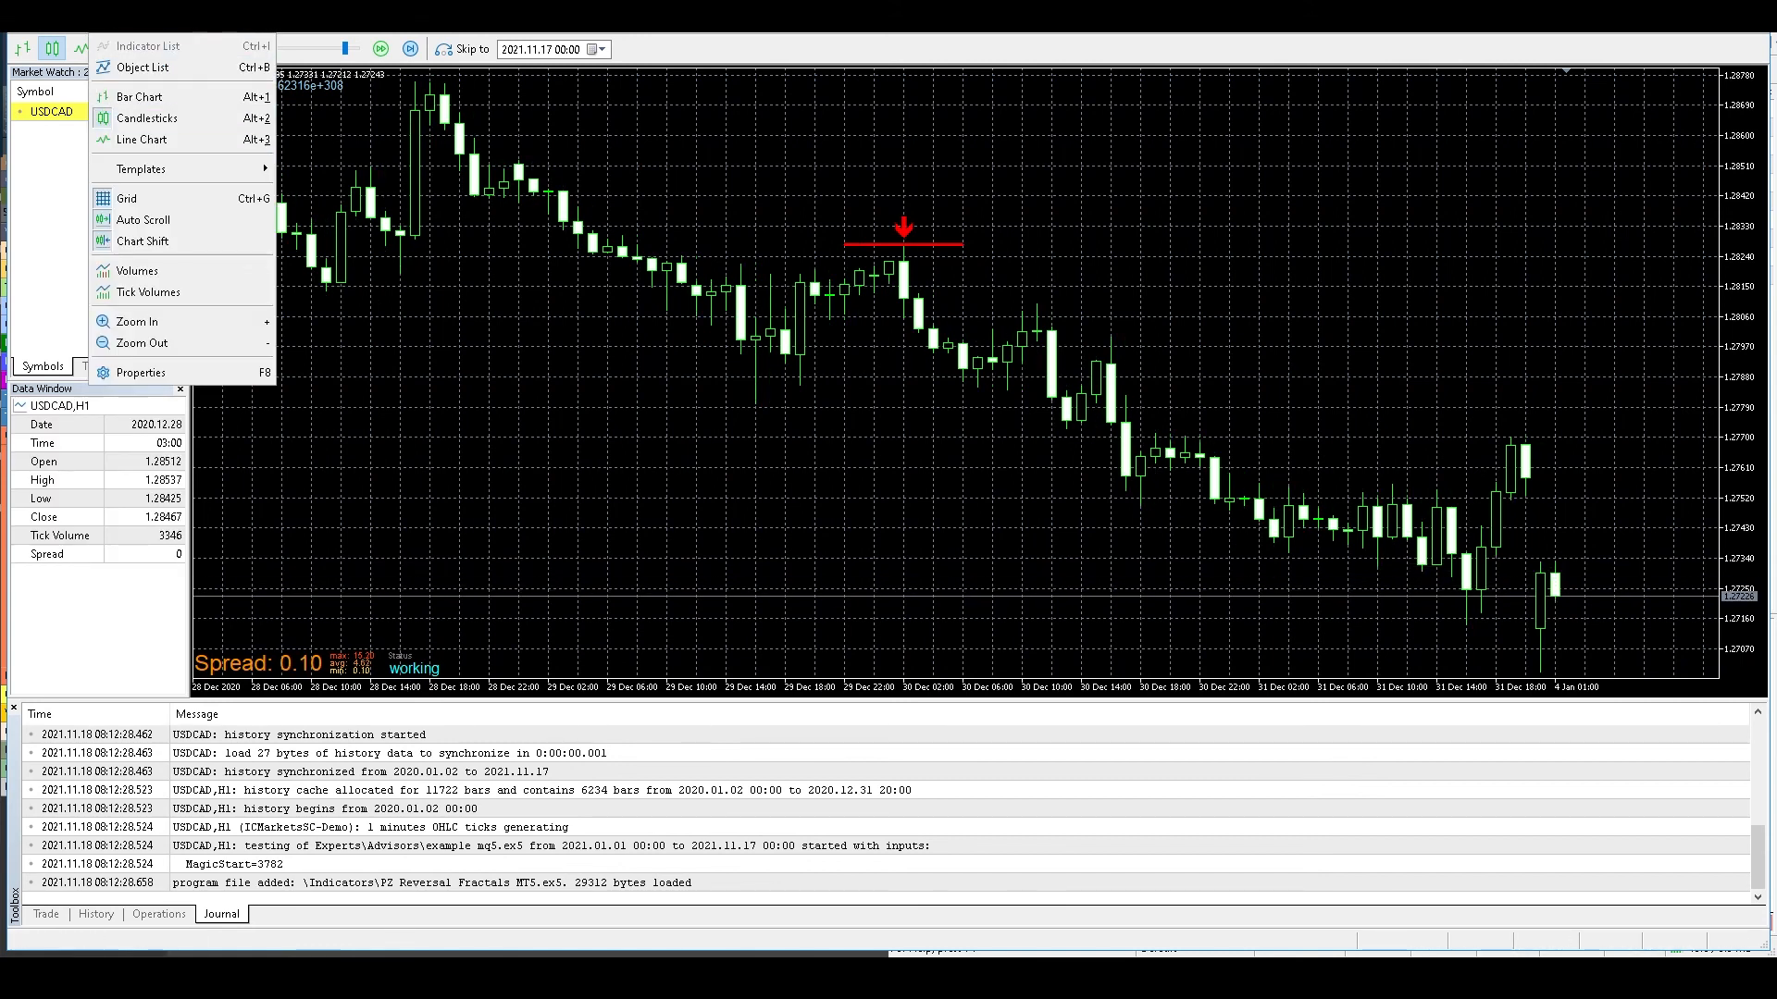
left_click(130, 198)
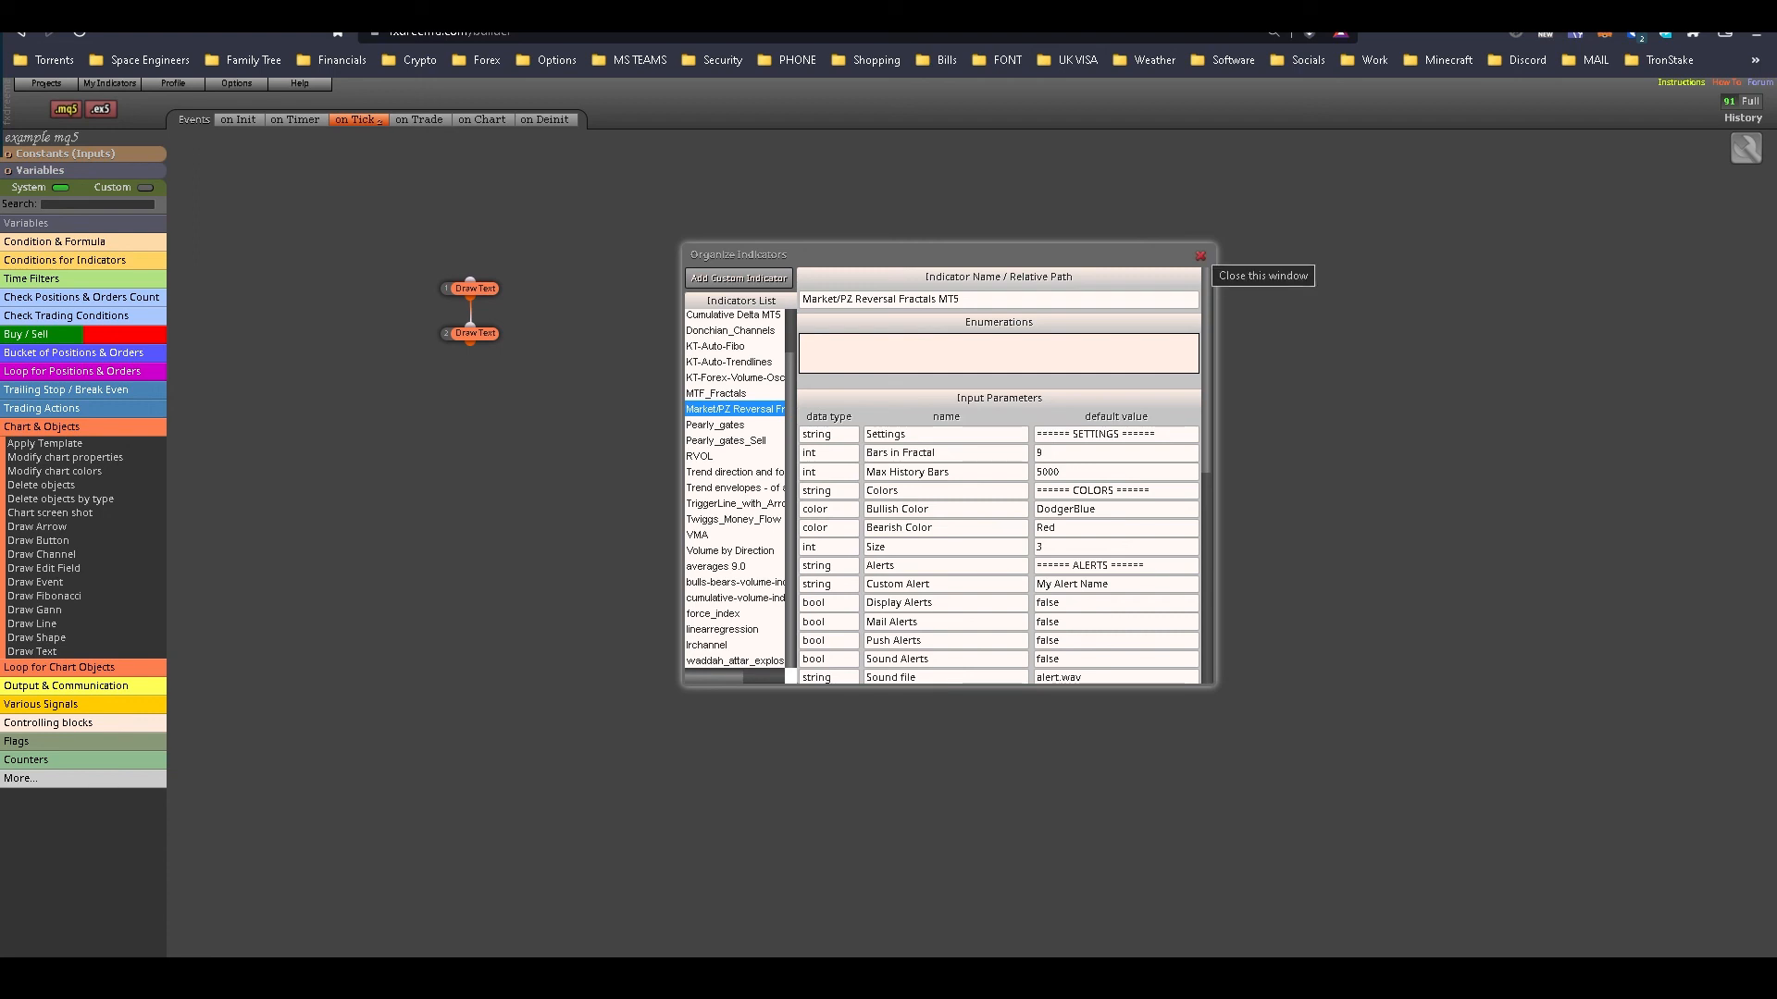
Step: In fxDreema's indicator organizer, remove the "Market/" prefix from the PZ Reversal Fractals MT5 path, update the indicator and close the organizer
scroll(999, 476, "down", 10)
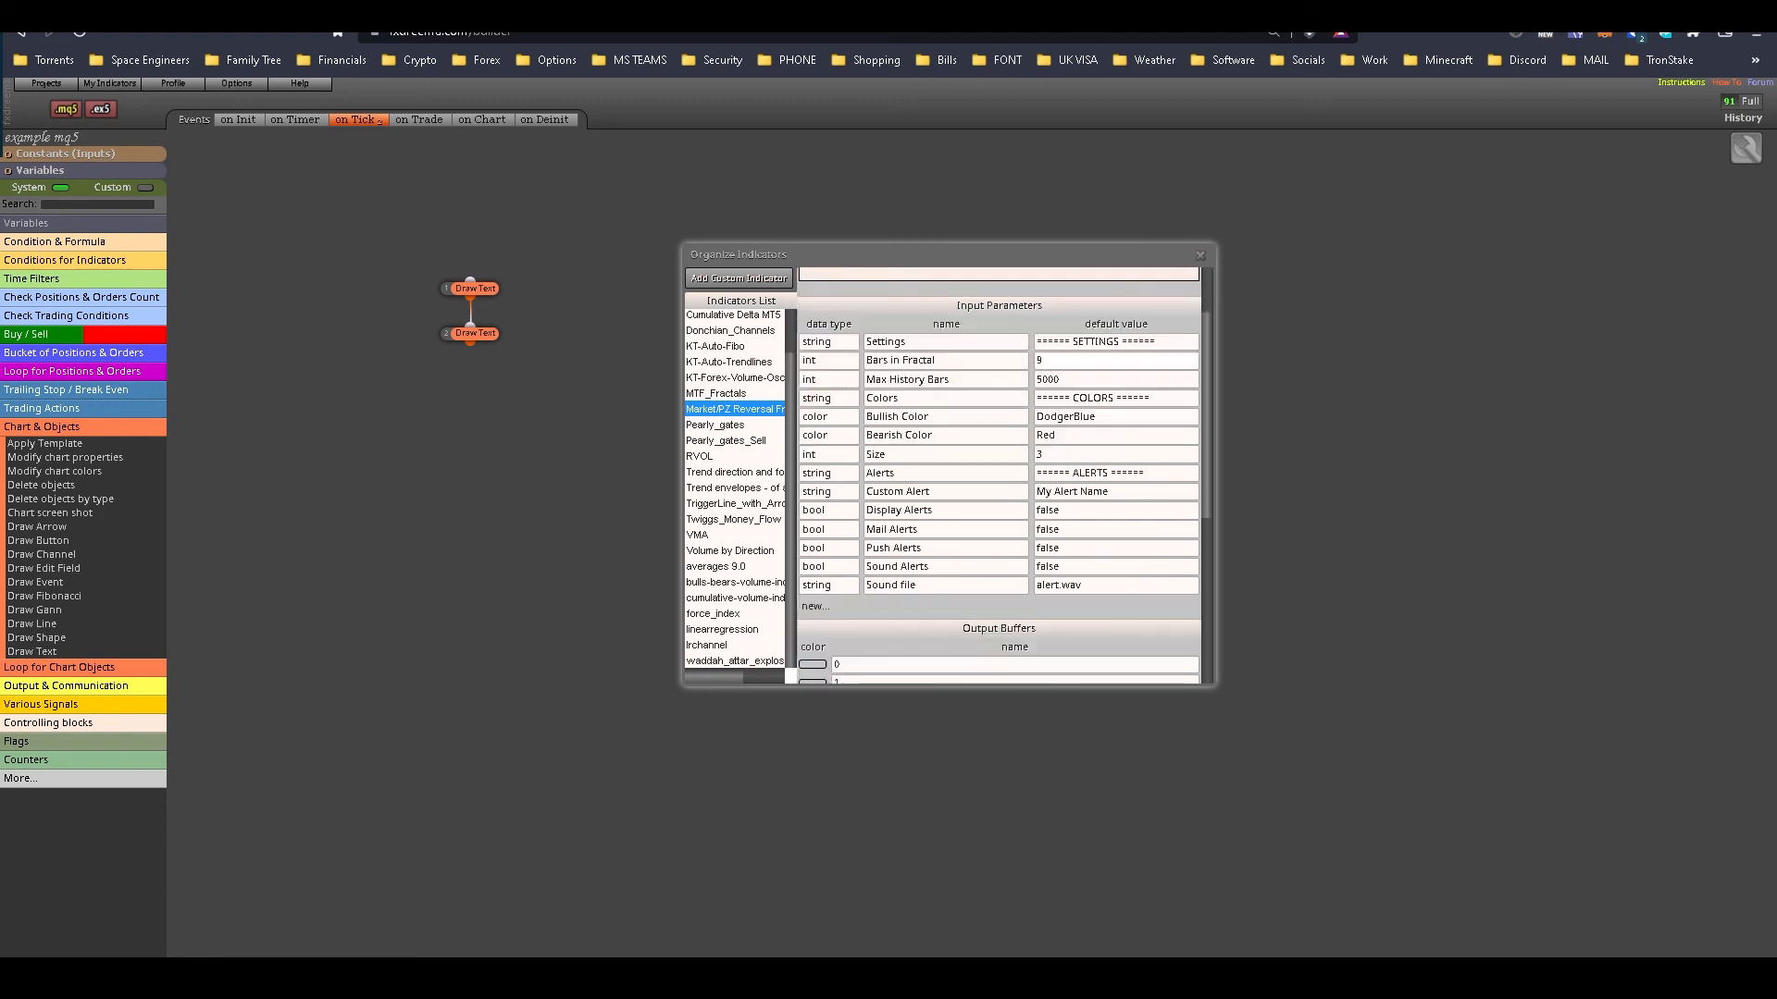
scroll(1000, 477, "up", 10)
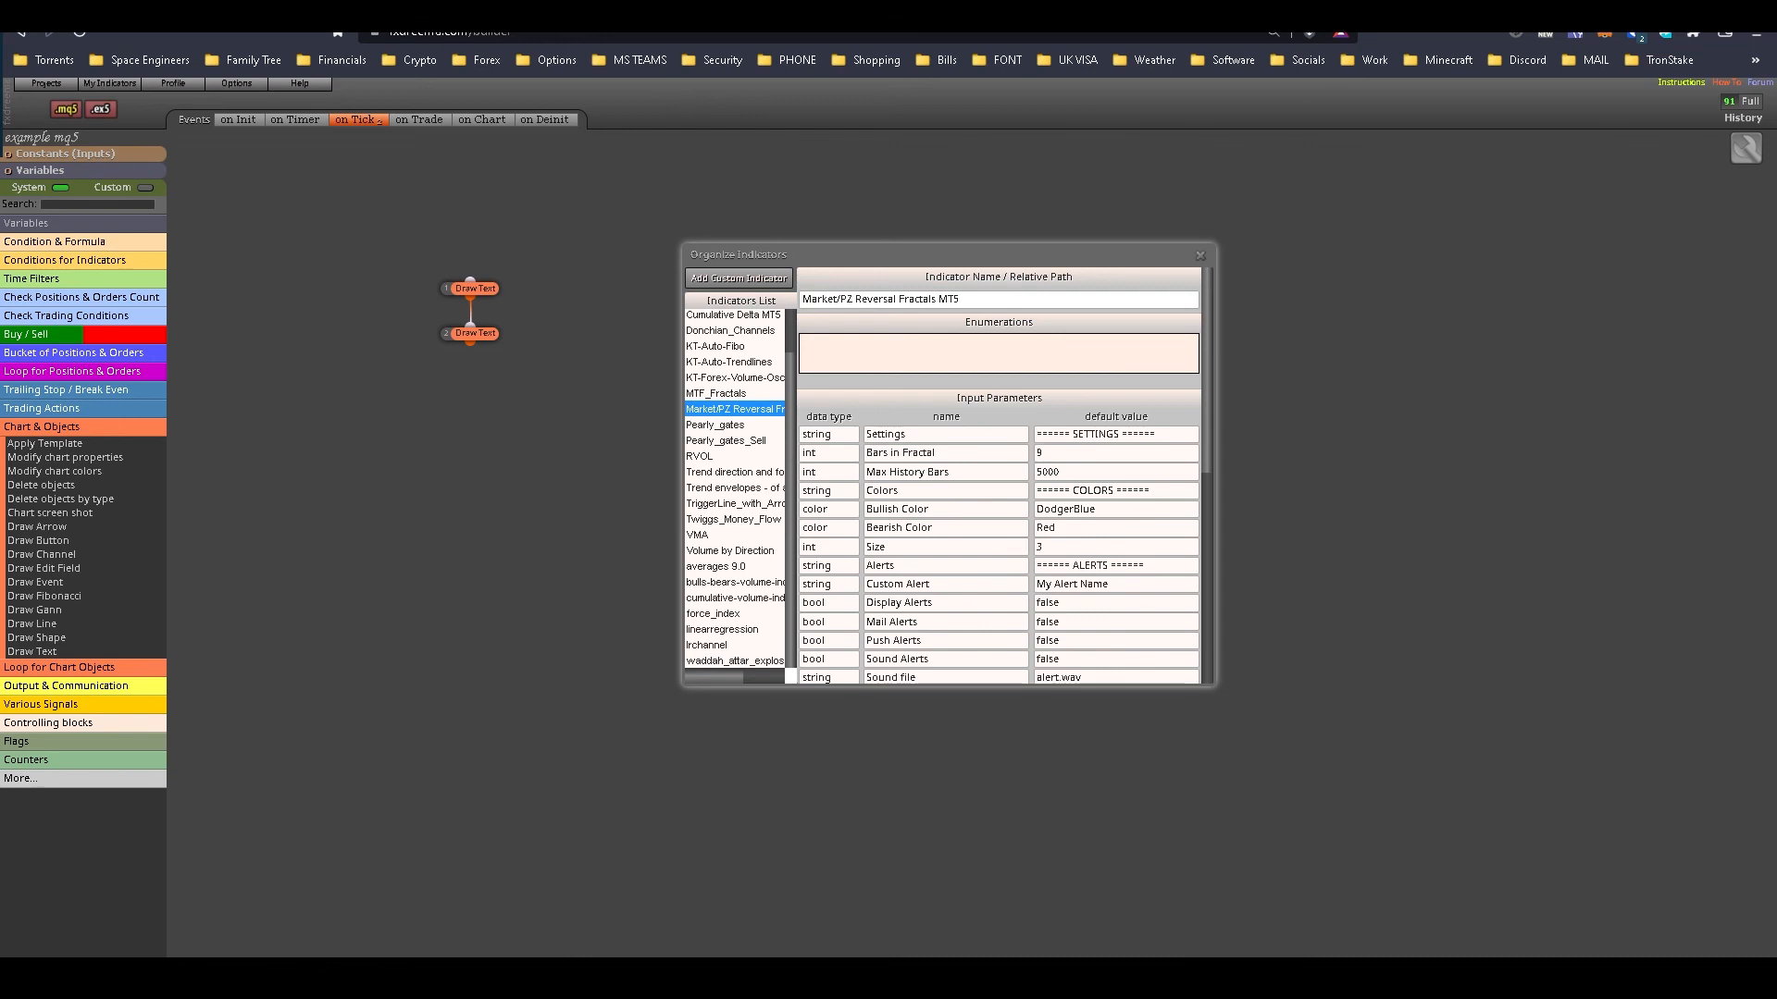
left_click(840, 299)
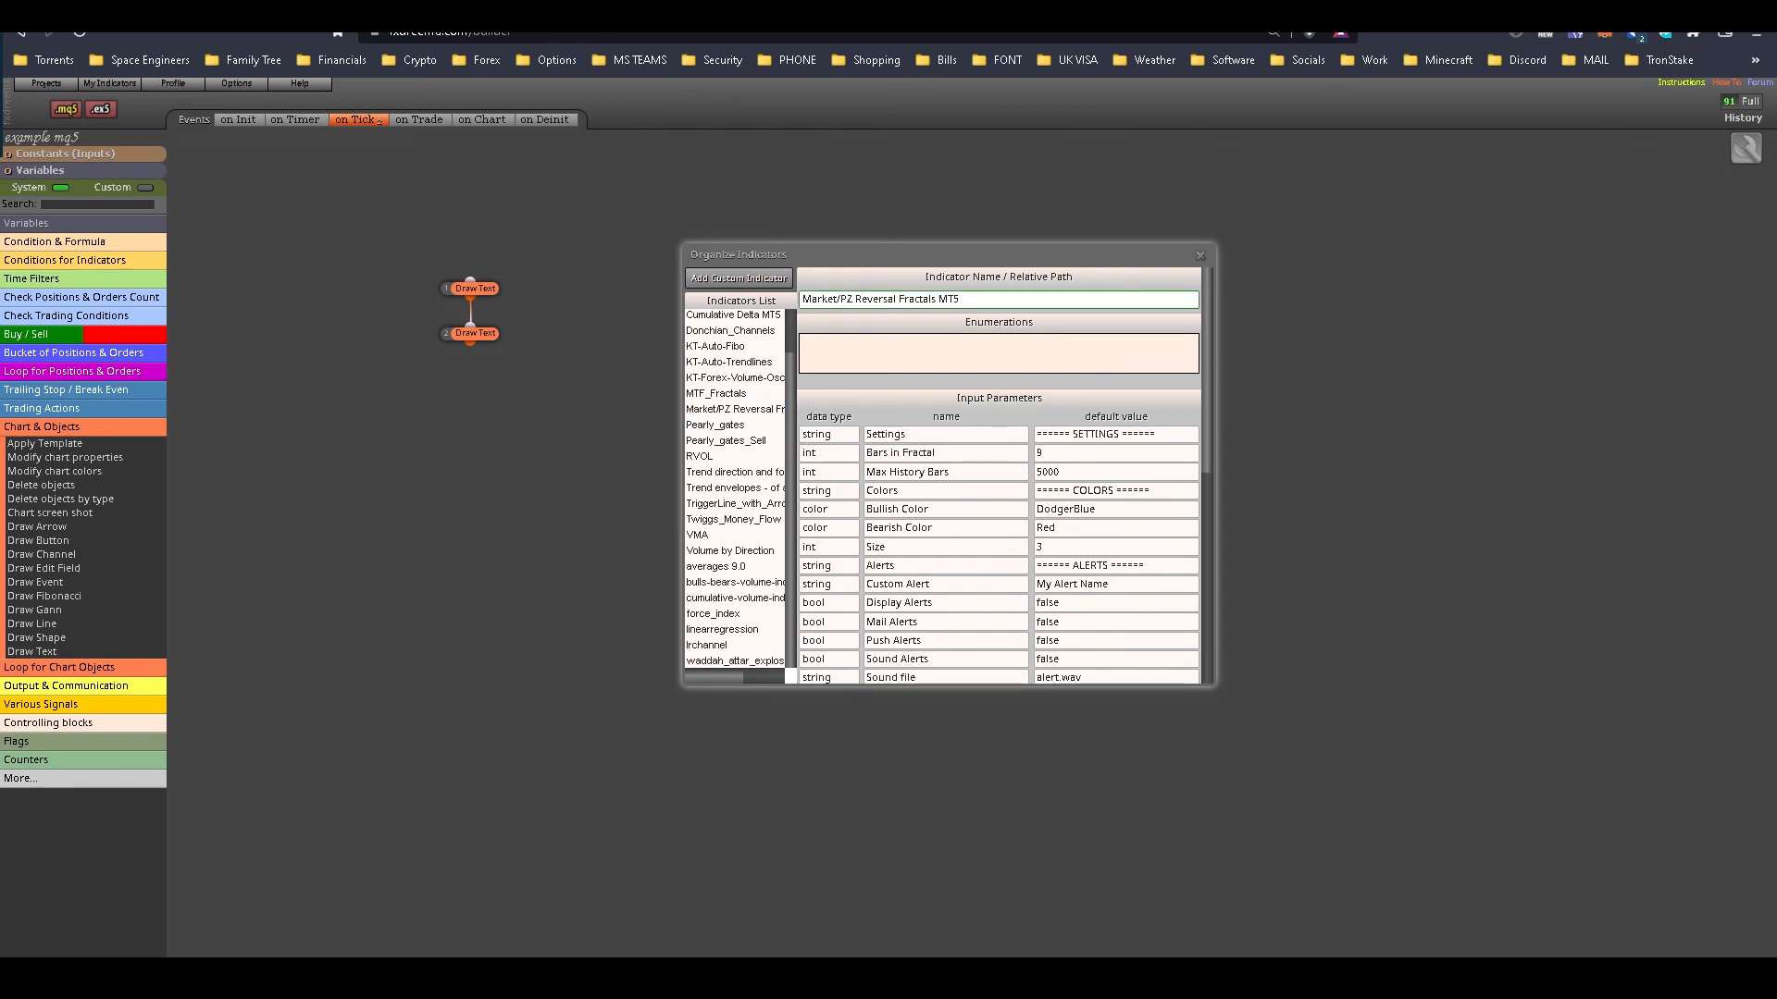
key("BackSpace")
key("BackSpace")
key("BackSpace")
key("BackSpace")
key("BackSpace")
key("BackSpace")
key("BackSpace")
scroll(1000, 476, "down", 4)
left_click(978, 454)
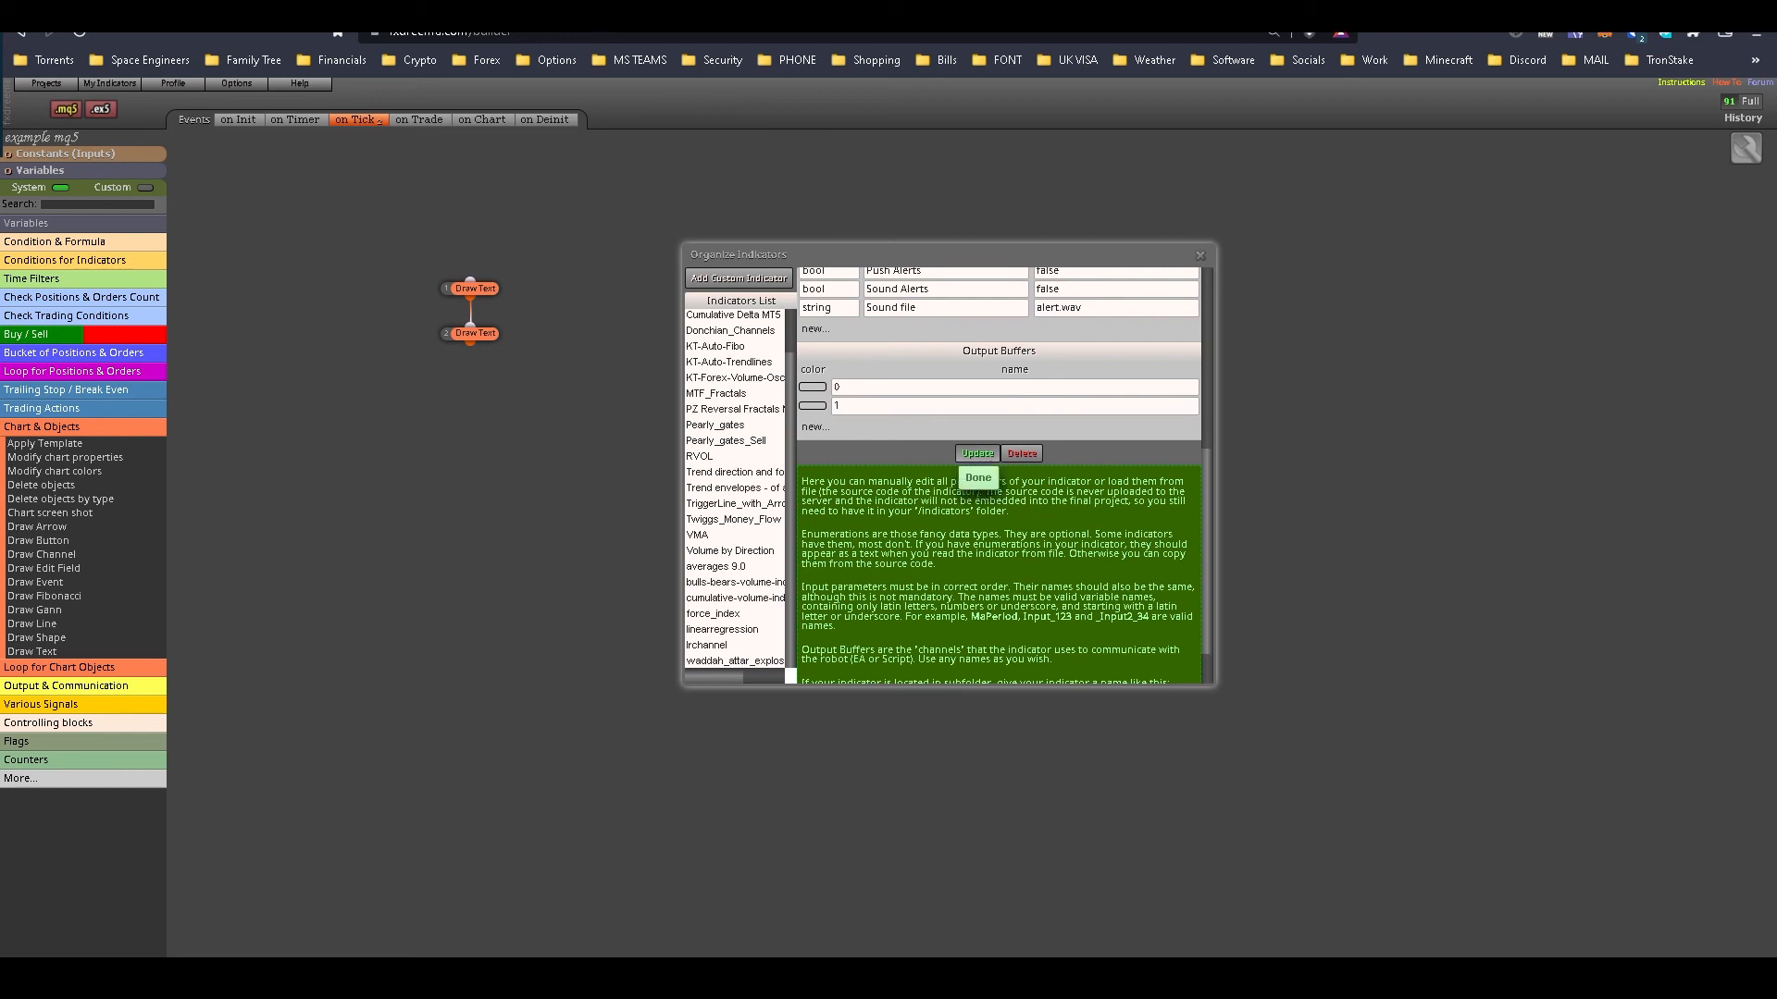
scroll(999, 477, "up", 4)
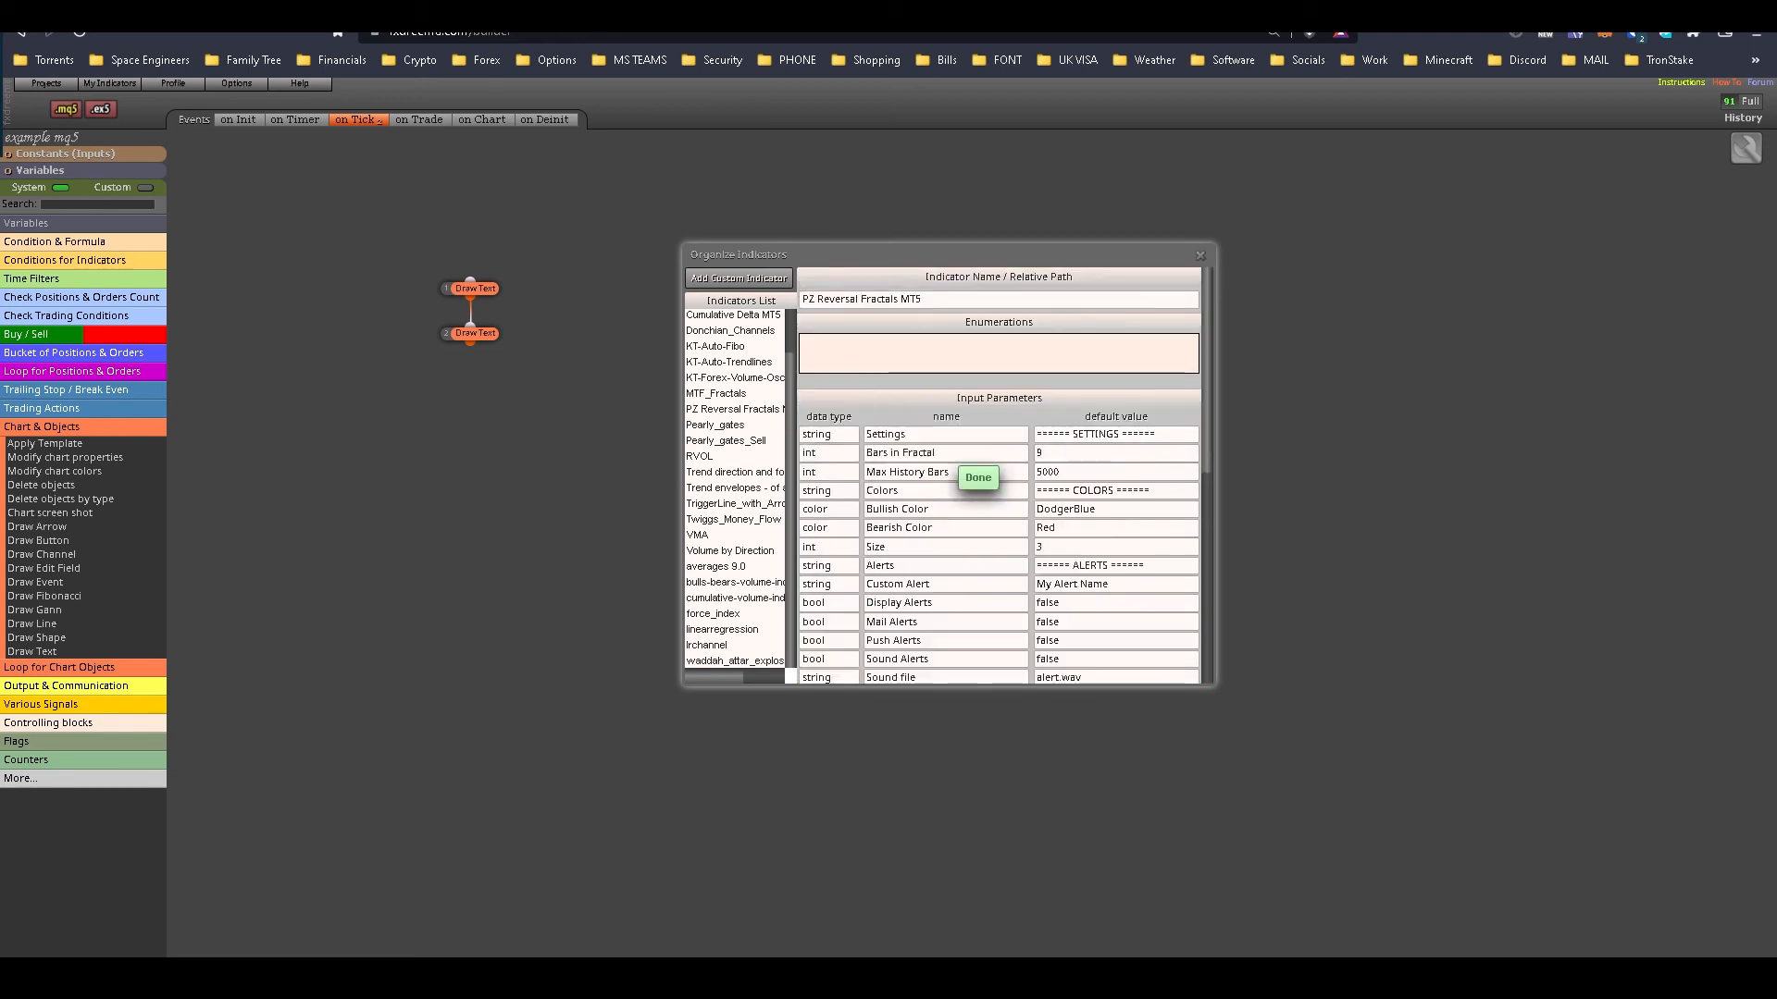
key("Escape")
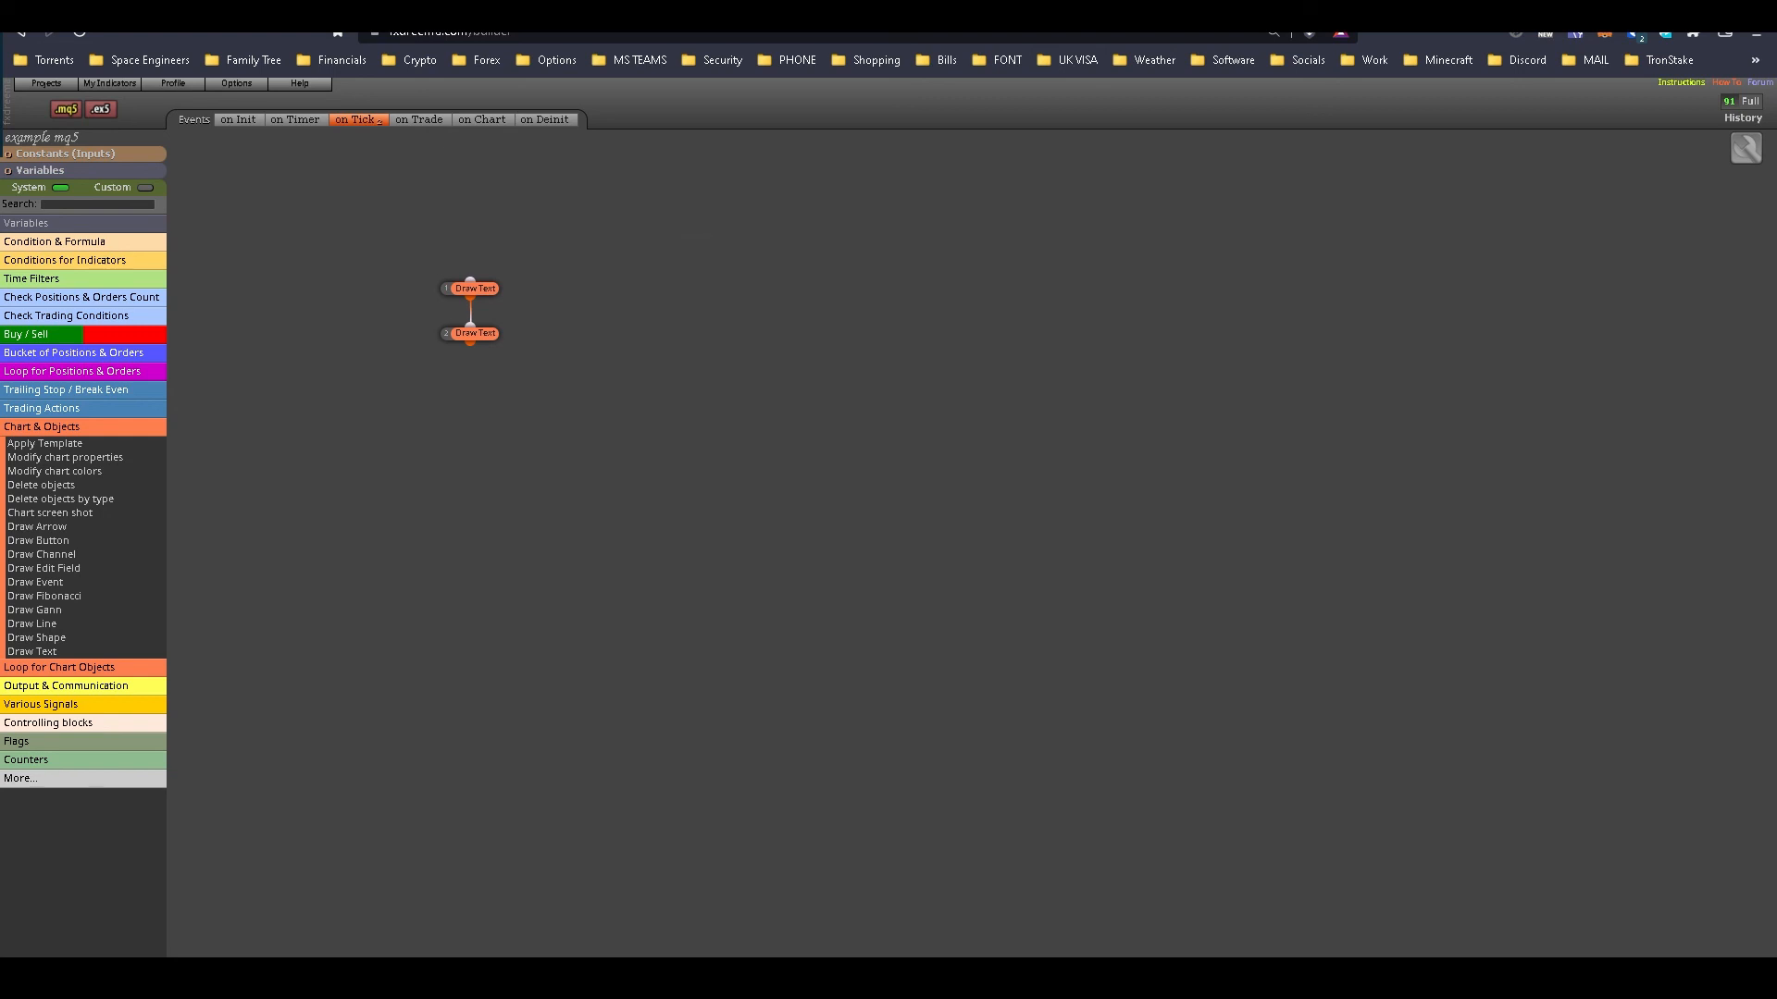
Step: Reselect PZ Reversal Fractals MT5 as the custom indicator in the upper Draw Text block and update the block
double_click(475, 289)
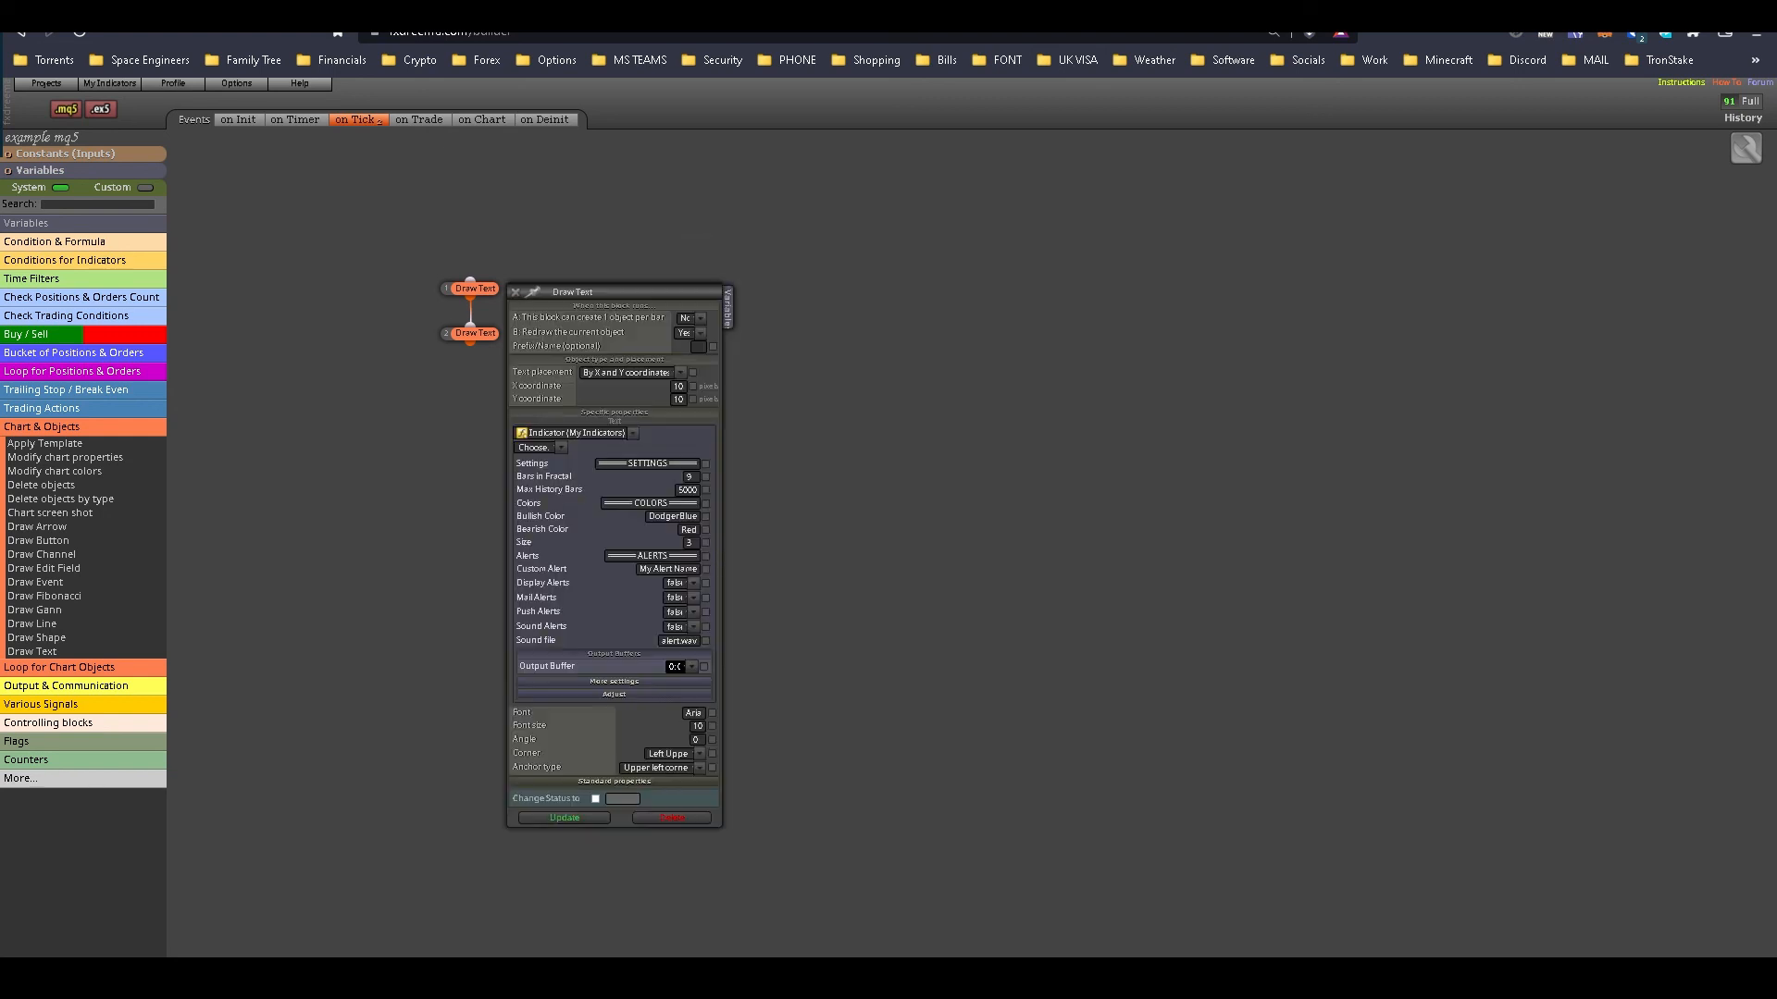
left_click_drag(574, 291, 804, 204)
left_click(768, 359)
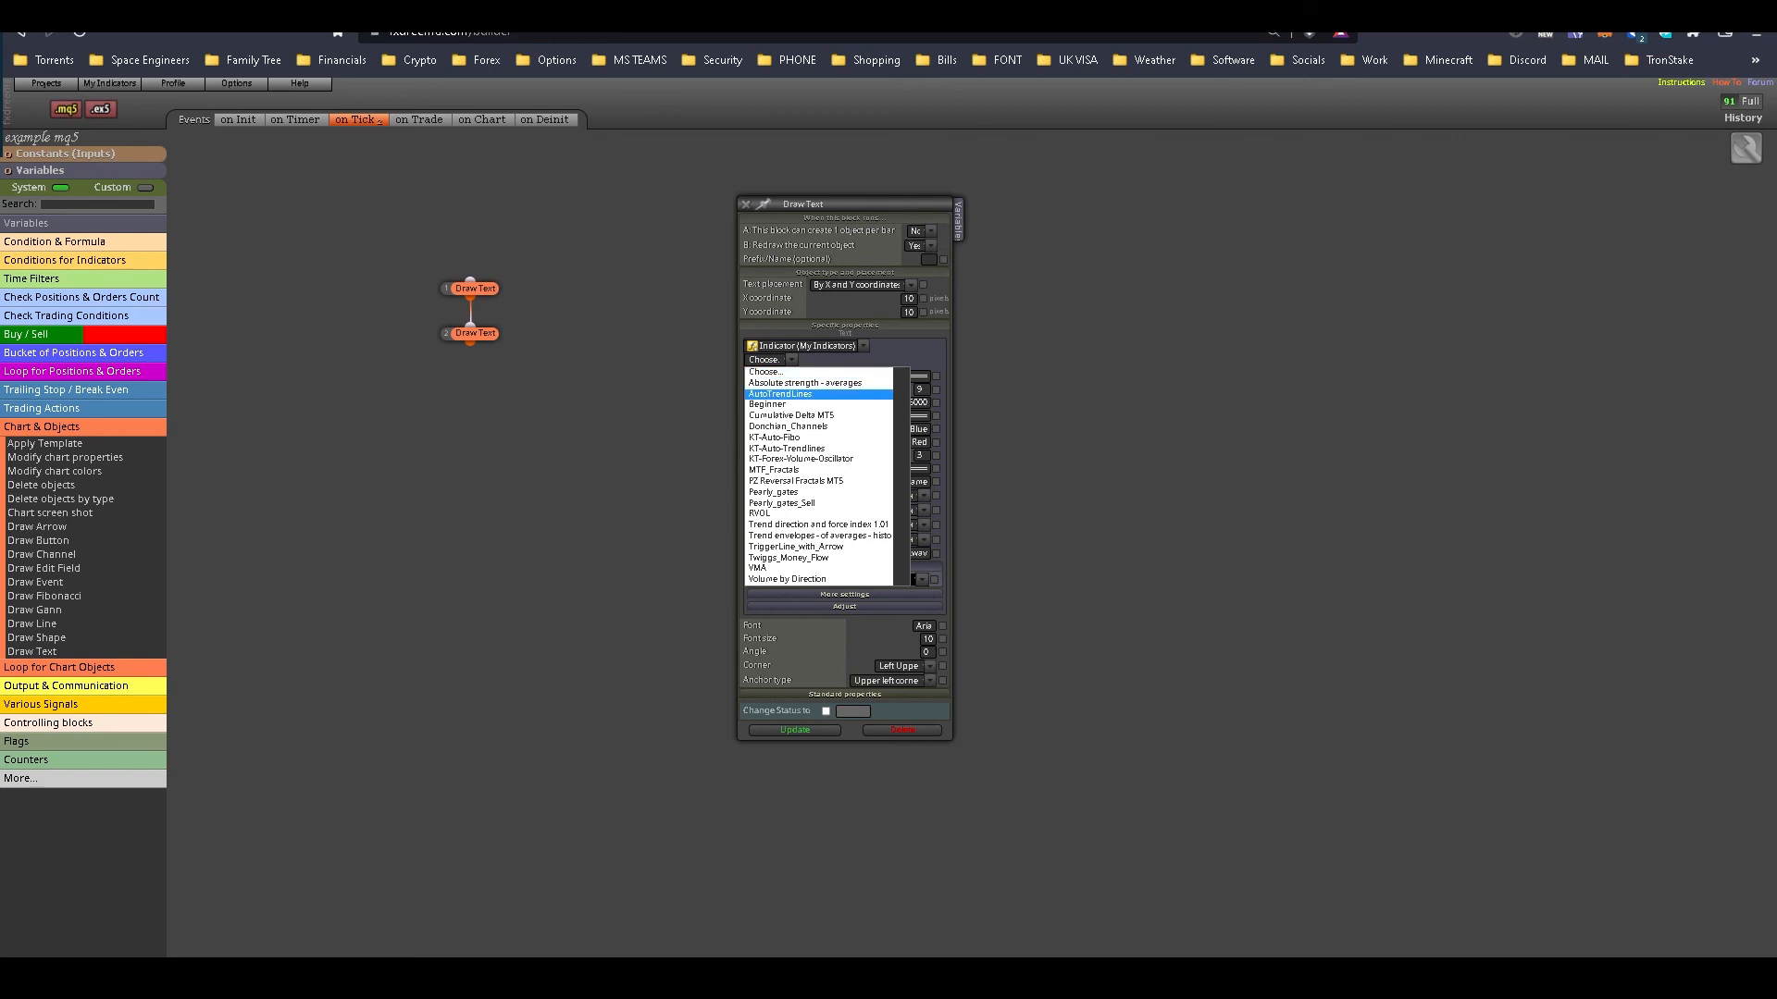
left_click(796, 481)
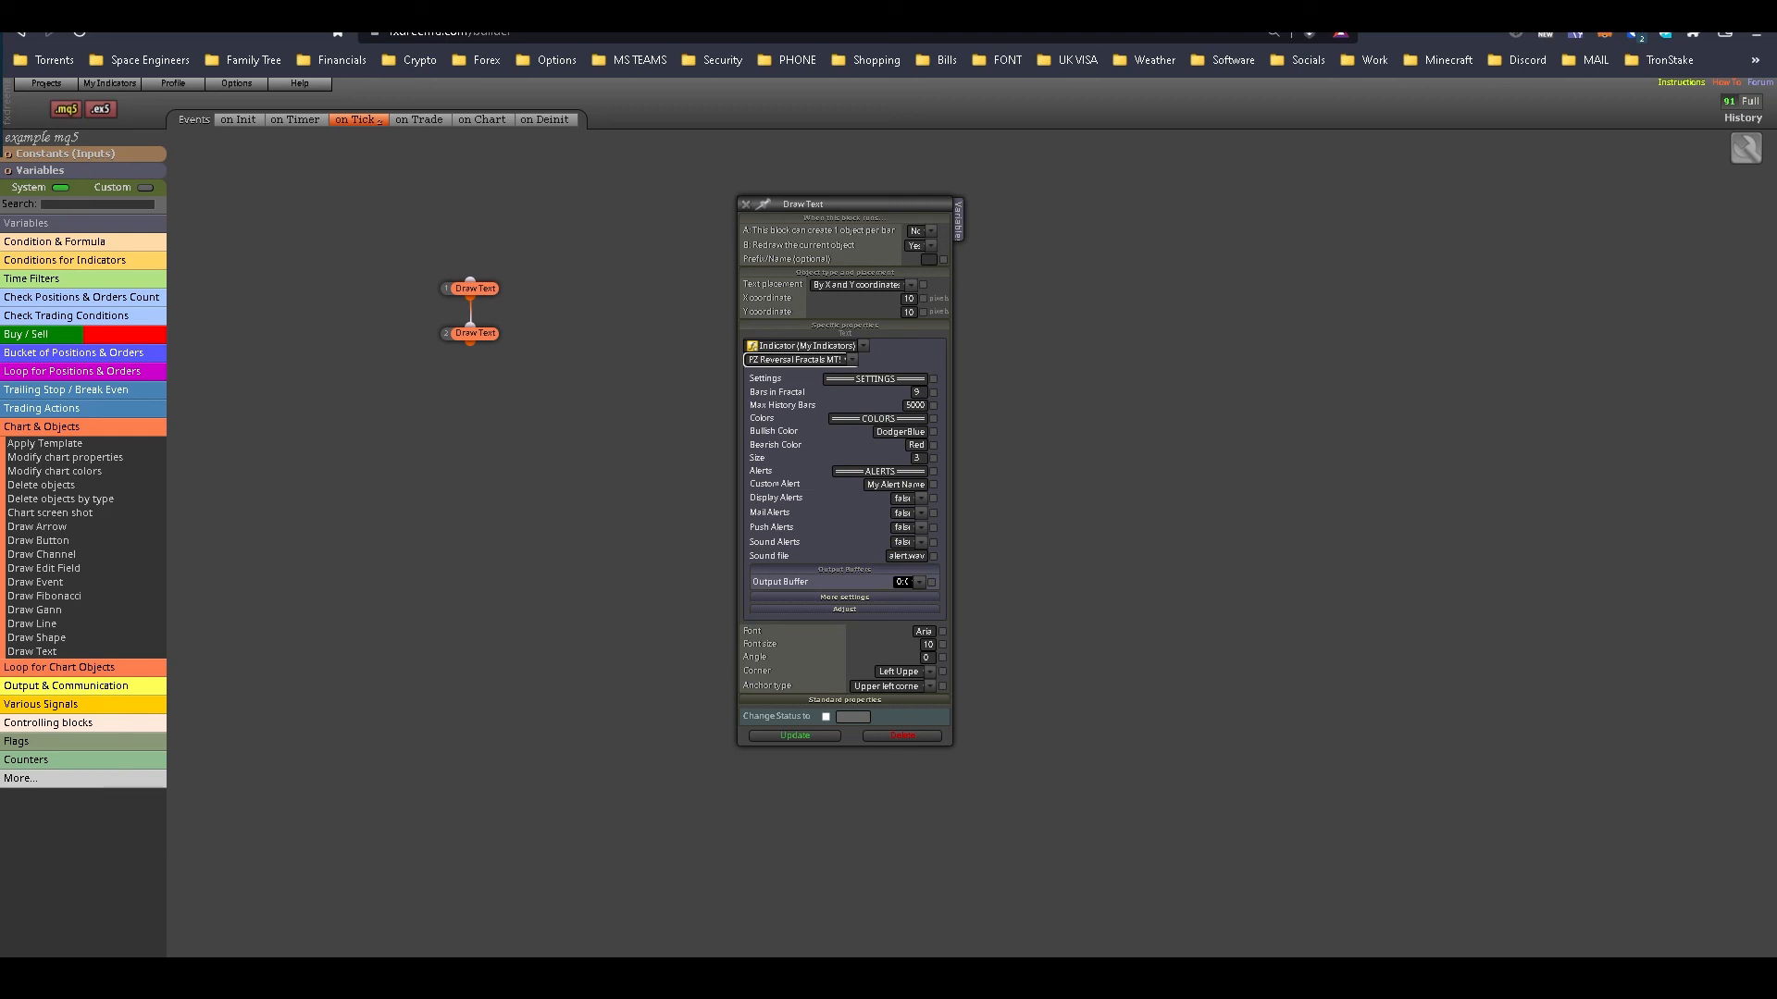
left_click(795, 736)
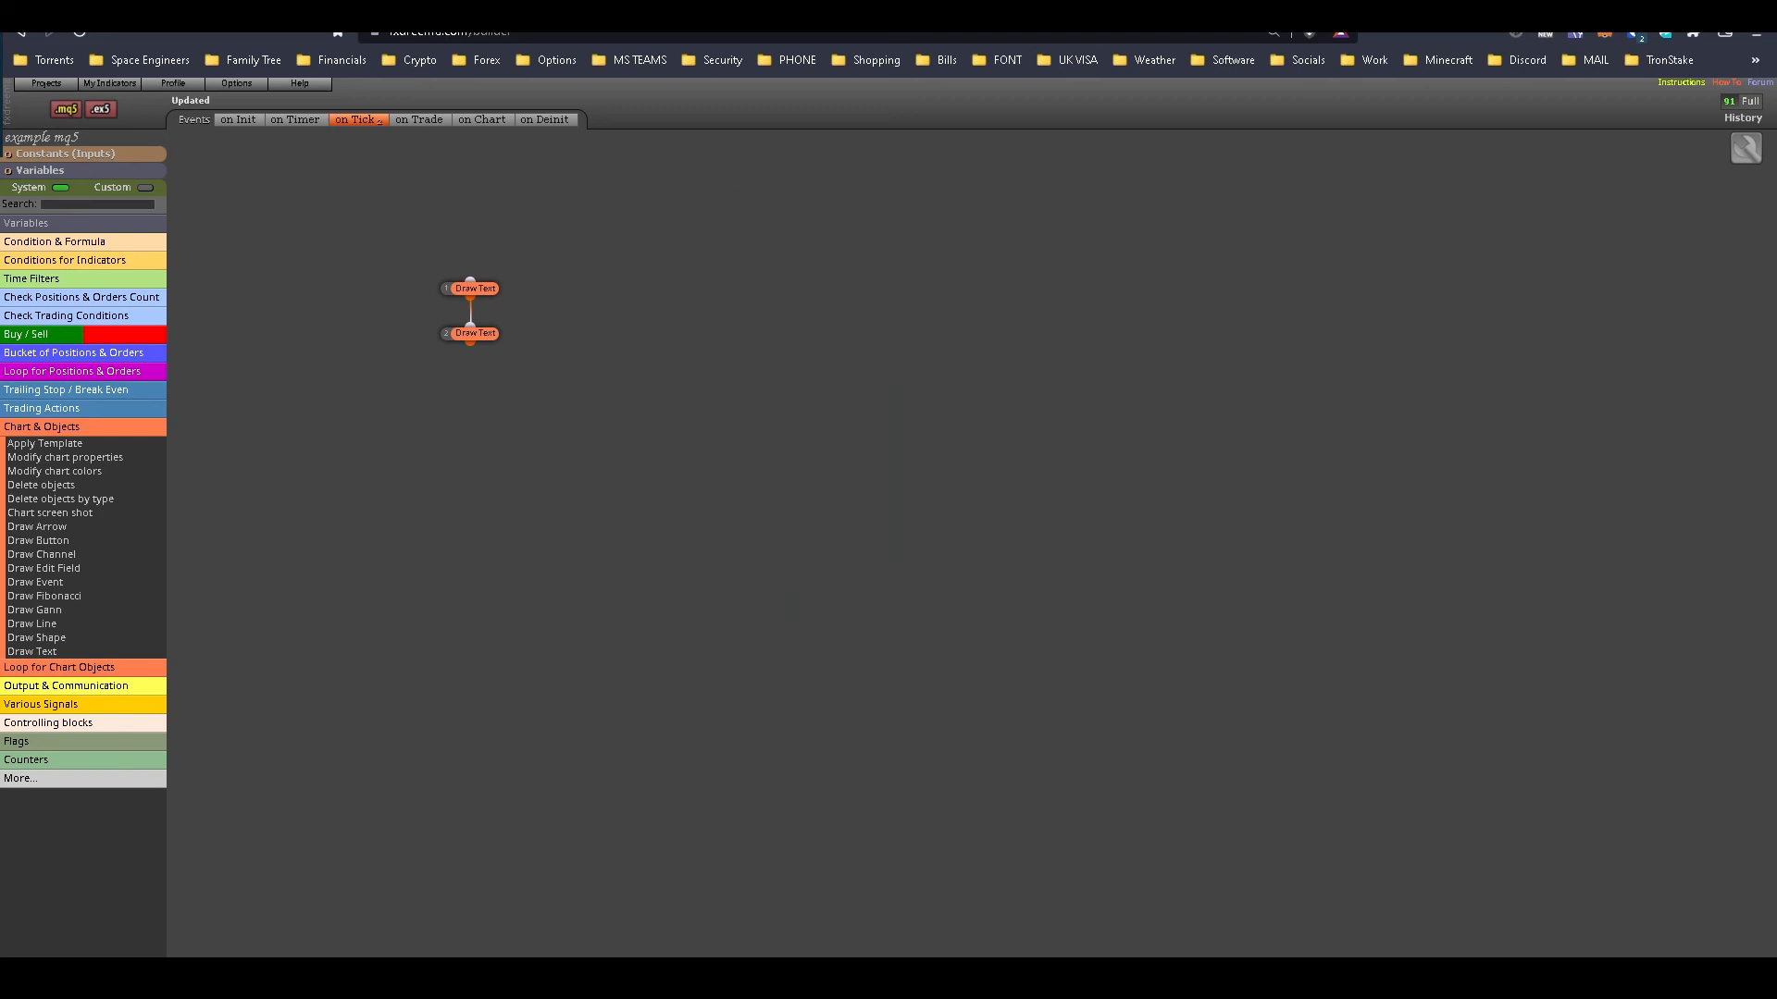
Step: Reload the PZ Reversal Fractals MT5 indicator in the lower Draw Text block and save that block's settings
double_click(475, 333)
left_click(539, 492)
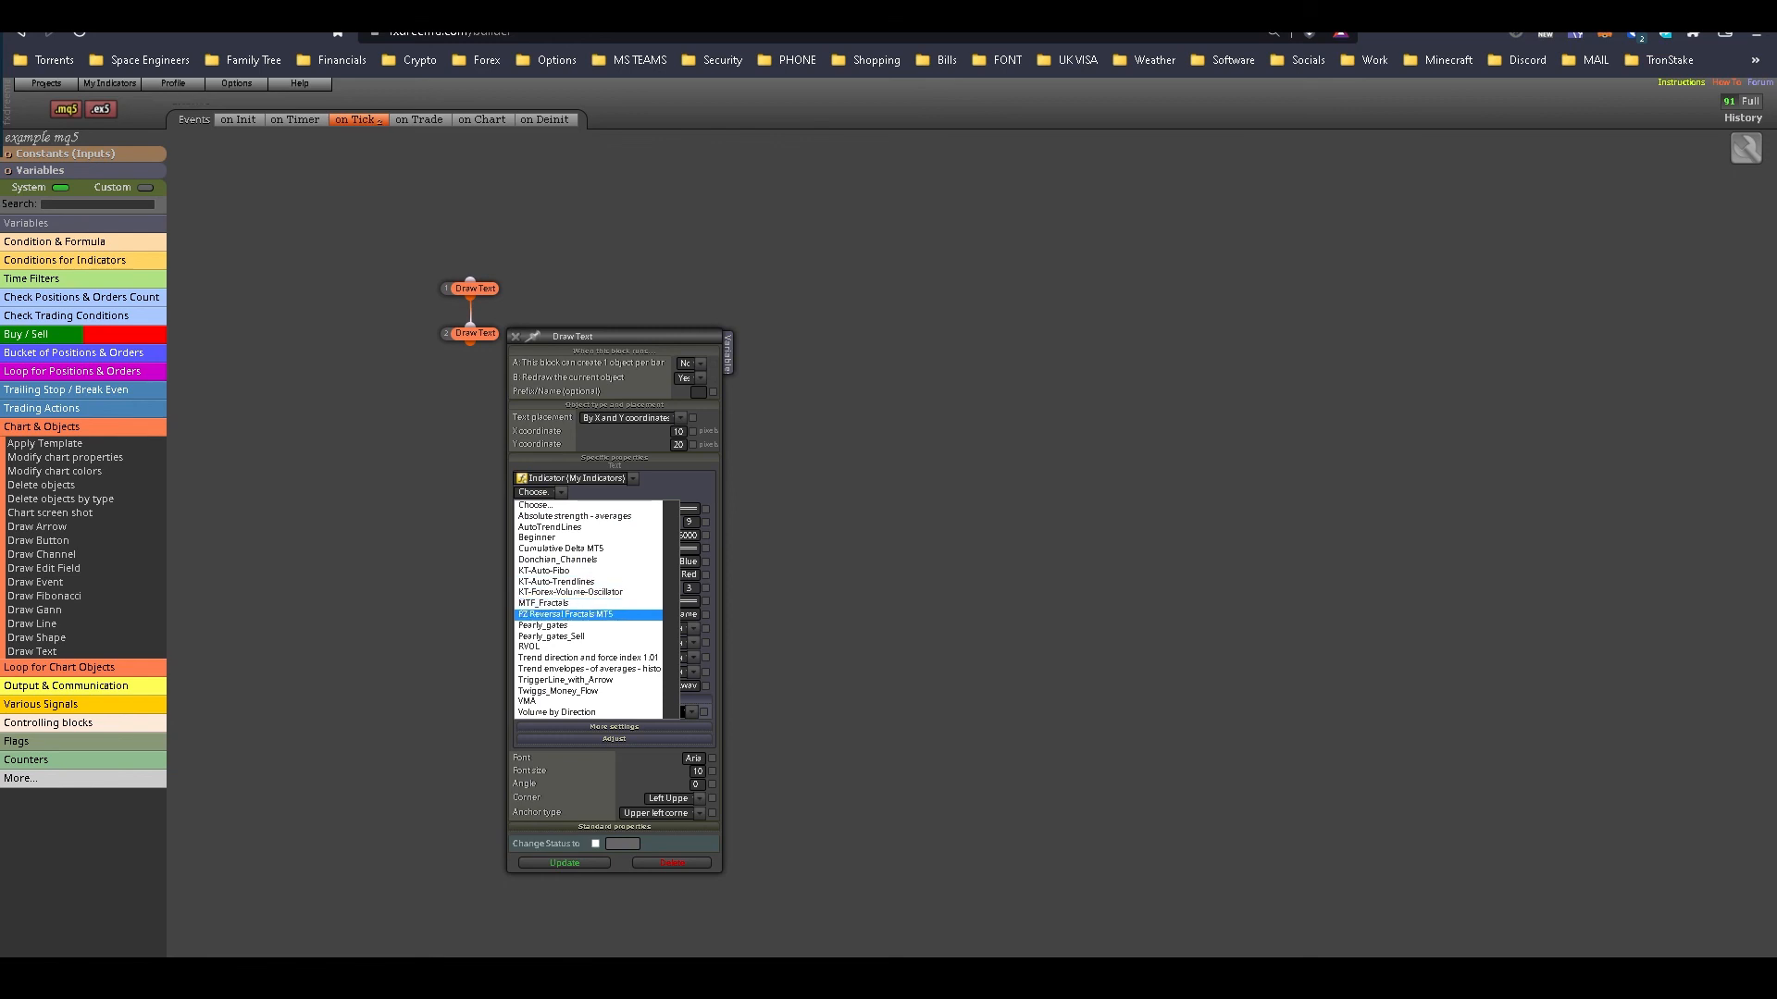
left_click(564, 614)
left_click(563, 869)
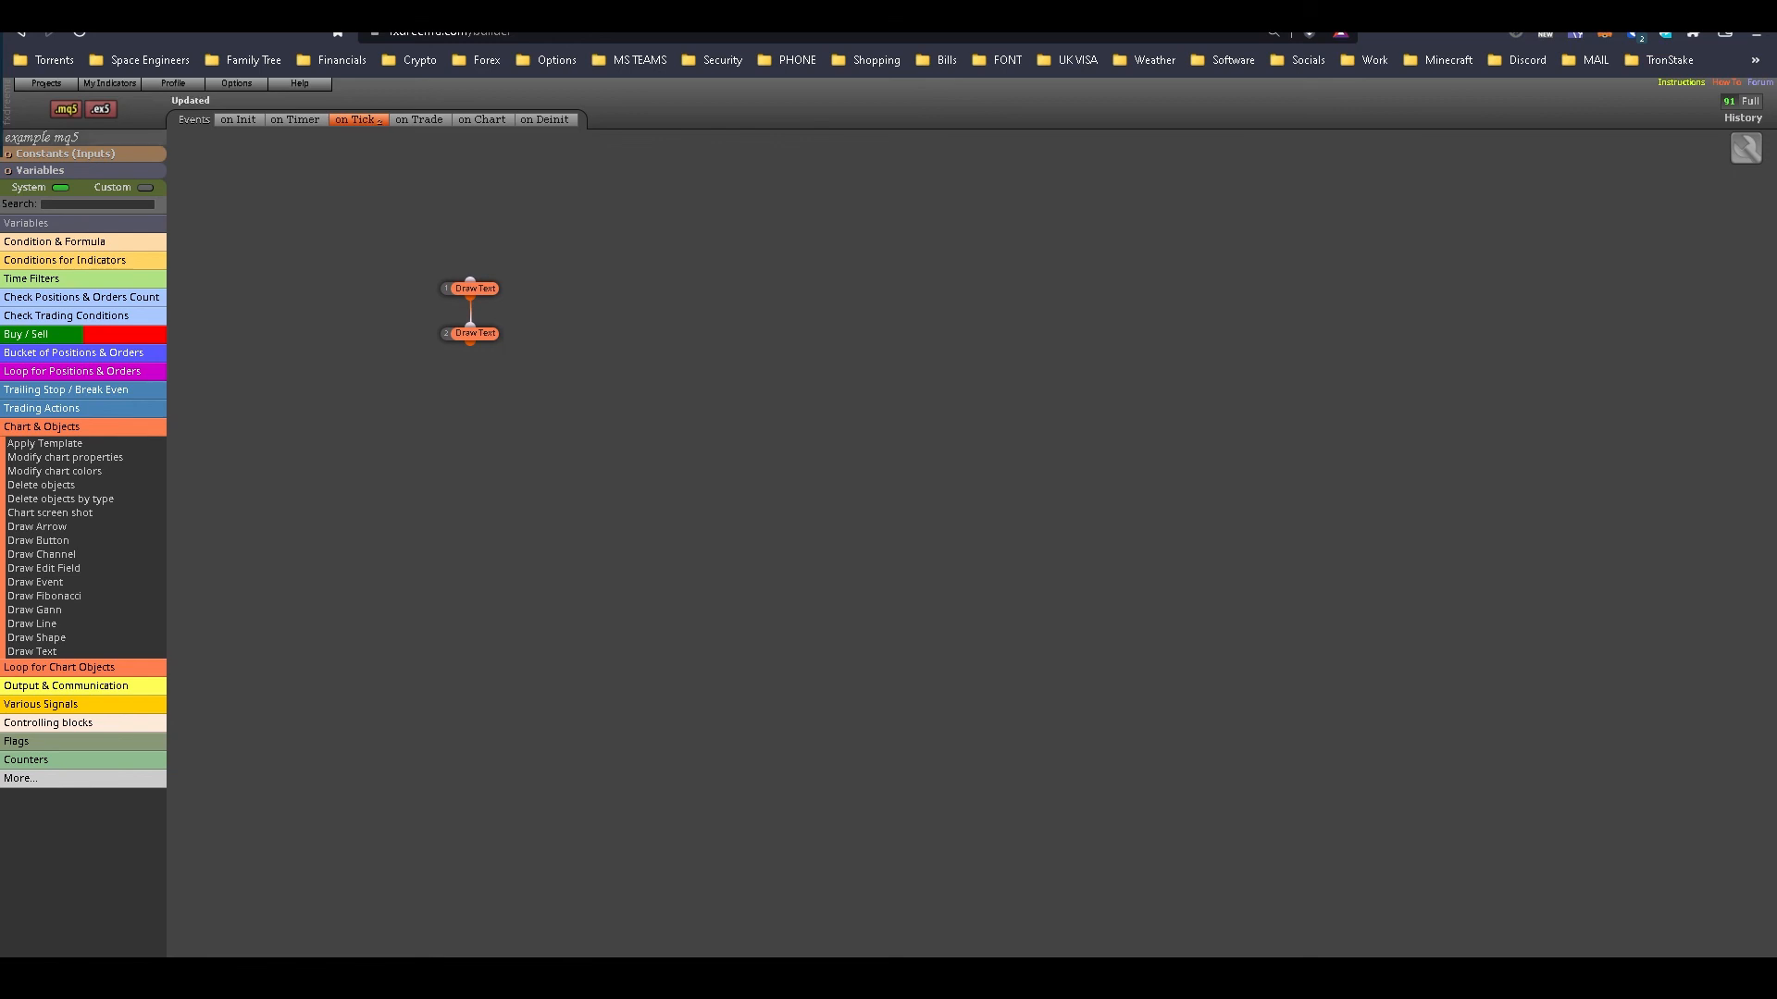
Step: Export the project as example mq5.ex5 in the Advisors folder, replacing the existing file, and switch to MetaTrader 5
left_click(101, 109)
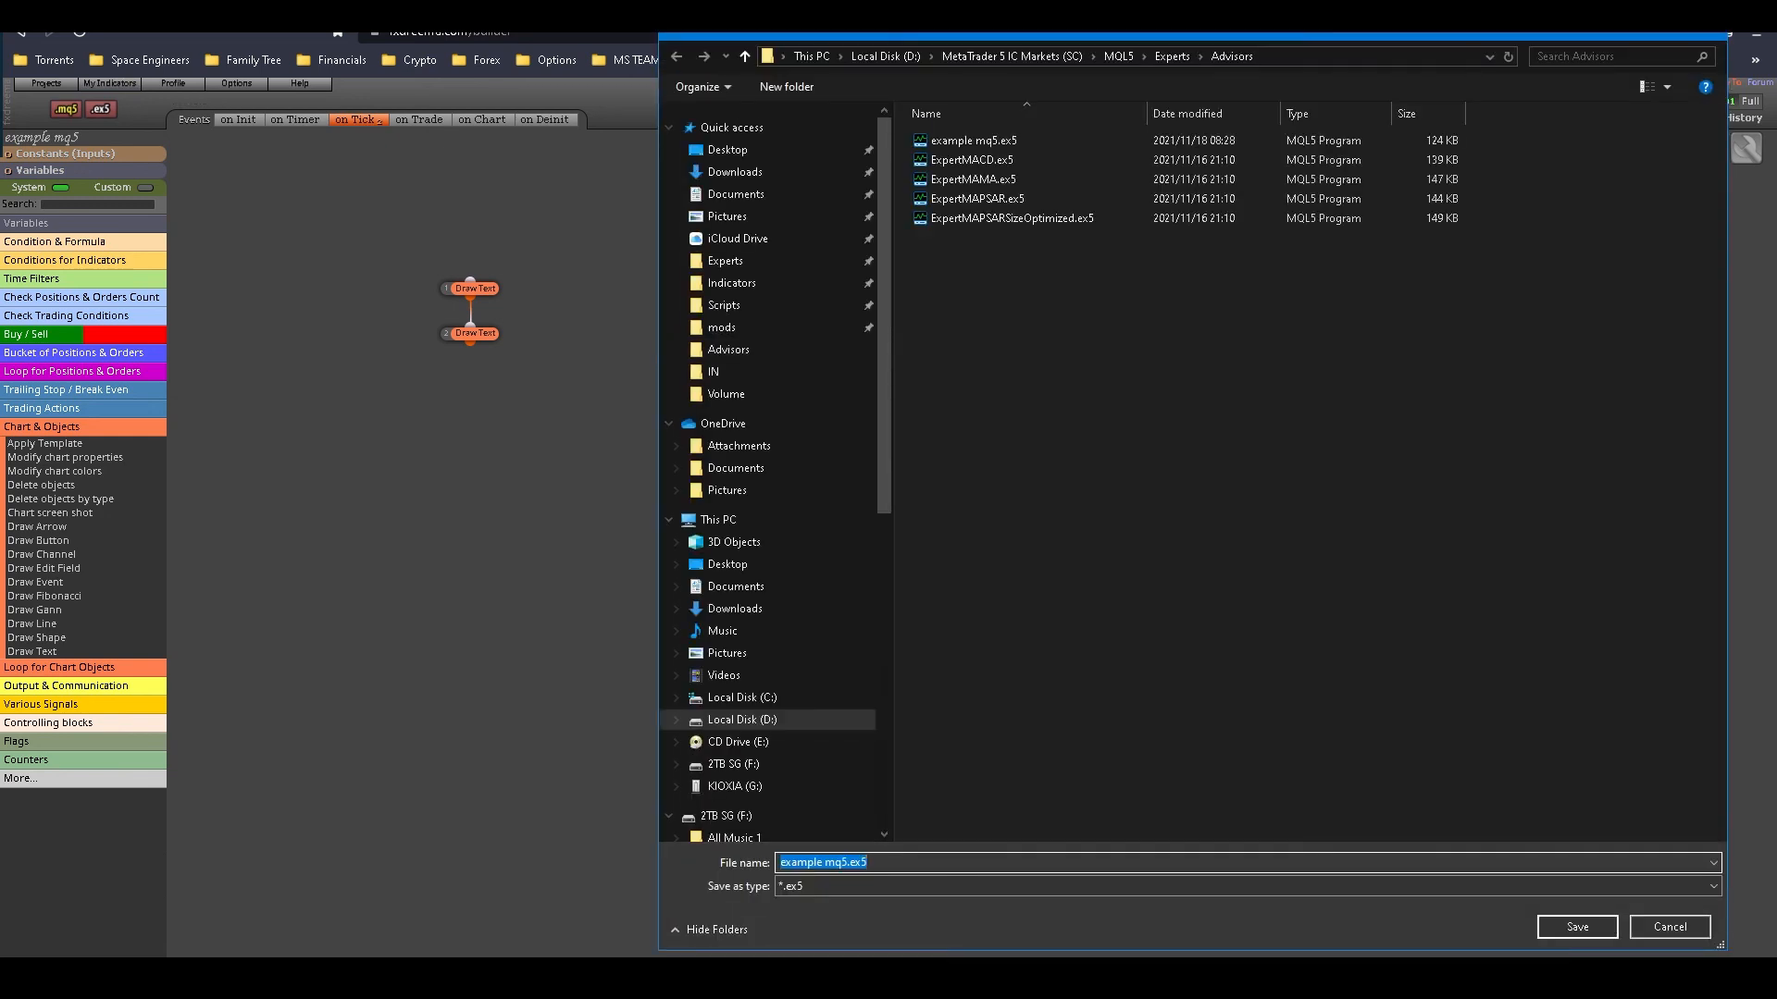
left_click(1578, 928)
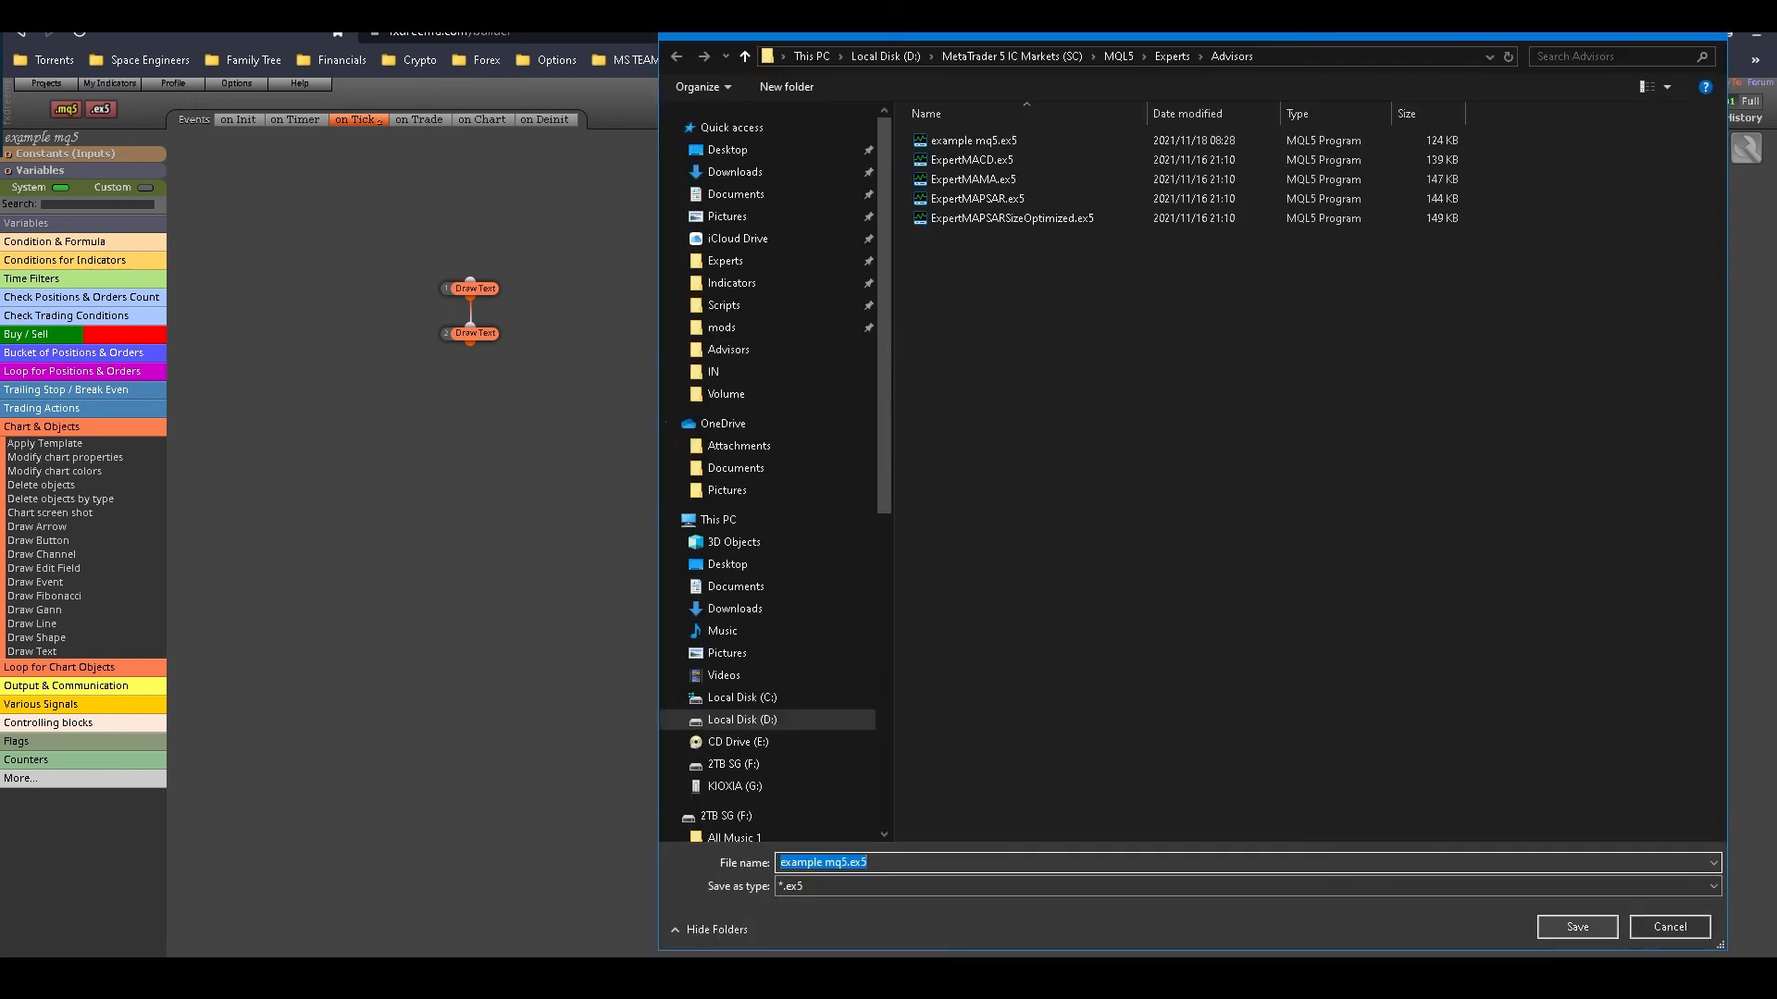
left_click(942, 486)
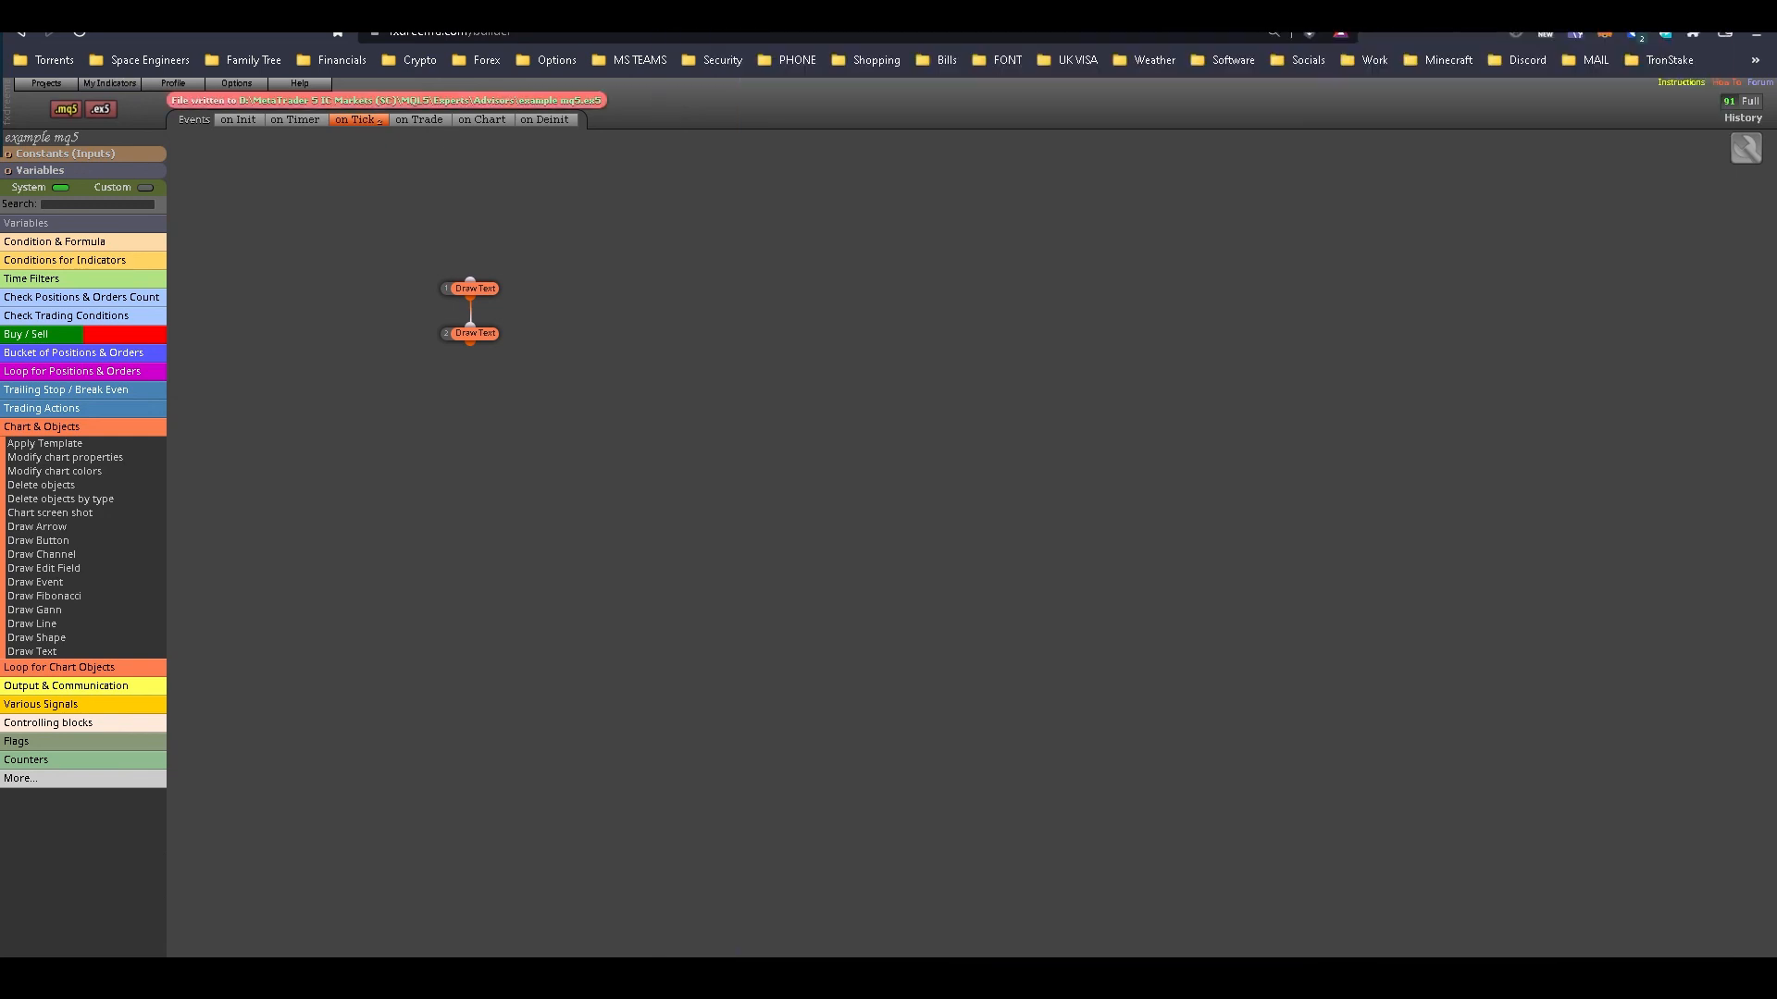
key("alt+Tab")
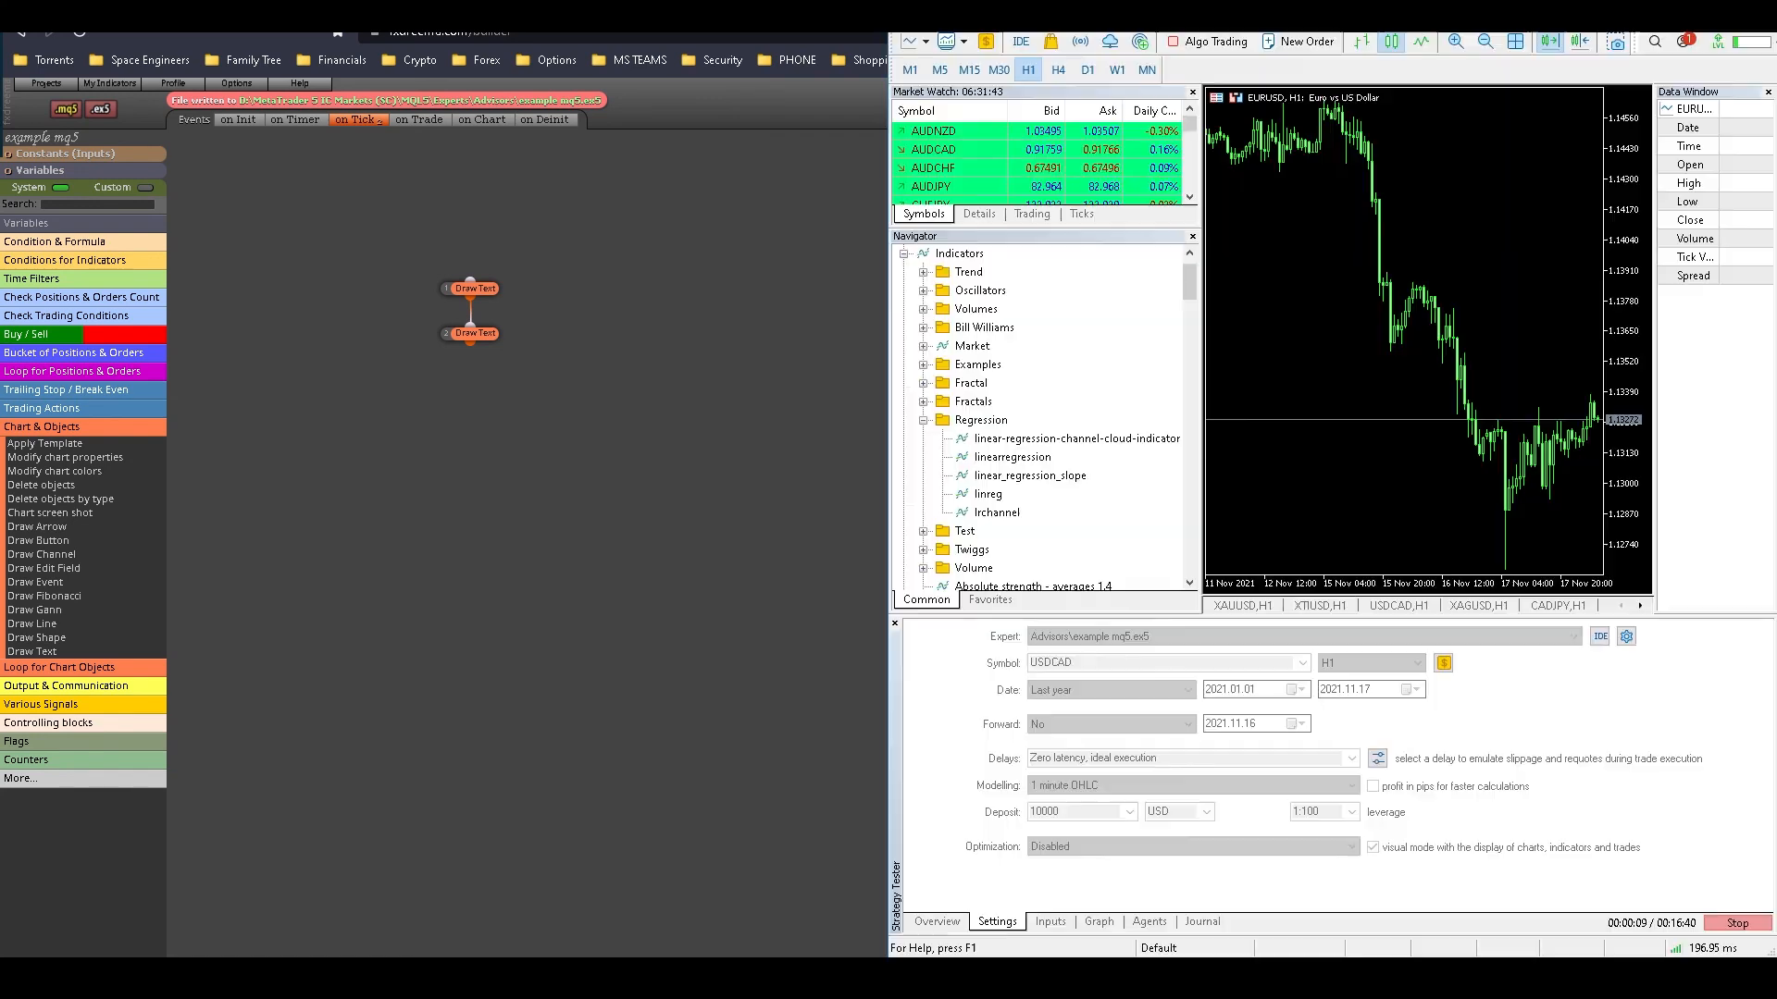